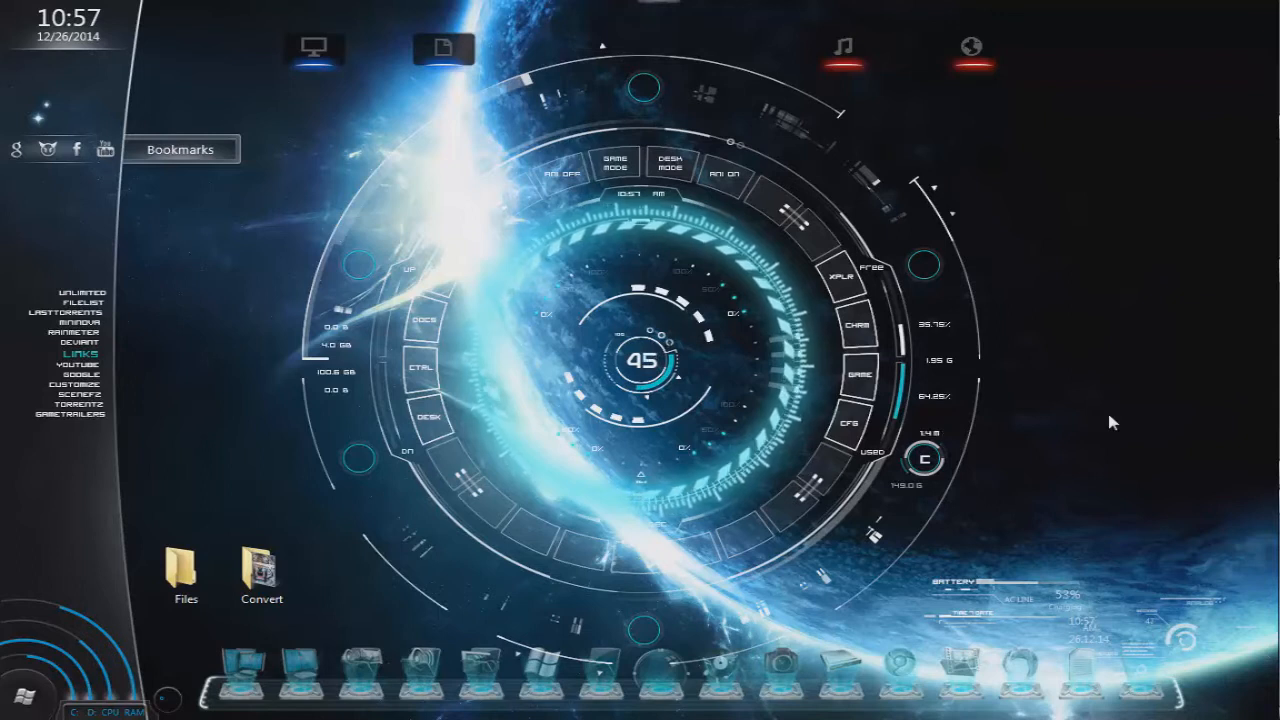
left_click_drag(1086, 104, 1120, 292)
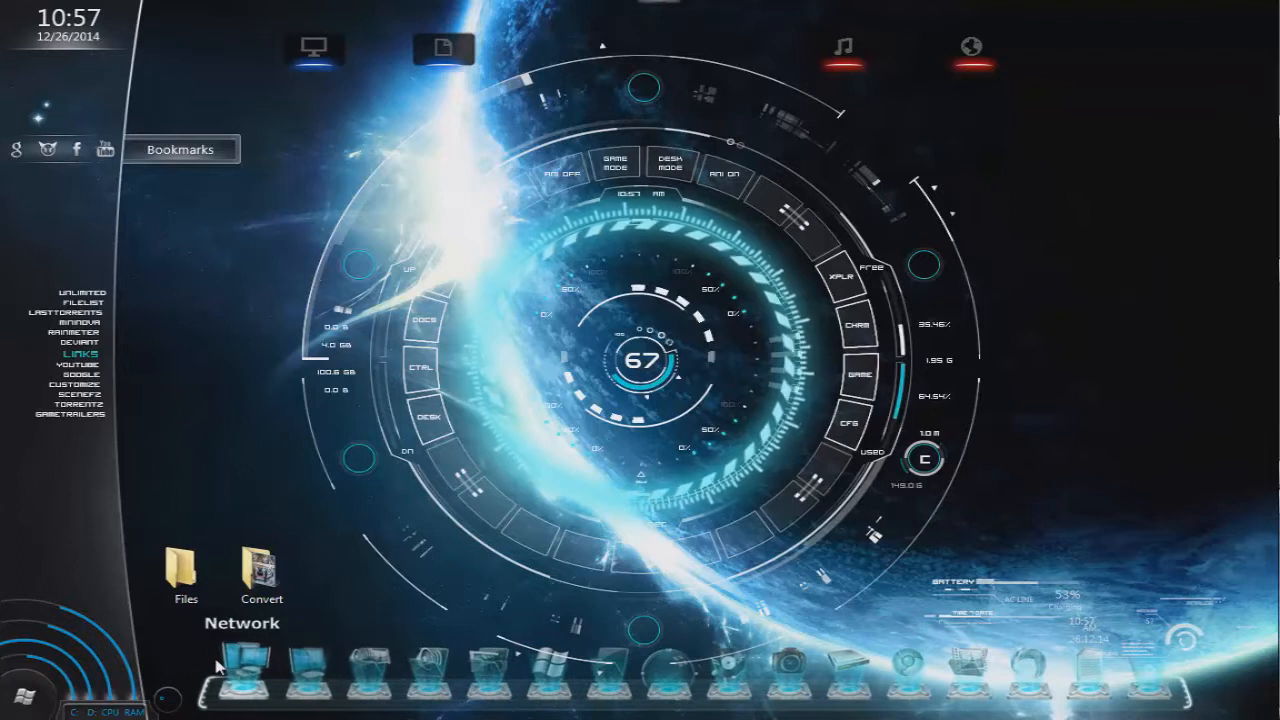
mouse_move(1252, 648)
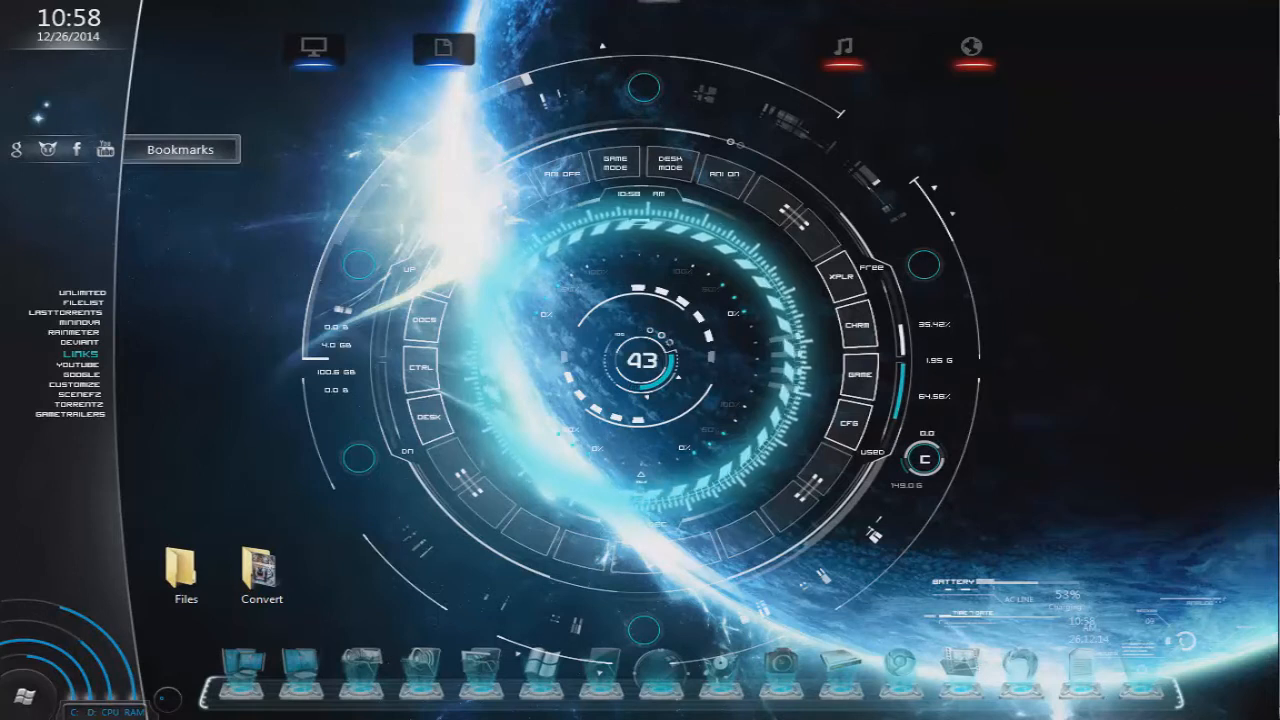
left_click(1249, 155)
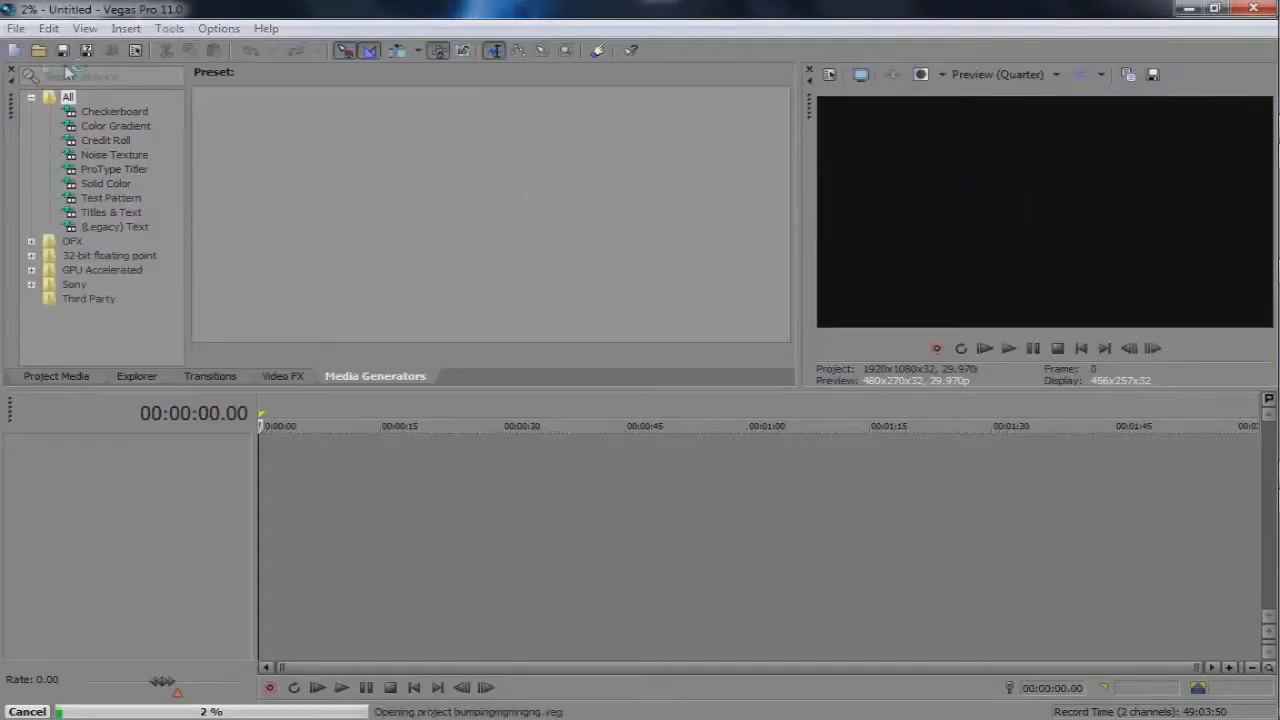
Cancel loading the bumpingmgmngng.veg project and move the playhead along the empty timeline to 00:01:29.28
left_click(27, 711)
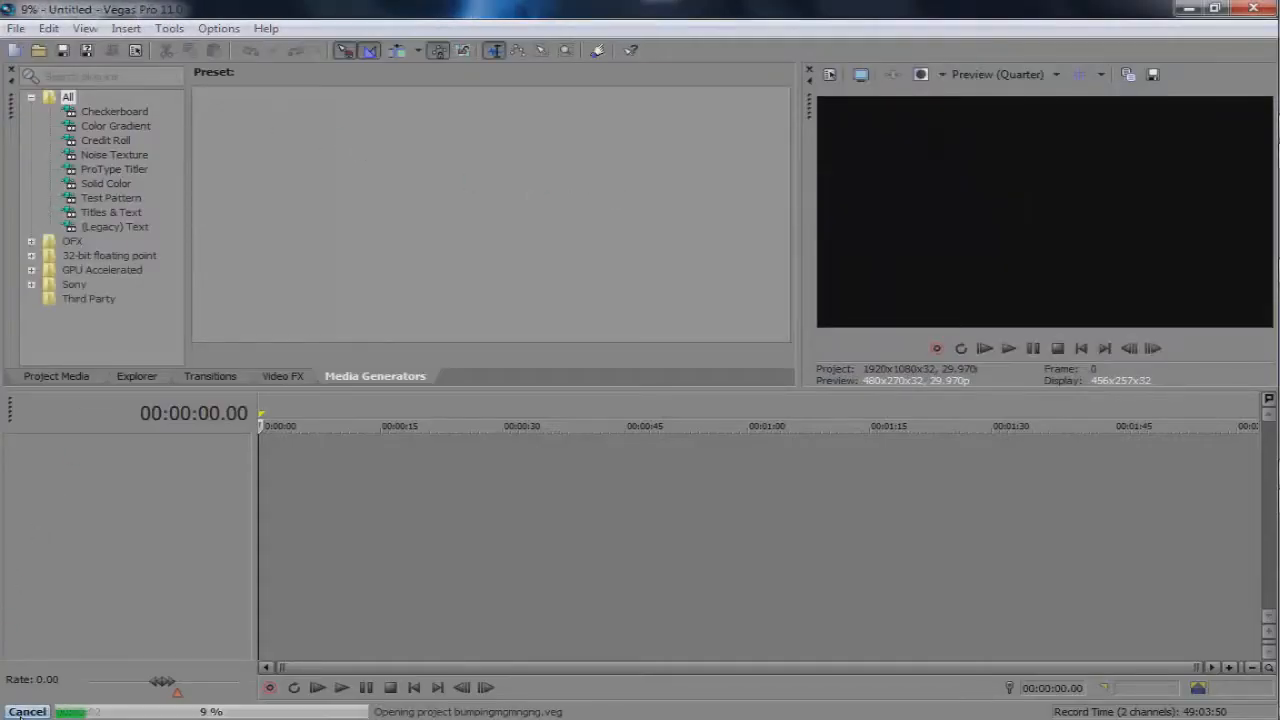
left_click(332, 405)
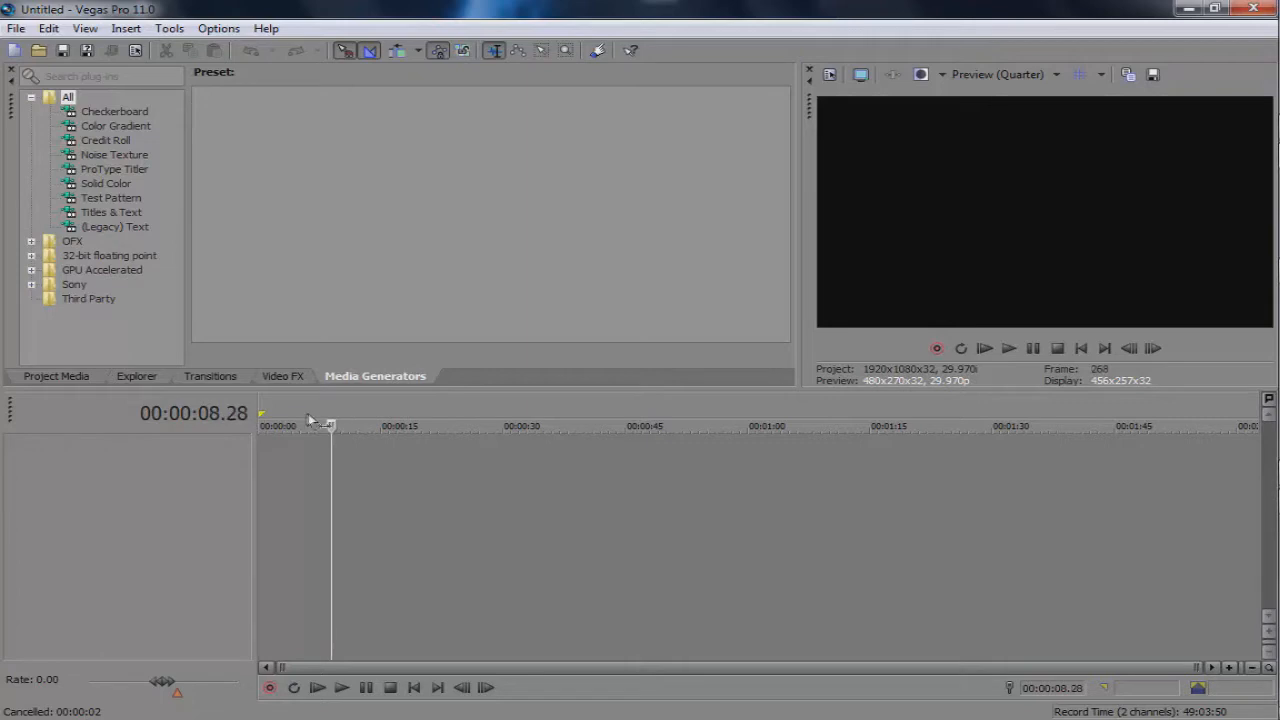
left_click(264, 416)
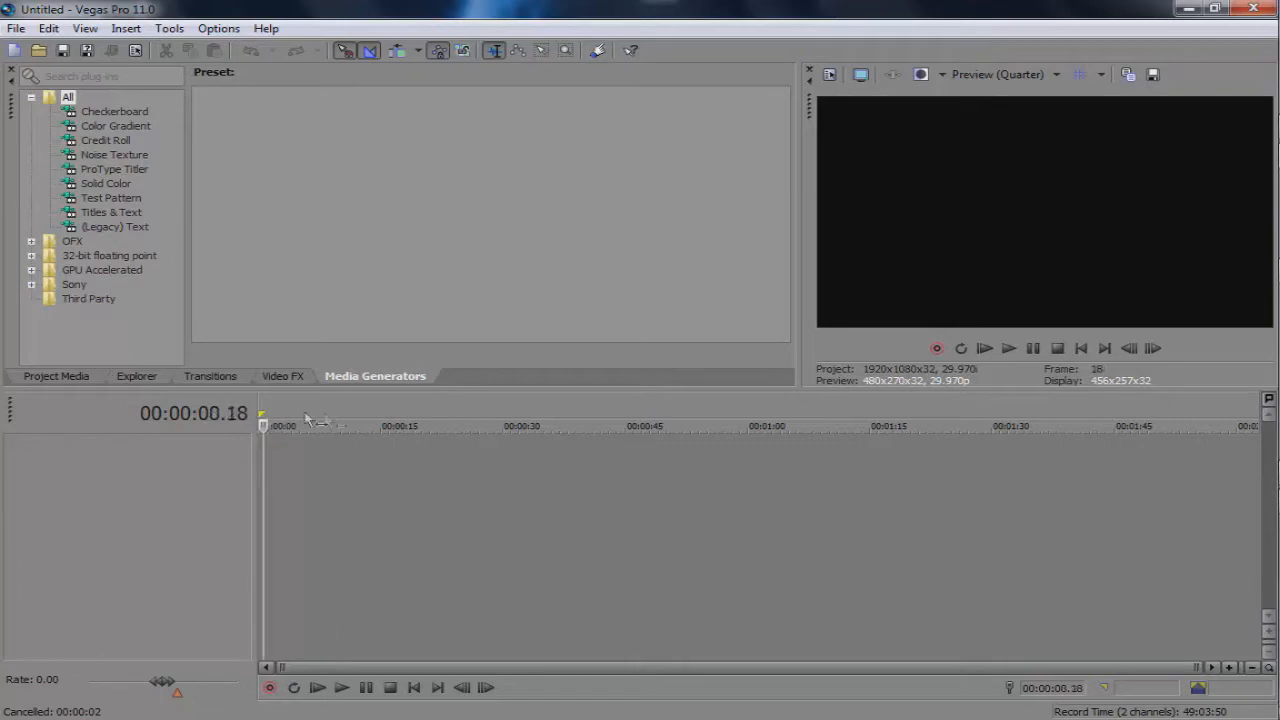
left_click(379, 415)
left_click(502, 421)
left_click(632, 415)
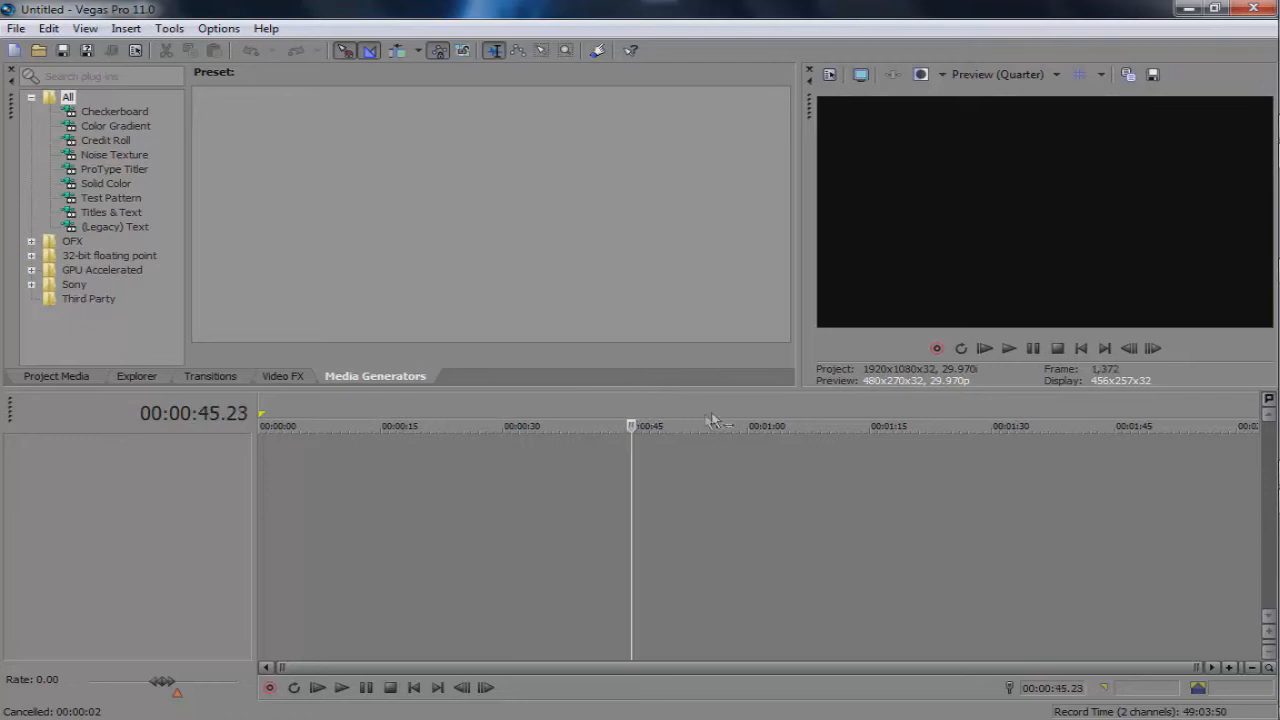
left_click(749, 422)
left_click(866, 420)
left_click(869, 416)
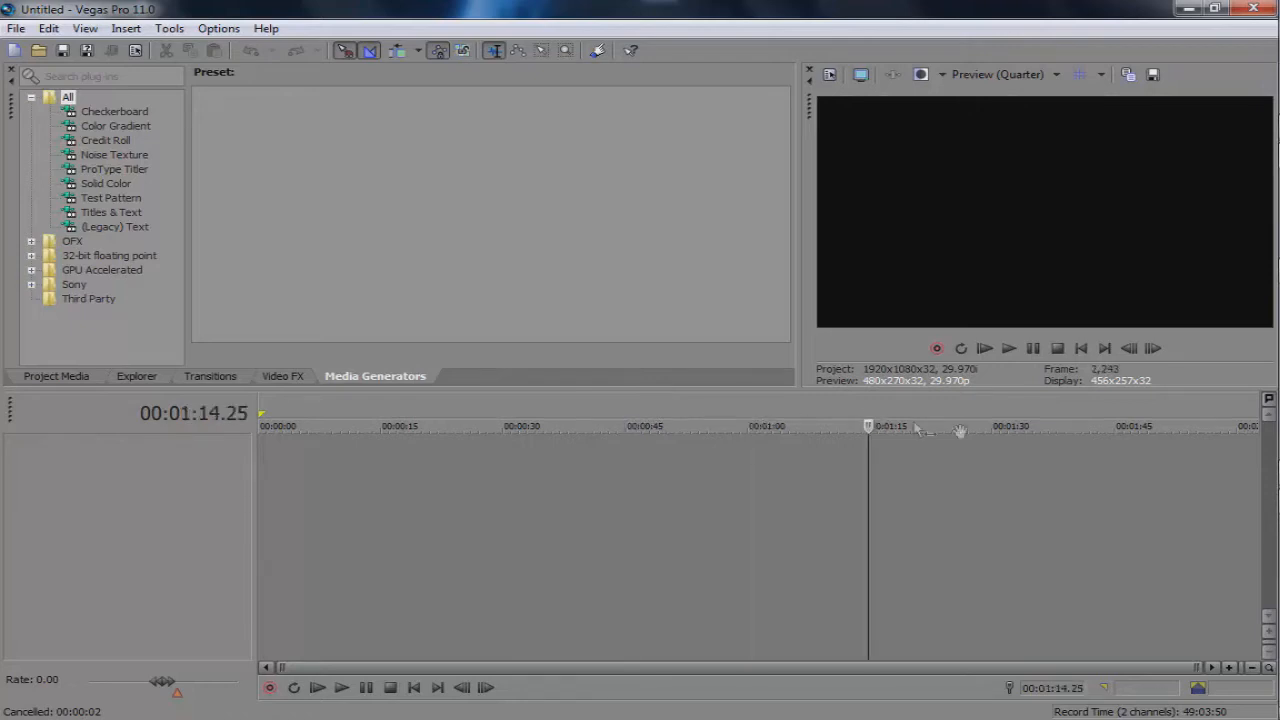
left_click(991, 418)
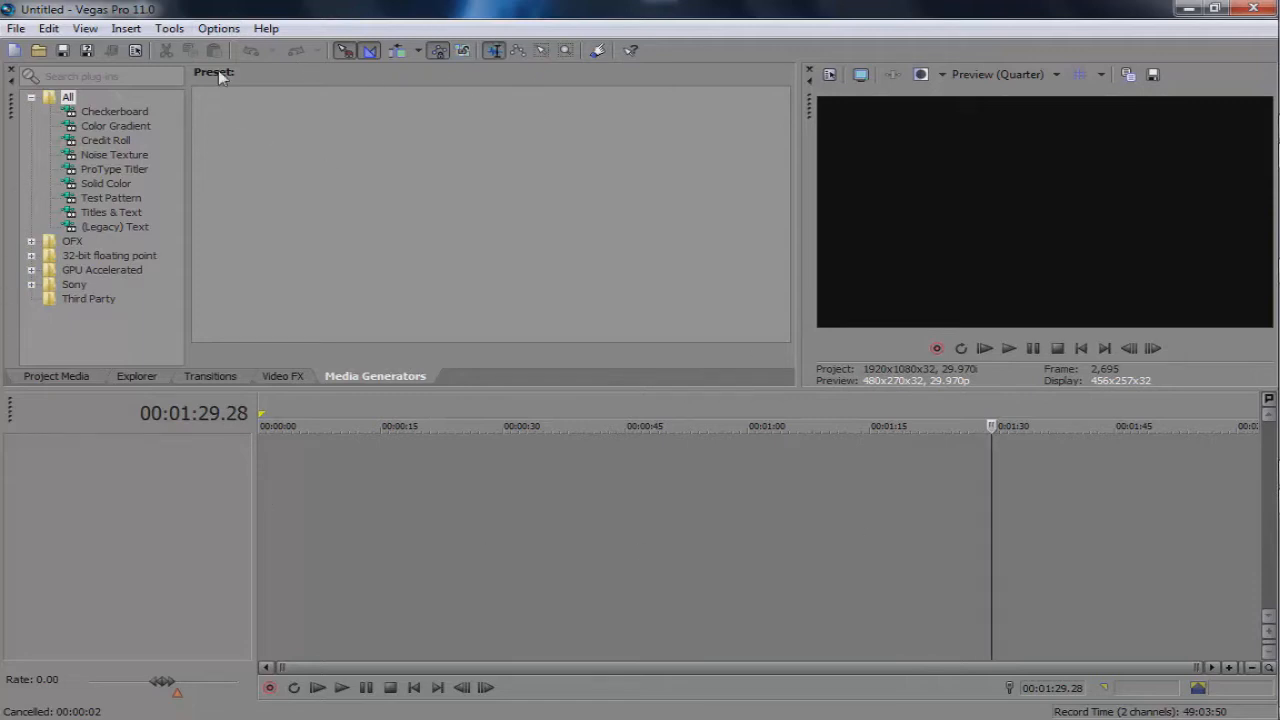
Look through the view options and the available window layouts, including the default layout
left_click(218, 28)
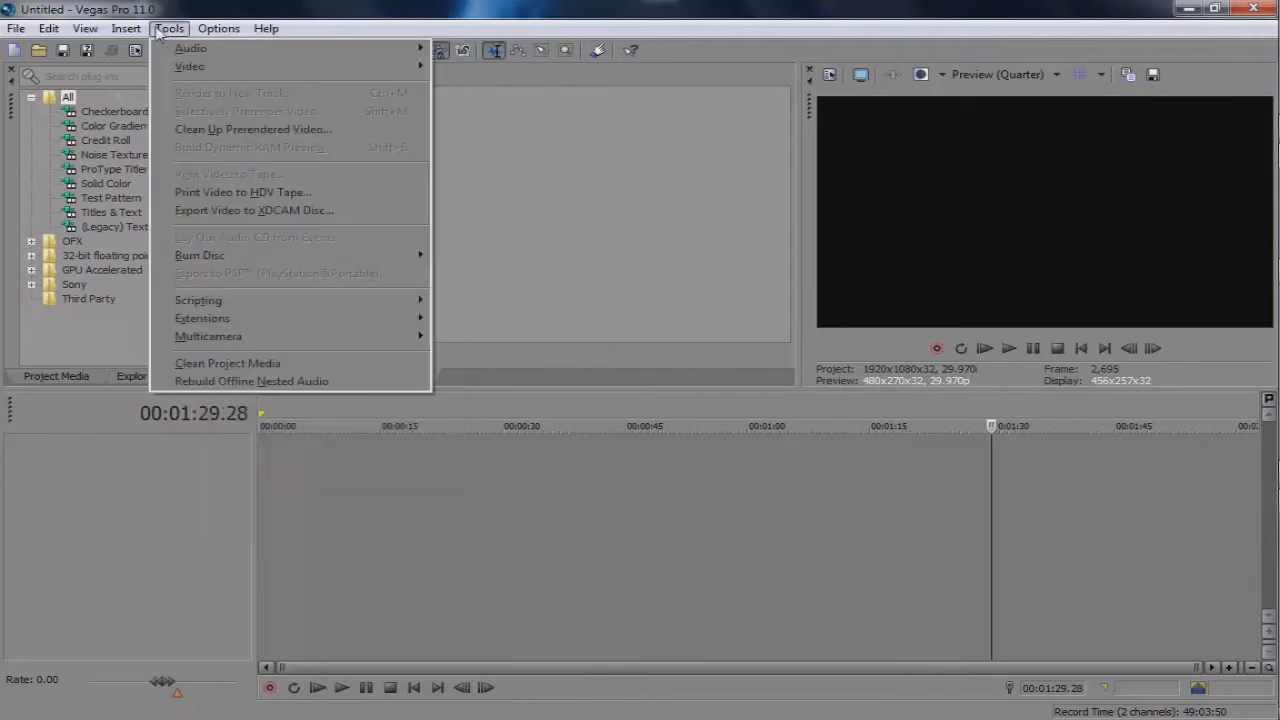
mouse_move(85, 28)
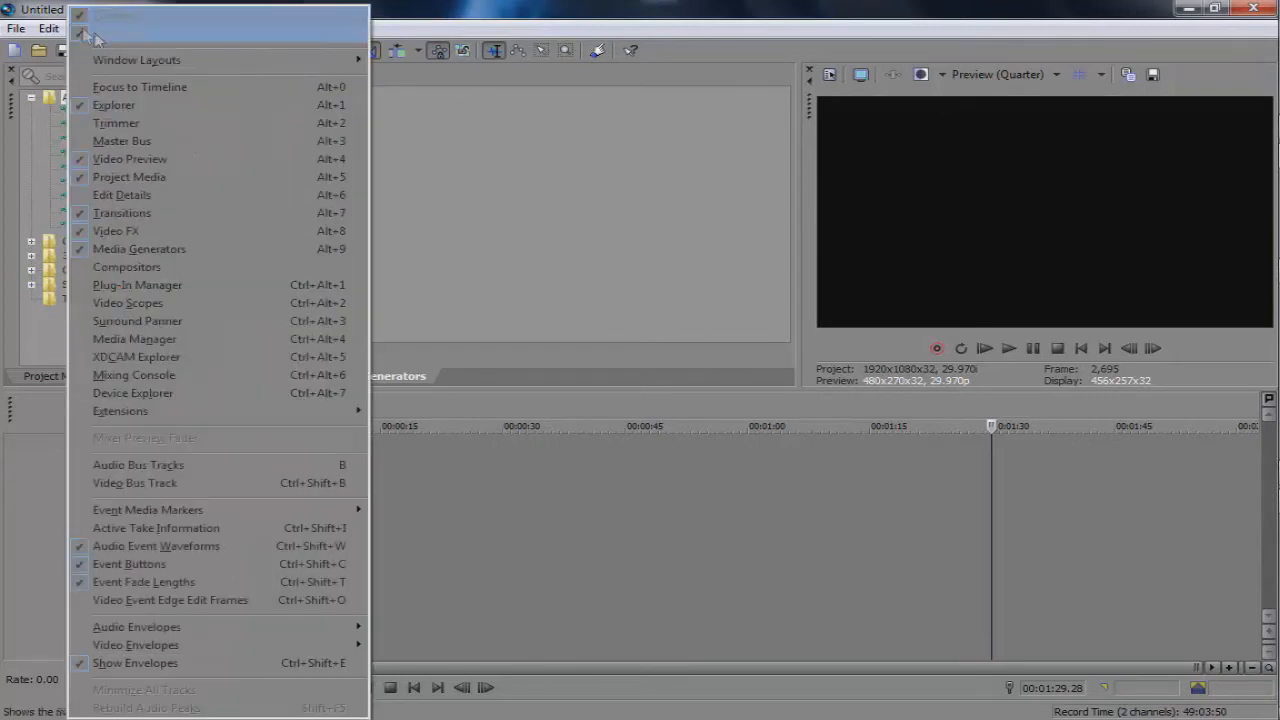
left_click(448, 123)
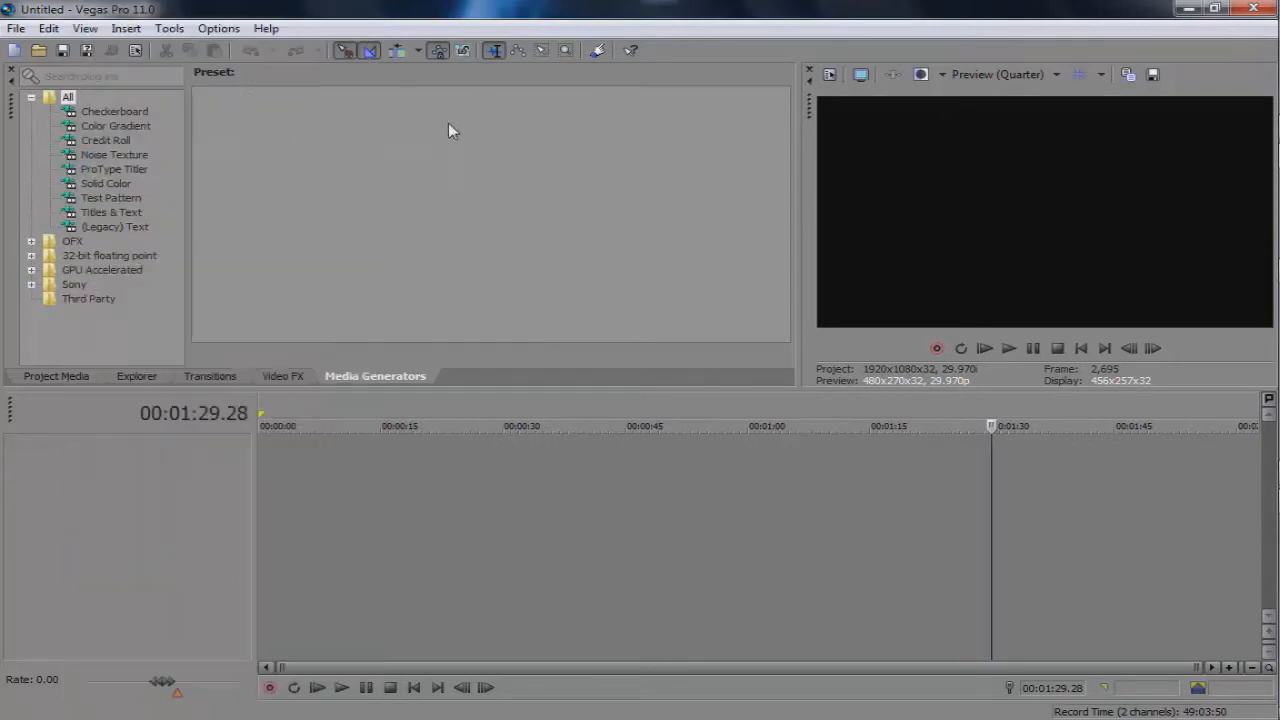
left_click(87, 28)
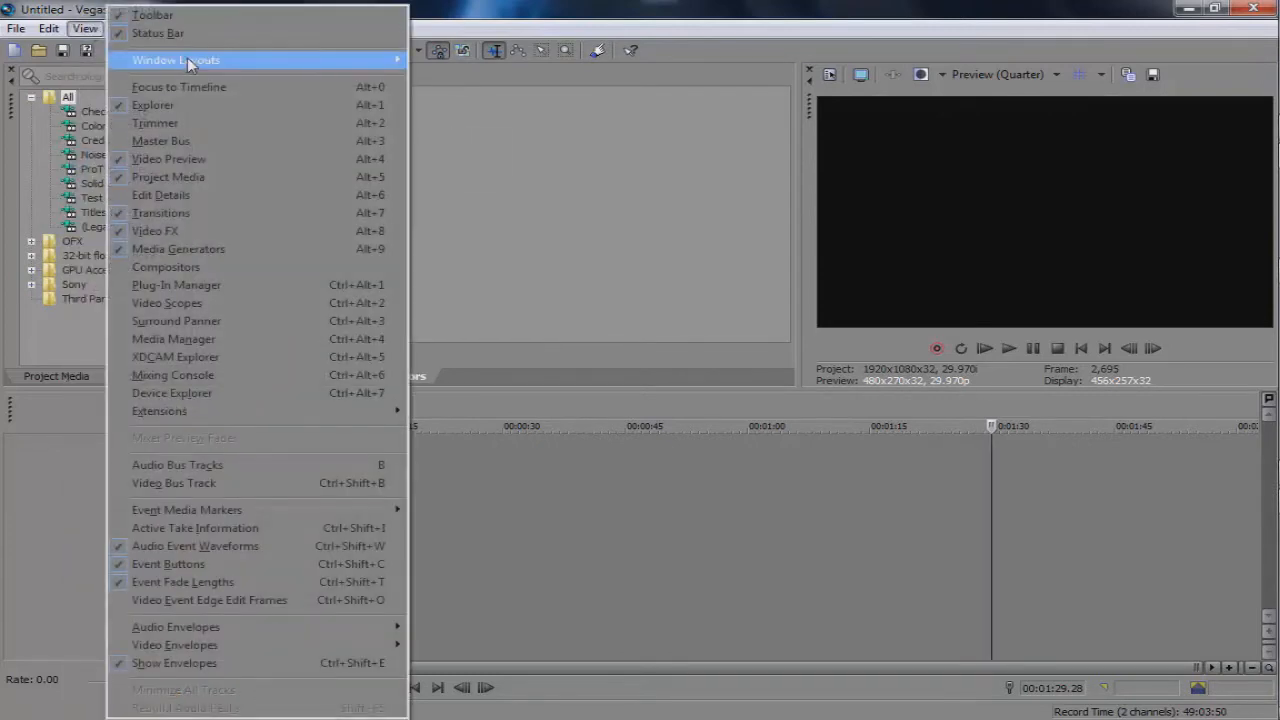
mouse_move(187, 58)
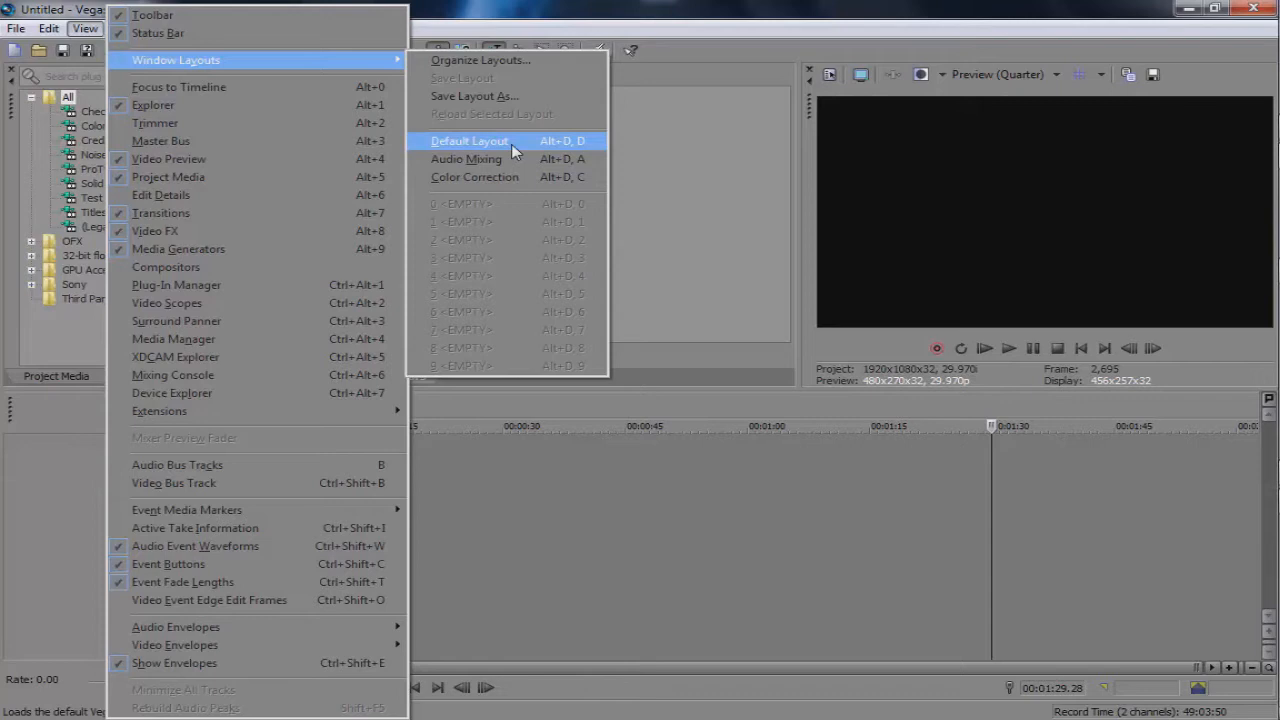
left_click(781, 202)
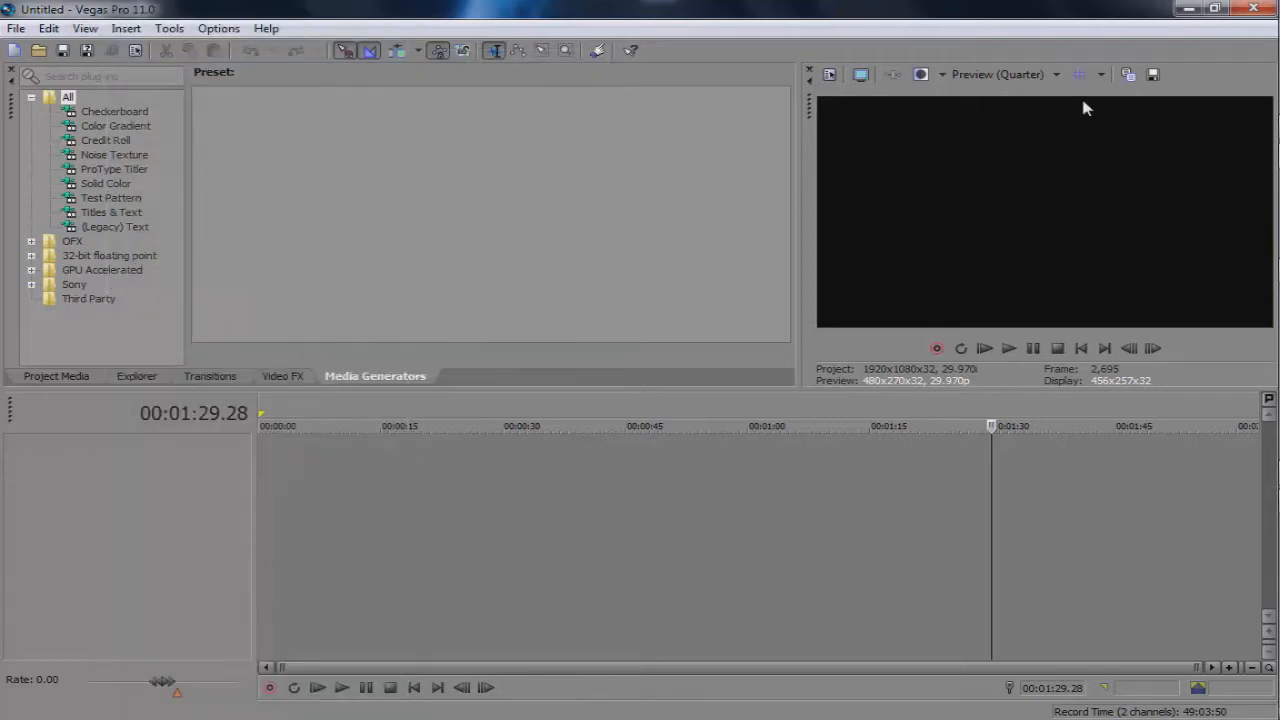
Examine the video preview quality levels and the resolution options for Good quality
left_click(1027, 77)
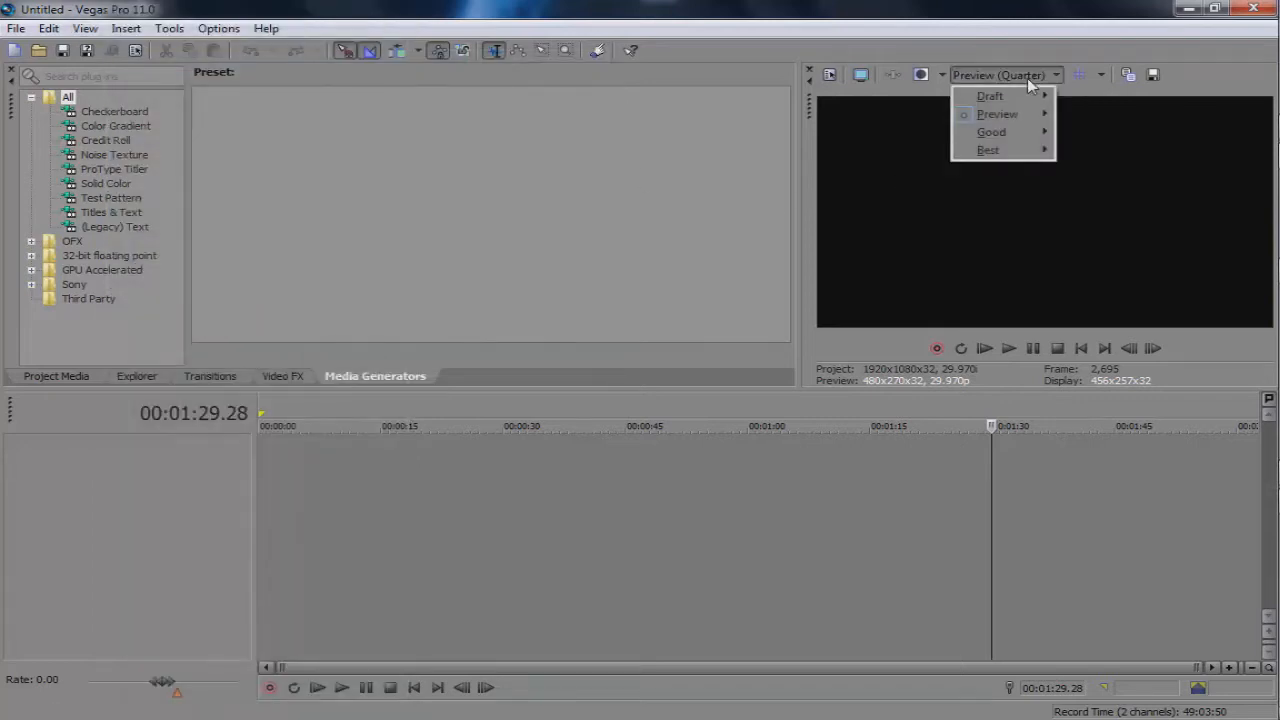
mouse_move(1016, 122)
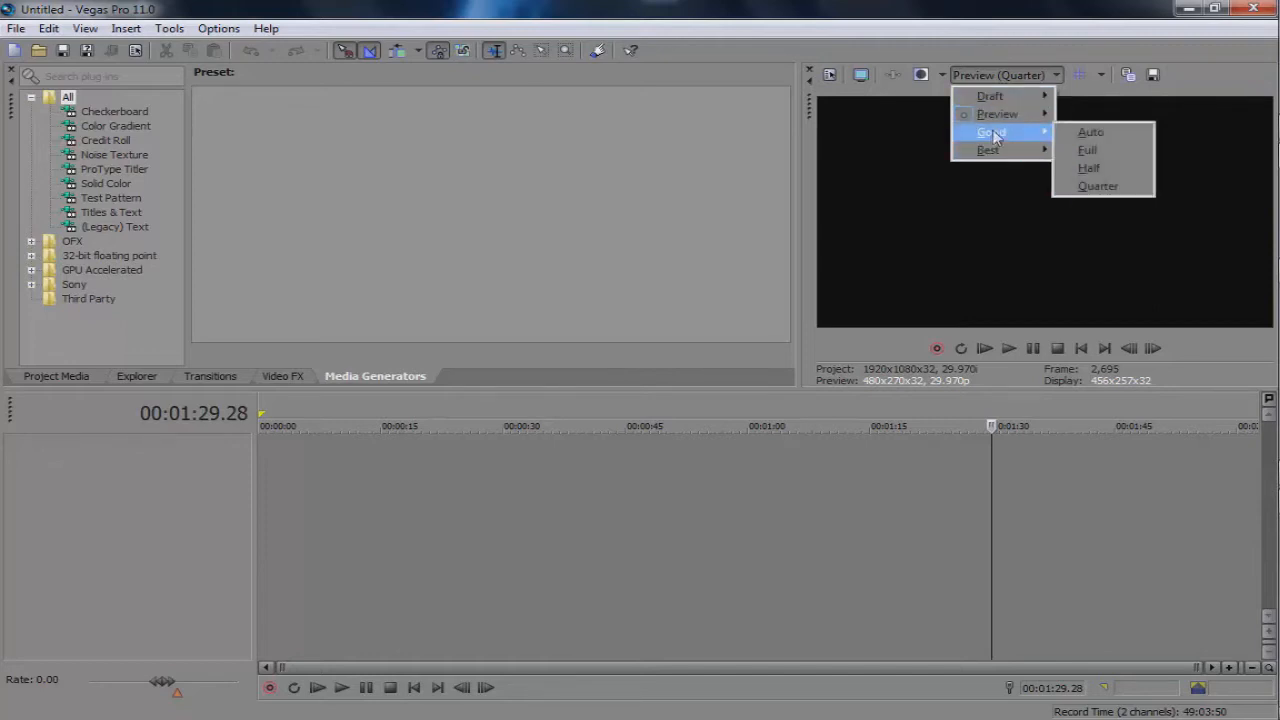
left_click(742, 256)
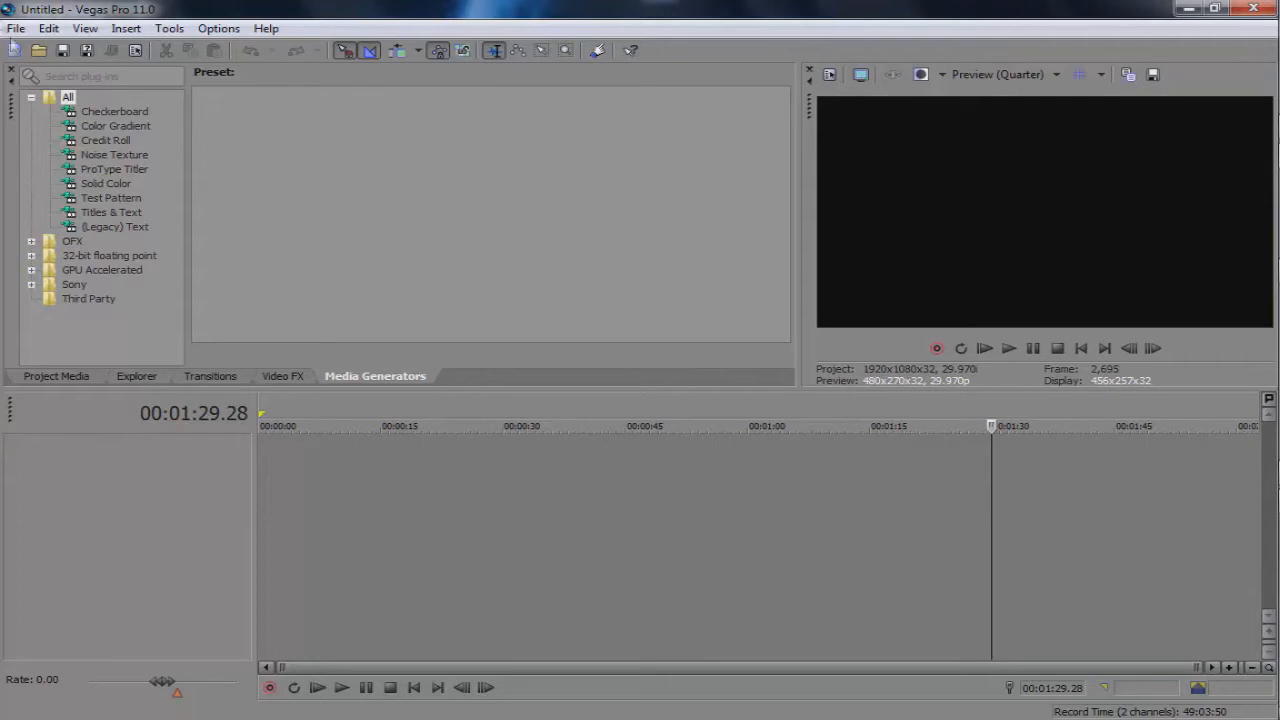
Start opening a media file and browse to the andys_clipbin folder inside the VFX folder
left_click(14, 28)
left_click(35, 64)
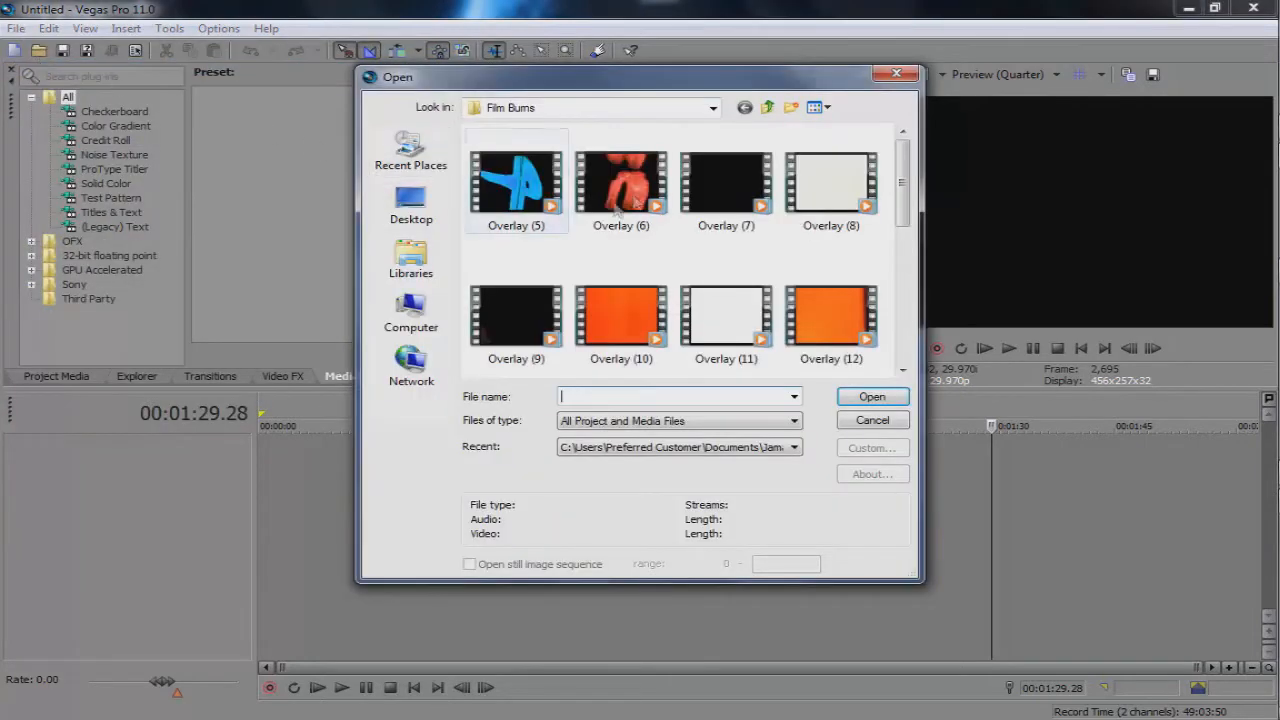
left_click(712, 107)
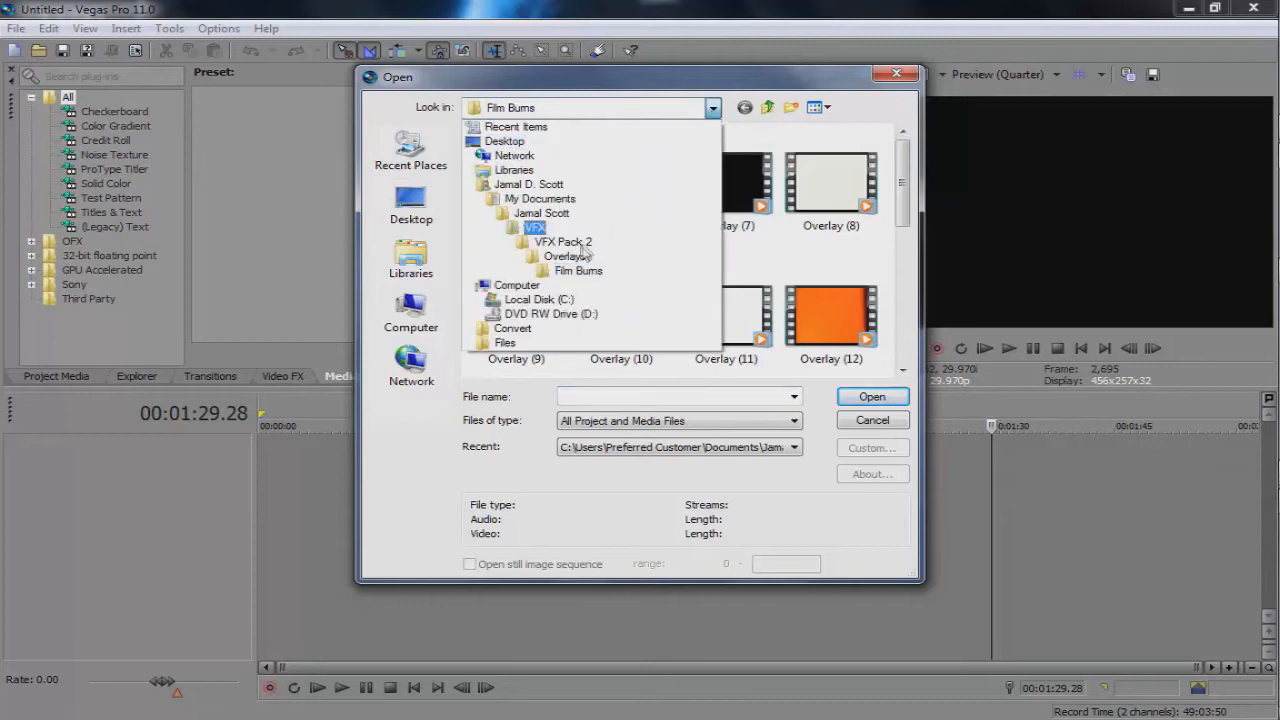
left_click(585, 214)
scroll(595, 228, "down", 3)
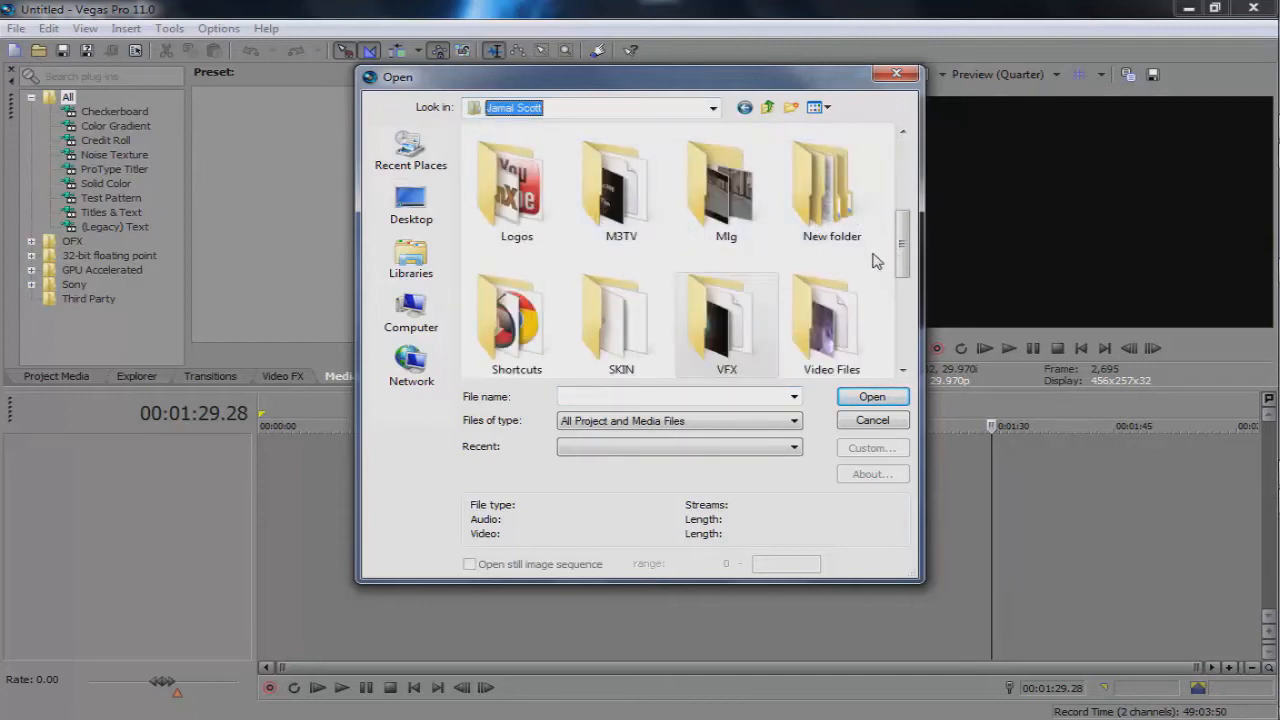
left_click_drag(900, 258, 897, 292)
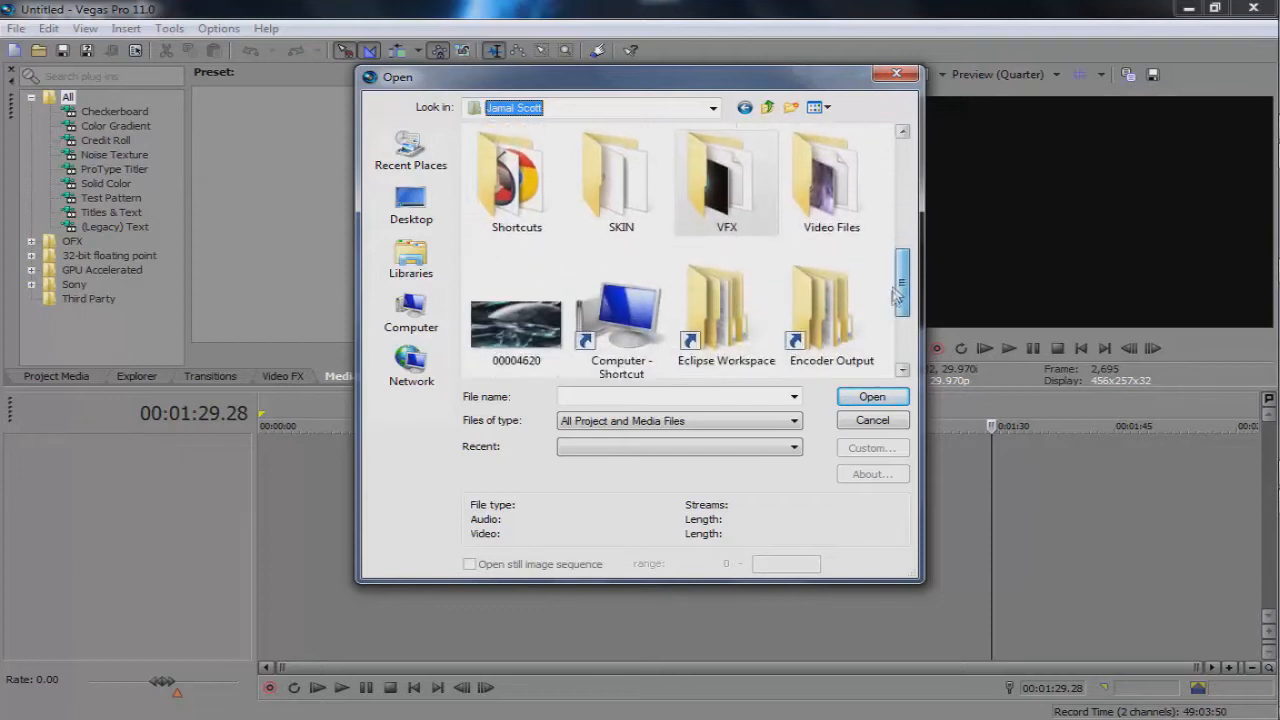
double_click(718, 200)
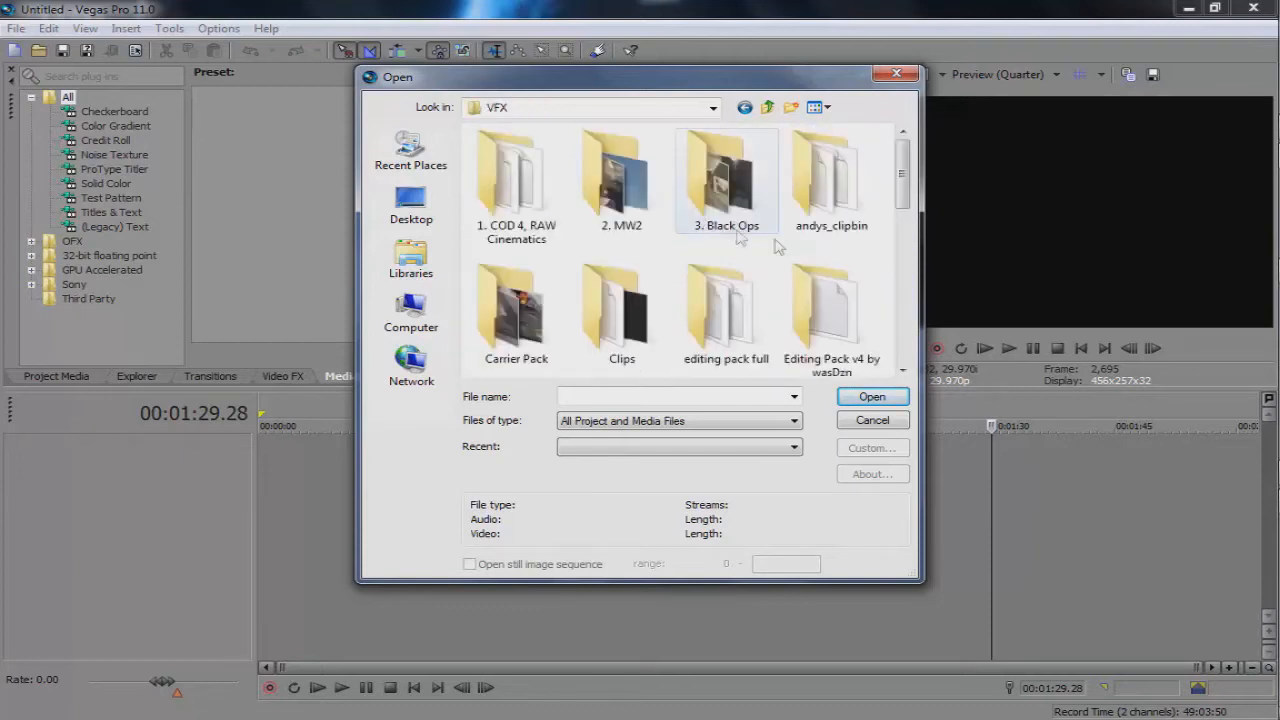
double_click(830, 185)
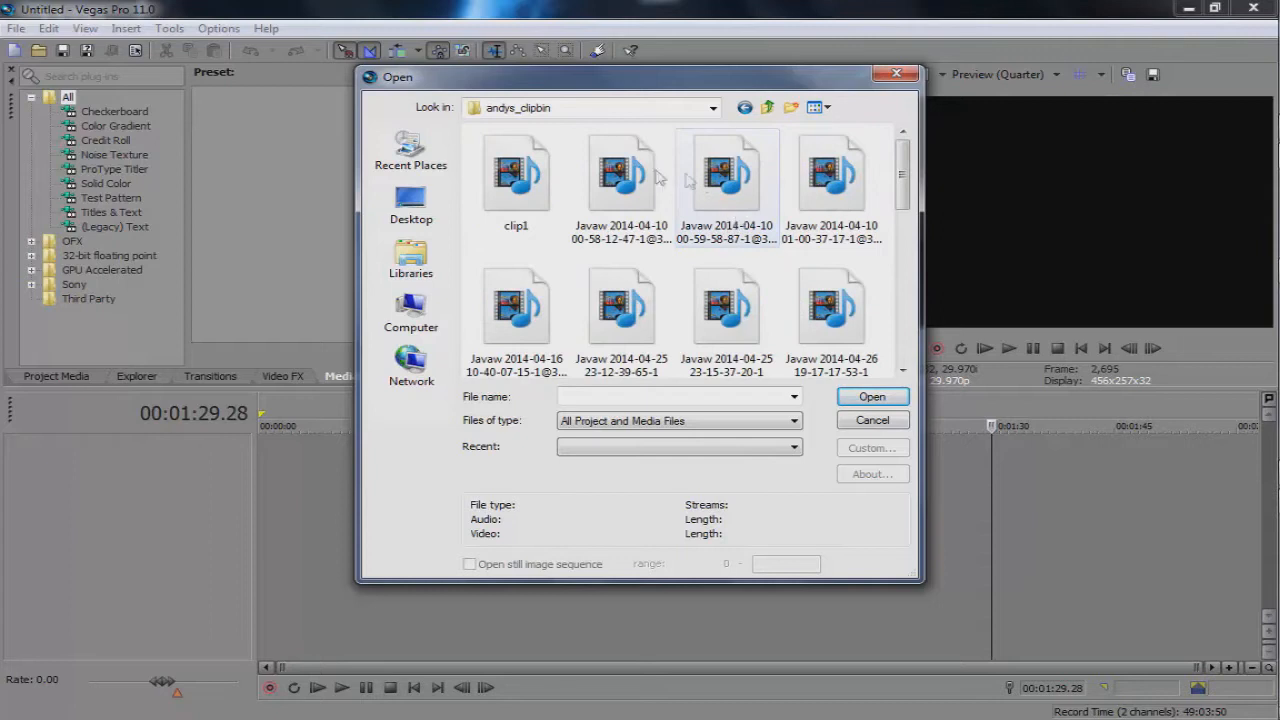
mouse_move(901, 192)
left_mouse_down()
mouse_move(901, 330)
mouse_move(906, 172)
left_mouse_up()
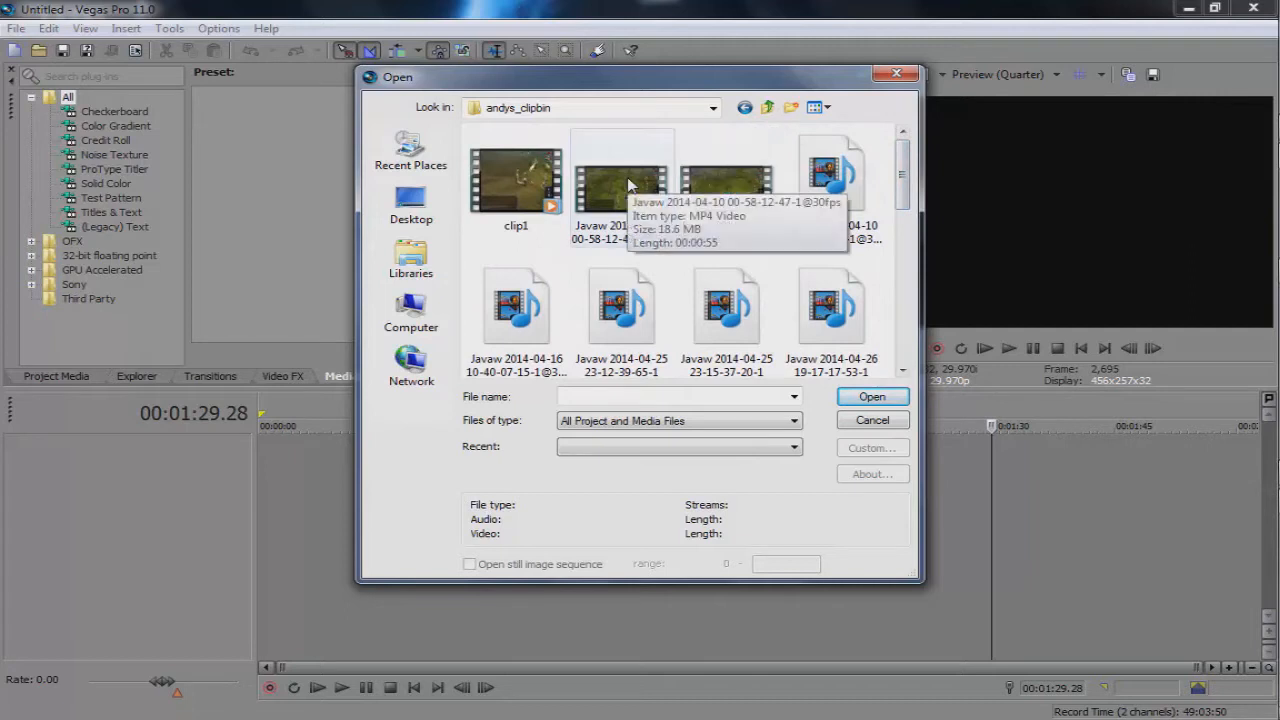
left_click_drag(910, 212, 890, 135)
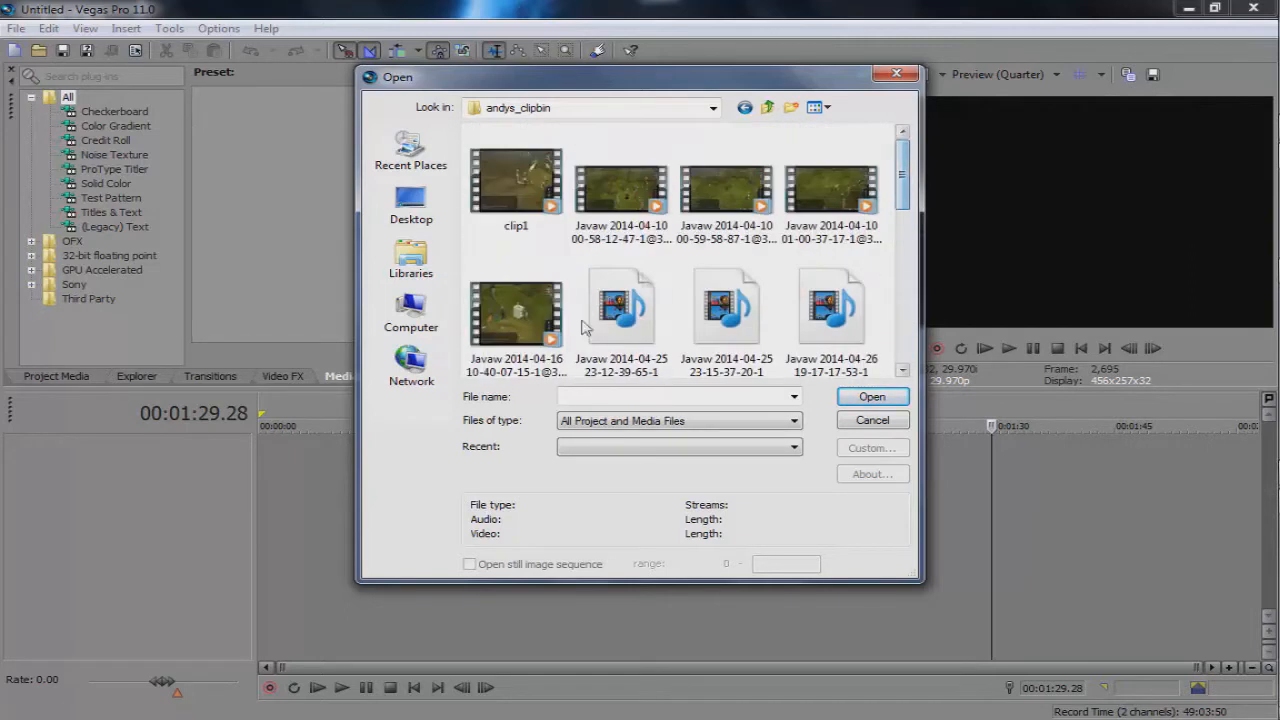
double_click(537, 322)
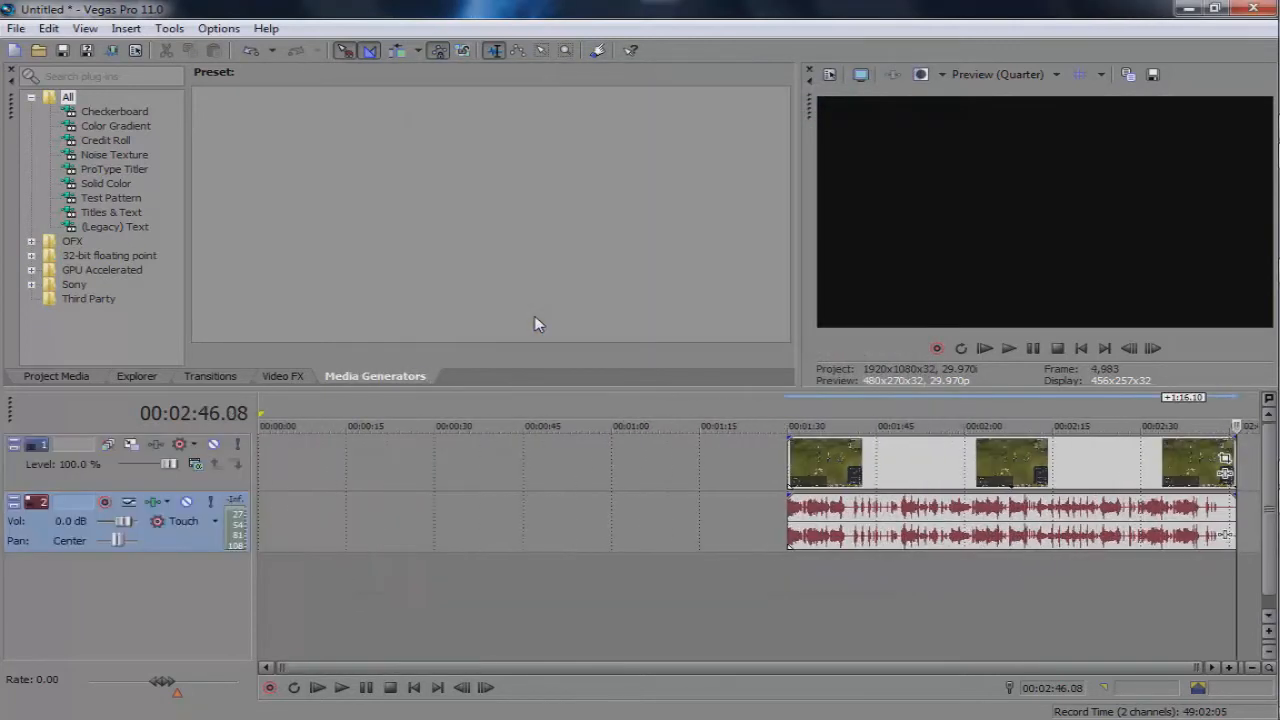
left_click(923, 478)
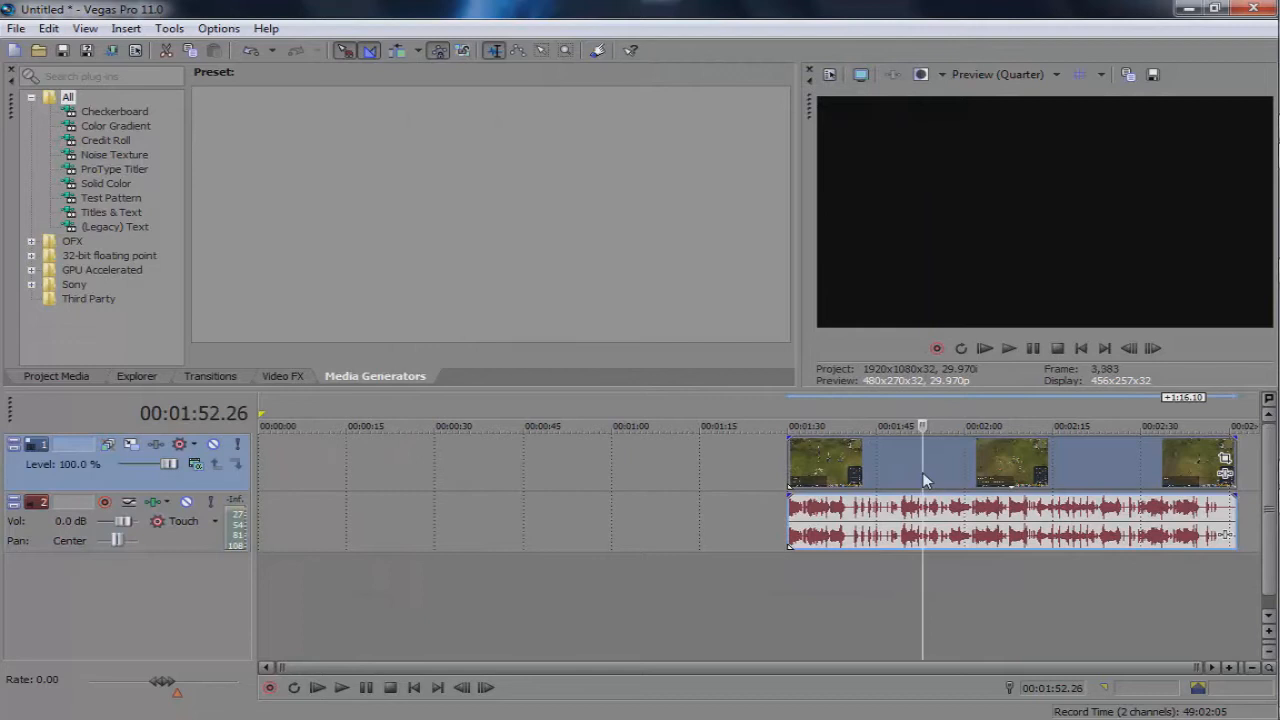
key("Delete")
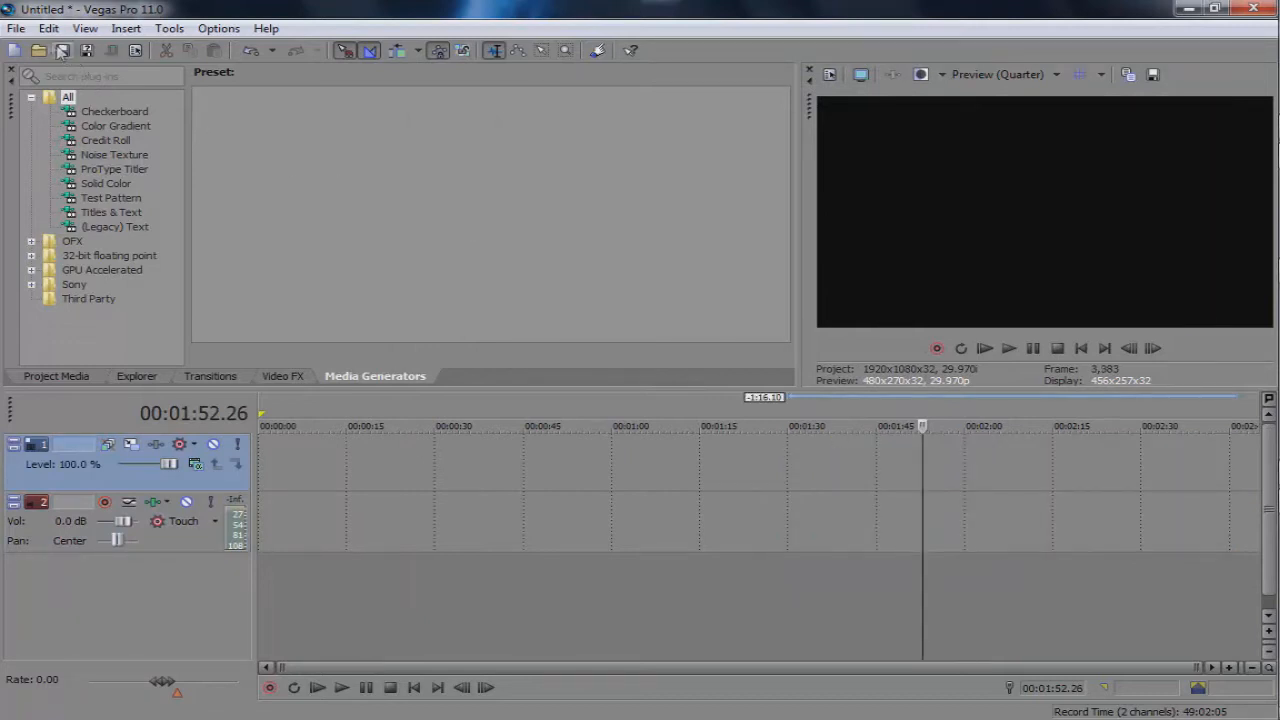
Start opening another file from andys_clipbin and examine the supported file types, leaving All Project and Media Files selected
left_click(15, 28)
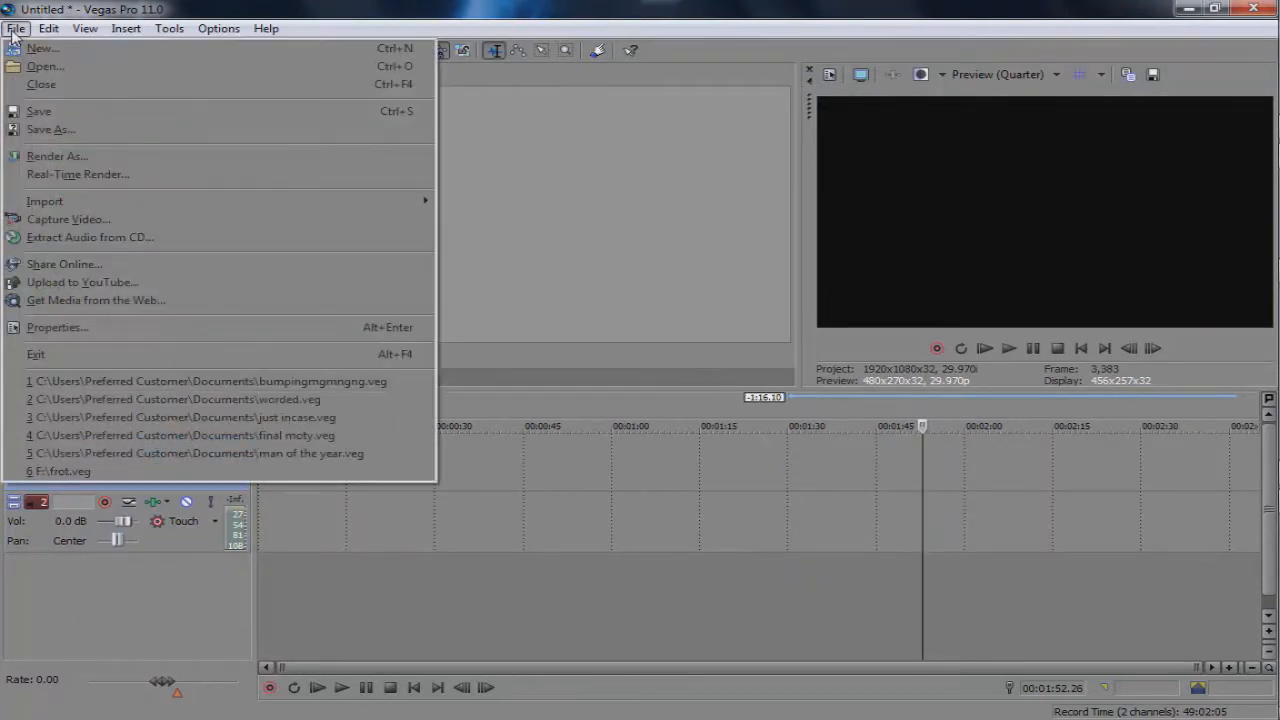
mouse_move(365, 207)
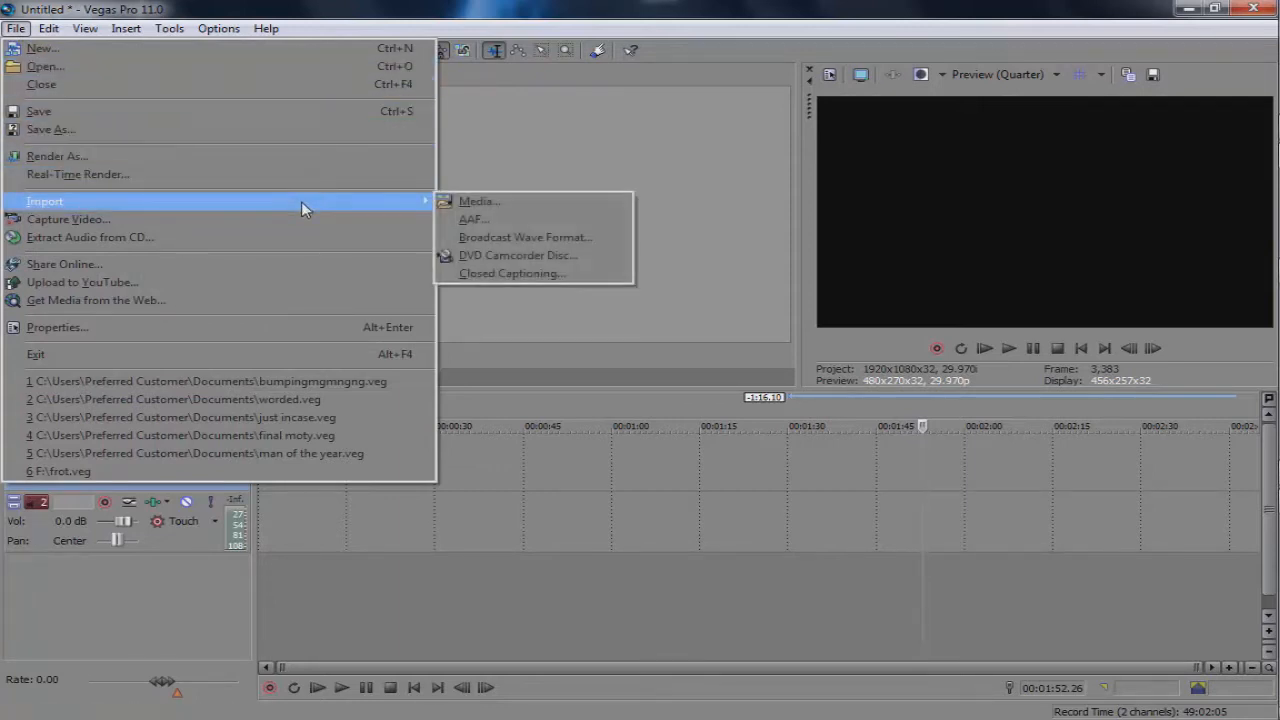
left_click(344, 66)
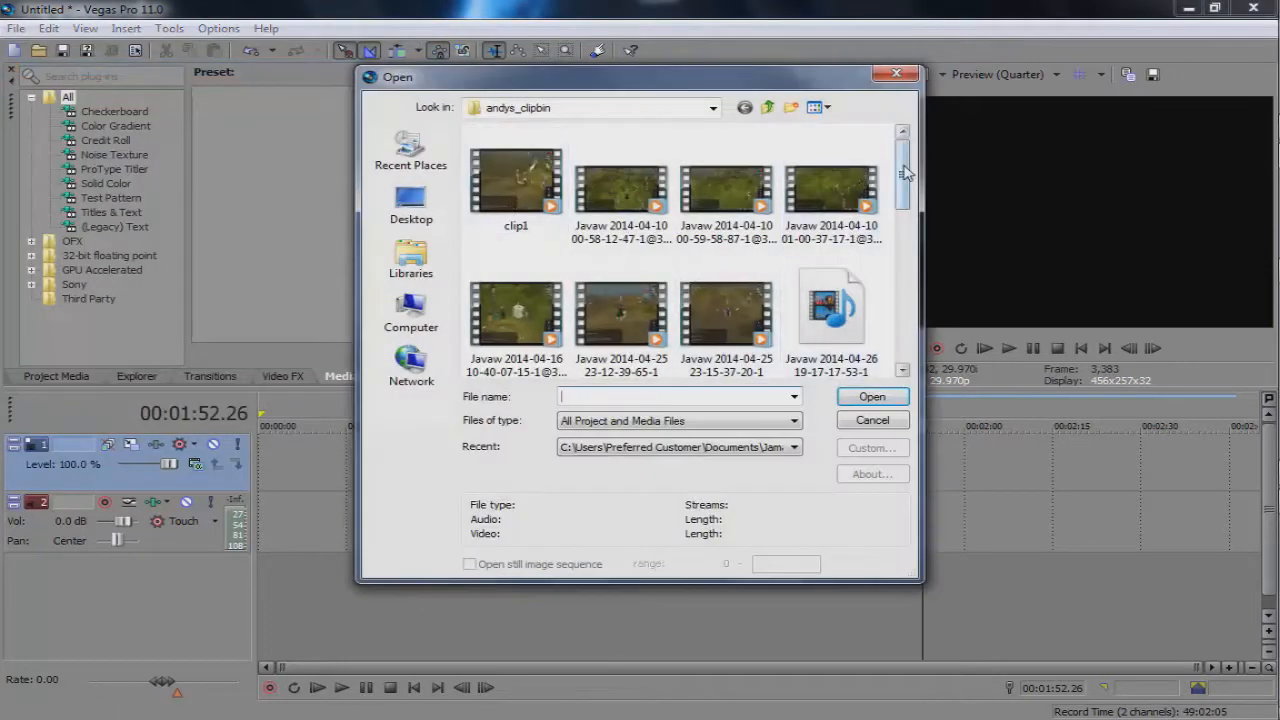
left_click_drag(904, 173, 908, 147)
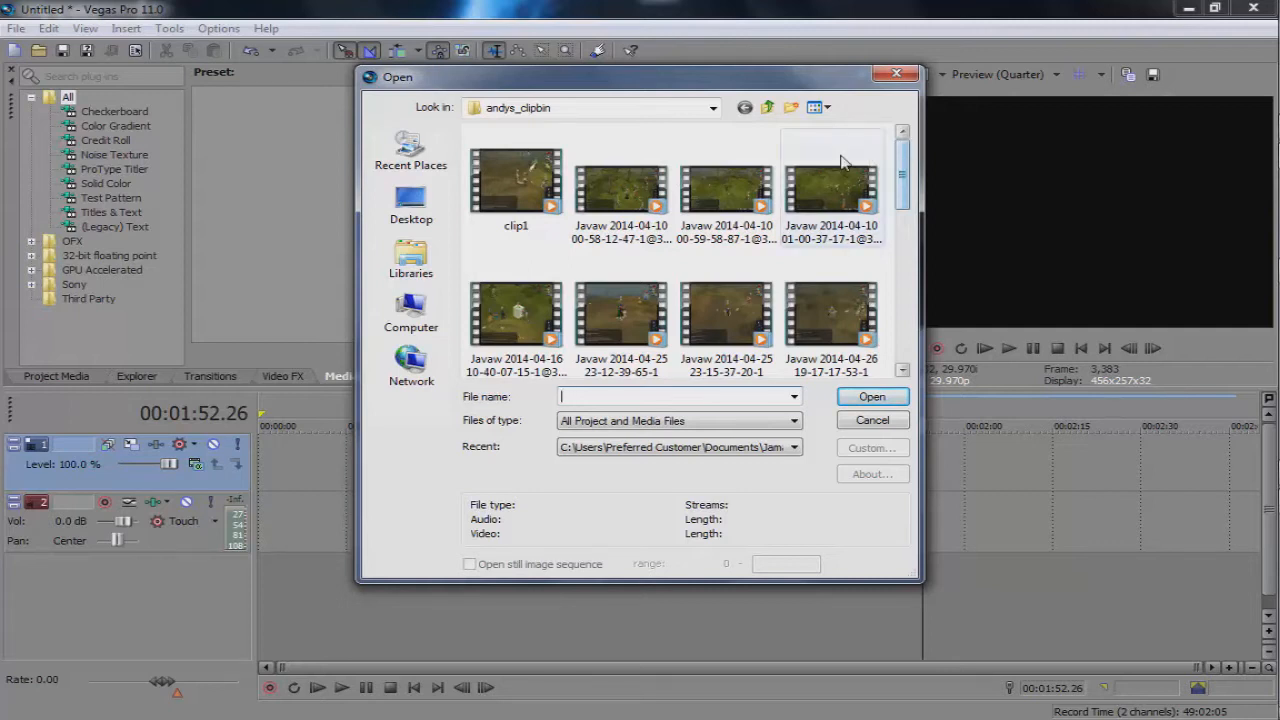
left_click(697, 422)
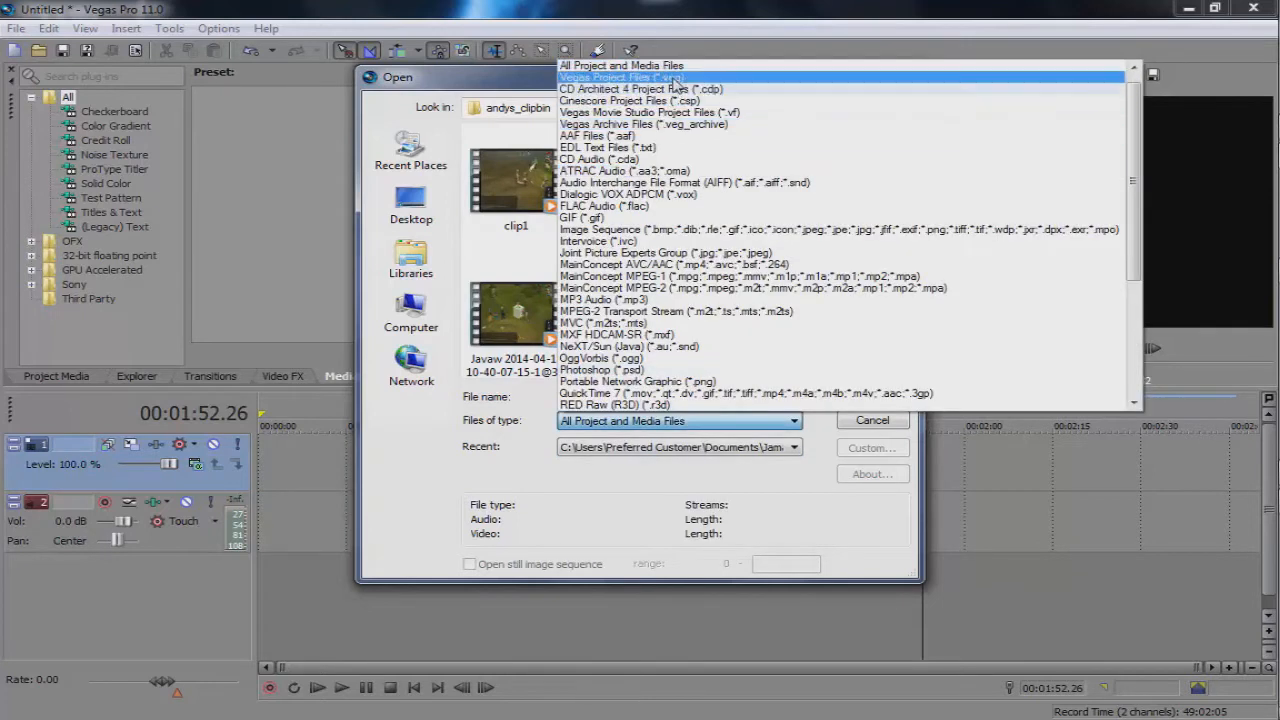
left_click(588, 425)
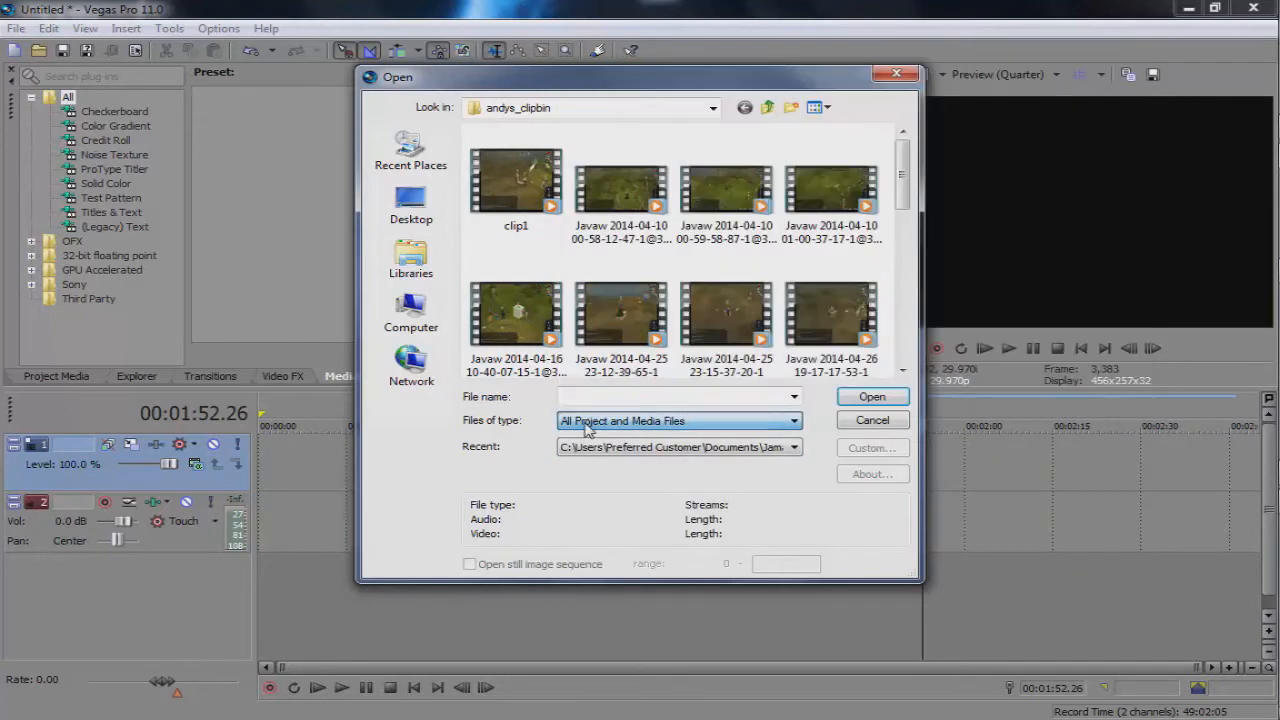
mouse_move(906, 152)
left_mouse_down()
mouse_move(910, 180)
mouse_move(910, 153)
left_mouse_up()
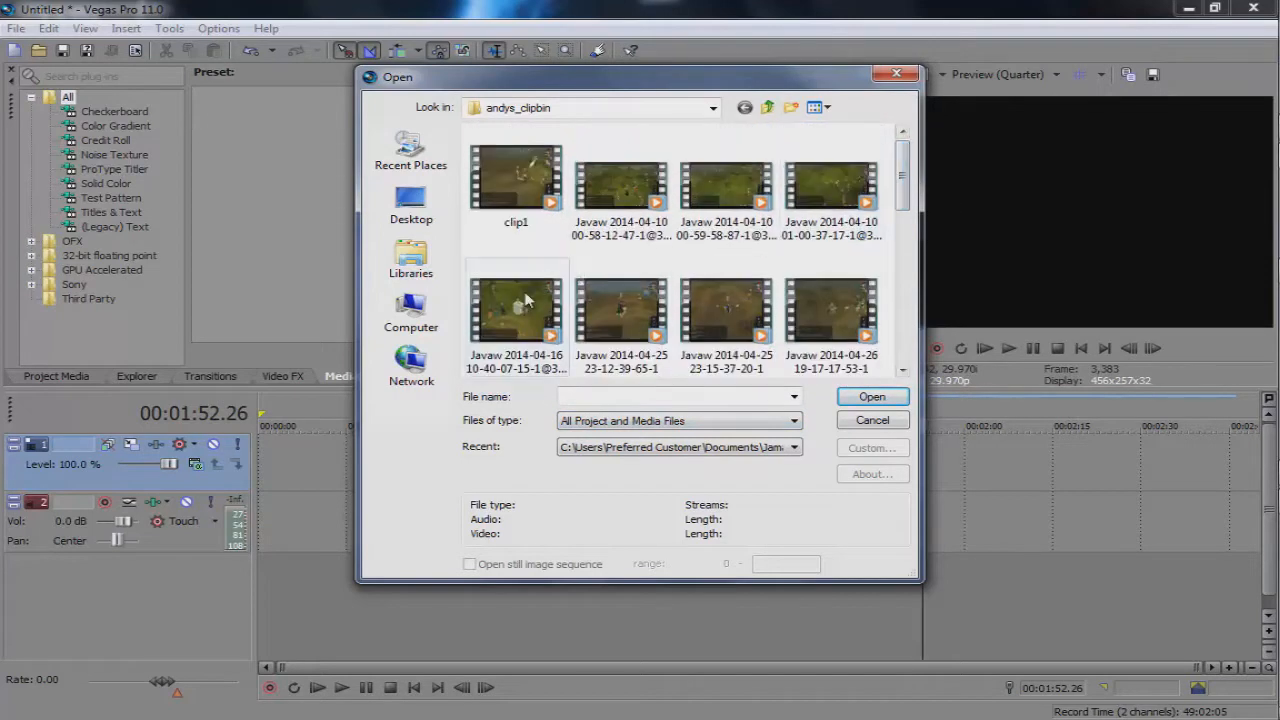
double_click(640, 310)
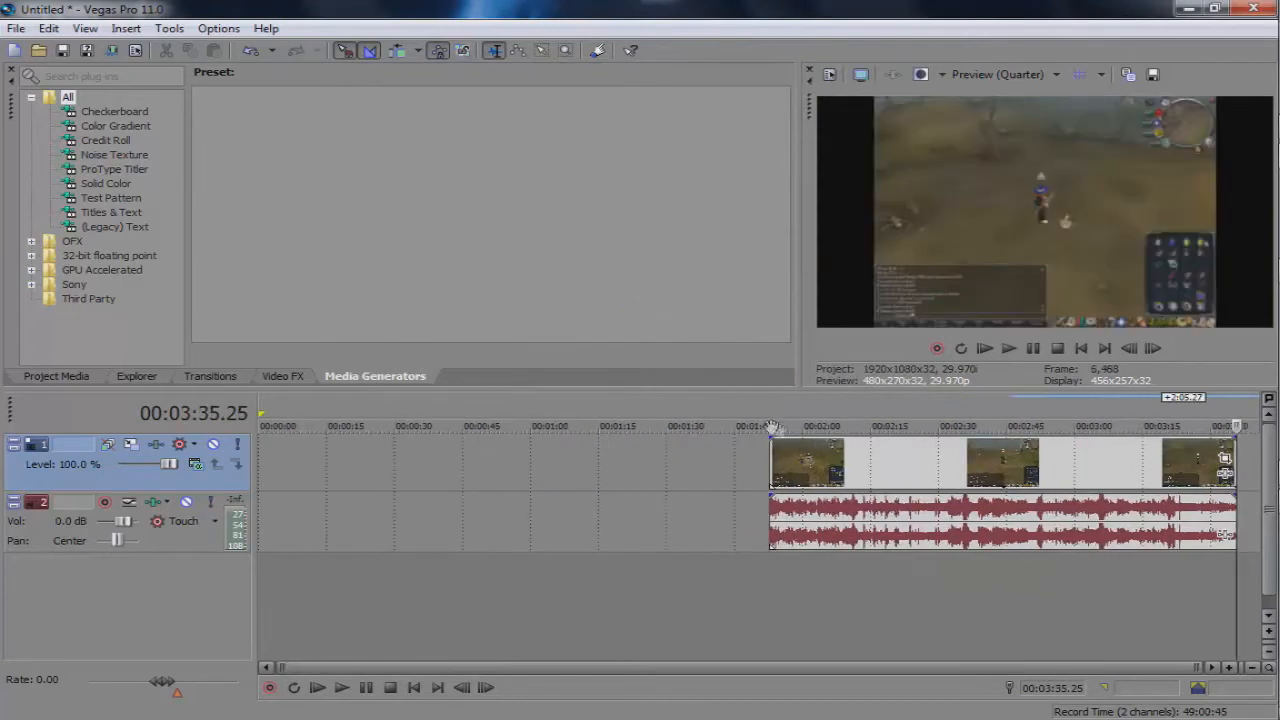
Examine the new clip's separate video and audio events near its beginning by selecting each at several points
left_click(802, 450)
scroll(847, 460, "up", 3)
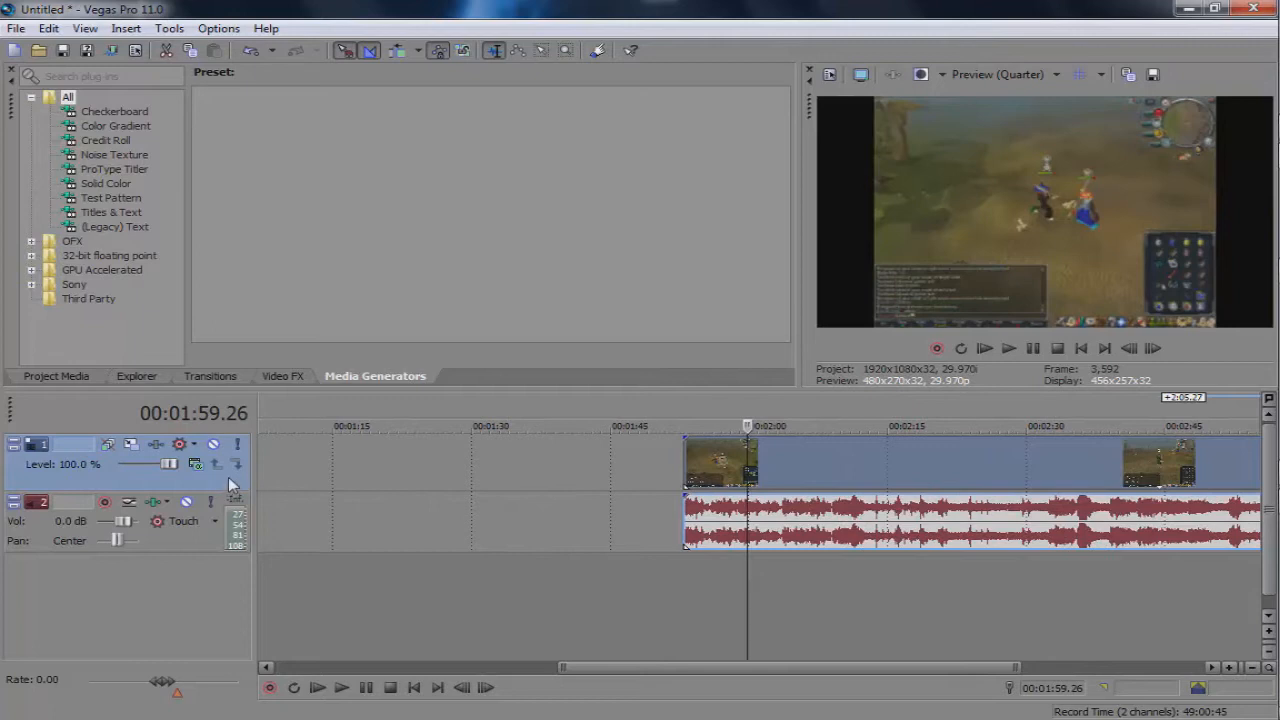
left_click(725, 468)
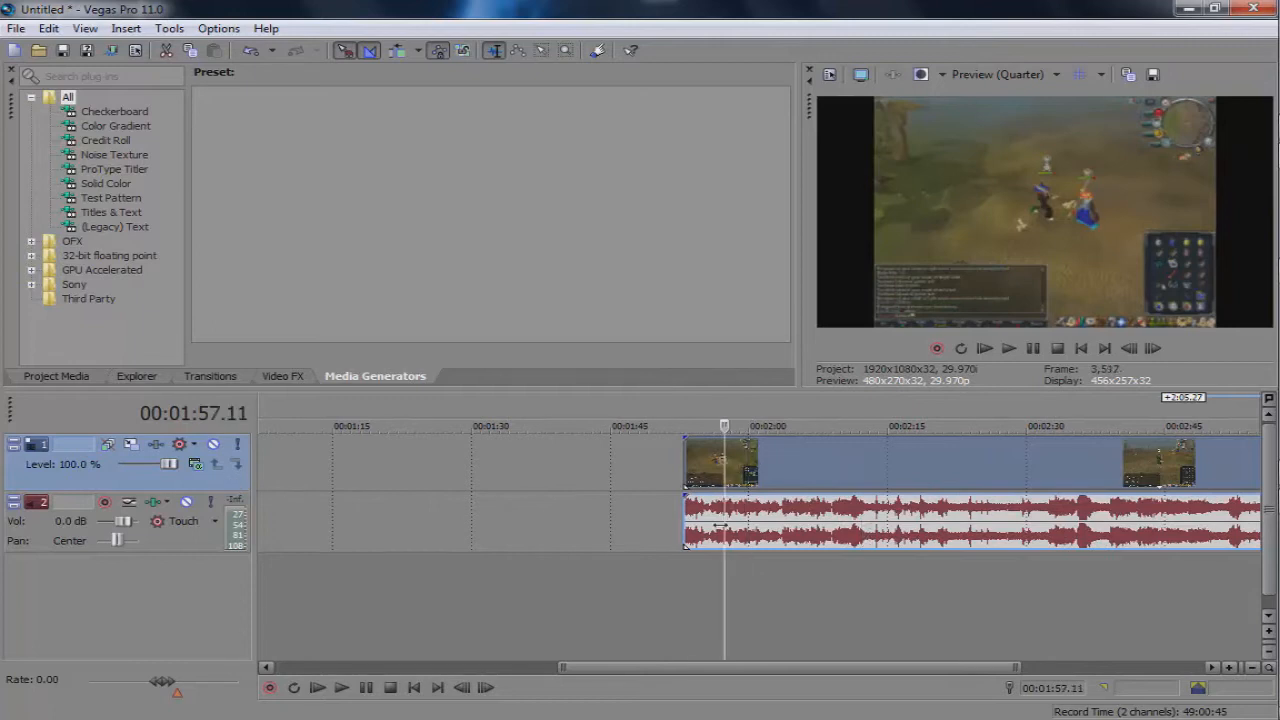
left_click(721, 516)
left_click(762, 529)
left_click(796, 471)
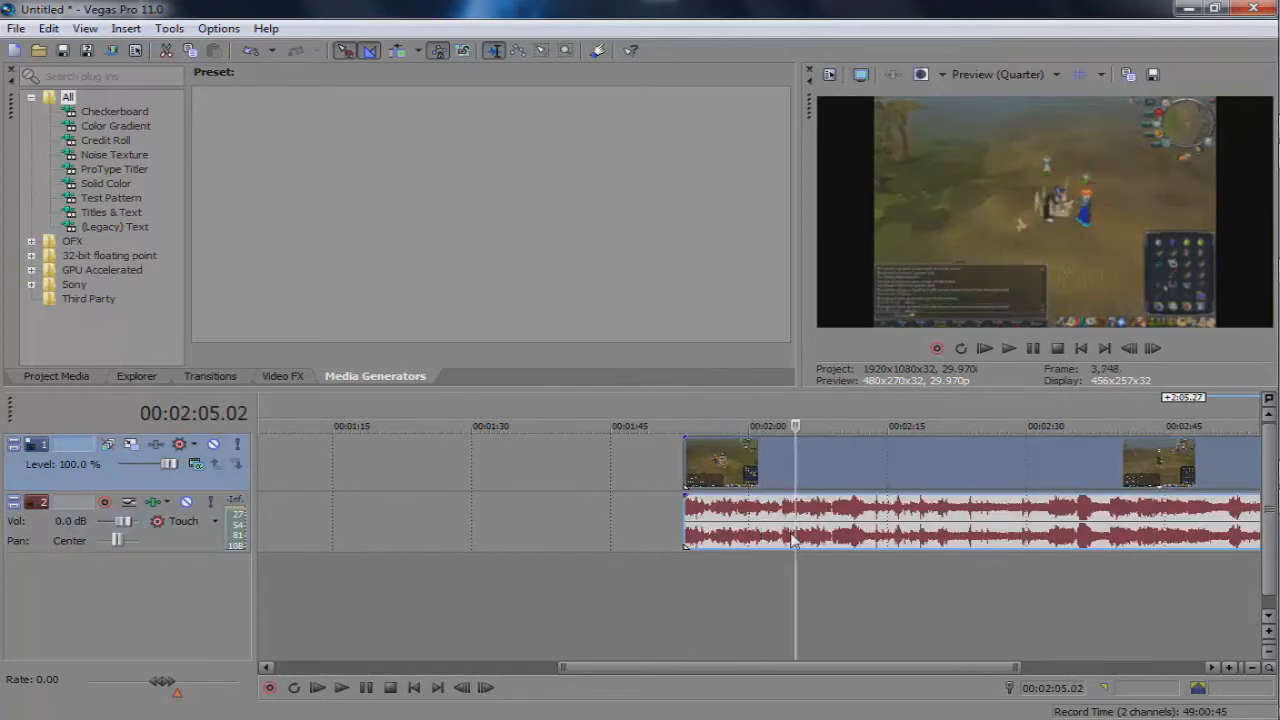
left_click(791, 531)
left_click(808, 521)
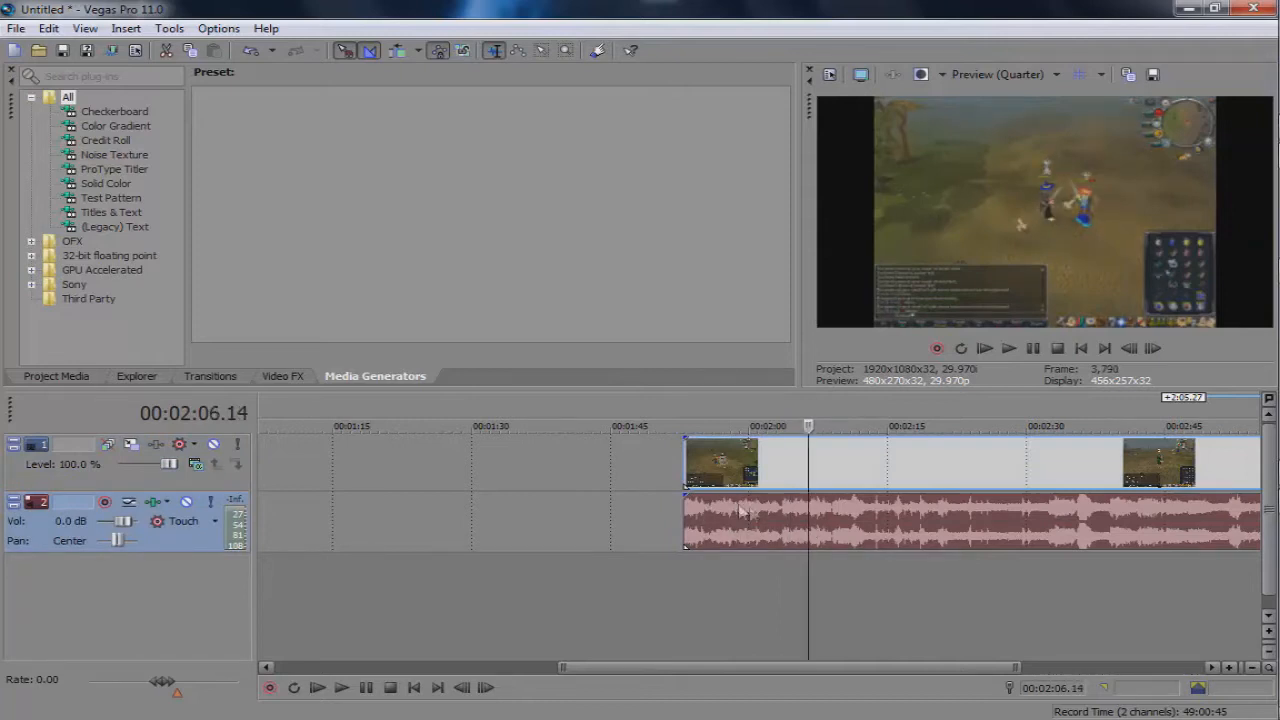
Move the clip together with its audio to the very start of the timeline
scroll(752, 521, "down", 4)
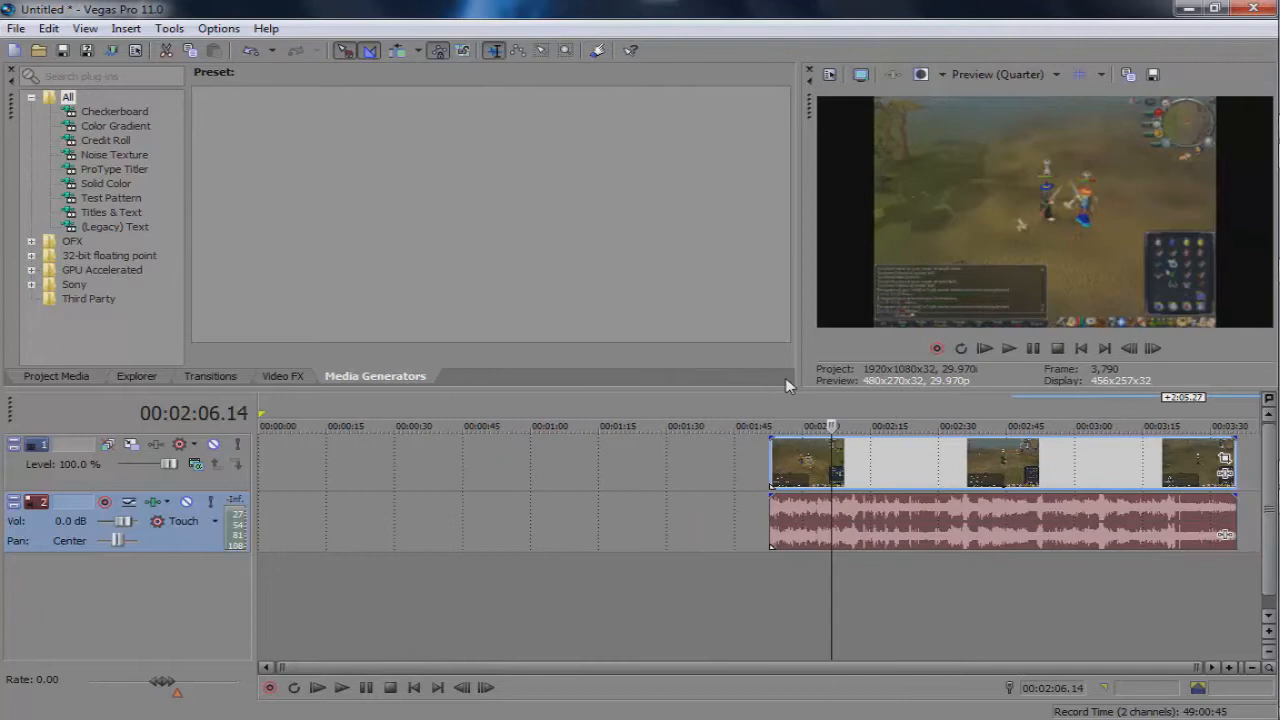
left_click_drag(950, 470, 419, 478)
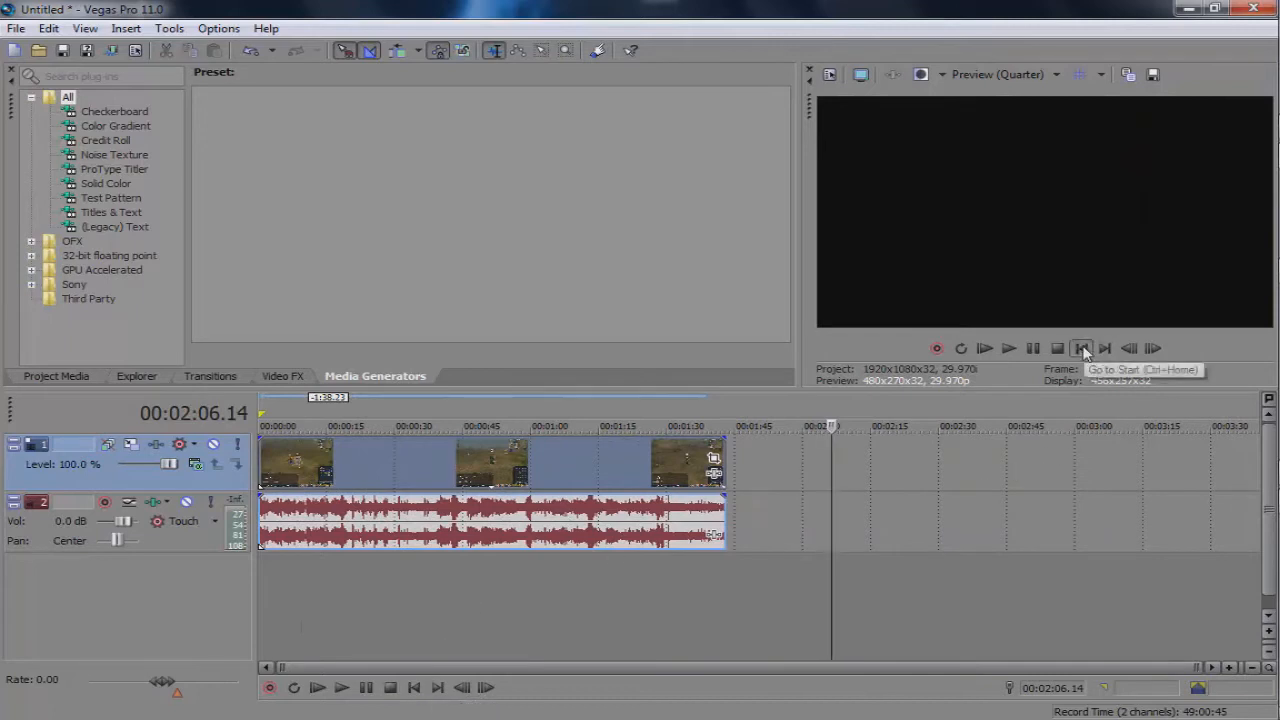
Jump between the project's start and end with both the preview and timeline transport controls, finishing at the start
left_click(1080, 348)
left_click(433, 694)
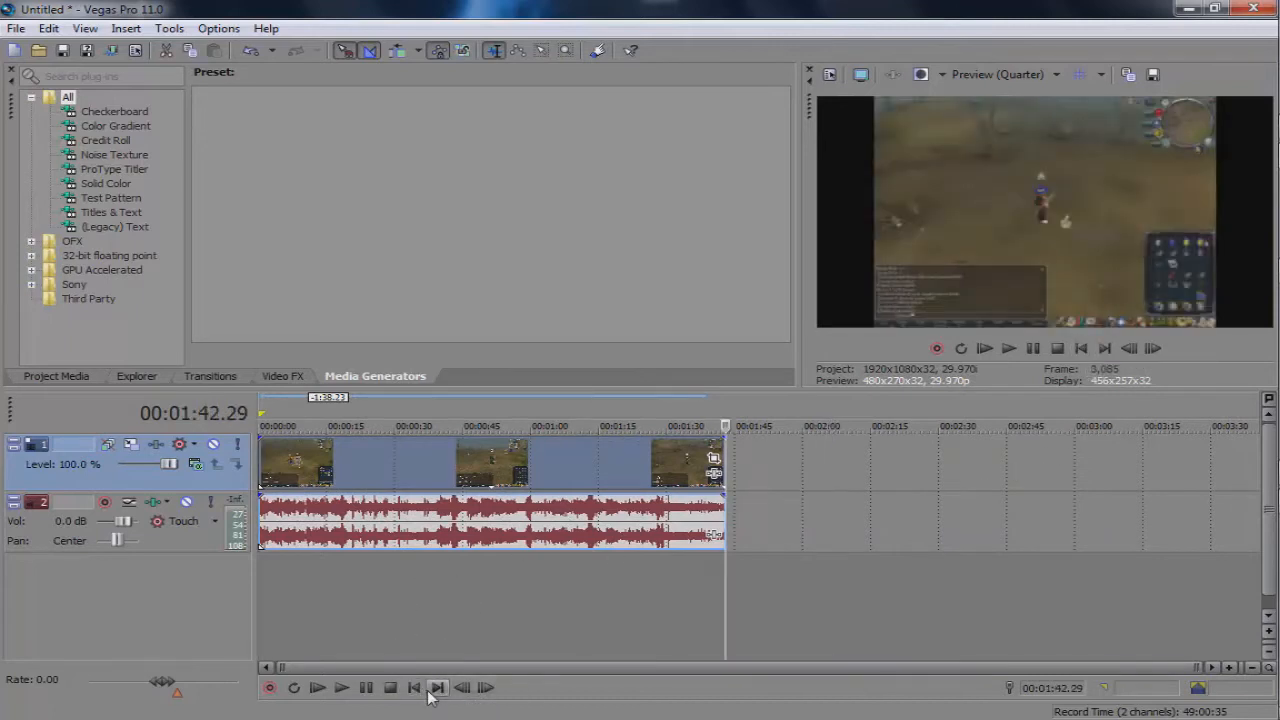
left_click(415, 689)
left_click(1104, 348)
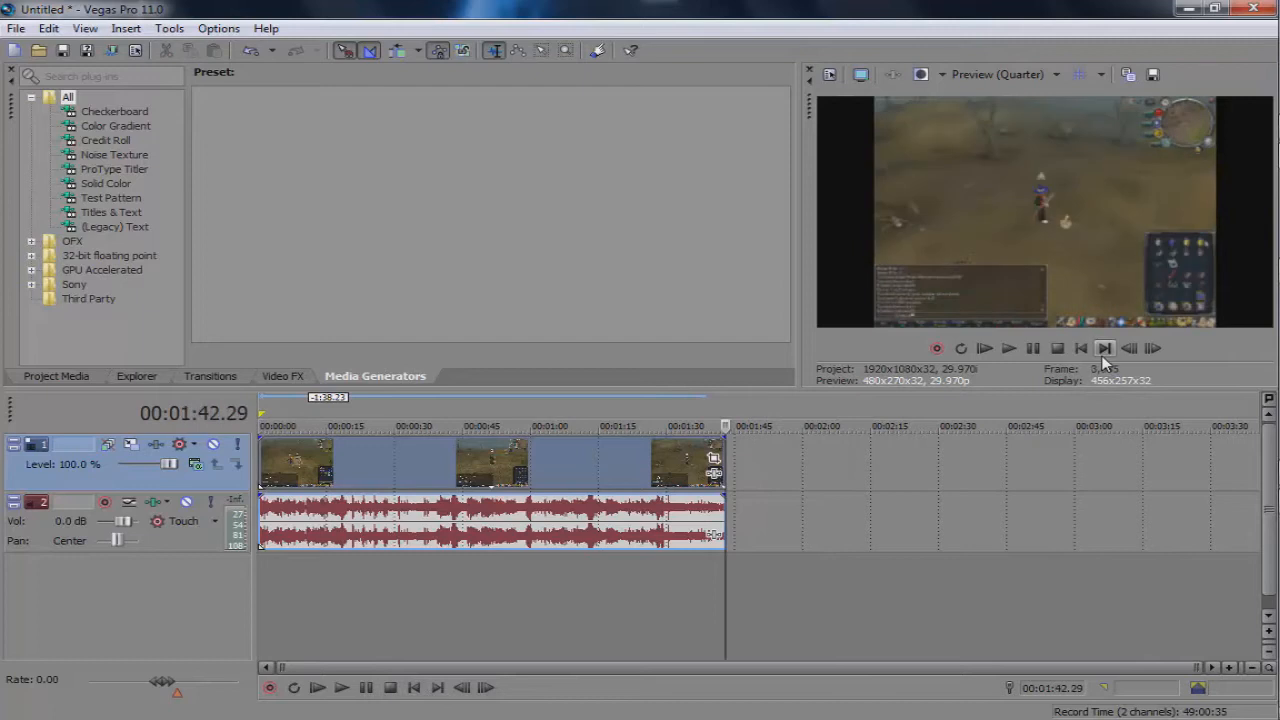
left_click(1080, 350)
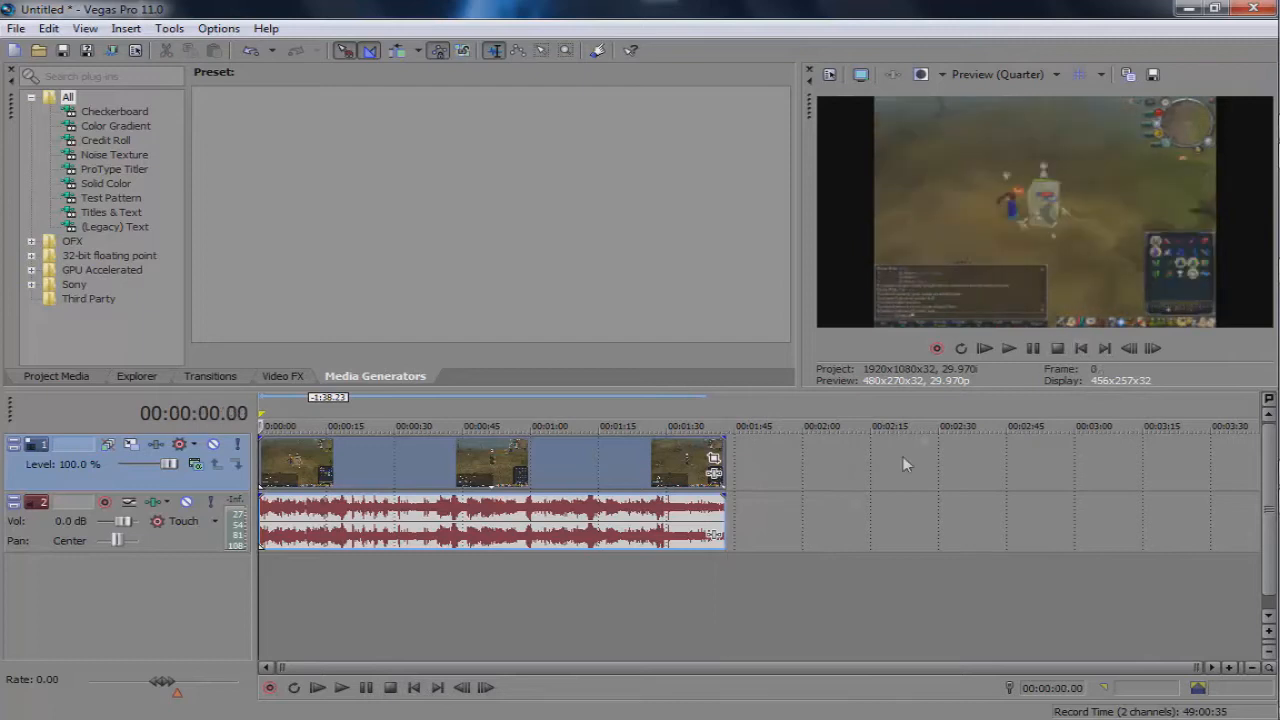
left_click(433, 689)
left_click(414, 688)
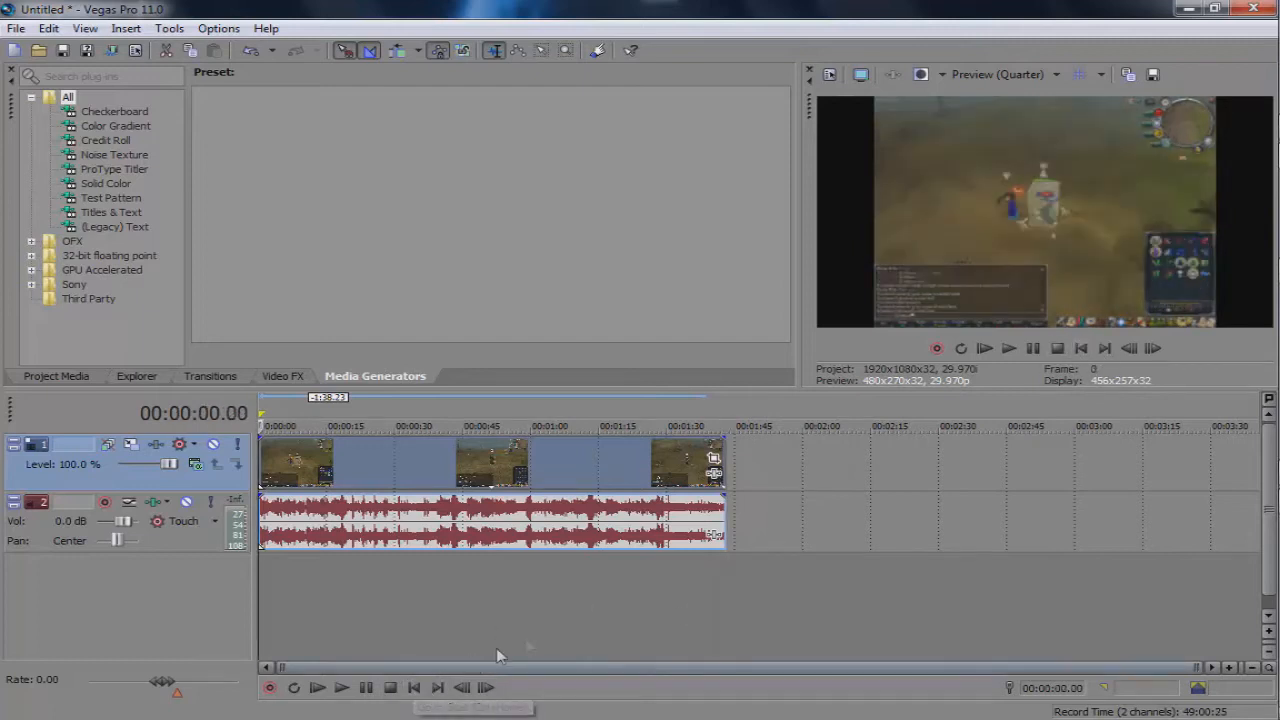
Play and pause the opening seconds of the clip twice, muting and unmuting the video track in between
left_click(1009, 348)
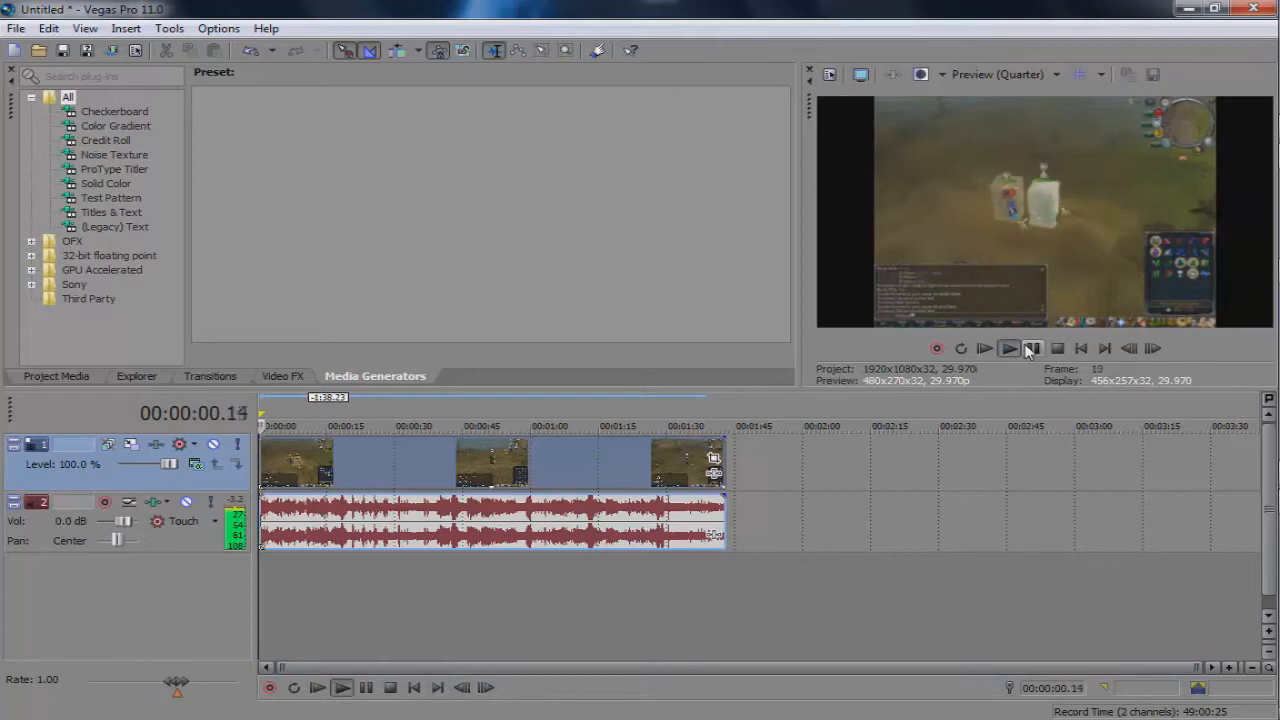
left_click(1031, 348)
key("z")
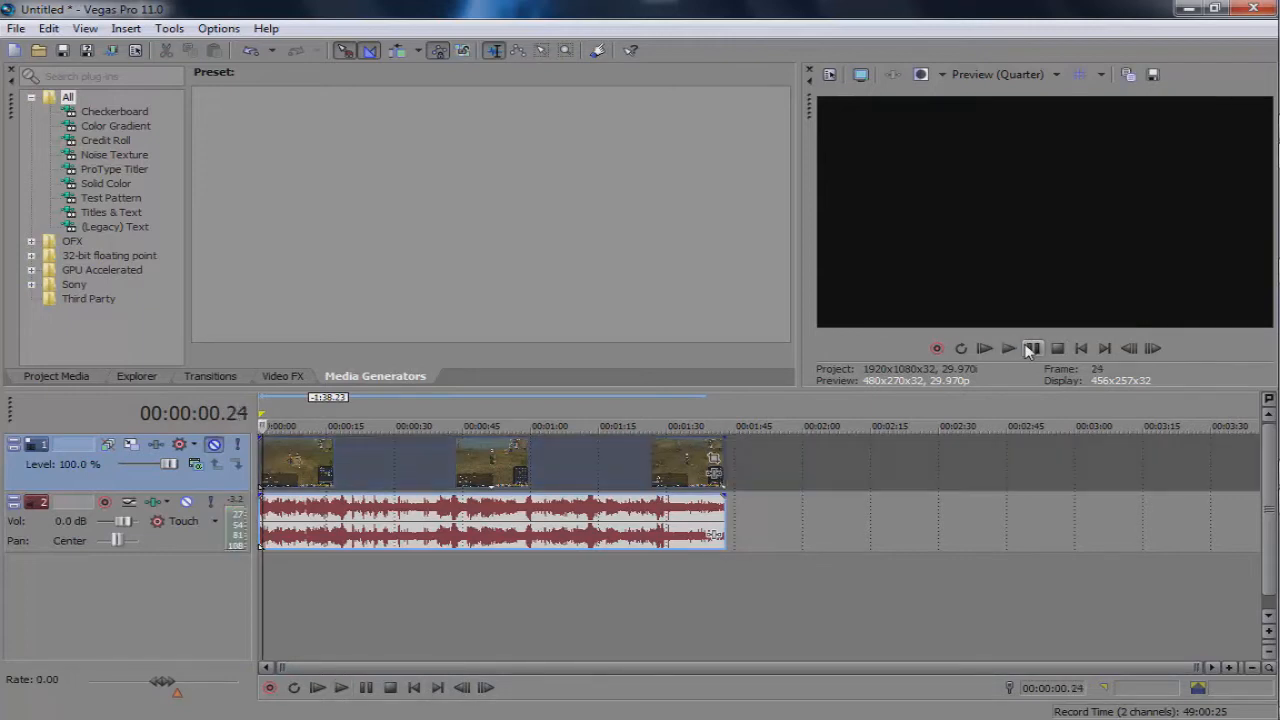
key("z")
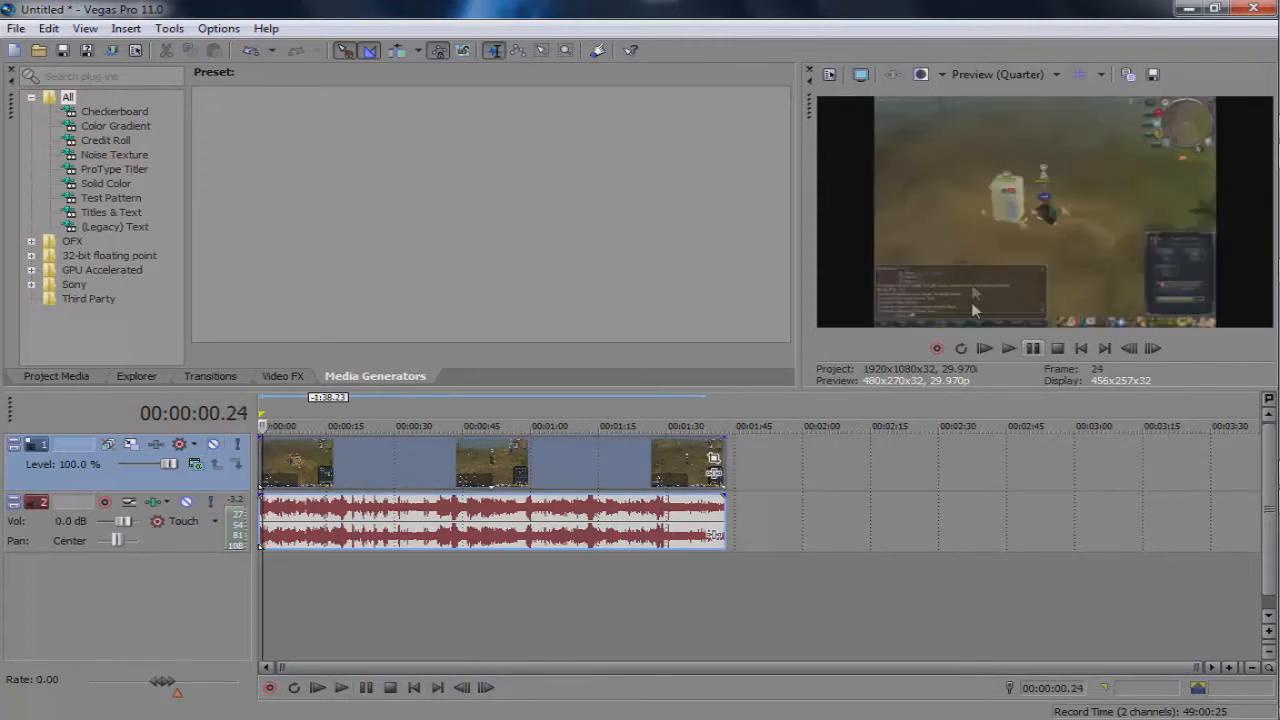
mouse_move(1268, 590)
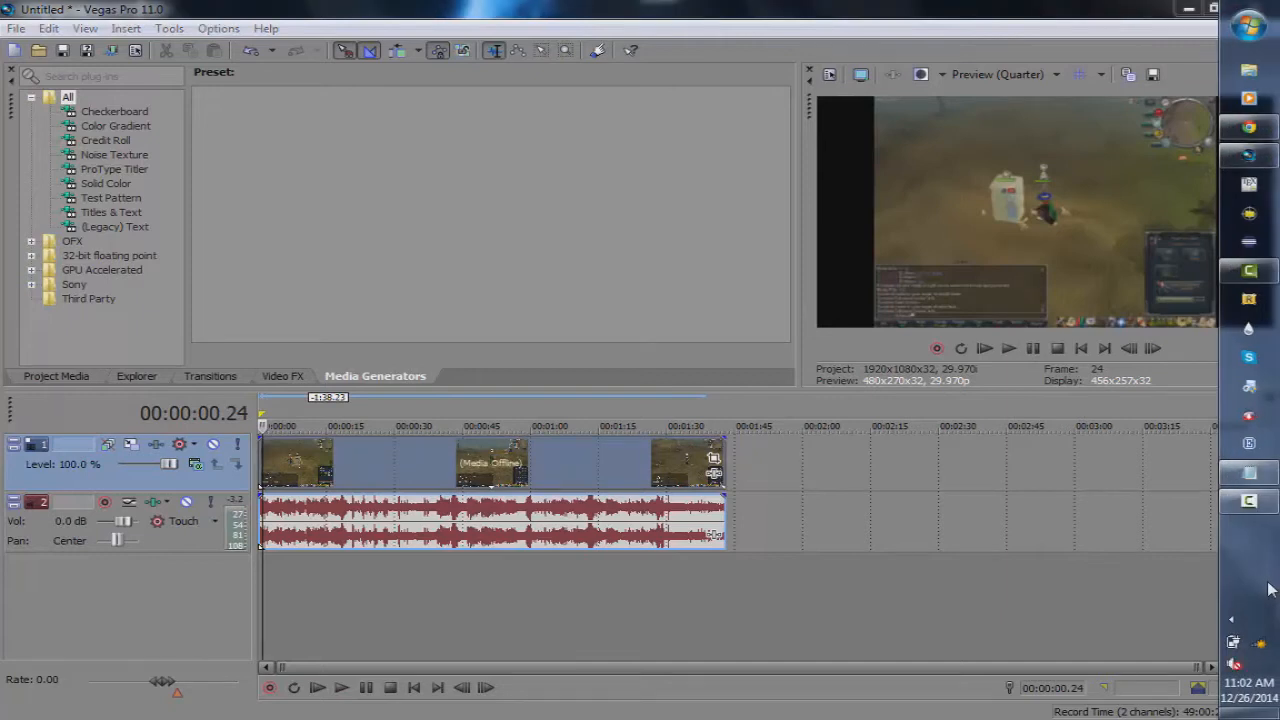
left_click(1024, 351)
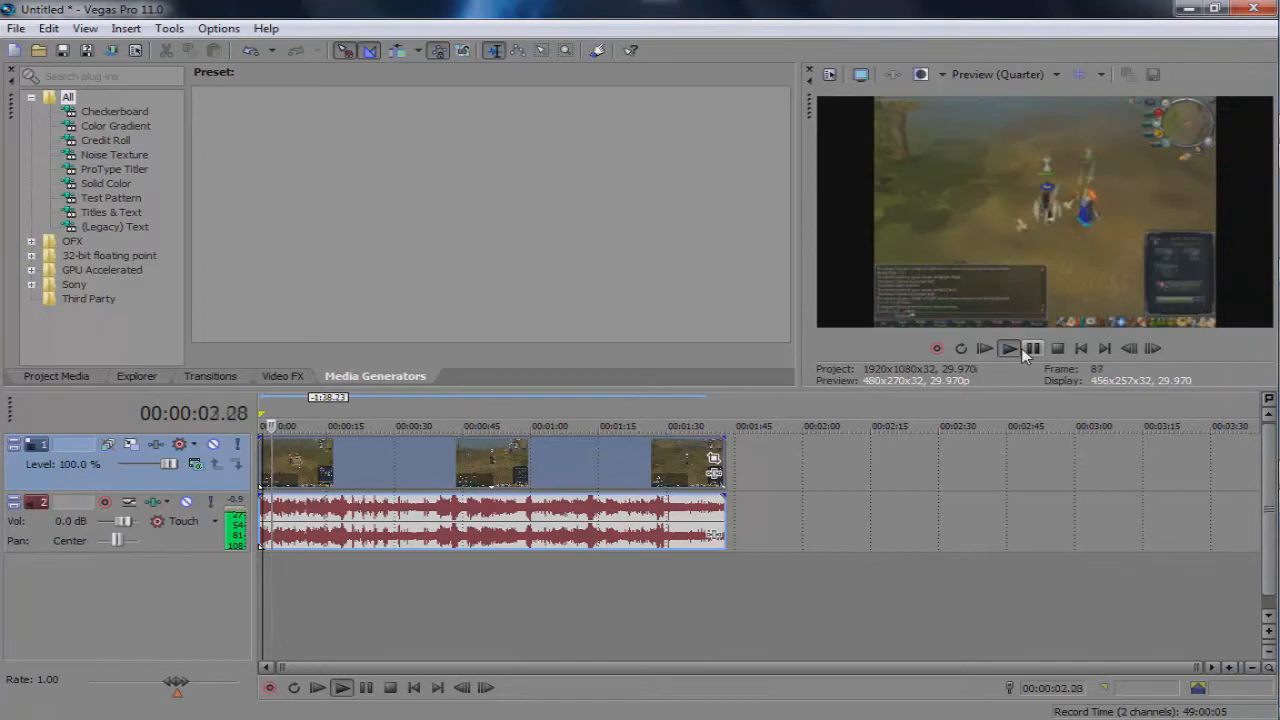
left_click(1026, 352)
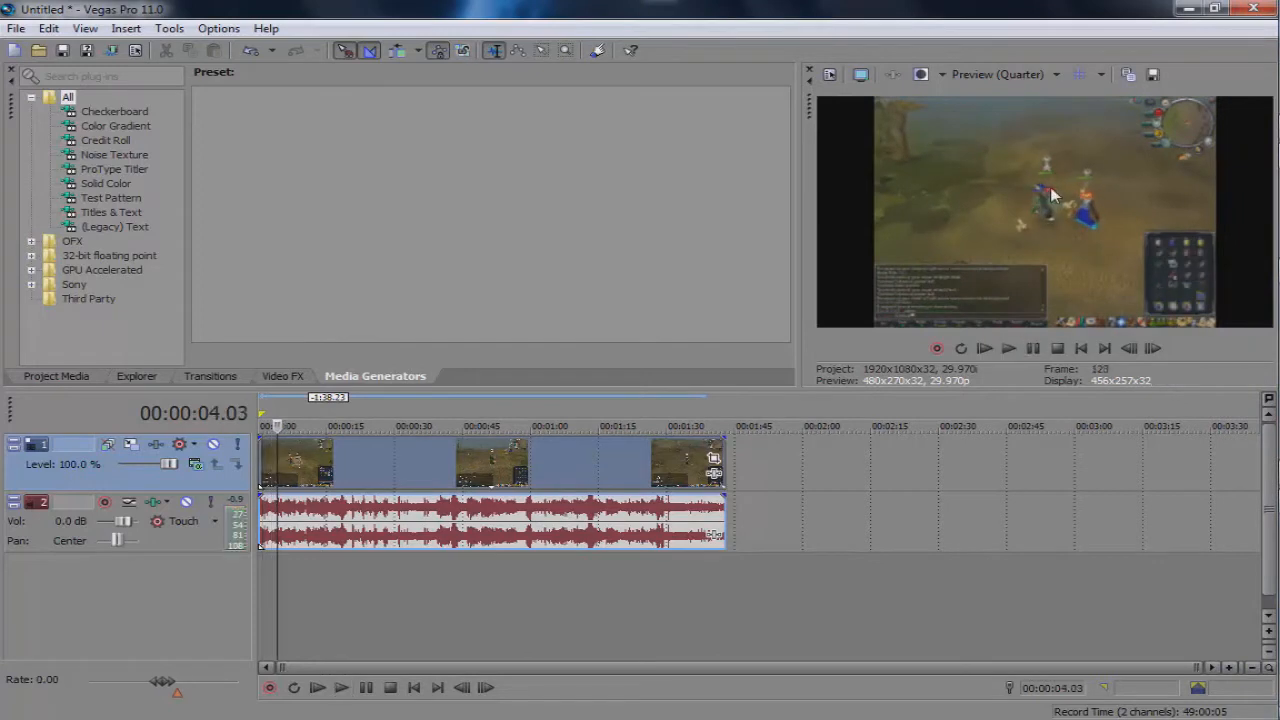
Turn off Maintain aspect ratio in the video event's properties so the clip fills the frame
right_click(548, 461)
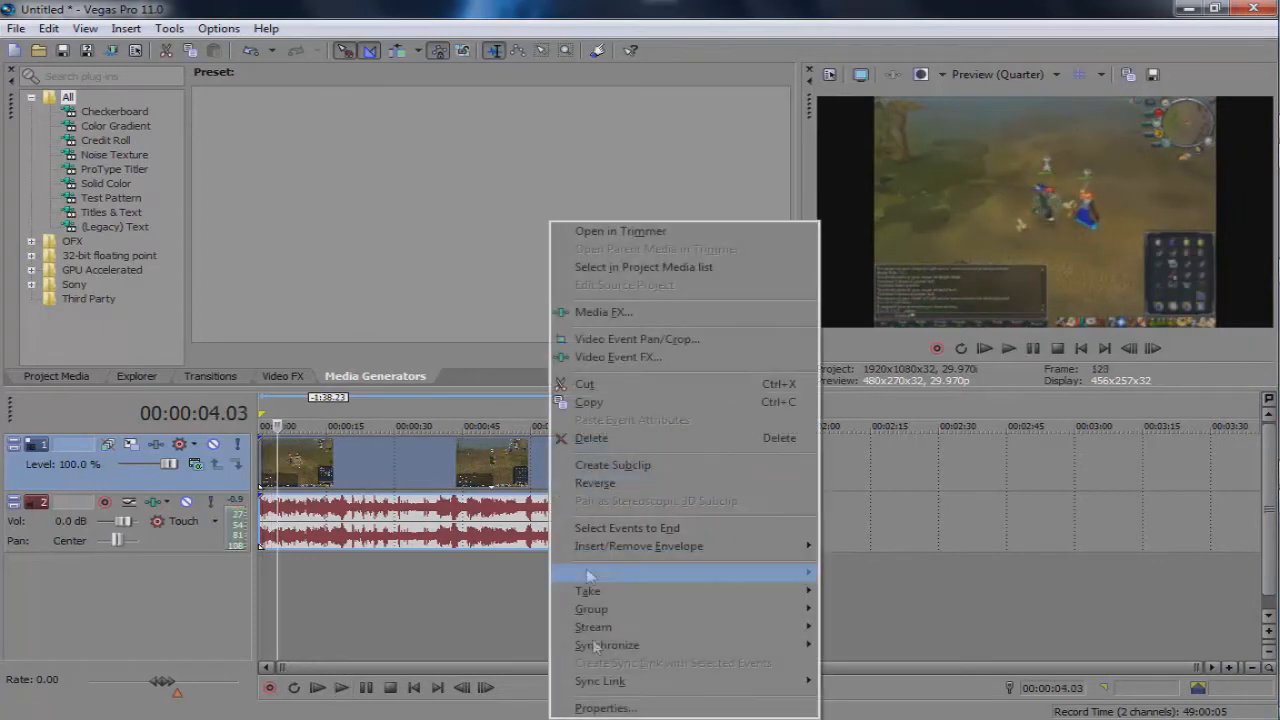
left_click(600, 706)
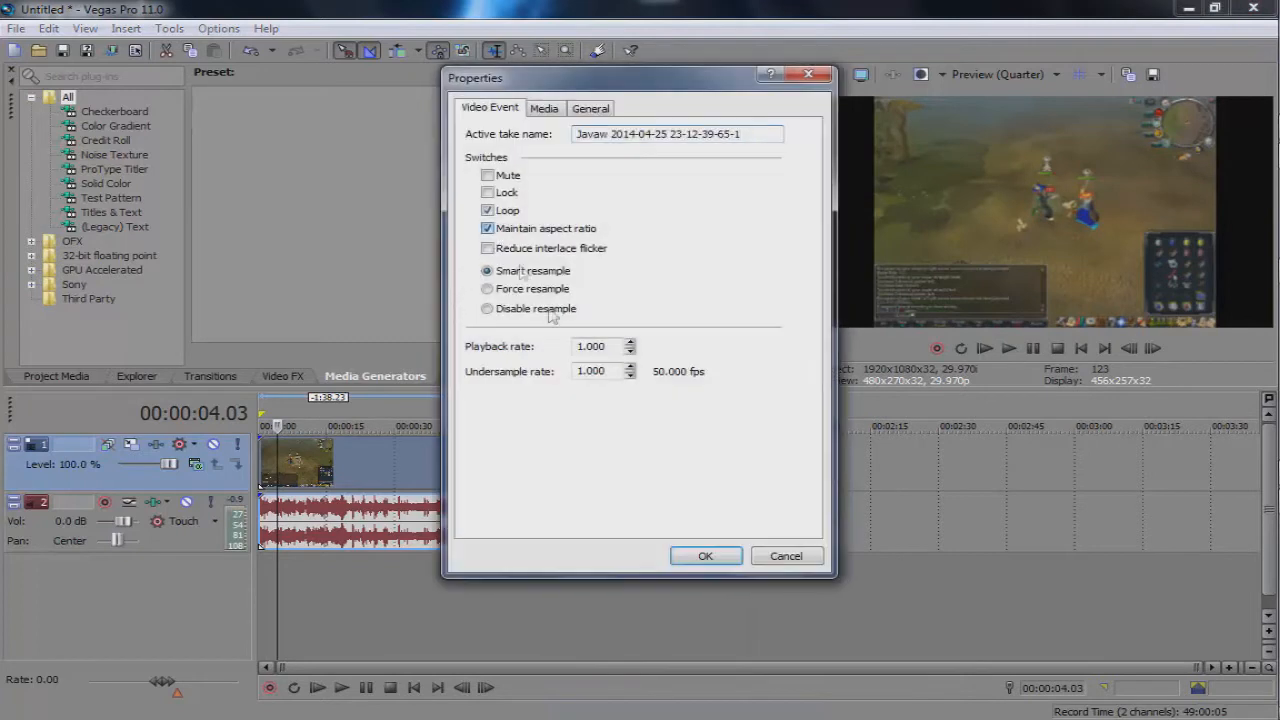
left_click(705, 556)
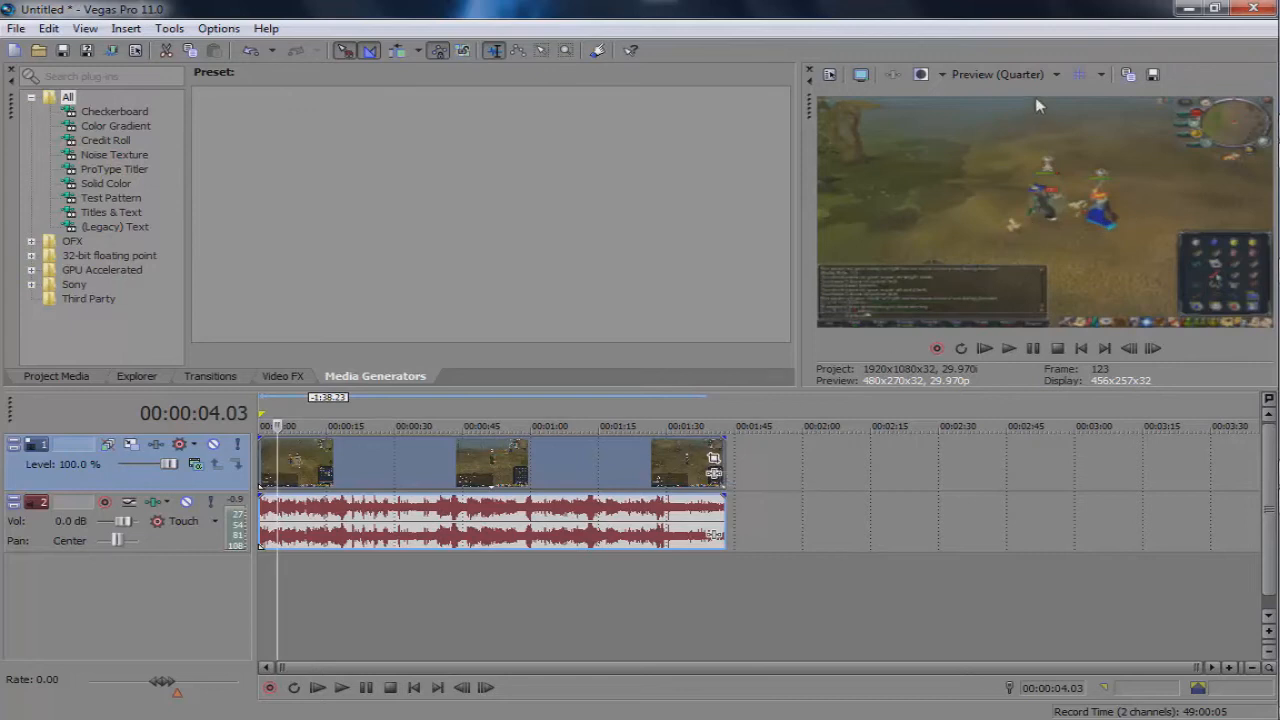
Set the video preview quality to Draft (Quarter) and check frames at about 00:00:36 and 00:00:08
left_click(1000, 74)
mouse_move(1007, 100)
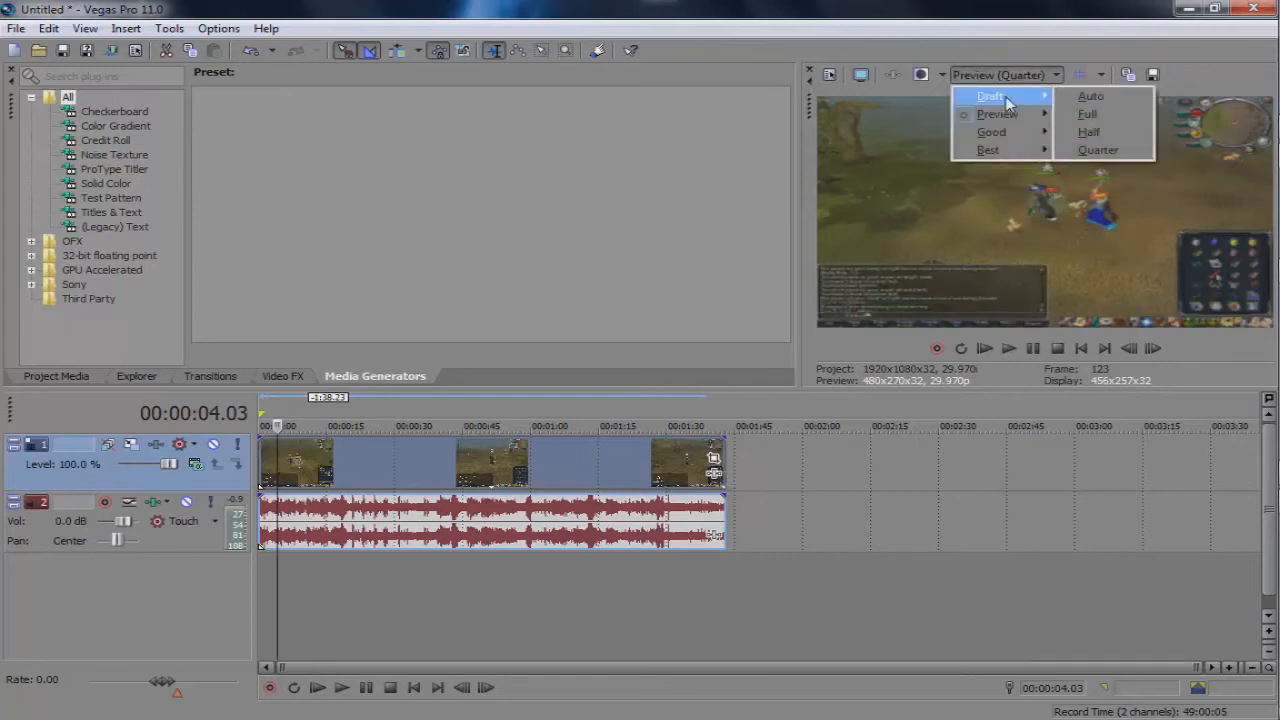
left_click(1092, 148)
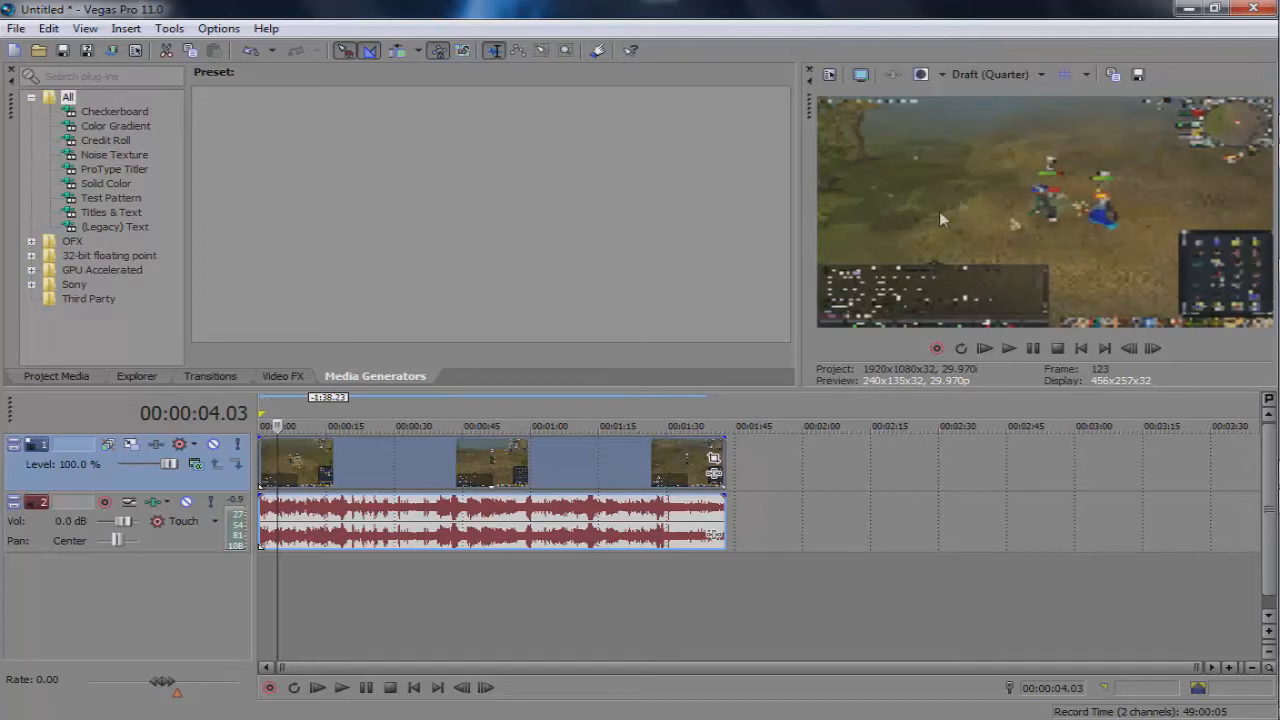
left_click(328, 418)
left_click(421, 420)
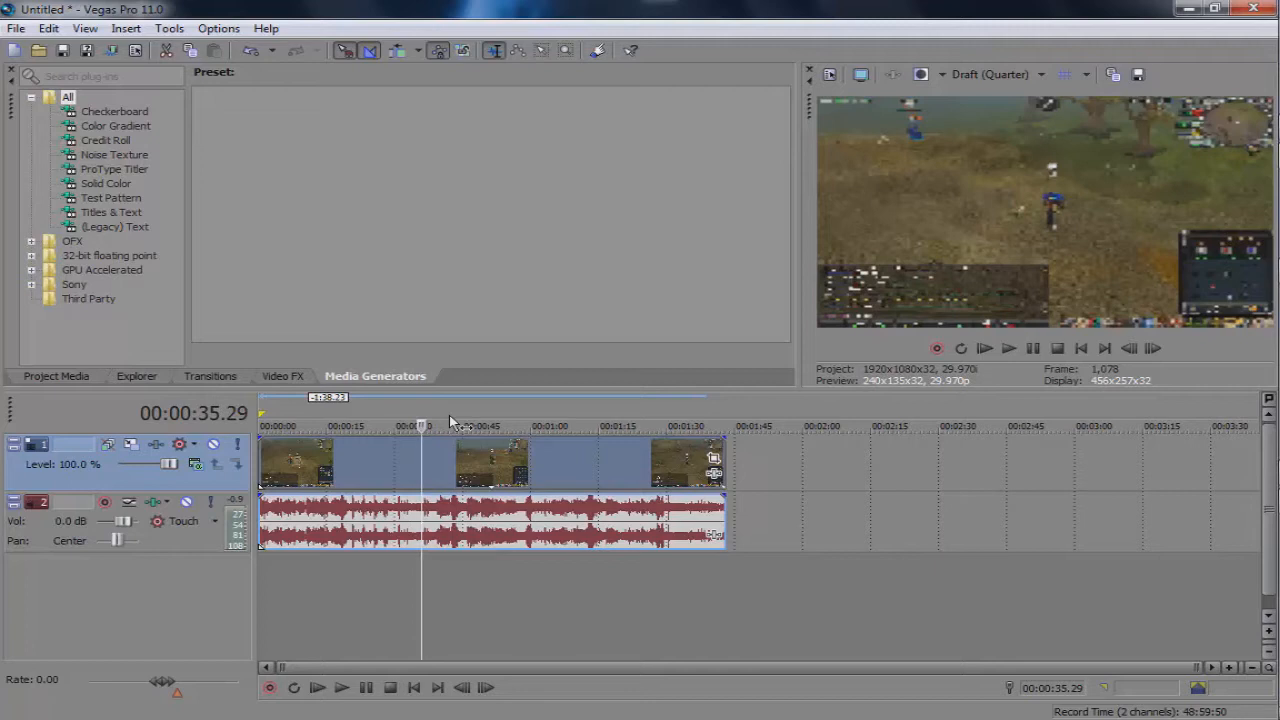
left_click(295, 420)
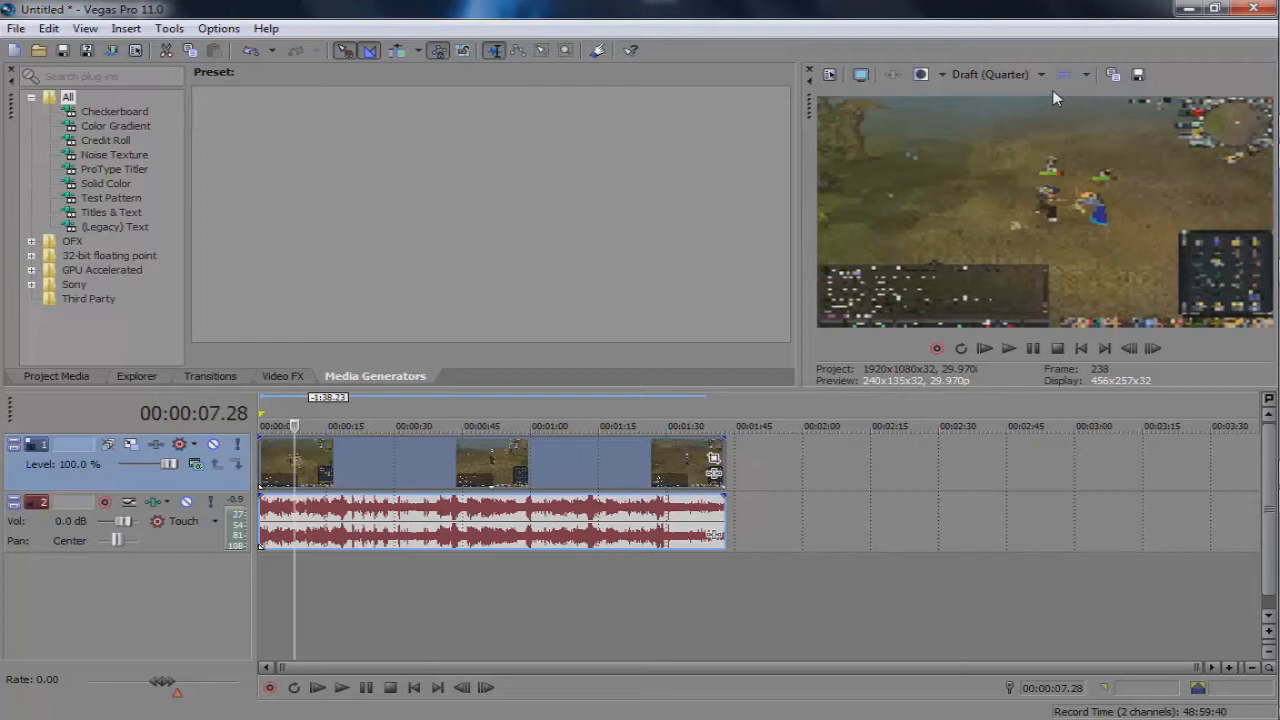
Switch the video preview quality to Preview (Quarter) for comparison
left_click(1006, 72)
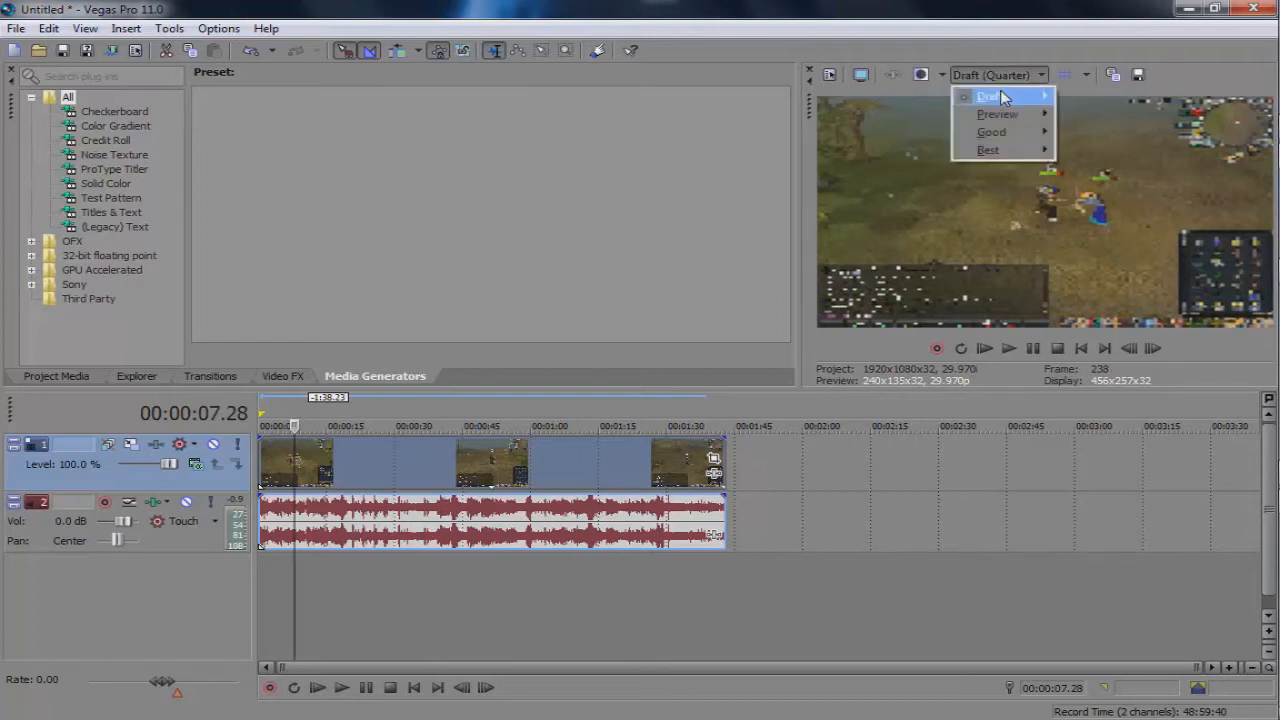
mouse_move(1005, 114)
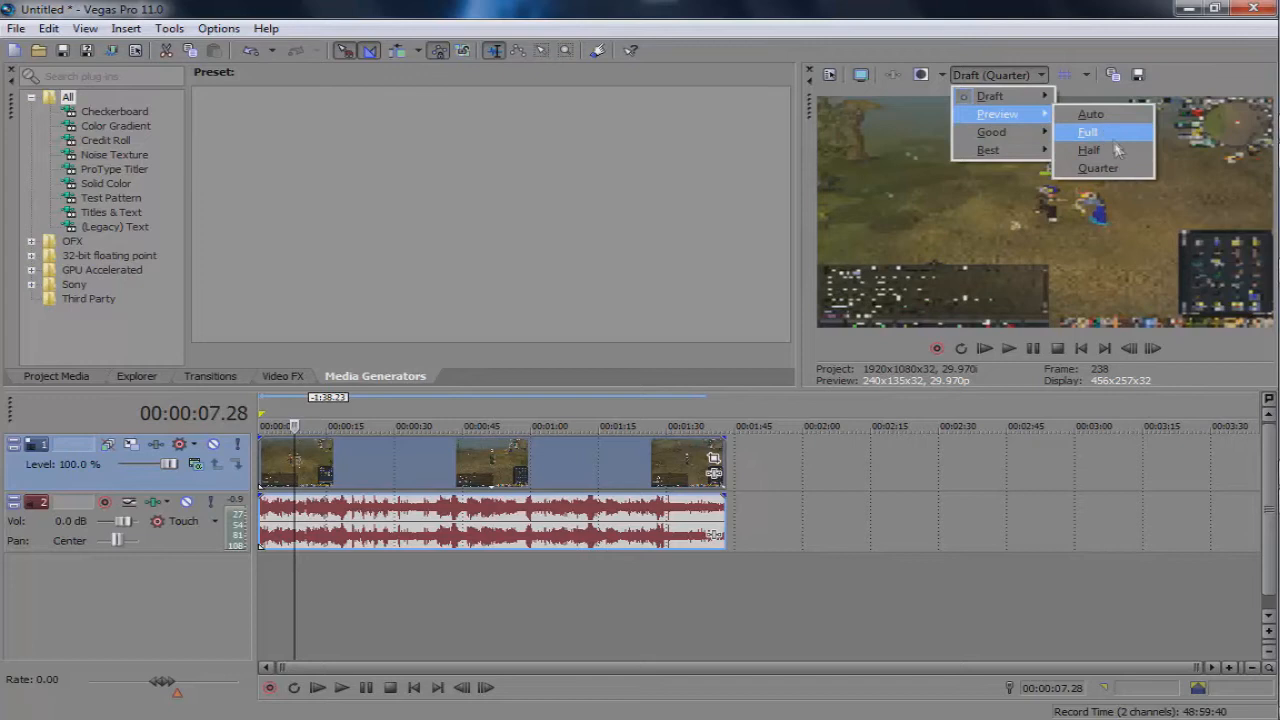
left_click(1098, 168)
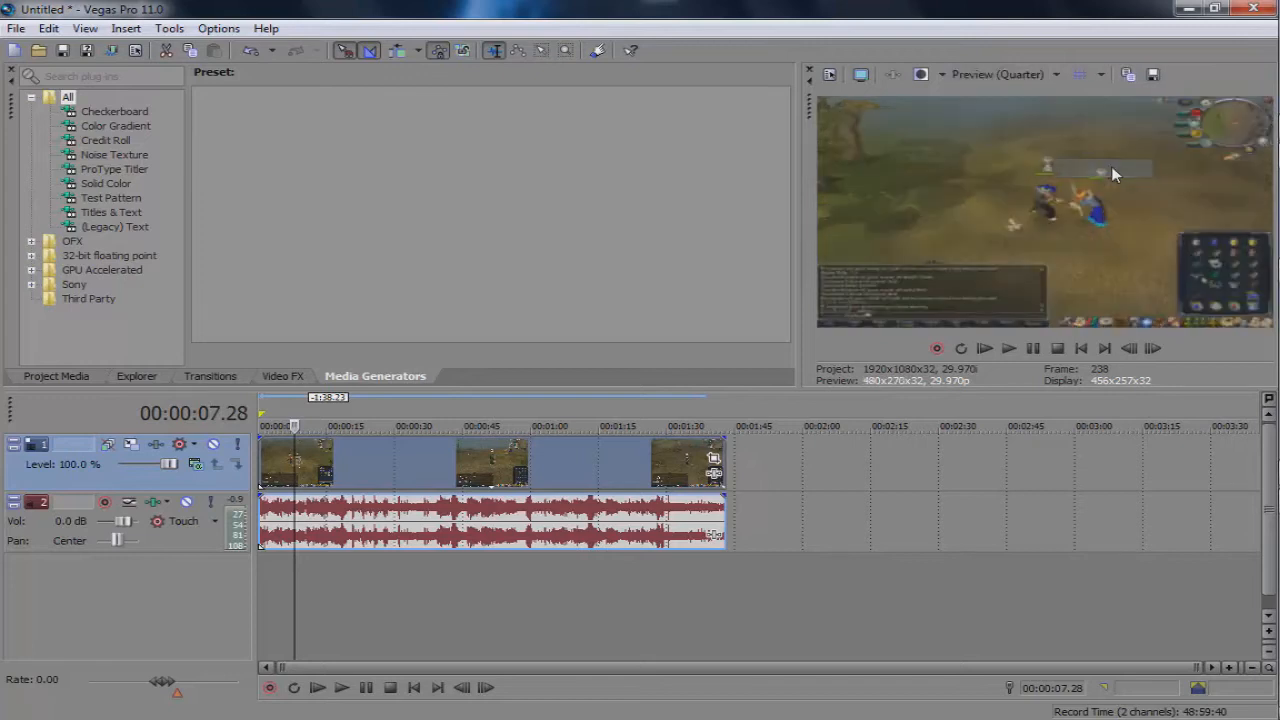
Set the video preview quality to Best (Full) and check the frame at about 00:00:36
left_click(1003, 75)
mouse_move(1018, 163)
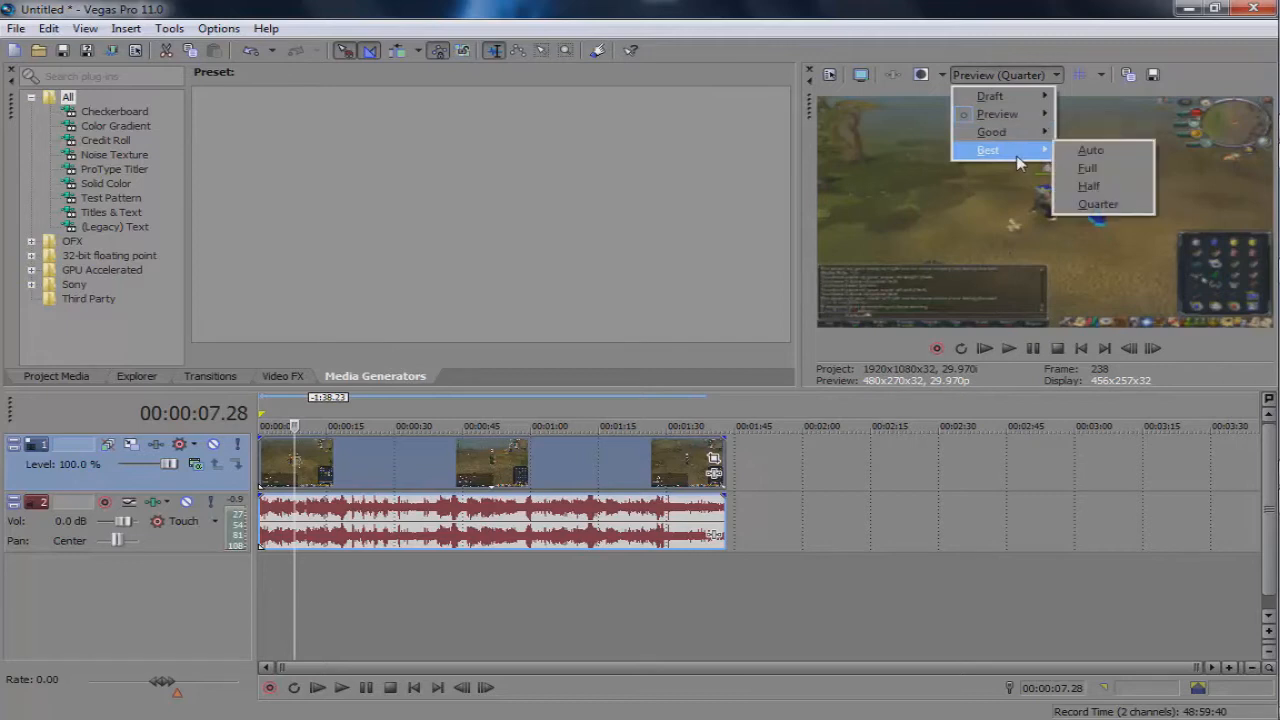
left_click(1111, 167)
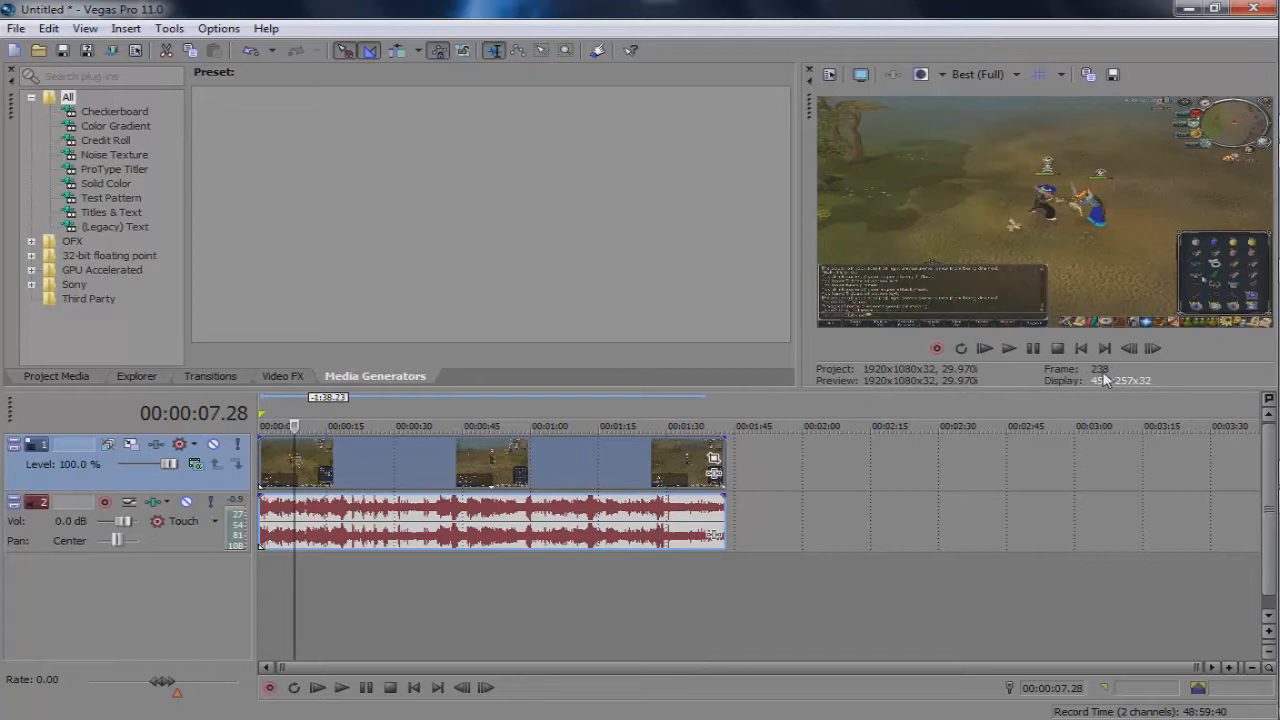
left_click(425, 425)
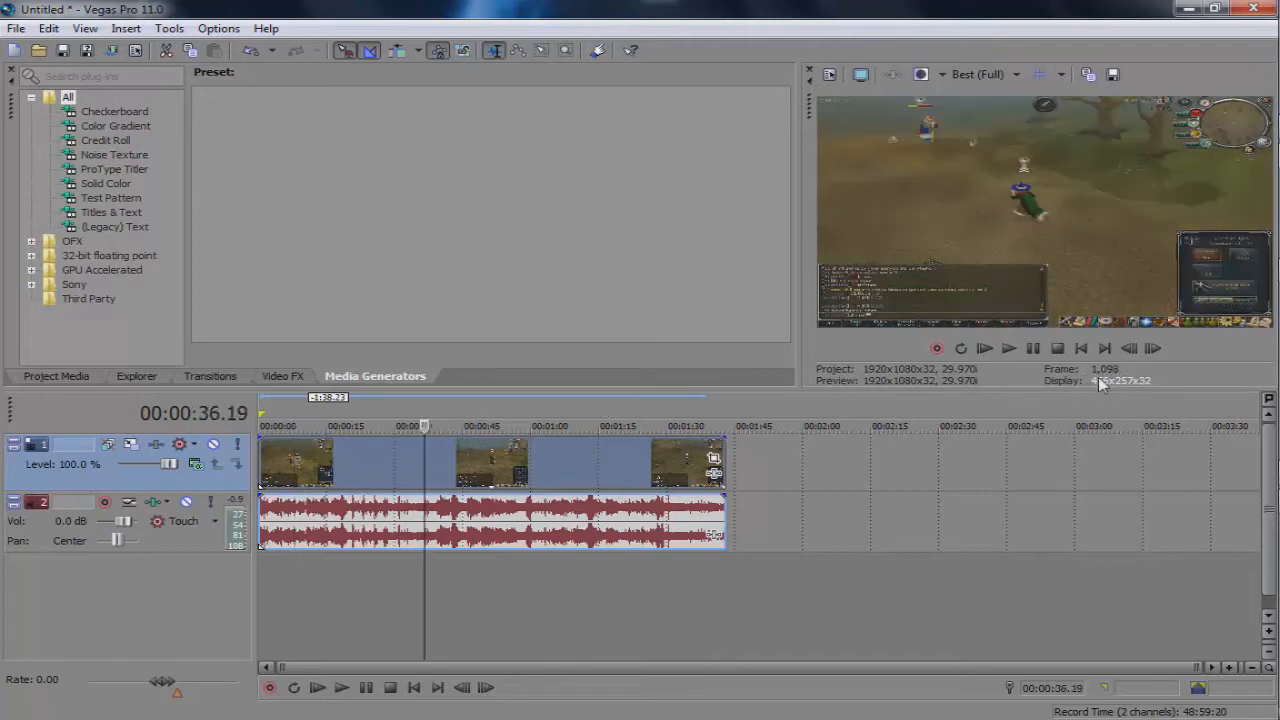
Return the video preview quality to Preview (Quarter) and check frames at about 00:01:12 and 00:00:35
left_click(1002, 78)
mouse_move(1032, 114)
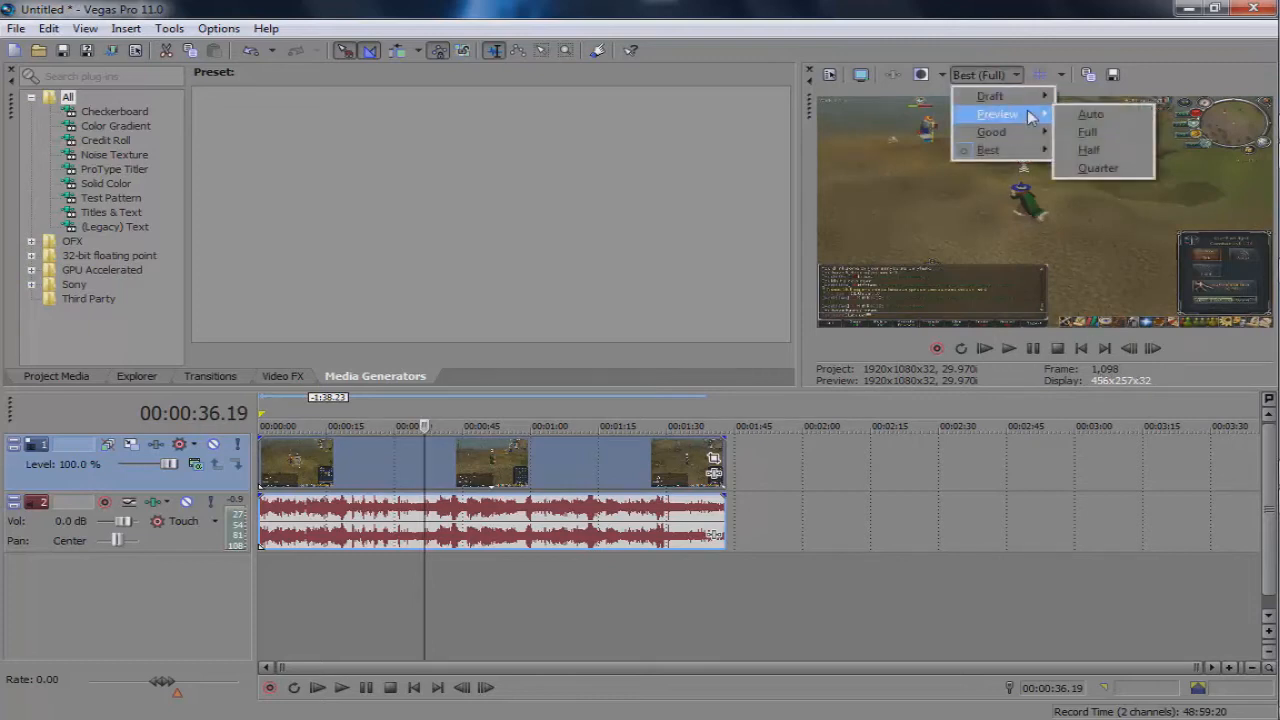
left_click(1093, 168)
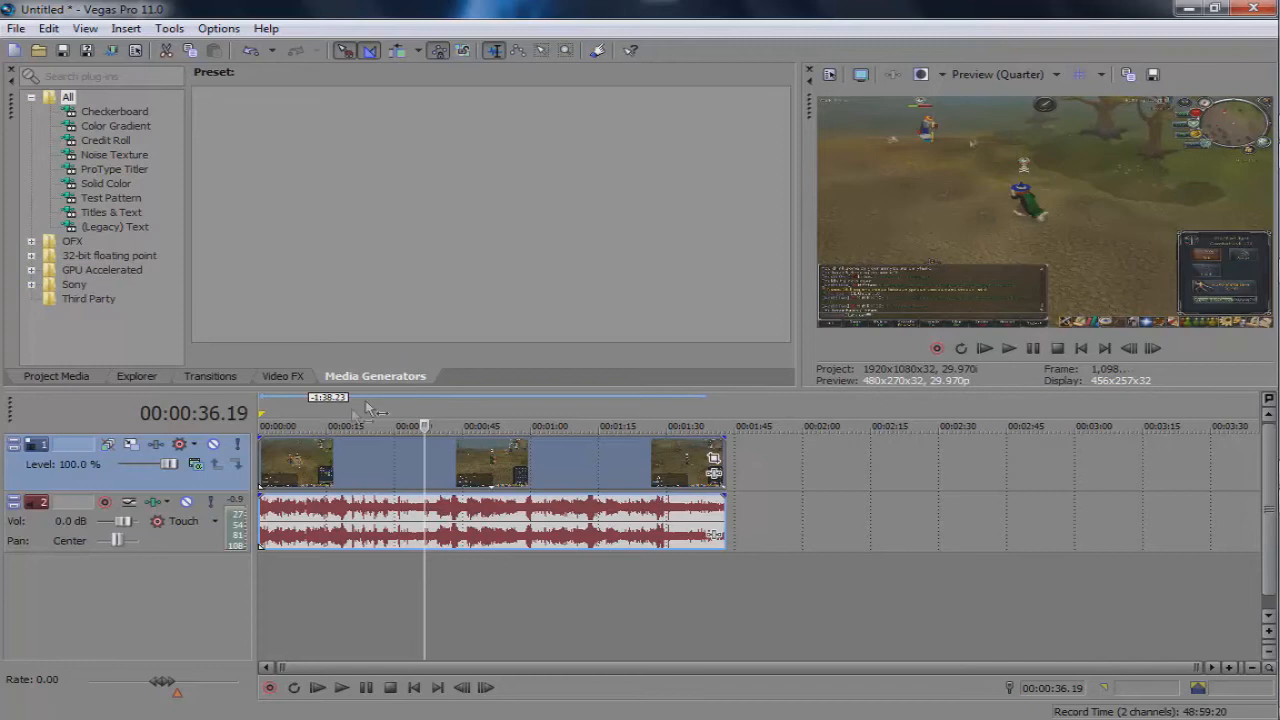
left_click(360, 420)
left_click(586, 416)
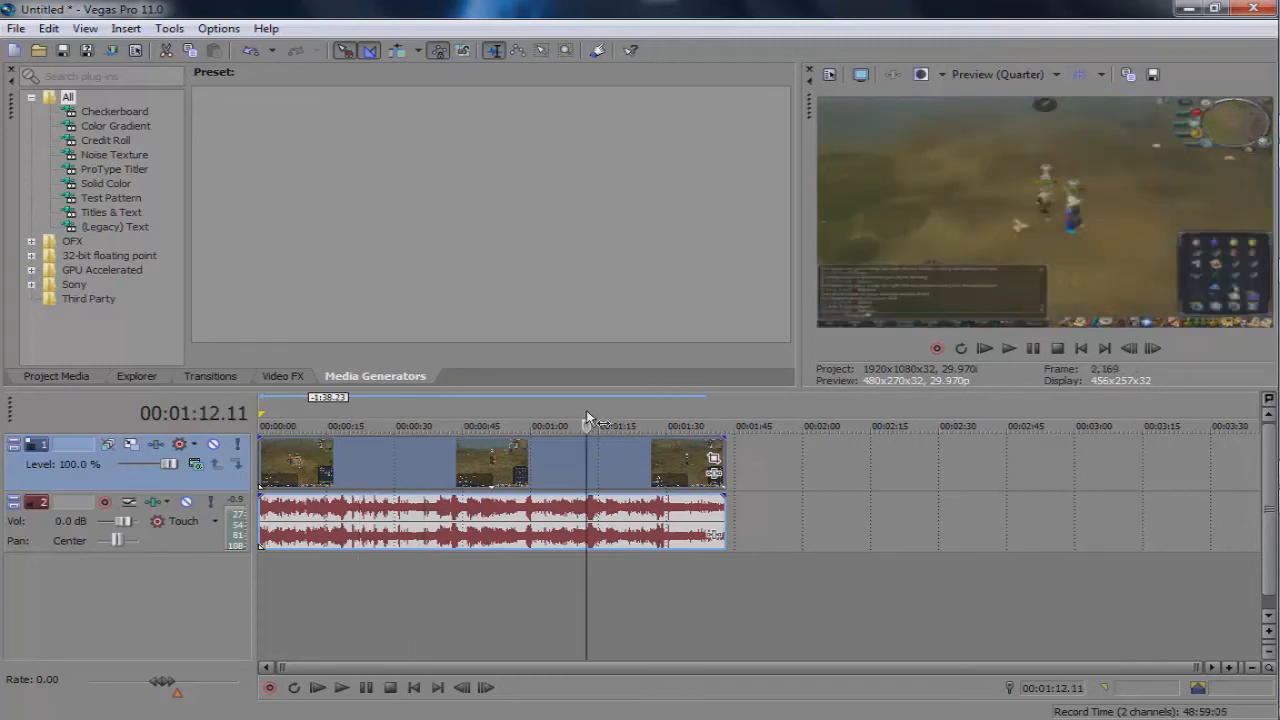
left_click(419, 420)
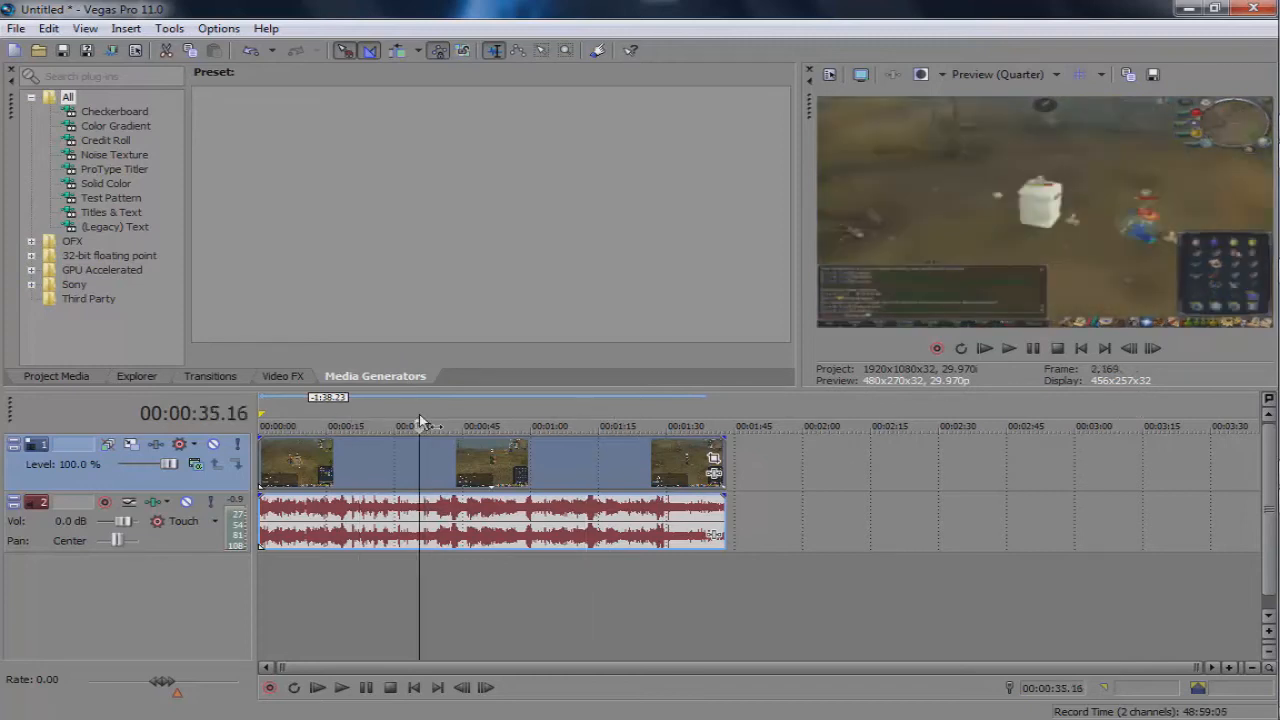
Play the clip from about 00:00:10 and pause it at about 00:00:15
left_click(308, 421)
left_click(1034, 349)
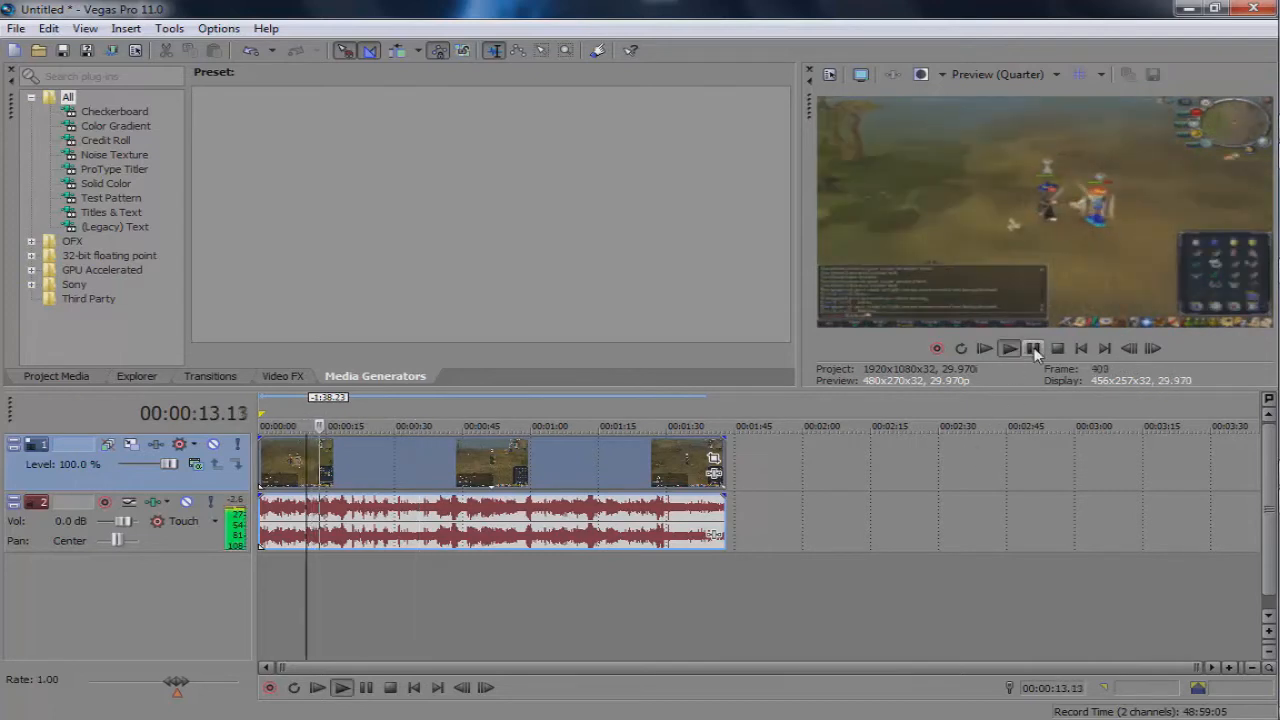
left_click(1034, 349)
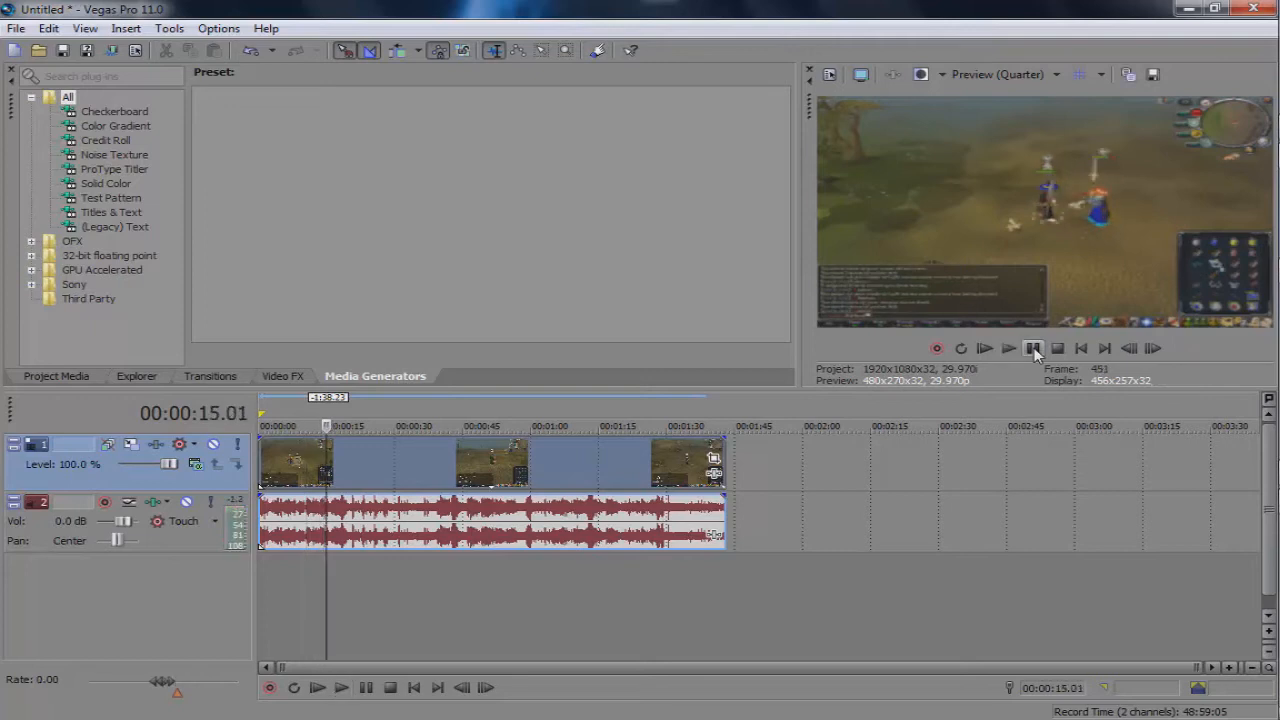
Check the clip's frames at about 00:00:28 and 00:00:38, and return the cursor to the start of the timeline
left_click(308, 421)
left_click(270, 457)
left_click(389, 464)
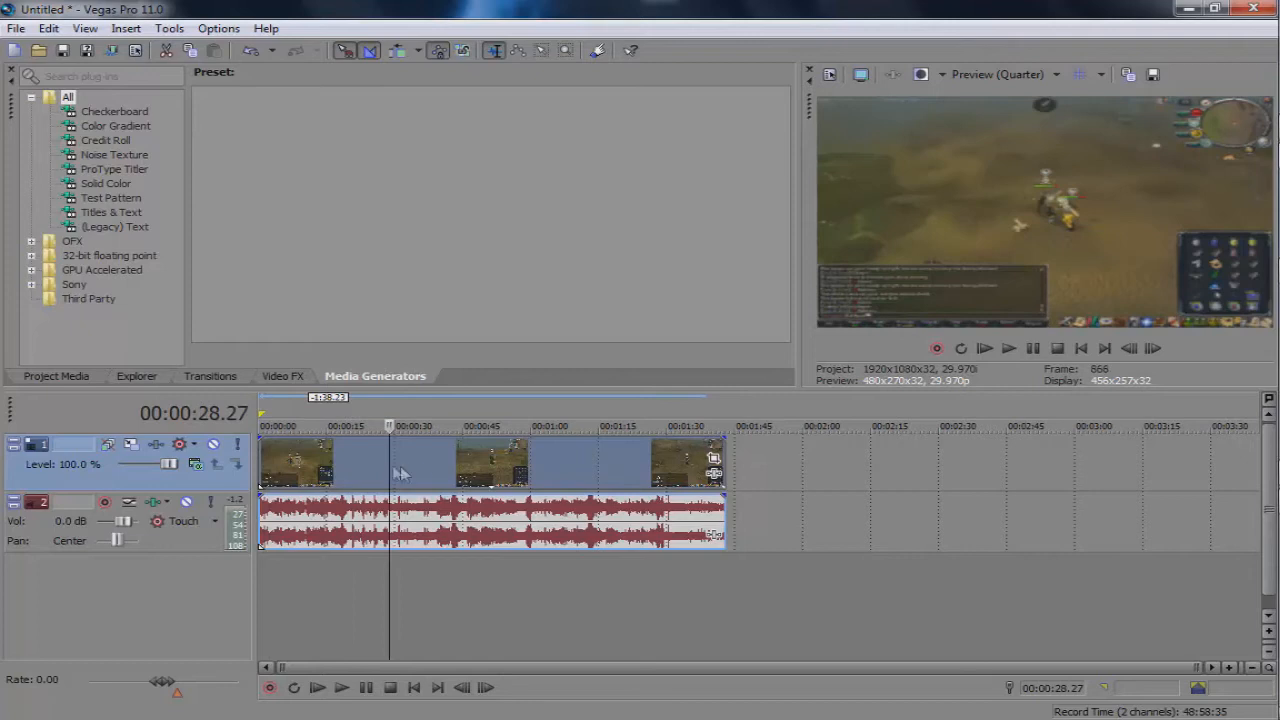
left_click(431, 464)
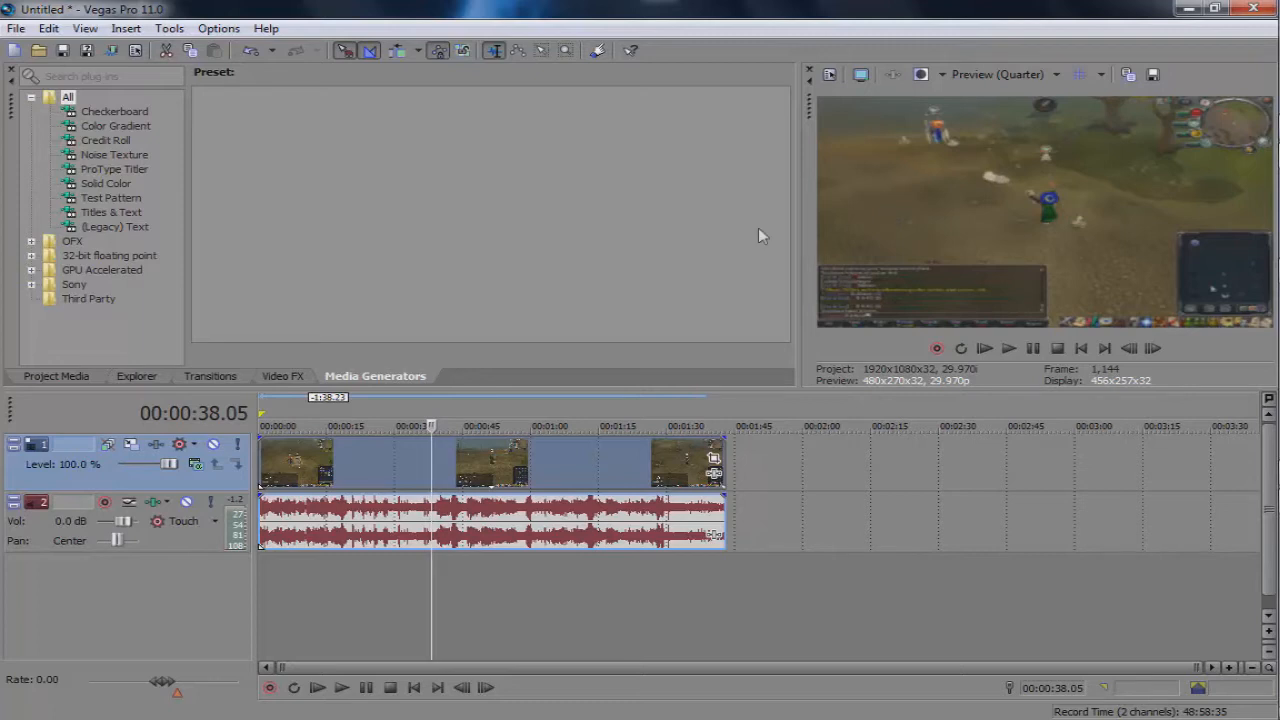
left_click(262, 478)
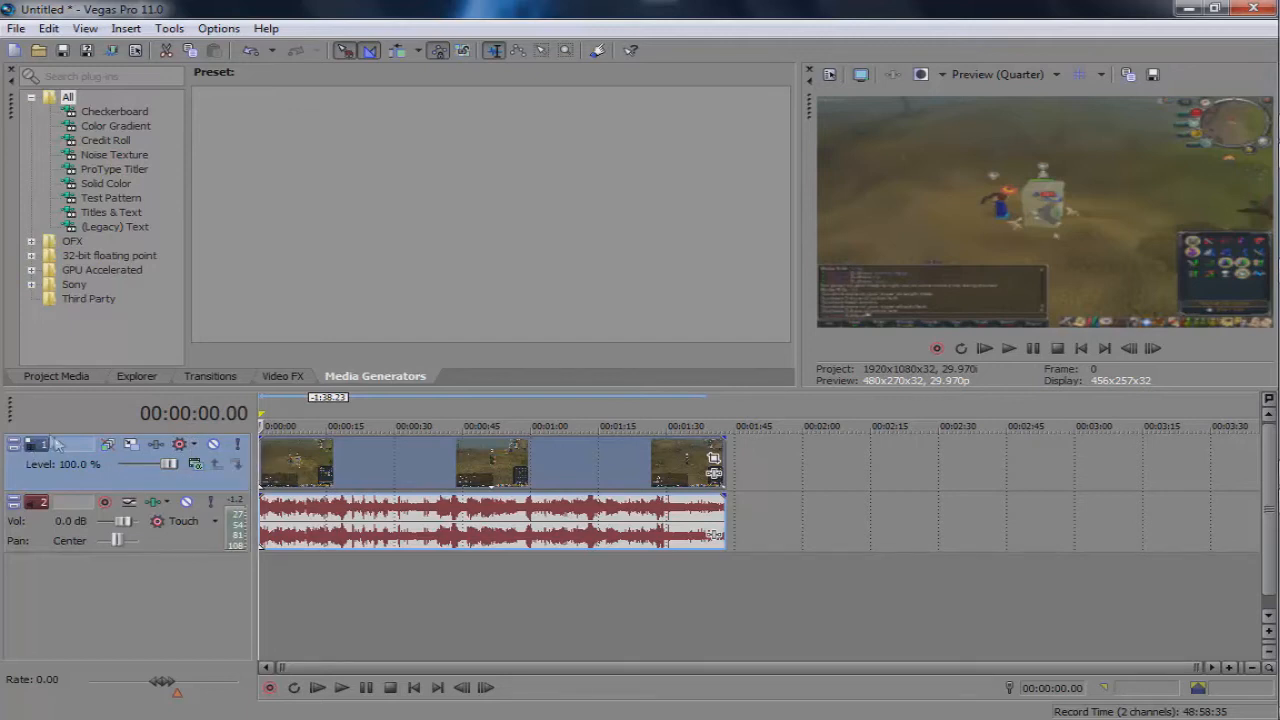
Switch between the audio and video tracks and try the video track's level slider, leaving it at 100%
left_click(183, 550)
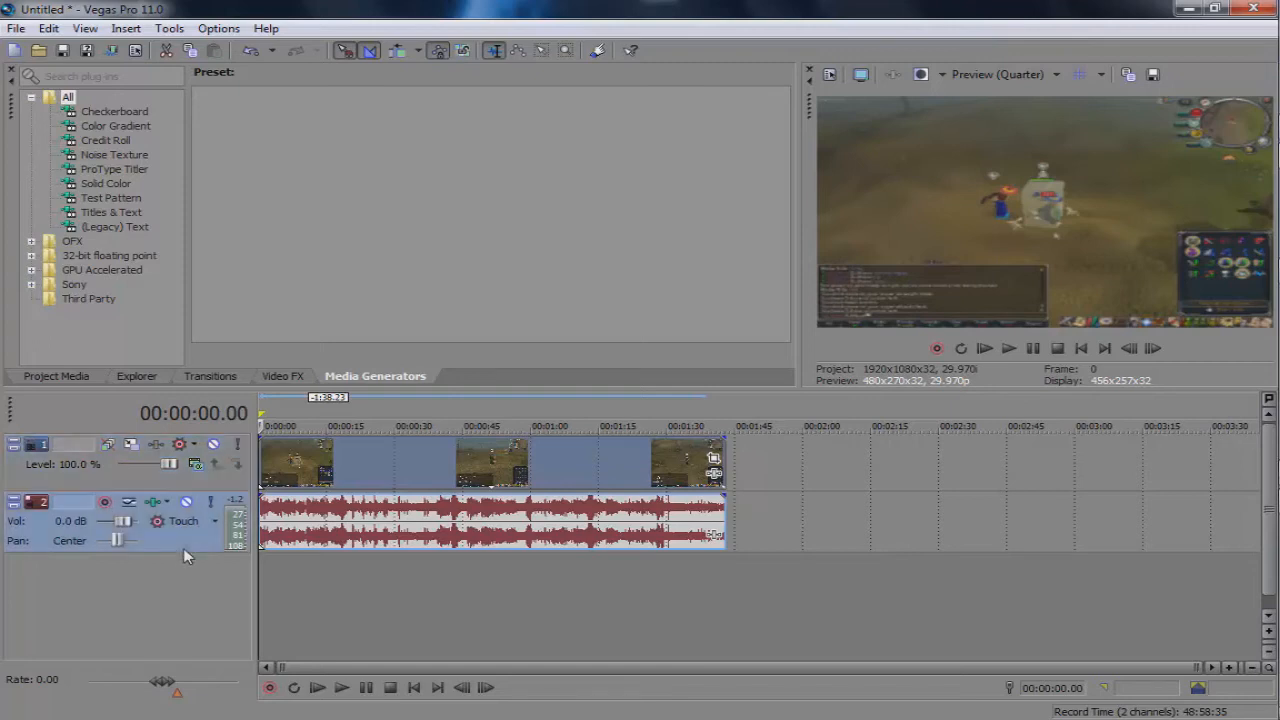
left_click(115, 474)
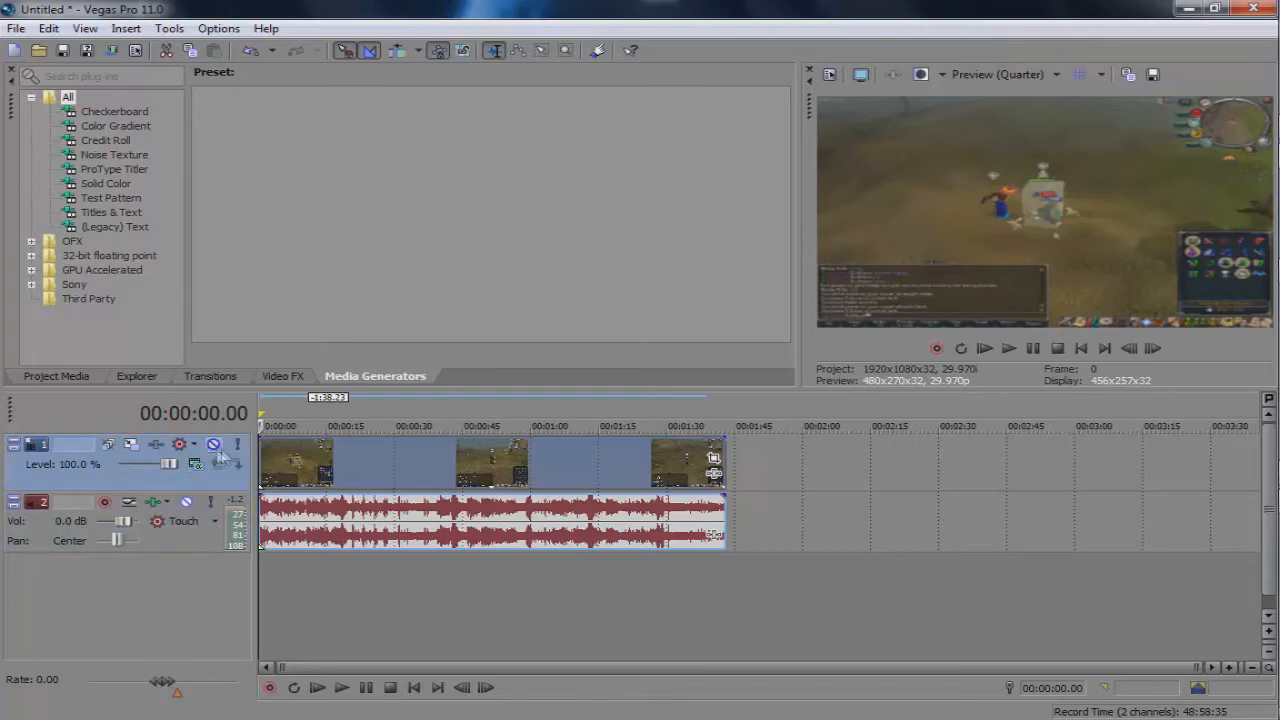
left_click(175, 542)
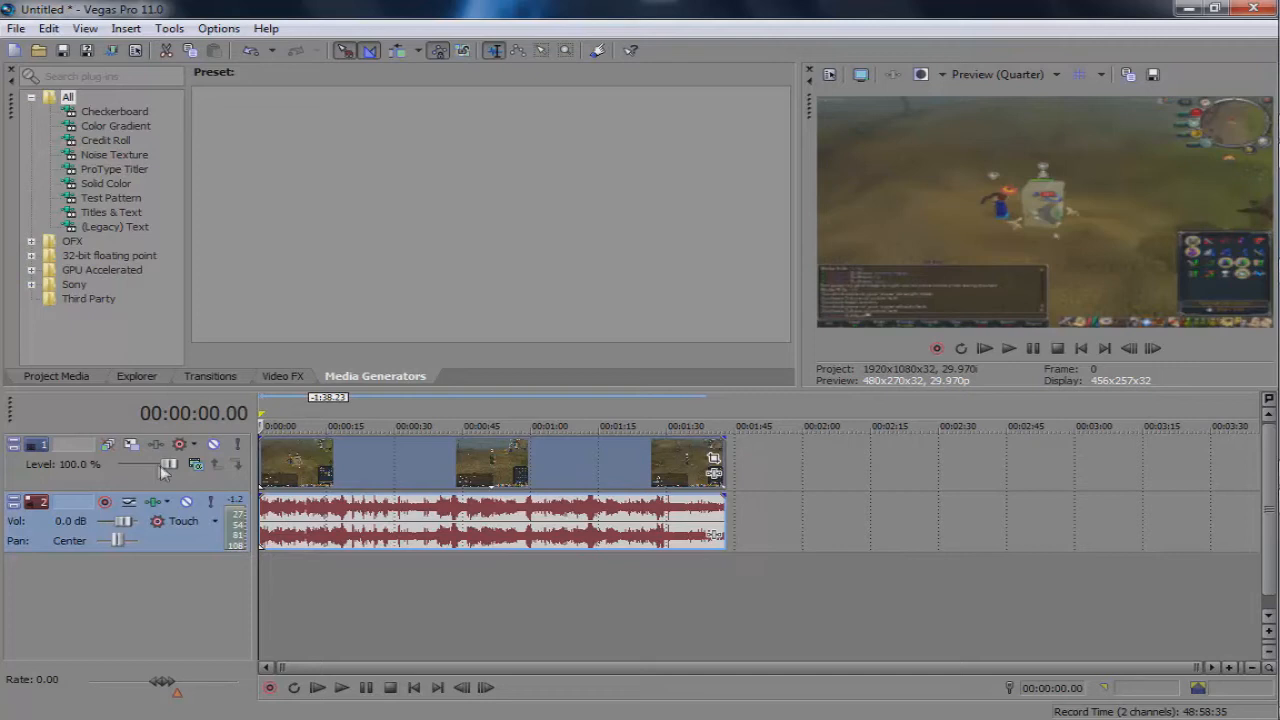
left_click_drag(170, 472, 211, 481)
left_click(180, 468)
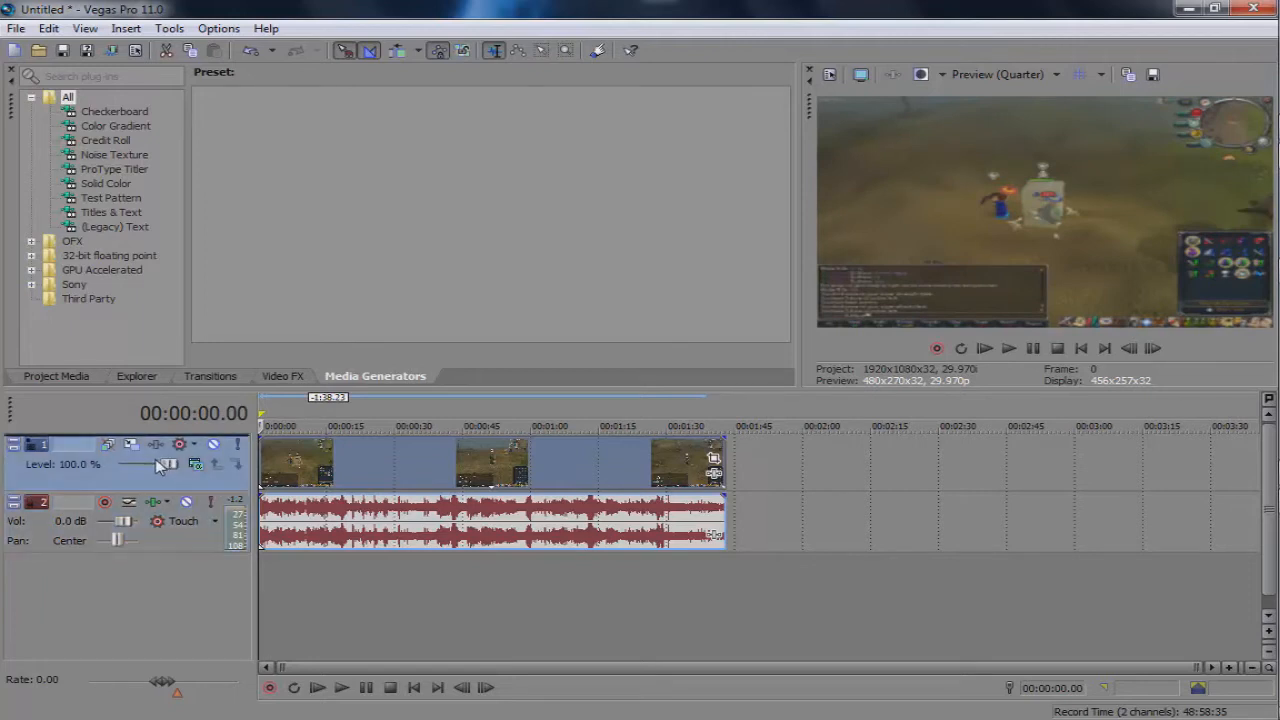
left_click_drag(171, 466, 460, 441)
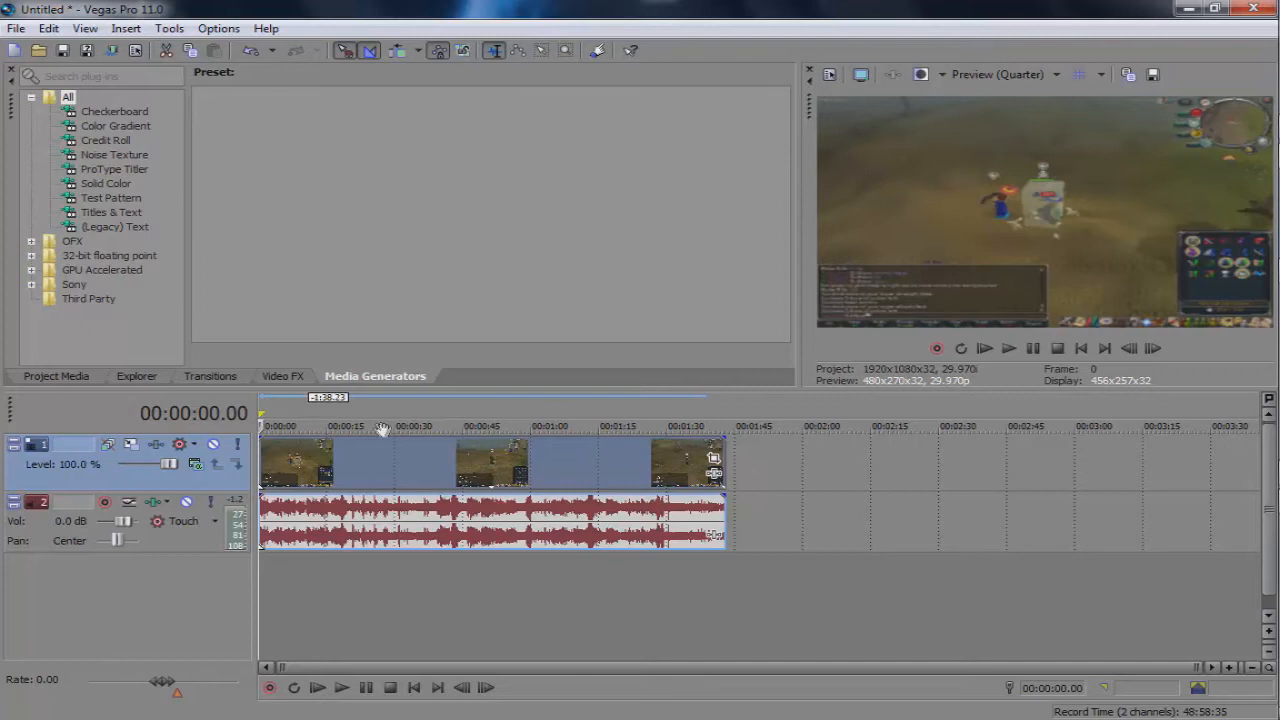
Inspect the video track's Track Motion settings, close them, and toggle Bypass Motion Blur on and off
left_click(133, 447)
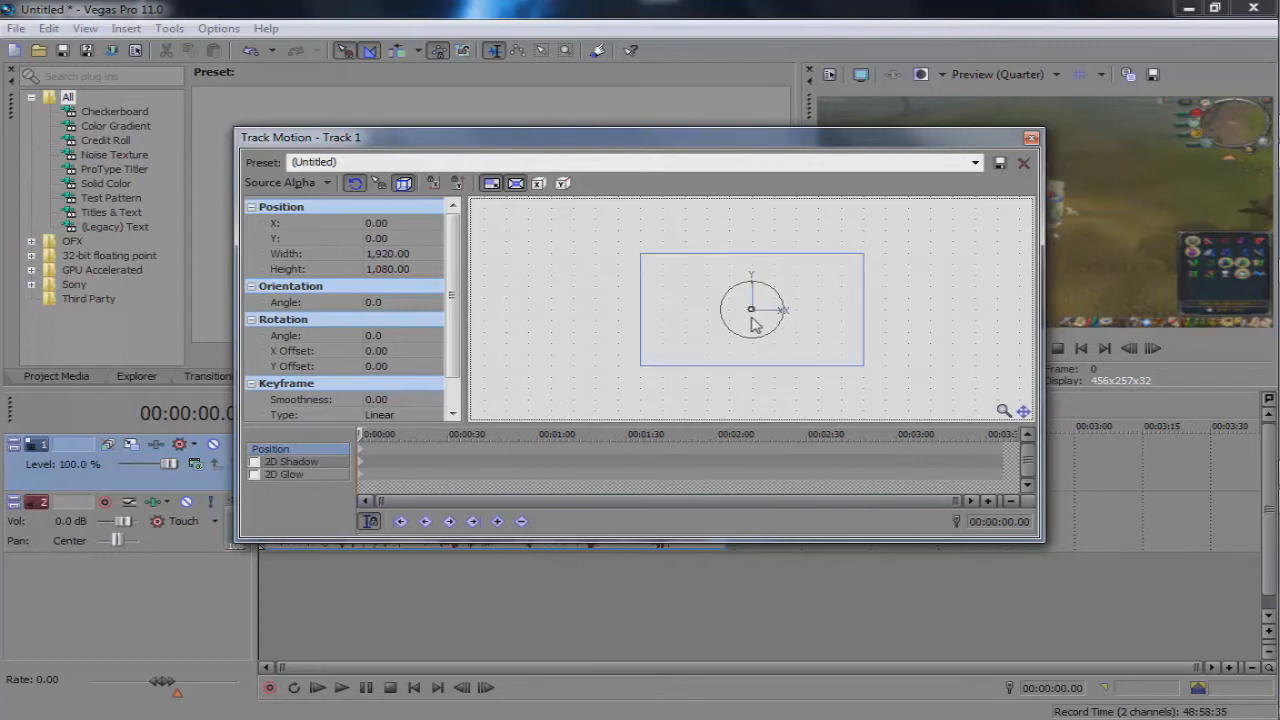
left_click(1031, 139)
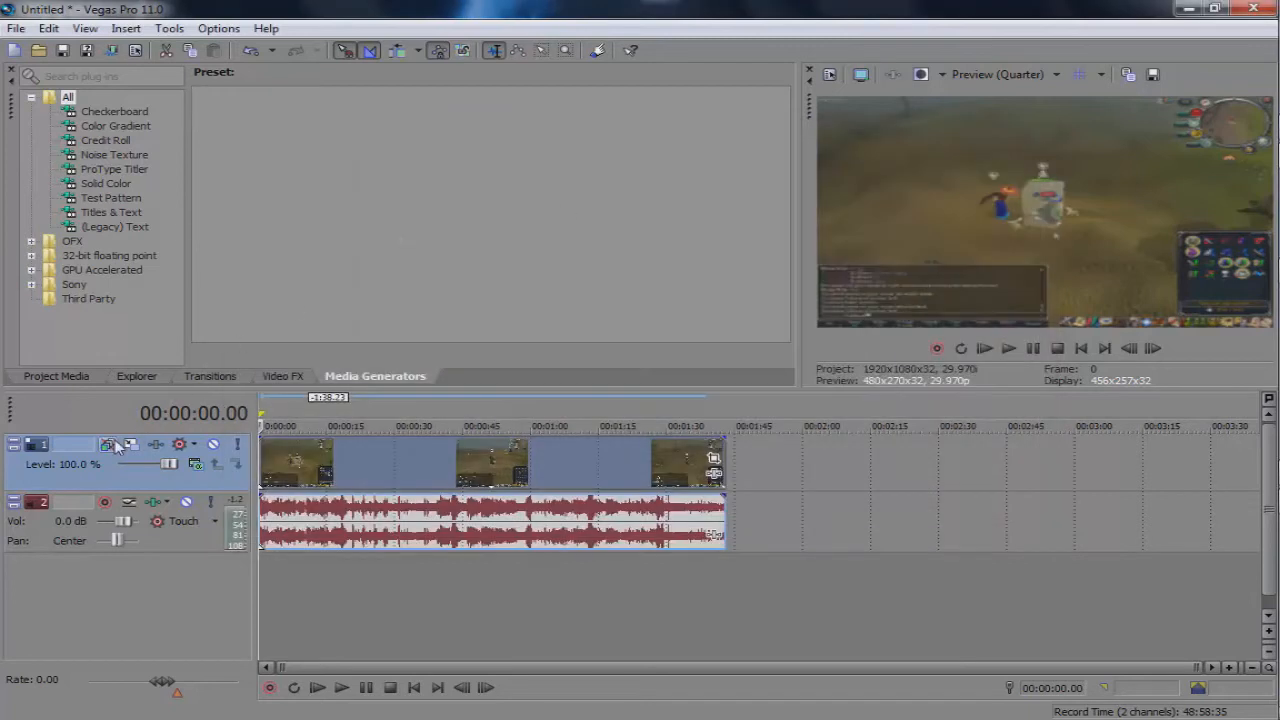
left_click(112, 444)
left_click(114, 447)
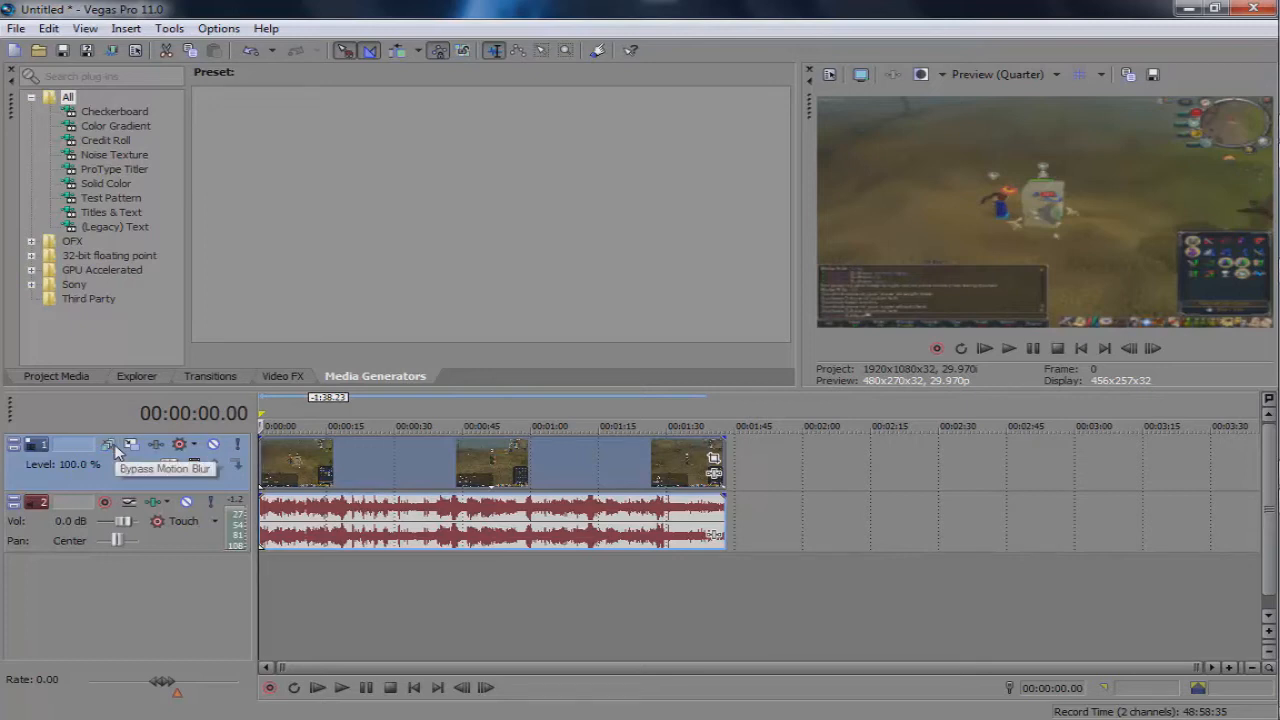
Toggle mute and solo on the video track, leaving both switched off
left_click(214, 445)
left_click(214, 445)
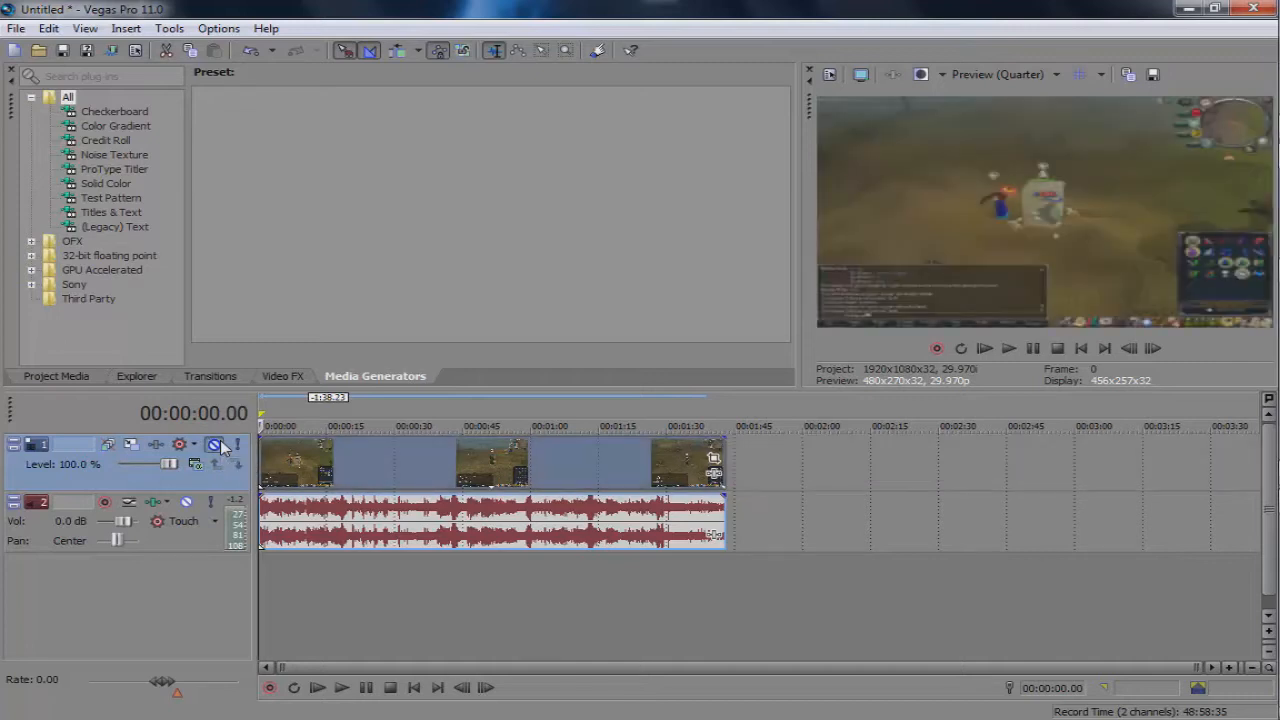
left_click(239, 453)
left_click(239, 453)
left_click(239, 453)
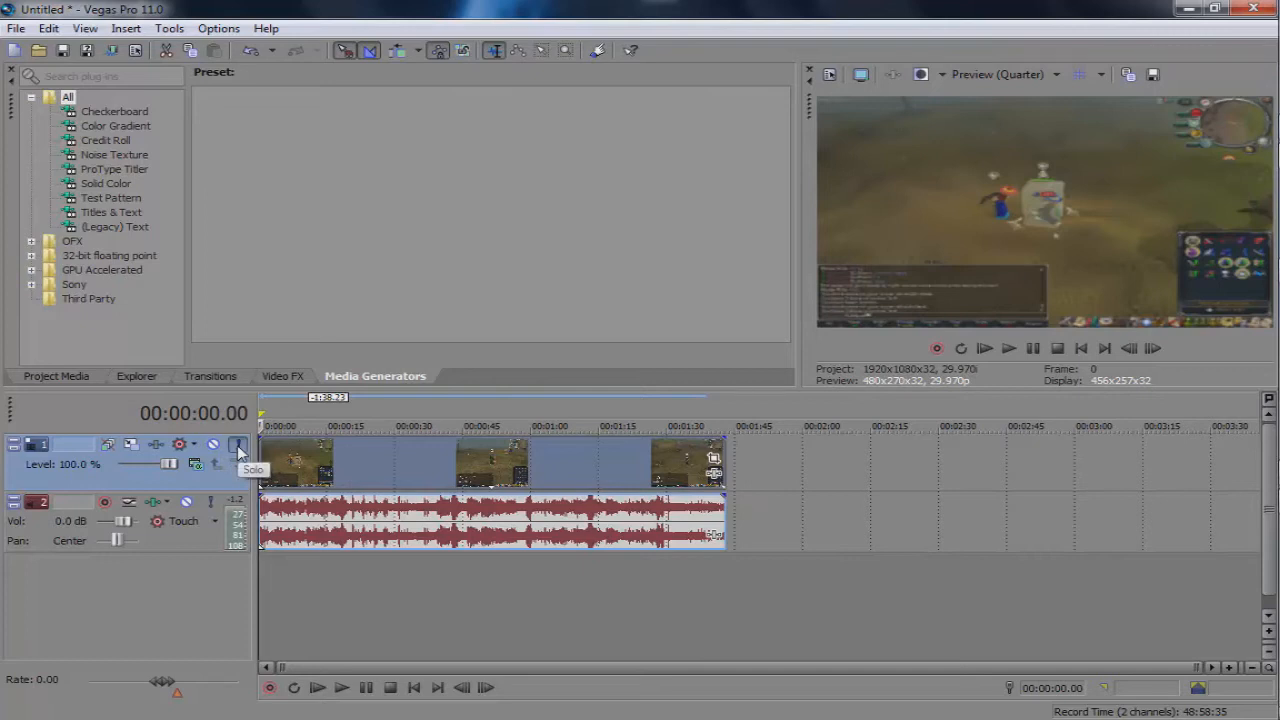
Insert a new video track, open a second clip and place it at the timeline start above the first clip, checking the frame at about 00:00:20
key("ctrl+shift+q")
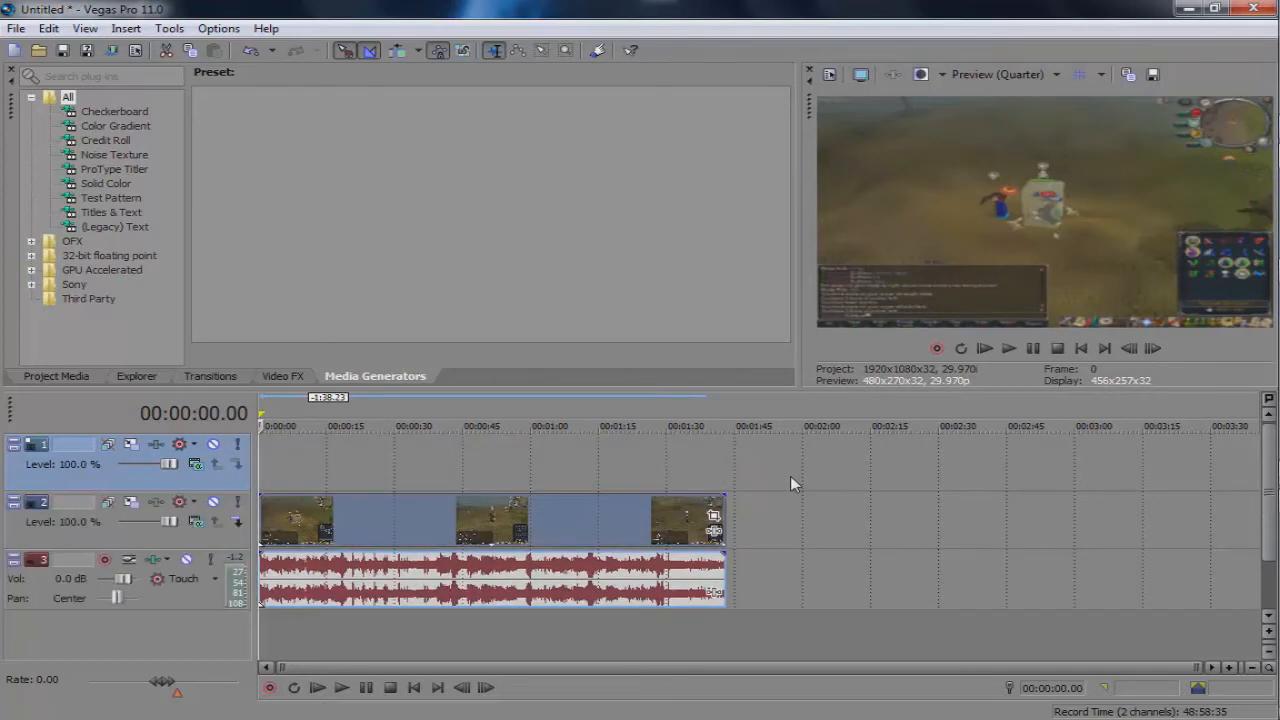
left_click(790, 478)
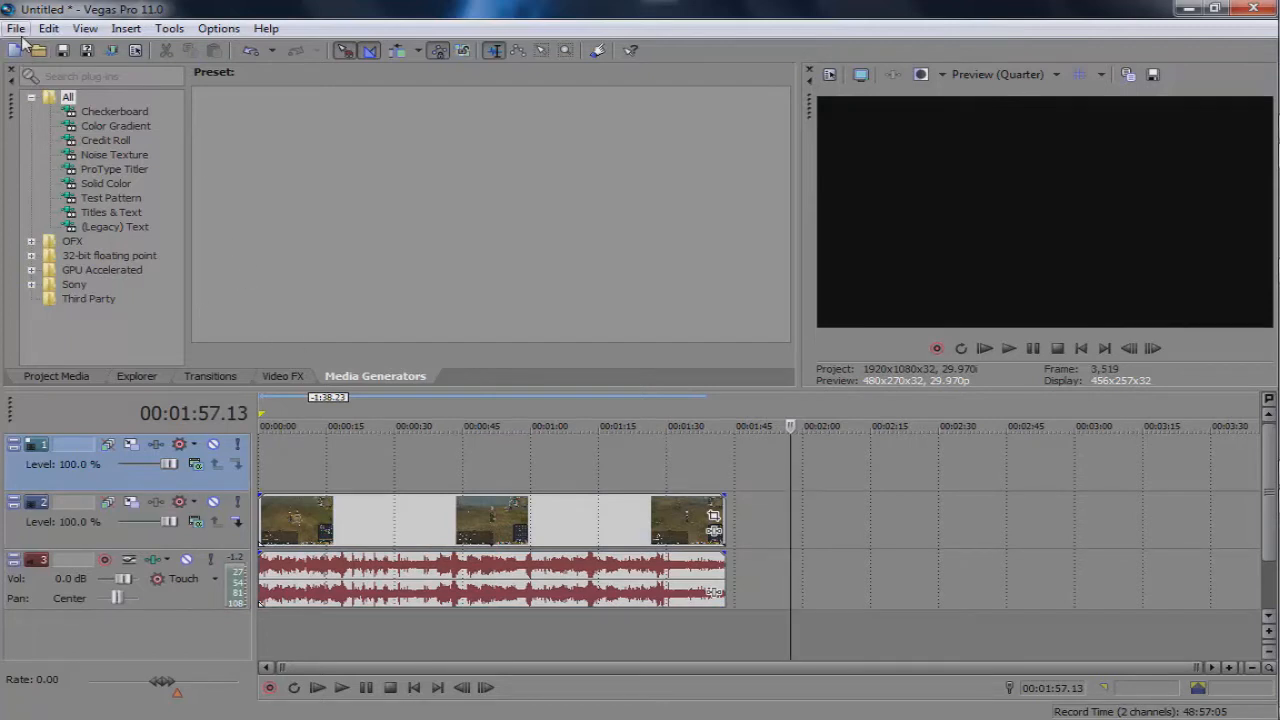
key("ctrl+o")
double_click(516, 185)
left_click_drag(828, 540, 270, 500)
left_click(335, 537)
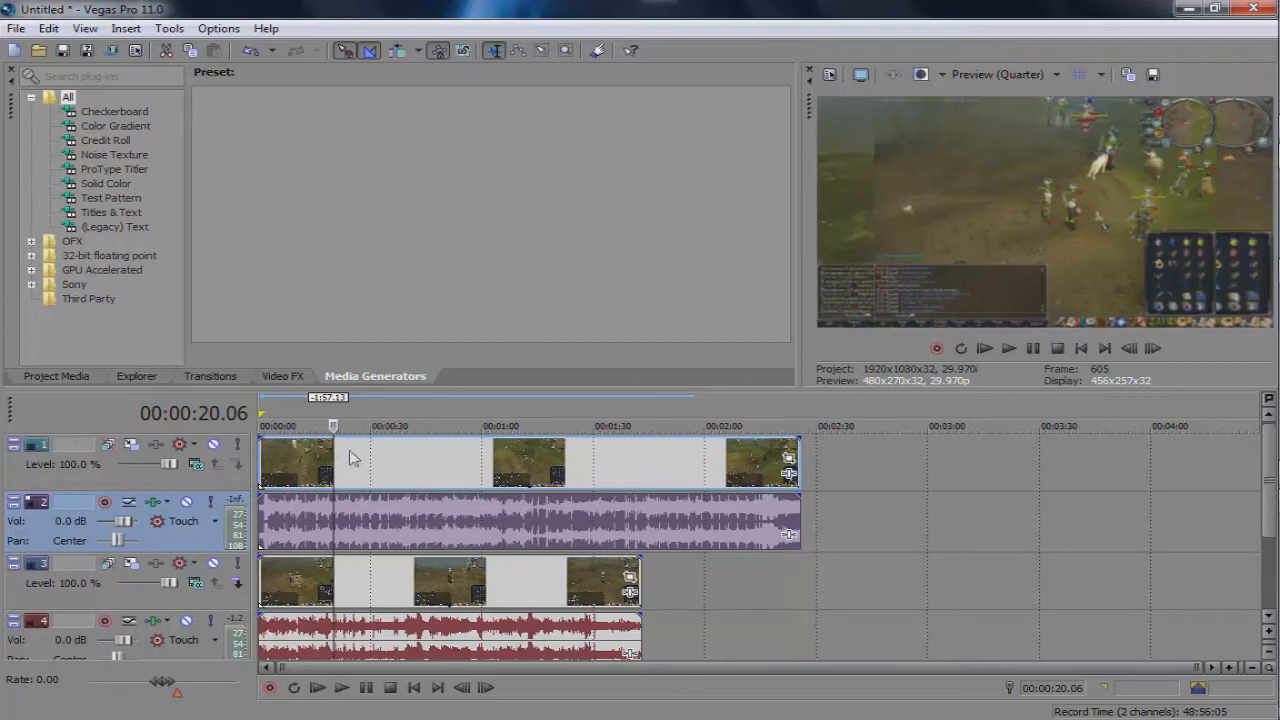
Toggle solo on the original clip's video track to compare the isolated and combined picture
left_click(238, 564)
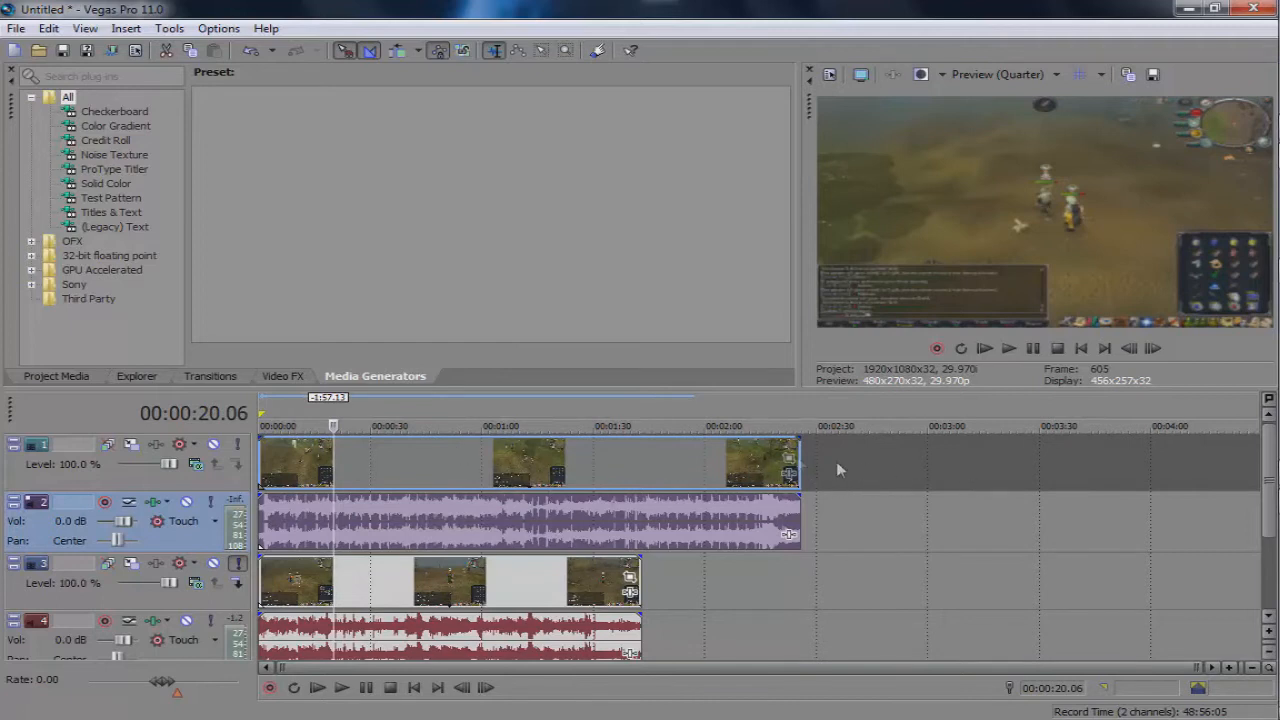
left_click(241, 568)
left_click(241, 568)
left_click(241, 568)
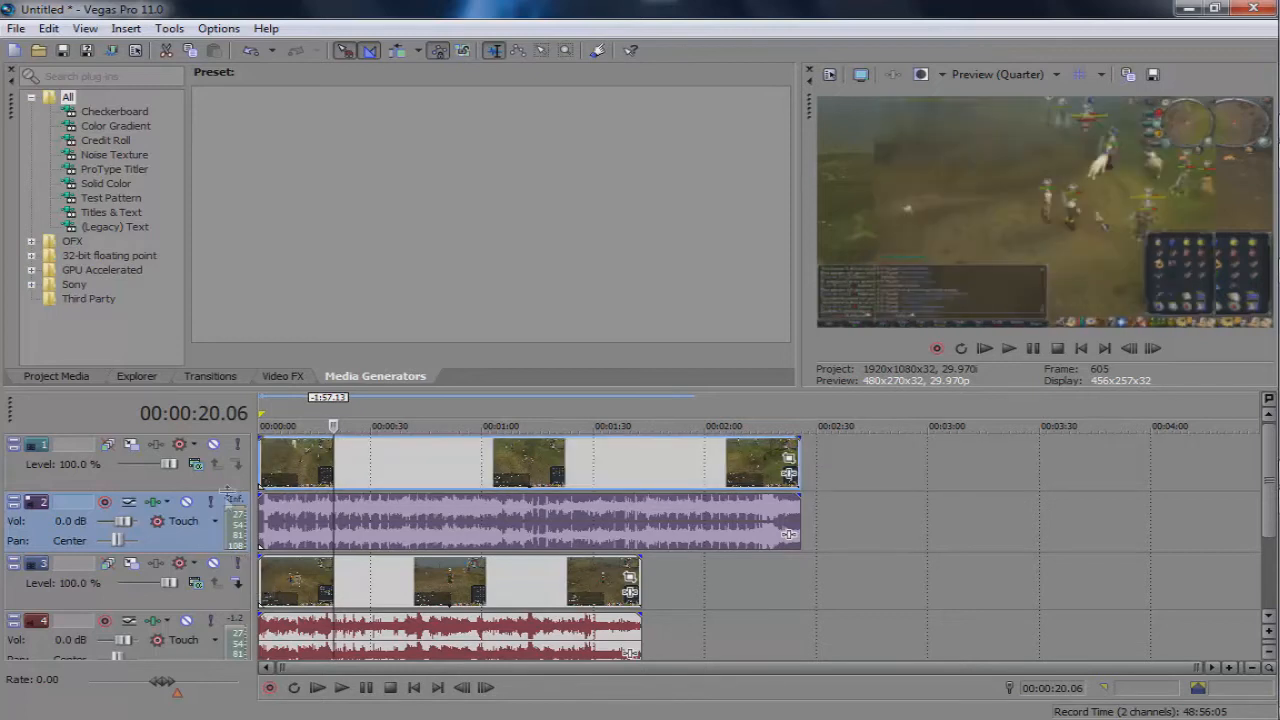
Briefly solo the added clip's audio track, solo the original video track again, and check the frame at about 00:00:32
left_click(210, 508)
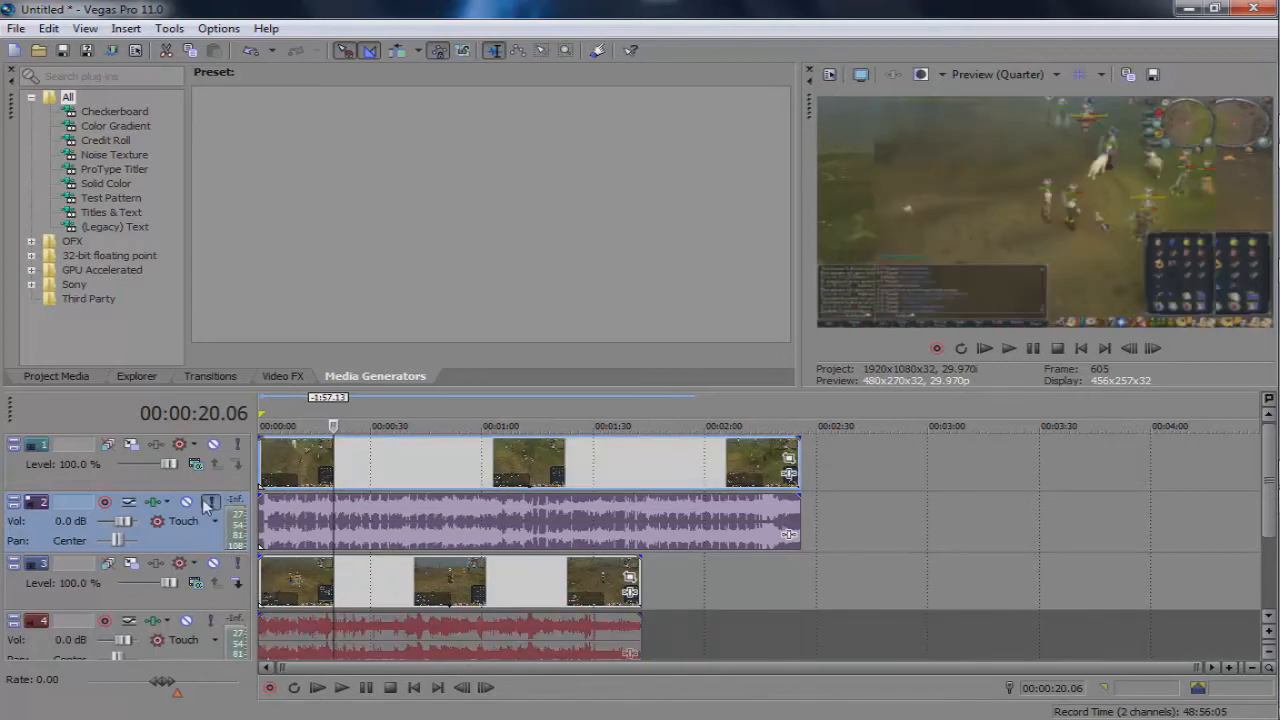
left_click(210, 504)
left_click(238, 566)
left_click(381, 420)
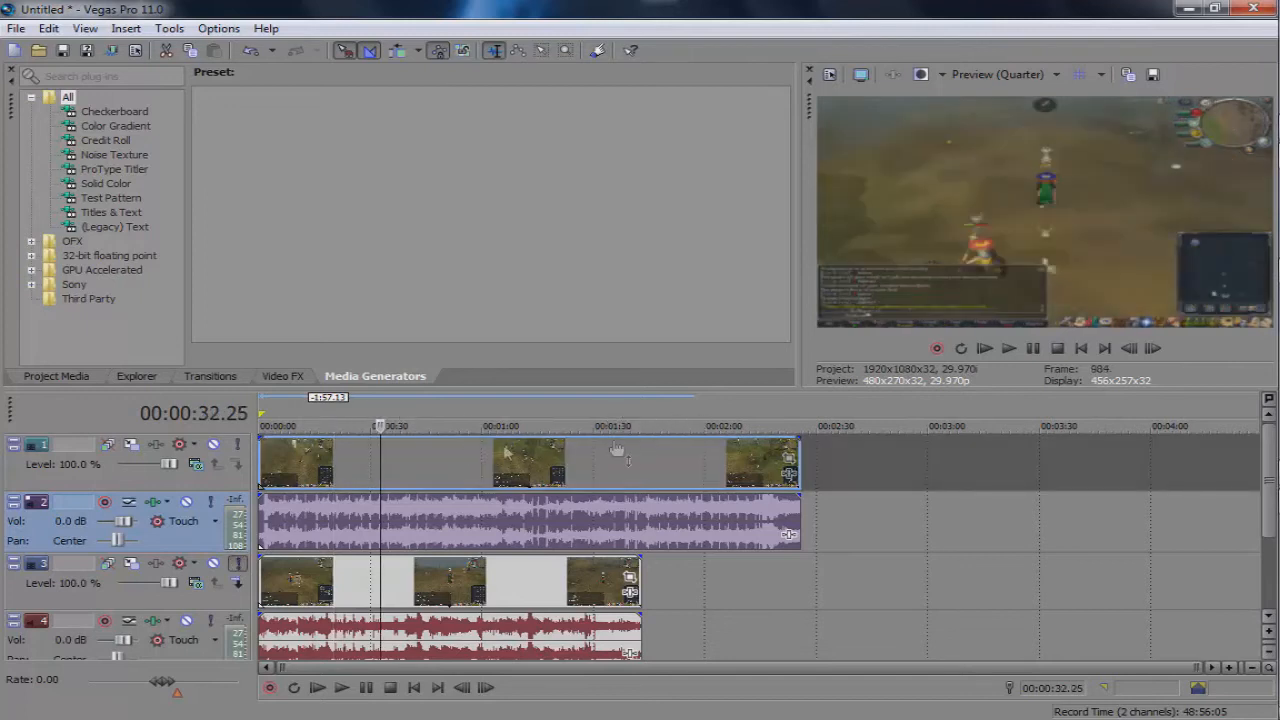
Delete the added clip's video track and audio track, keeping only the original clip
left_click(290, 478)
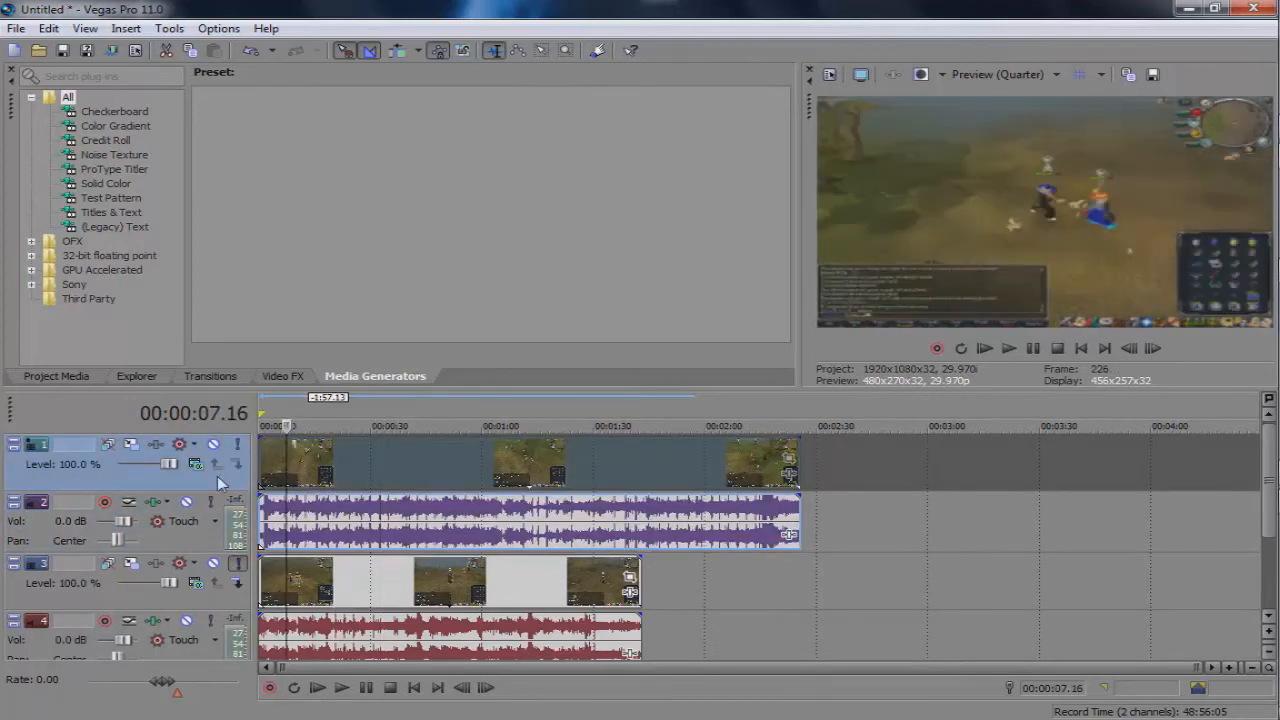
key("Delete")
left_click(176, 484)
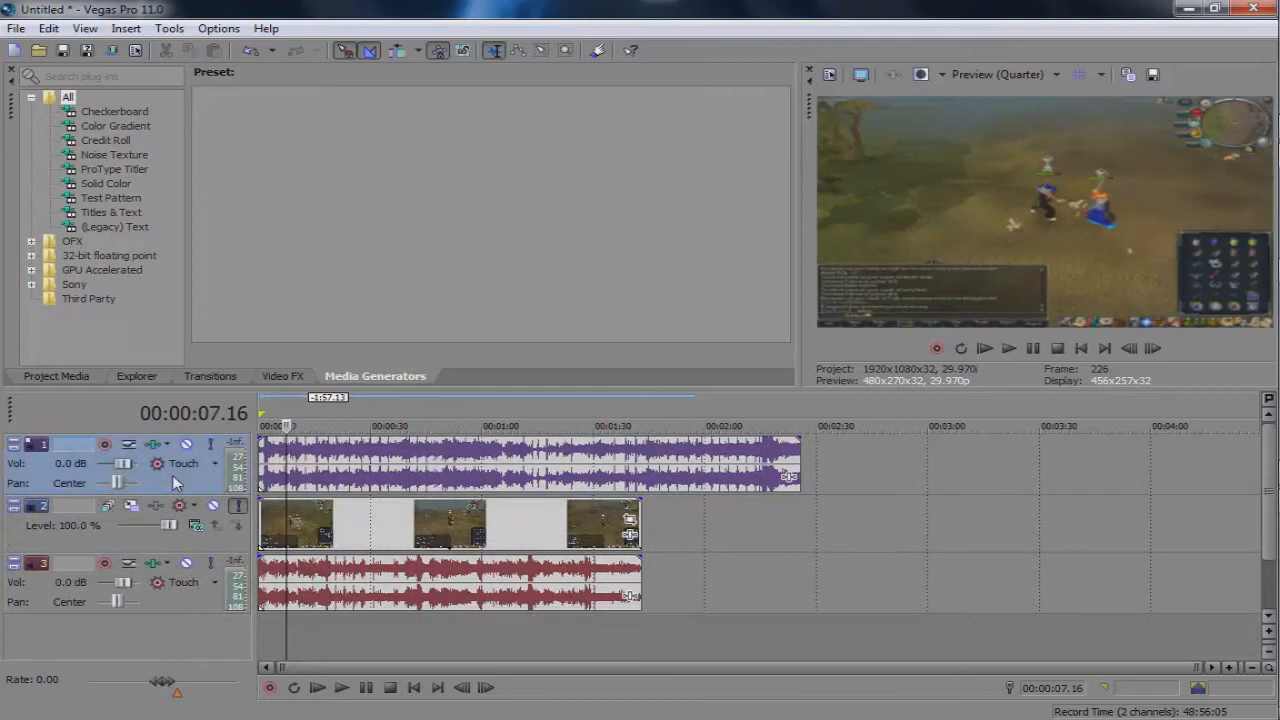
key("Delete")
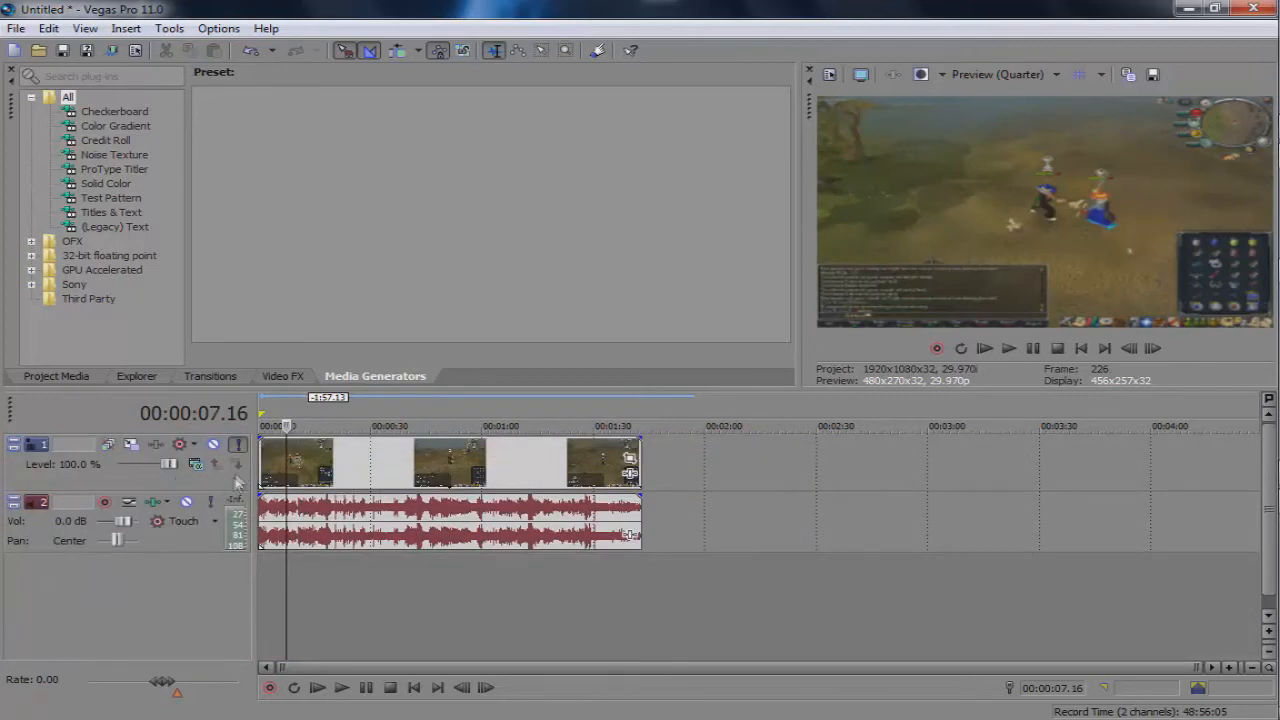
Open Event Pan/Crop for the video clip and shrink the crop frame to about 679.5 by 509.6 at 00:00:07.16
left_click(662, 469)
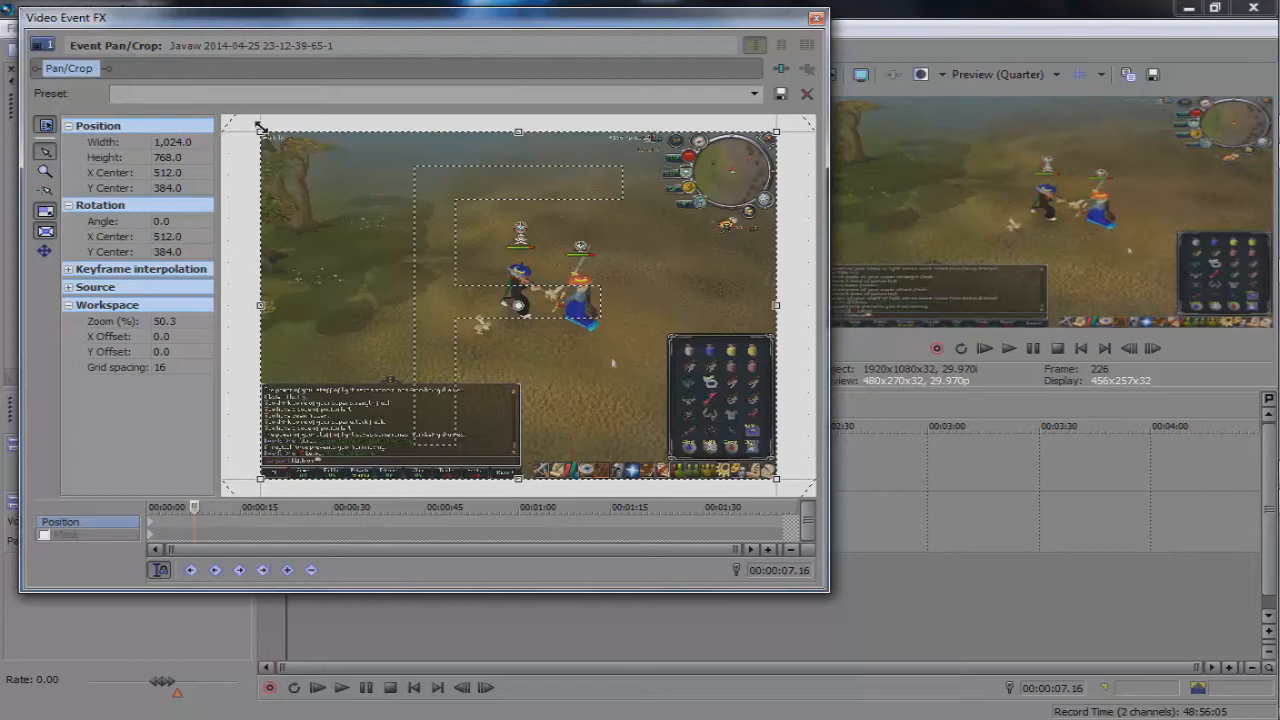
left_click_drag(258, 131, 347, 190)
mouse_move(500, 168)
left_mouse_down()
mouse_move(452, 181)
mouse_move(567, 177)
mouse_move(491, 167)
mouse_move(509, 177)
left_mouse_up()
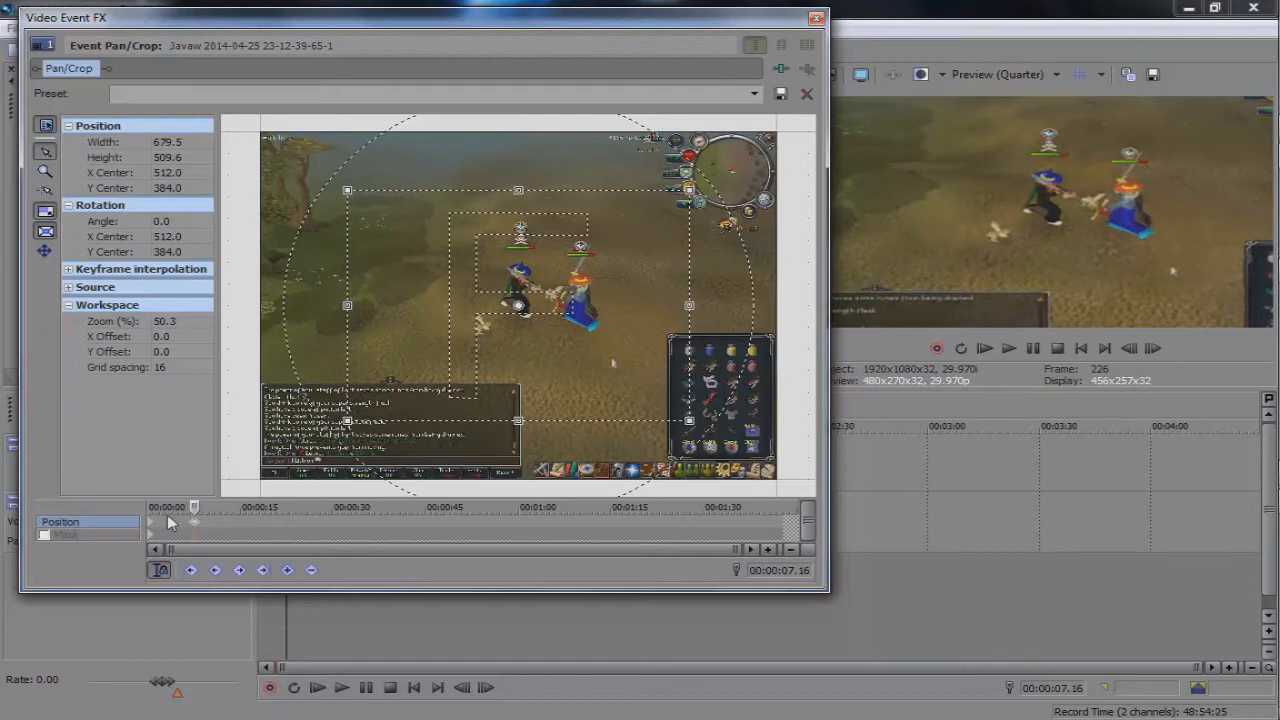
Check the gradual zoom between the crop keyframes, delete the keyframe at 00:00:07.16, and close the Pan/Crop window
left_click(261, 519)
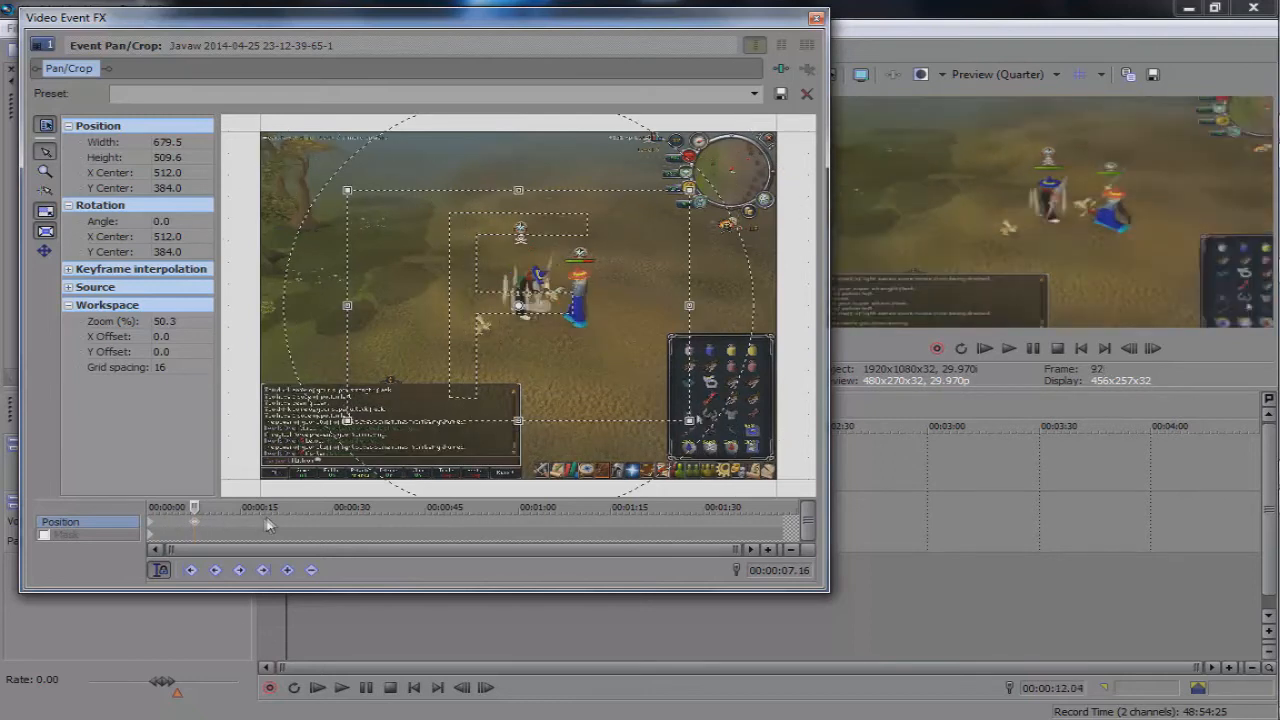
left_click(150, 525)
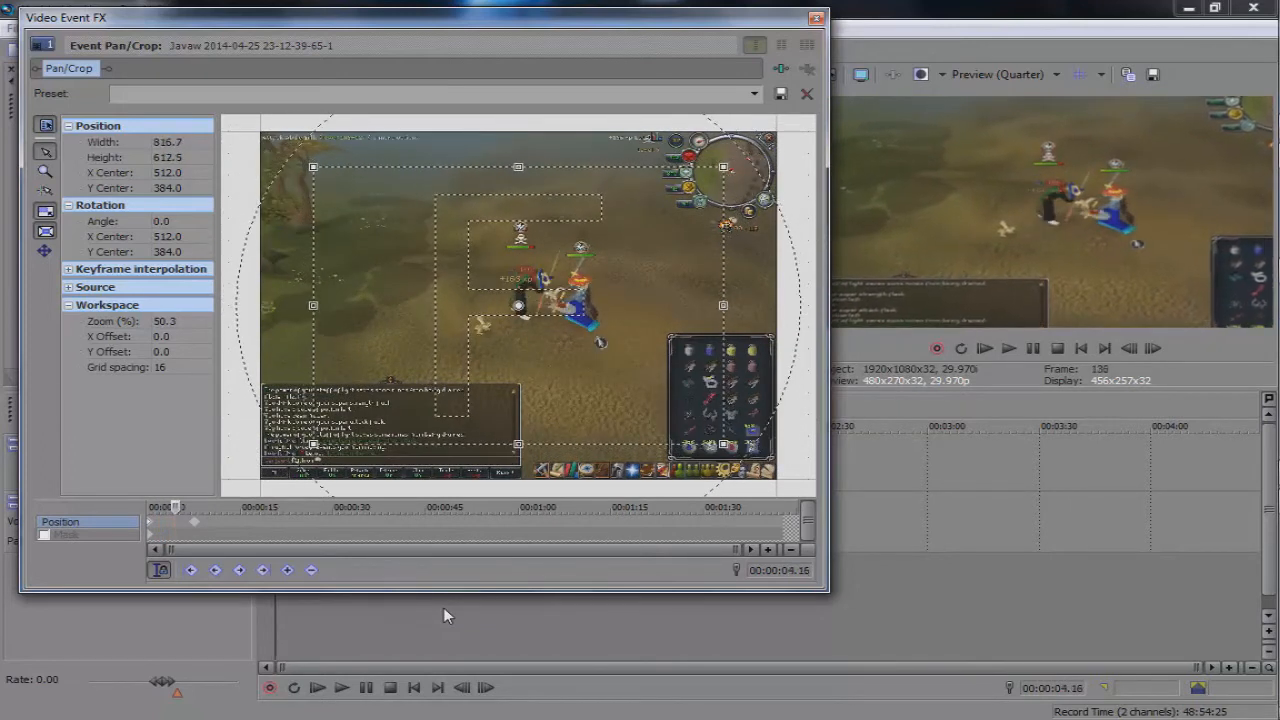
left_click(193, 527)
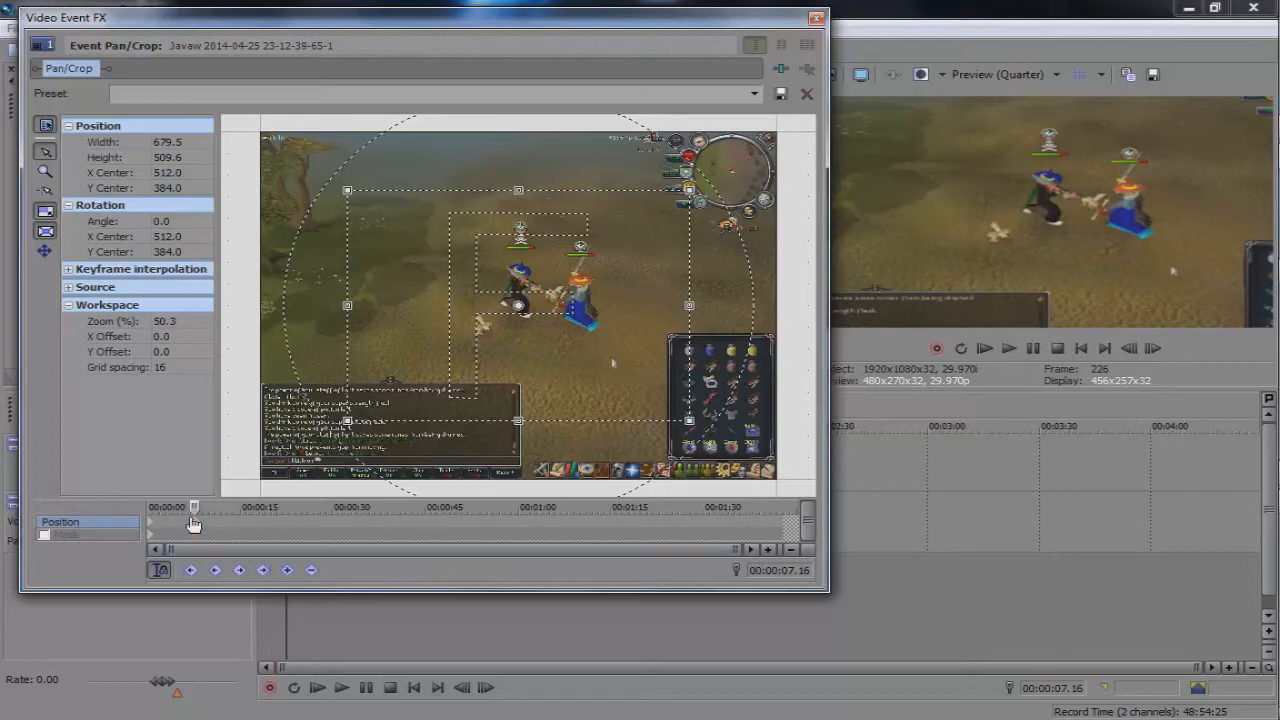
key("Delete")
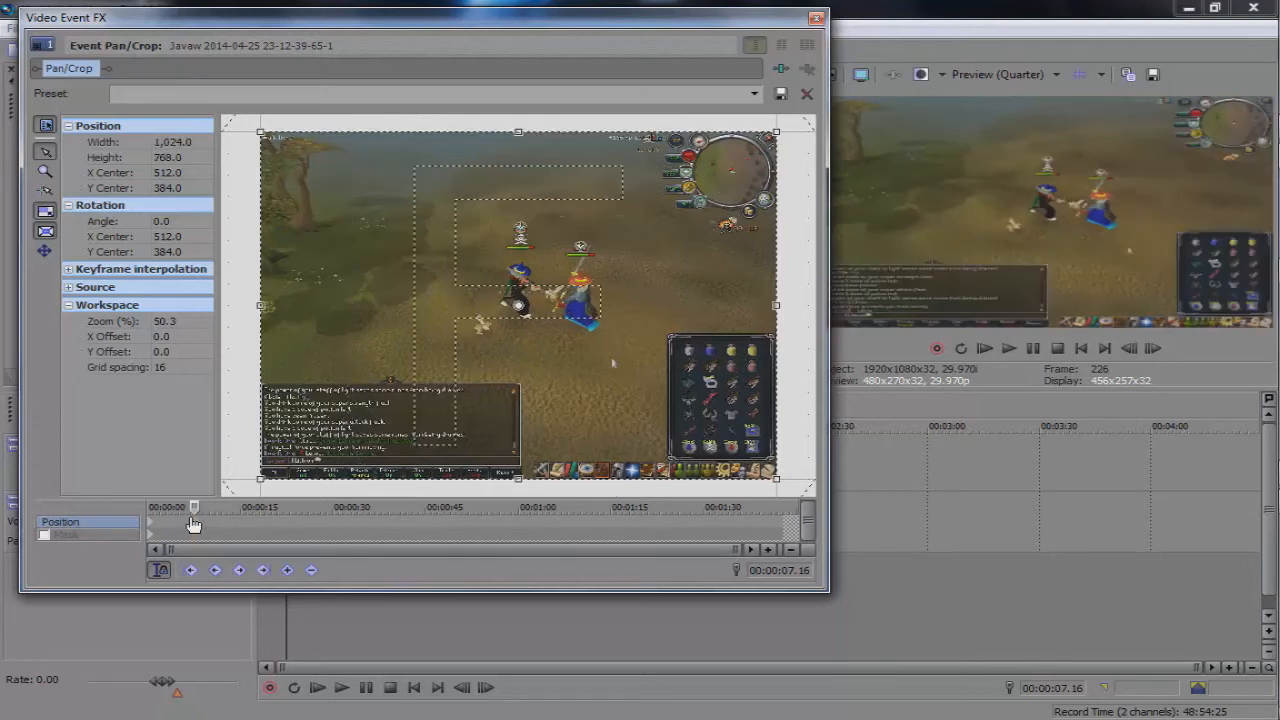
left_click(816, 17)
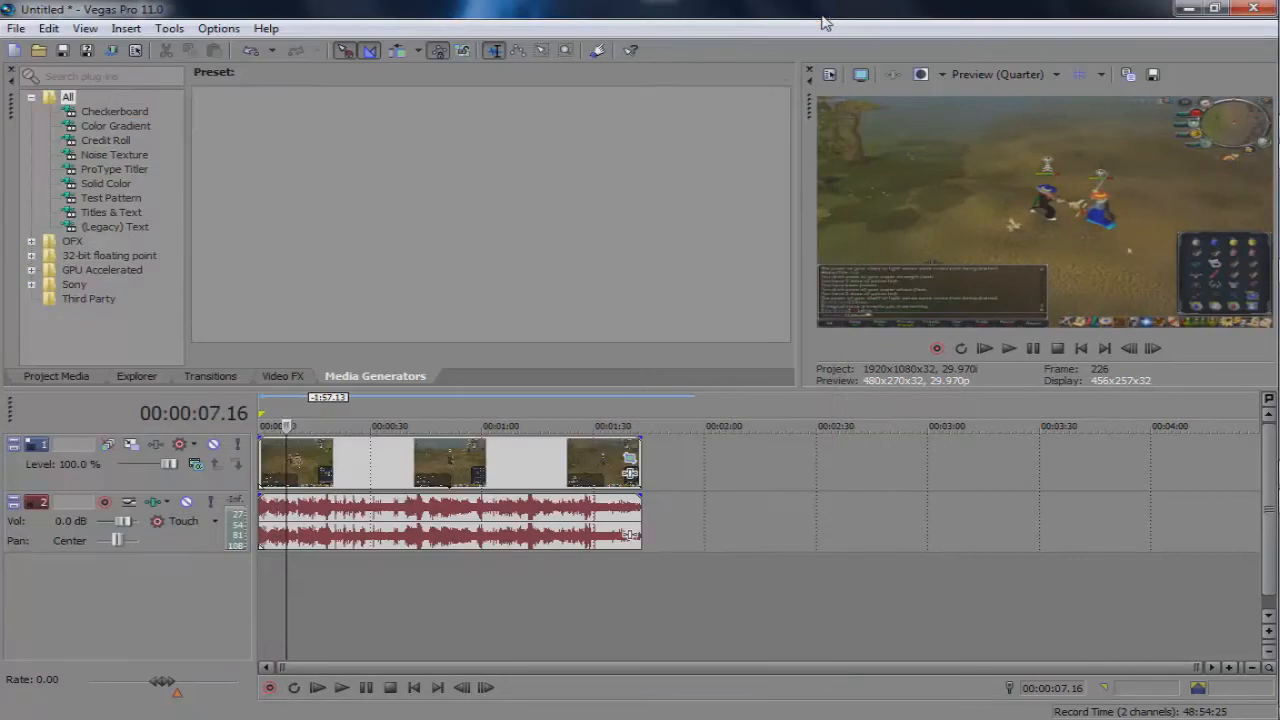
Reopen and close the video clip's Event Pan/Crop window, and move the timeline cursor to about 00:01:35
left_click(630, 461)
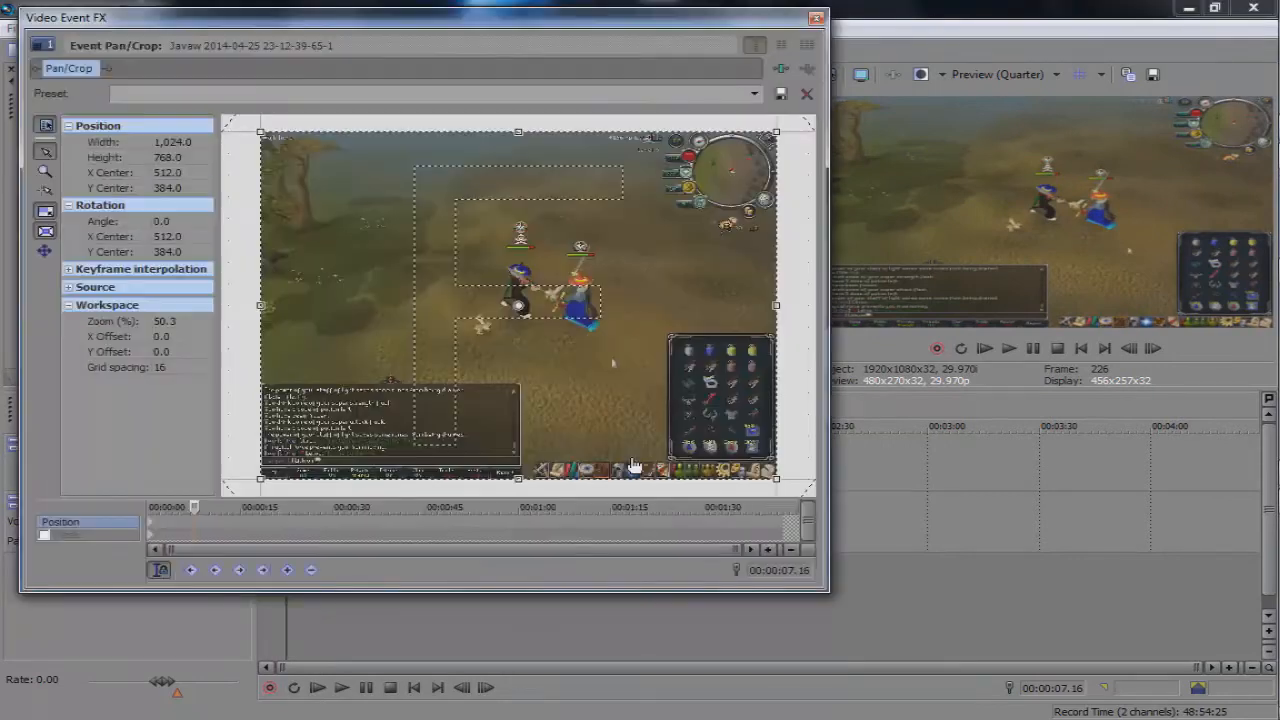
left_click(816, 17)
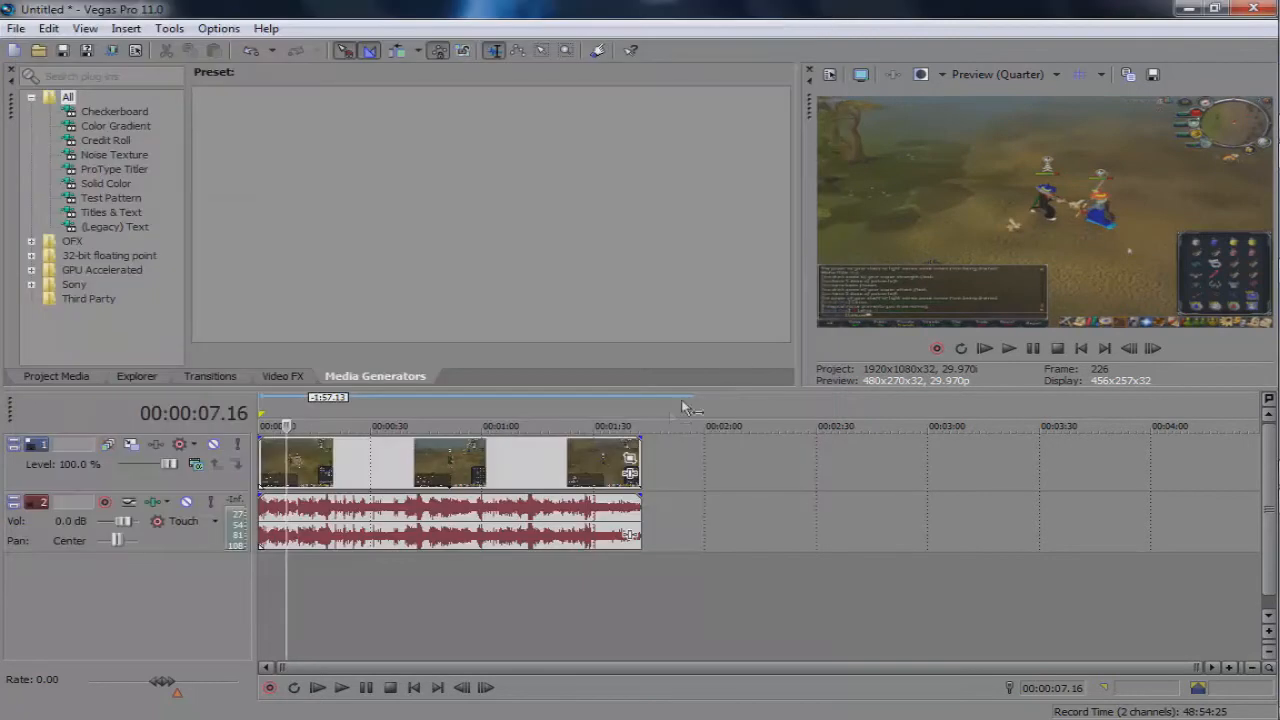
left_click(614, 462)
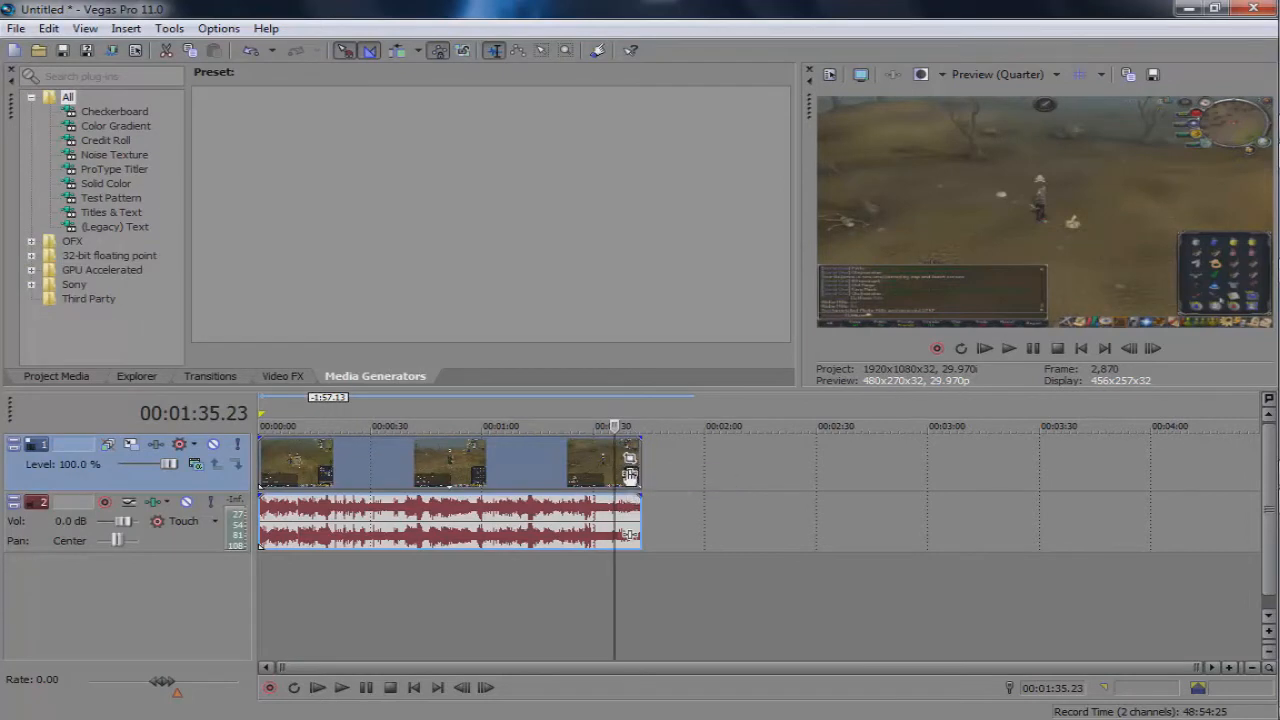
Open the video clip's effect chooser and browse the available video plug-ins, including Magic Bullet Looks and the Sony effects
left_click(630, 476)
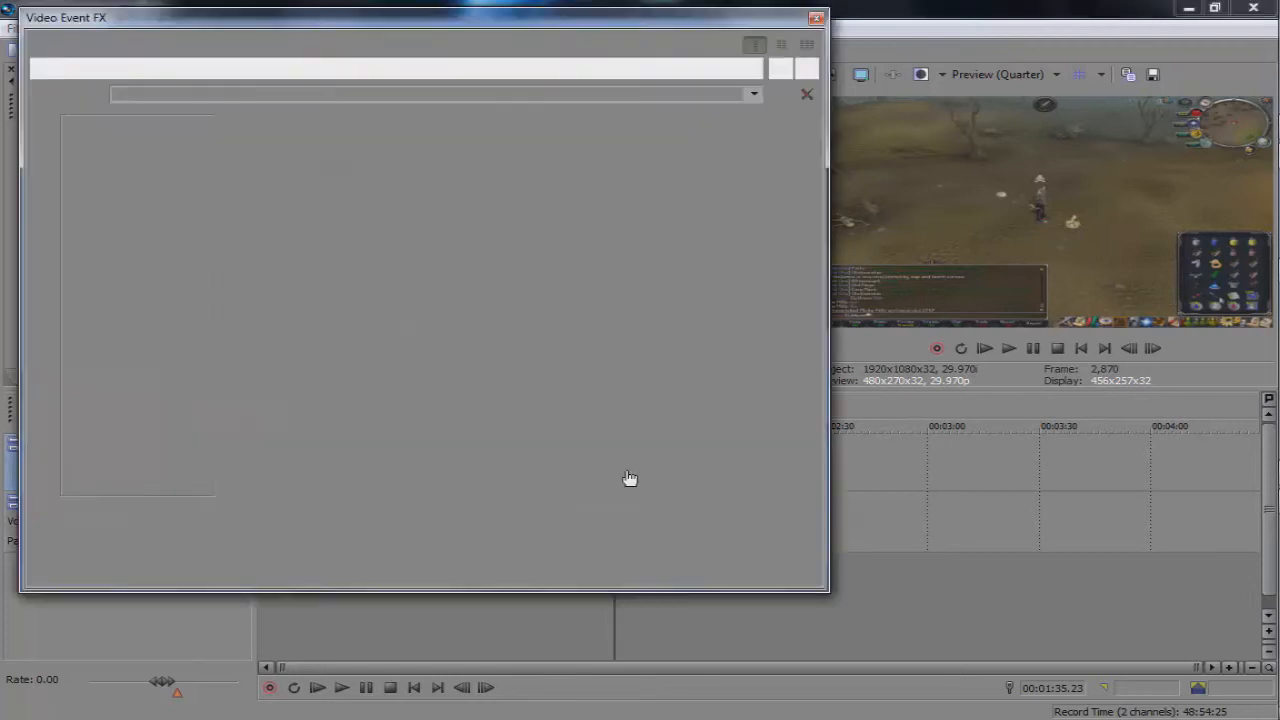
mouse_move(512, 528)
left_mouse_down()
mouse_move(601, 540)
mouse_move(518, 532)
left_mouse_up()
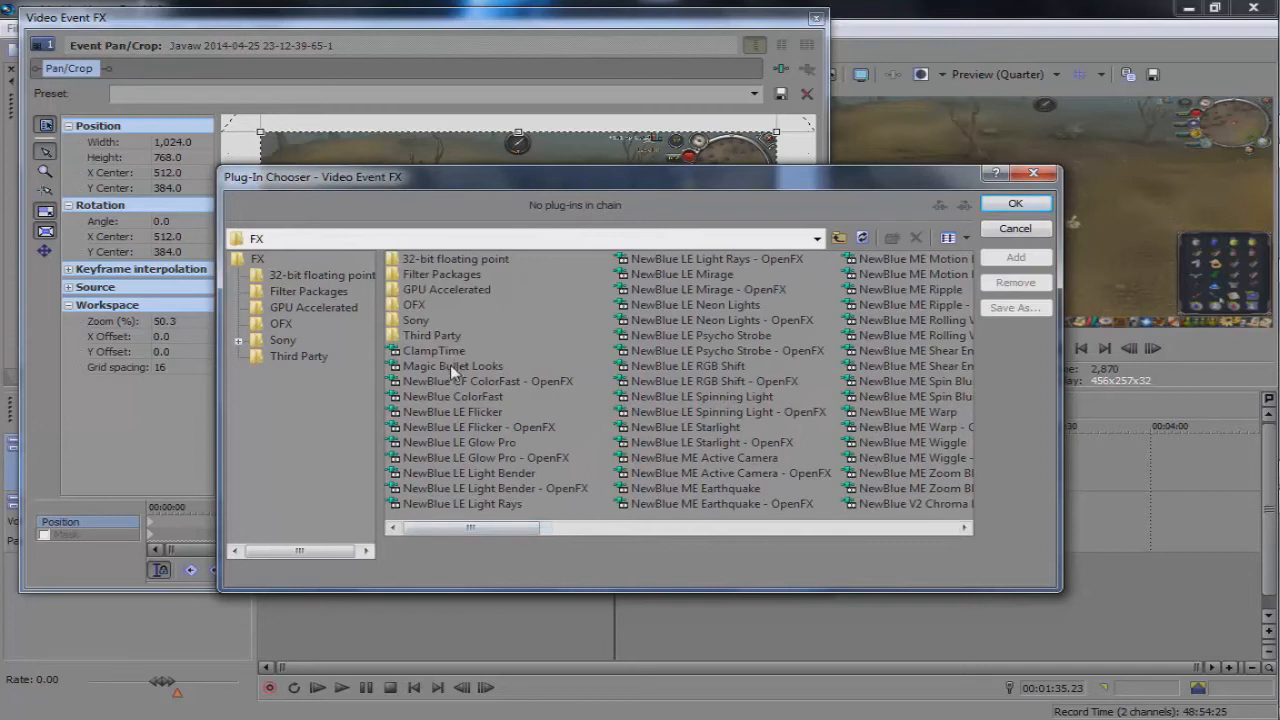
left_click_drag(476, 529, 586, 549)
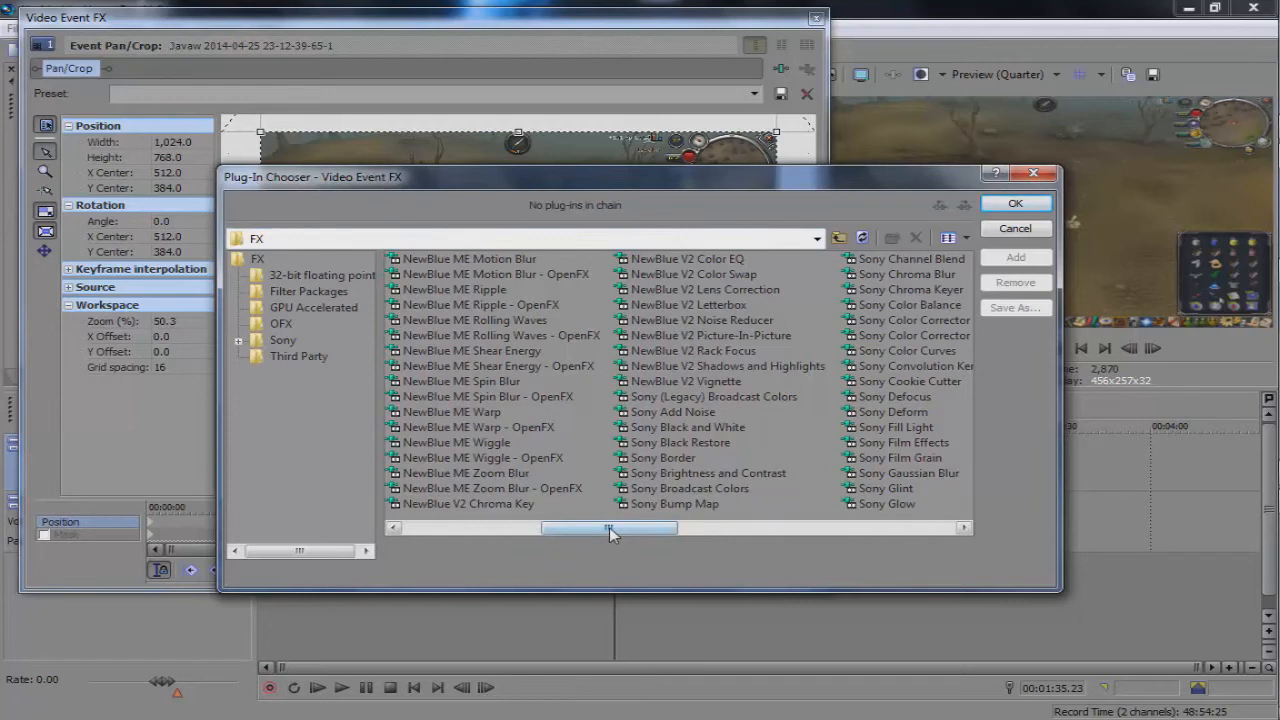
left_click_drag(602, 527, 464, 535)
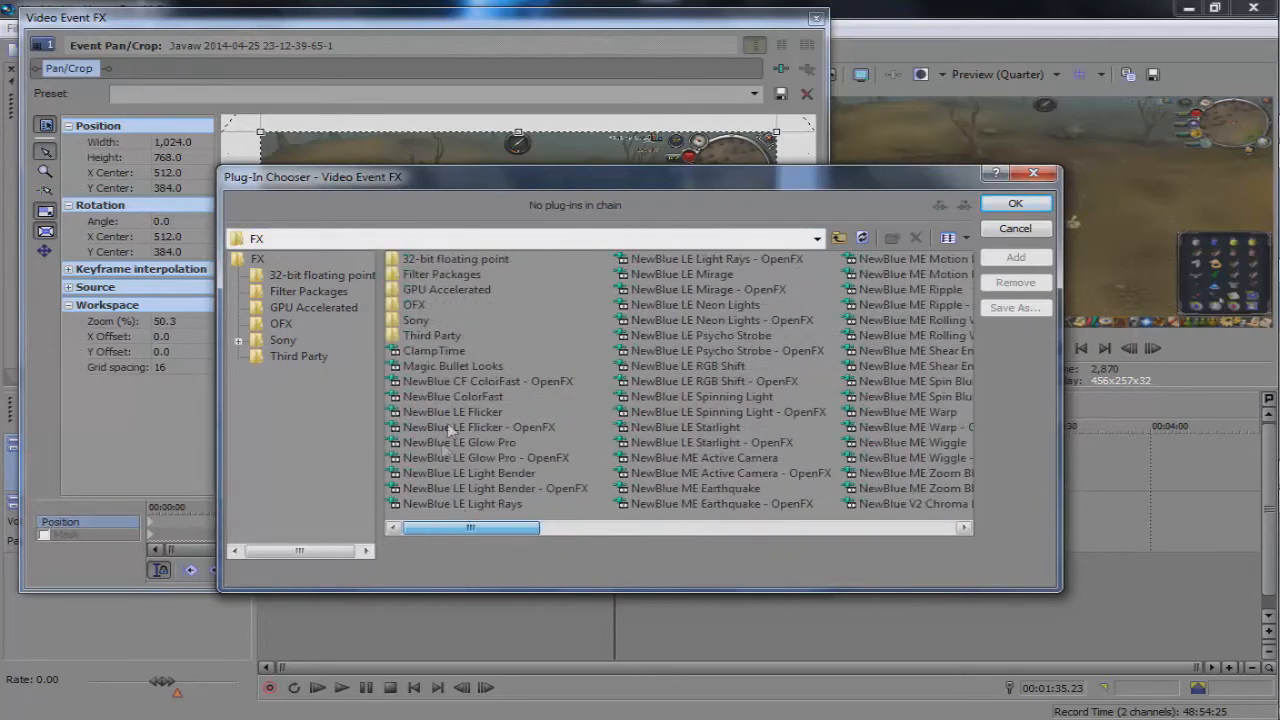
left_click(456, 367)
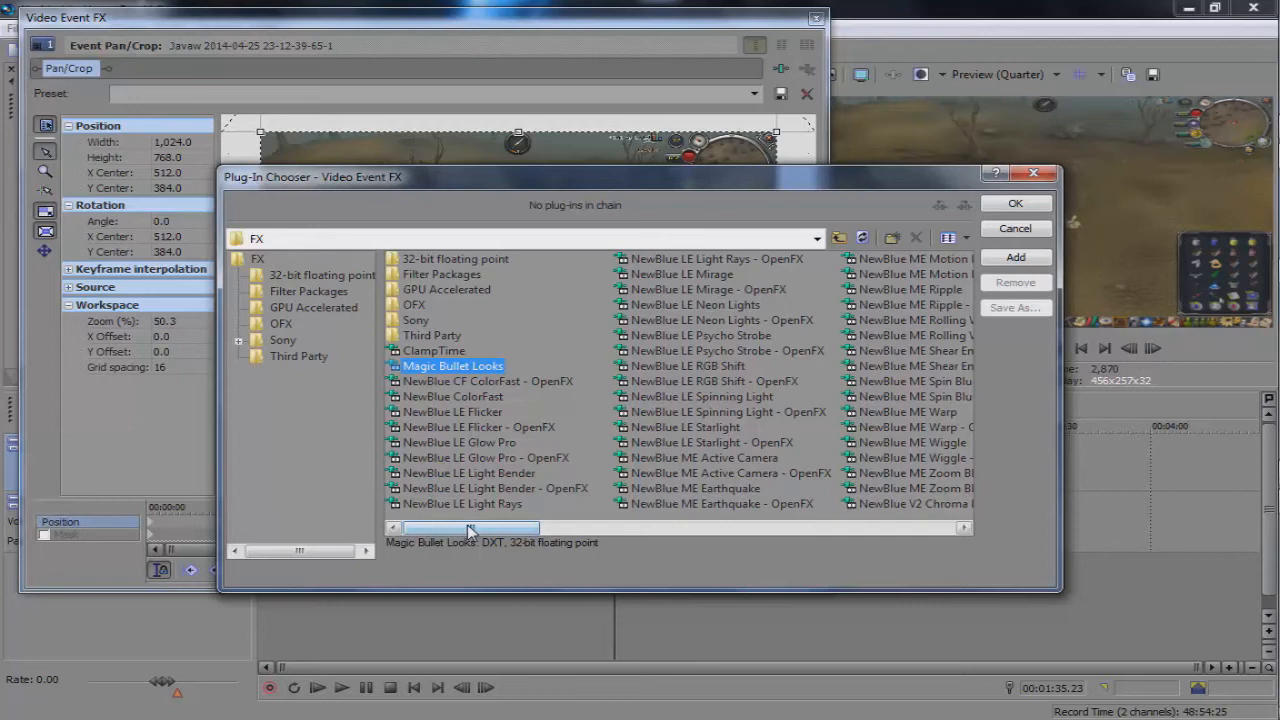
left_click_drag(470, 530, 726, 455)
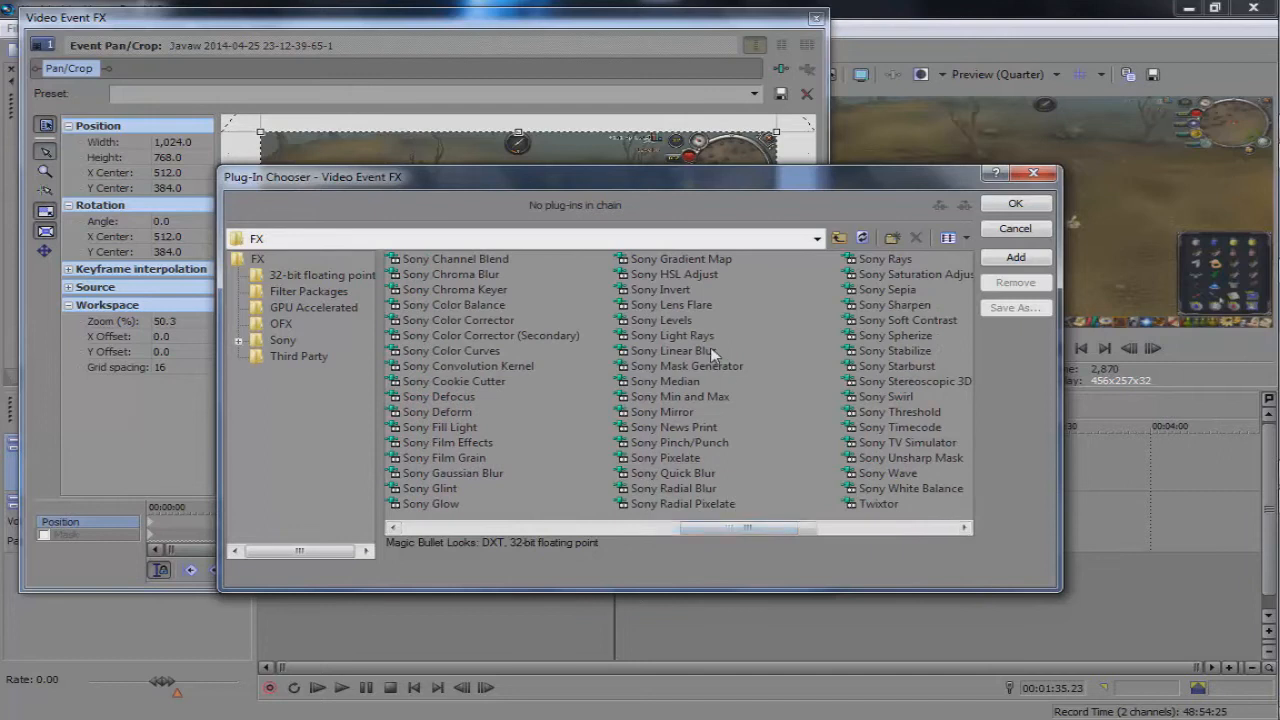
Add Sony Linear Blur to the video clip's effect chain, remove it once, add it again and accept the chain
double_click(644, 355)
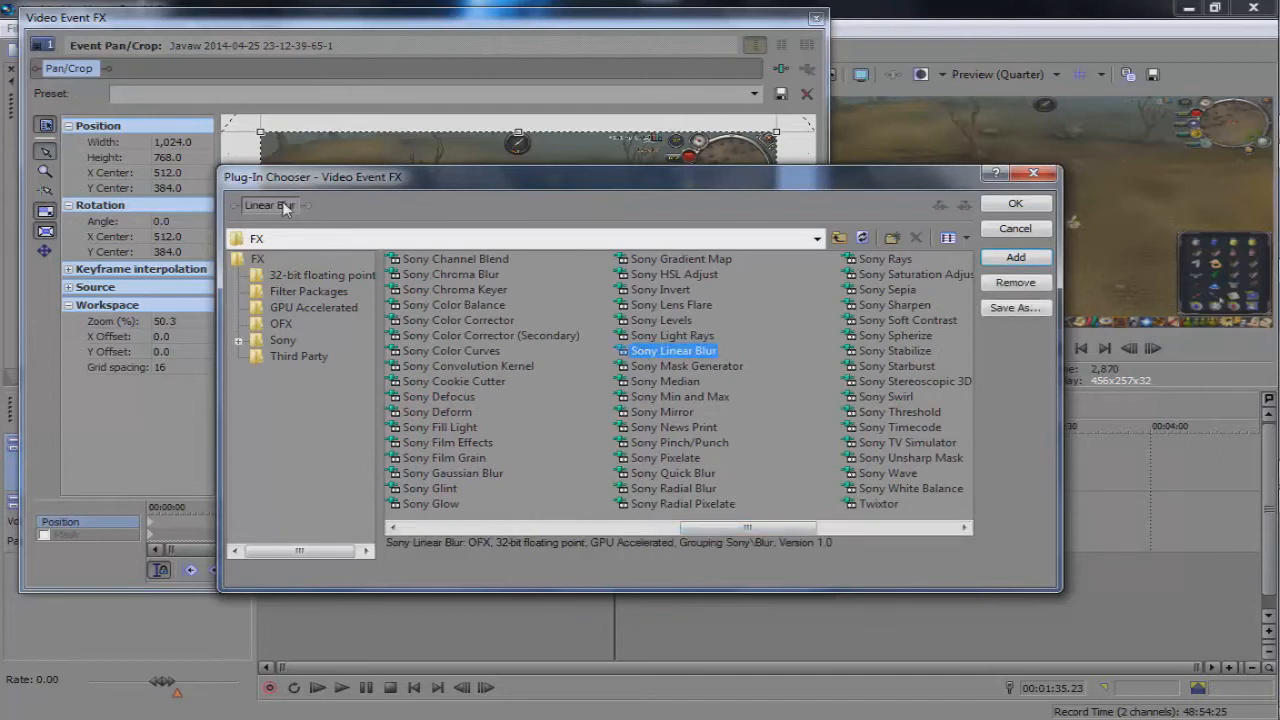
left_click(1042, 284)
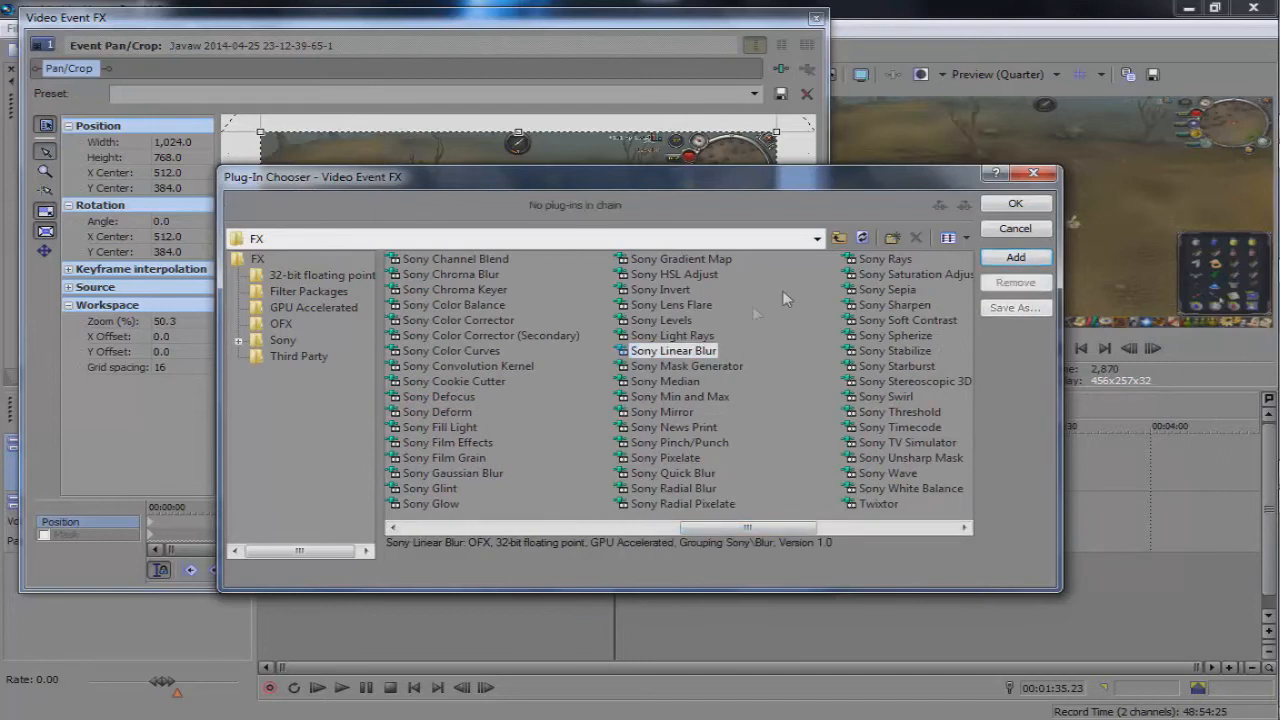
double_click(695, 352)
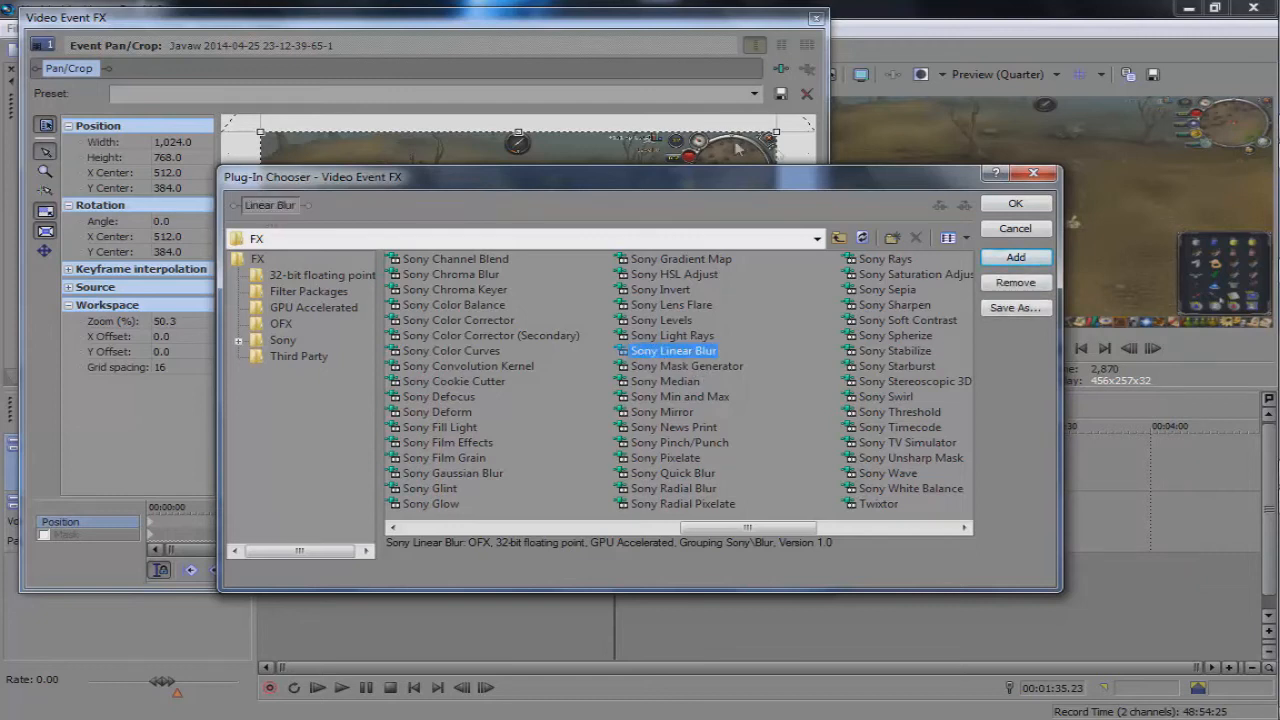
left_click(1015, 210)
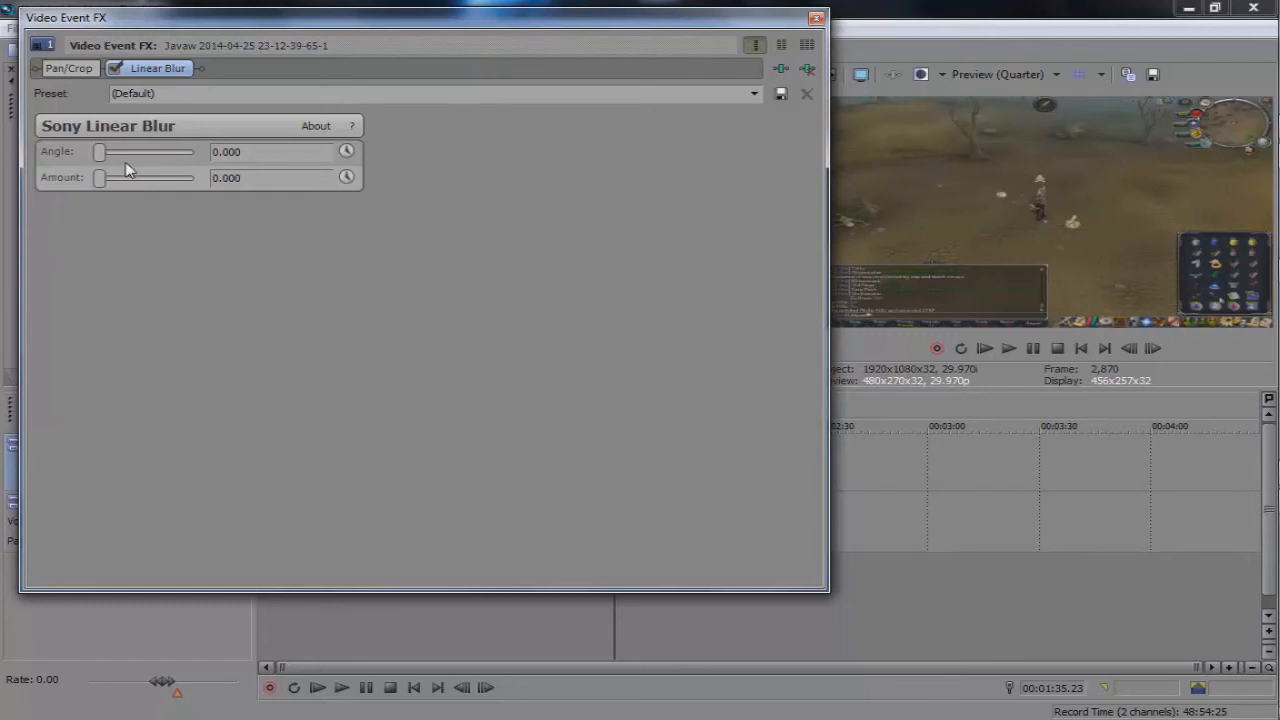
Try the Linear Blur sliders with the Horizontal Light and 45 Degrees presets, finishing with Angle and Amount at 0
left_click_drag(100, 155, 91, 179)
left_click(755, 93)
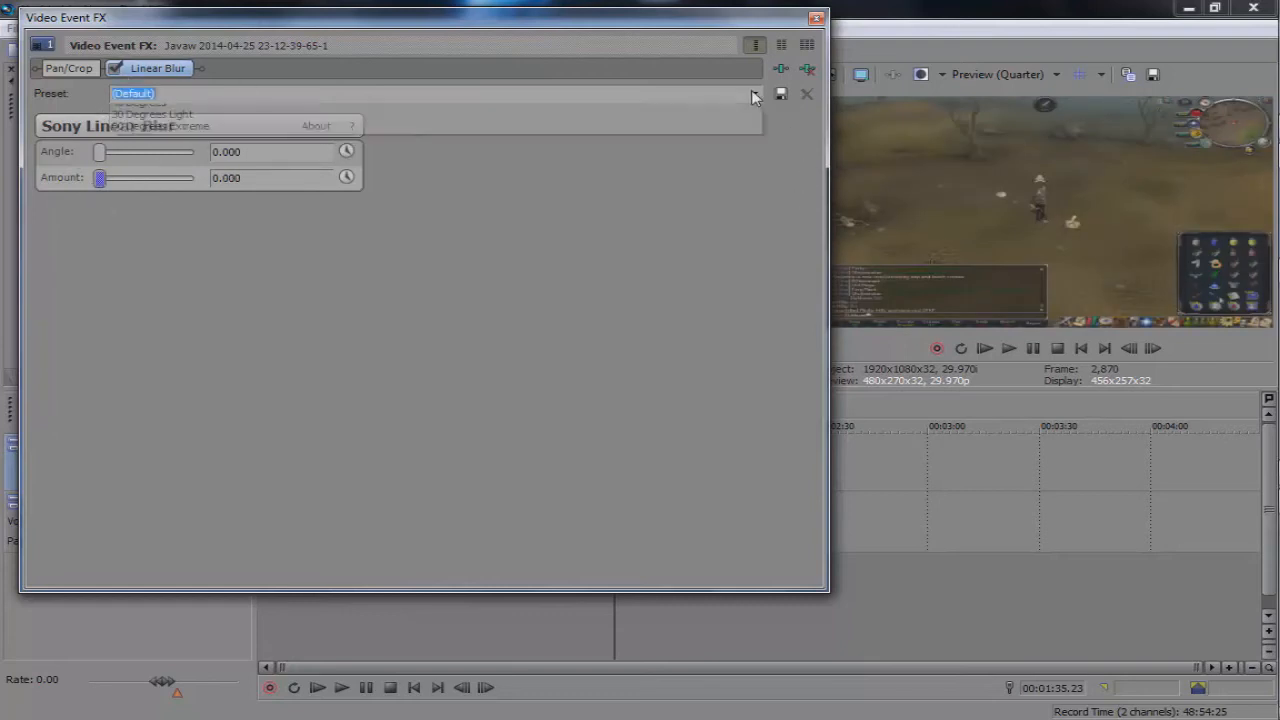
left_click(288, 122)
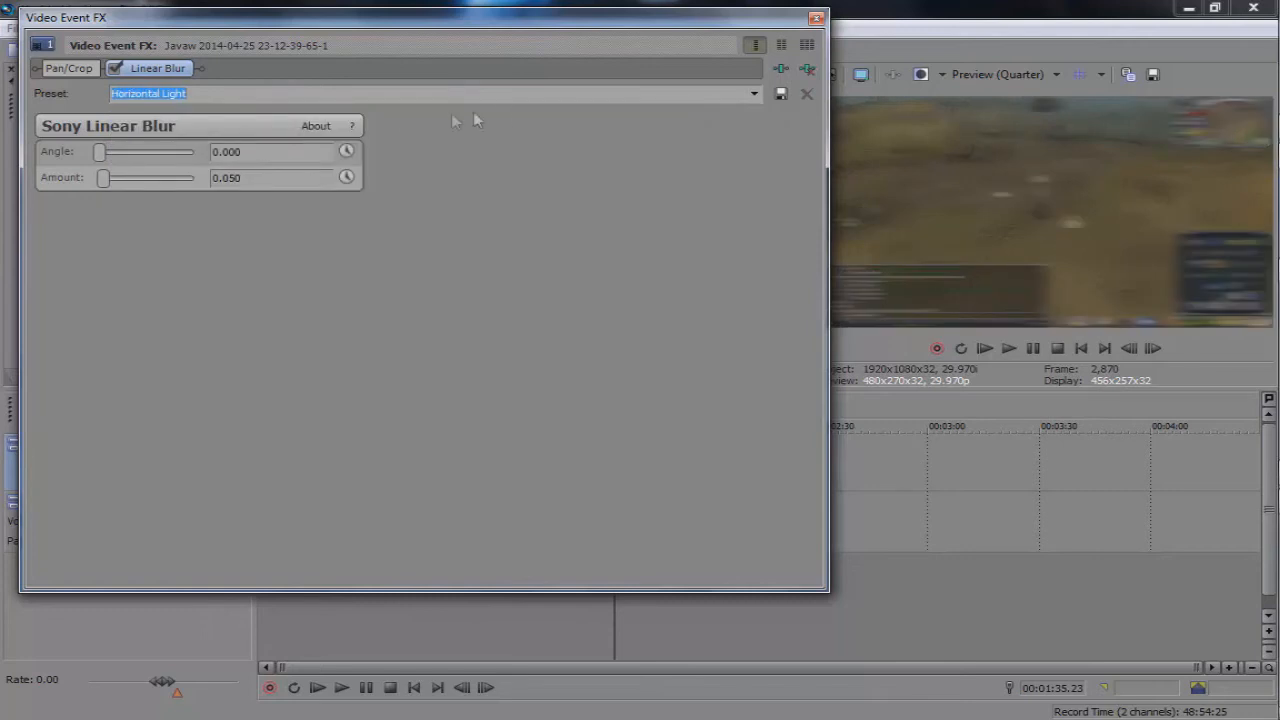
left_click(760, 93)
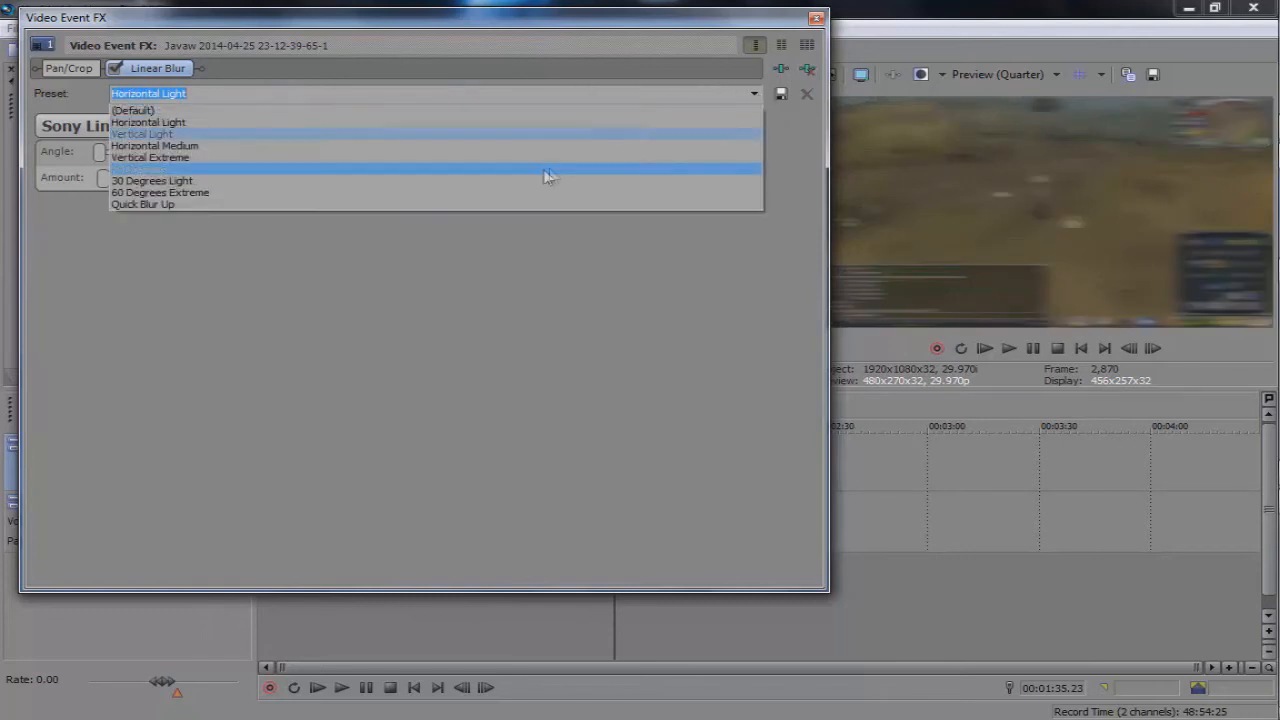
left_click(535, 173)
left_click_drag(110, 151, 70, 178)
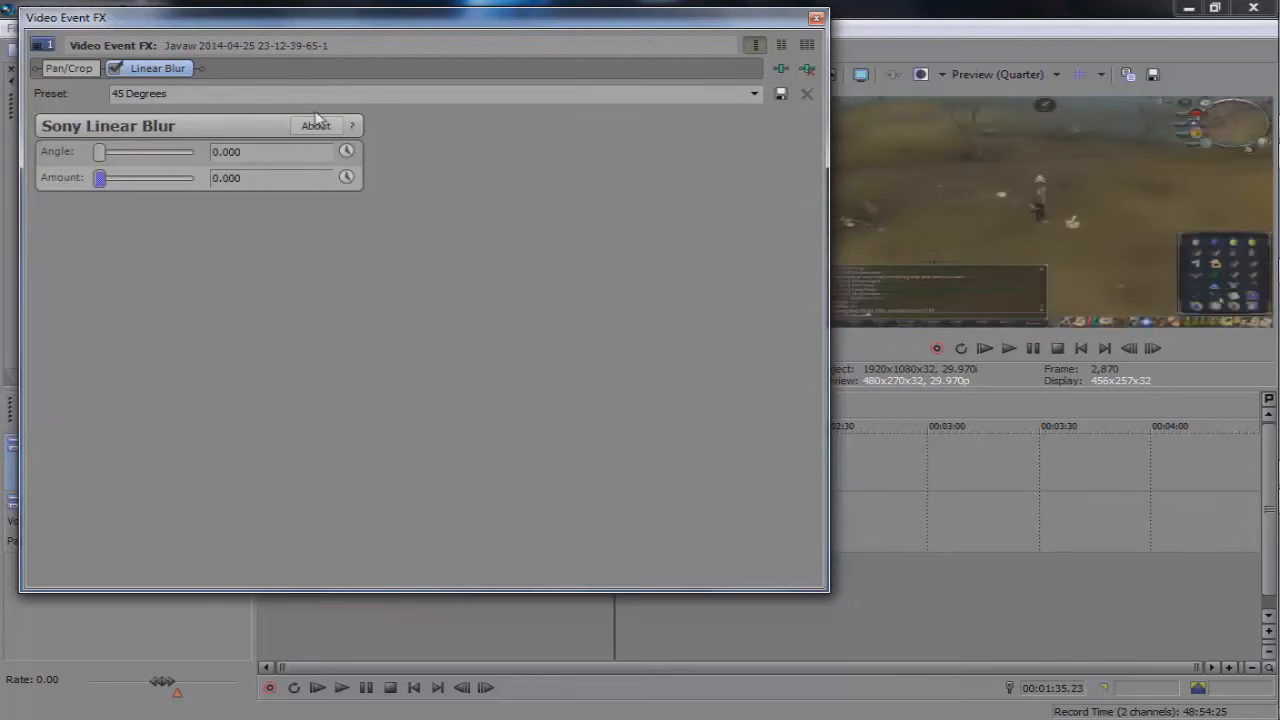
Choose the (Default) preset for Linear Blur and try entering lol as a custom preset name
left_click(265, 93)
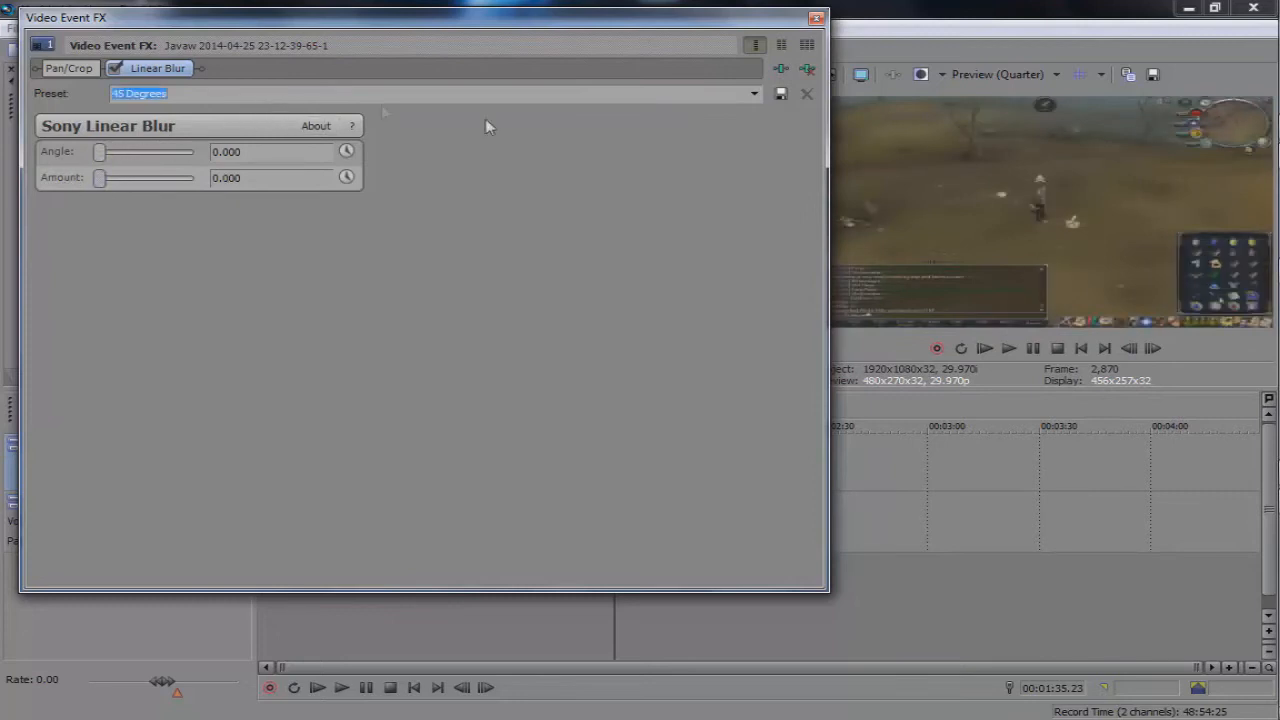
left_click(754, 93)
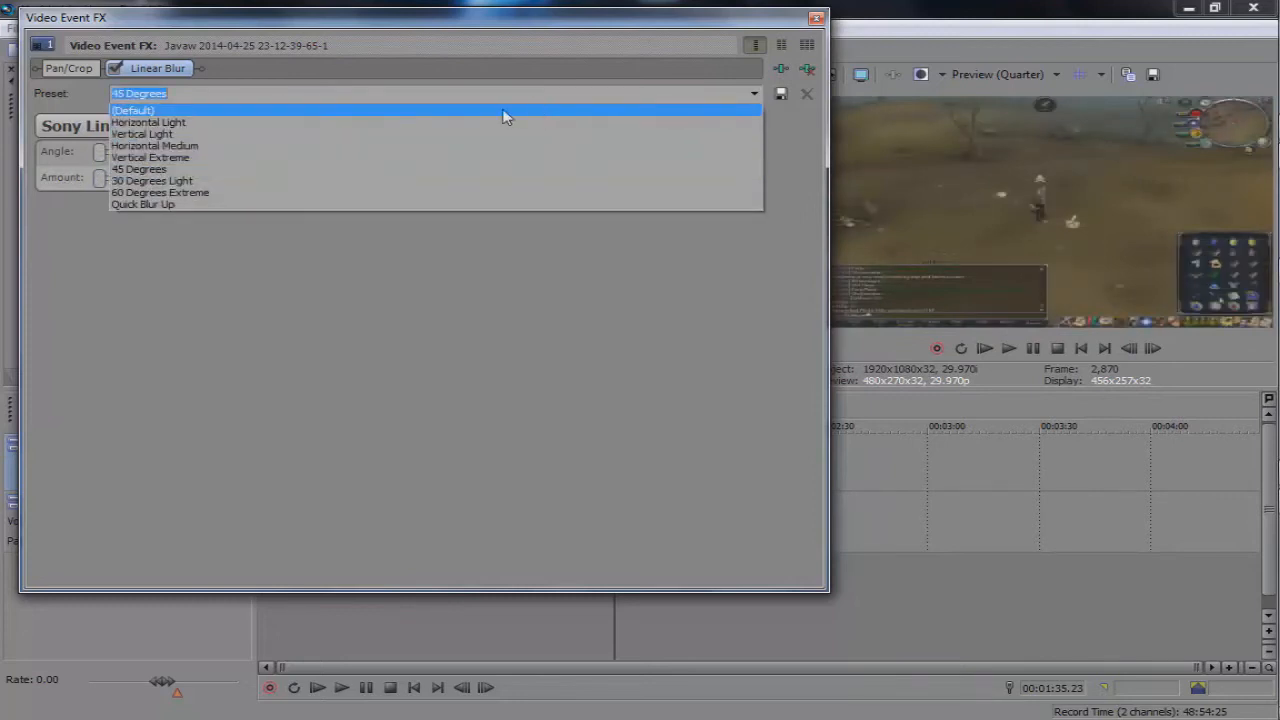
left_click(506, 107)
left_click(201, 97)
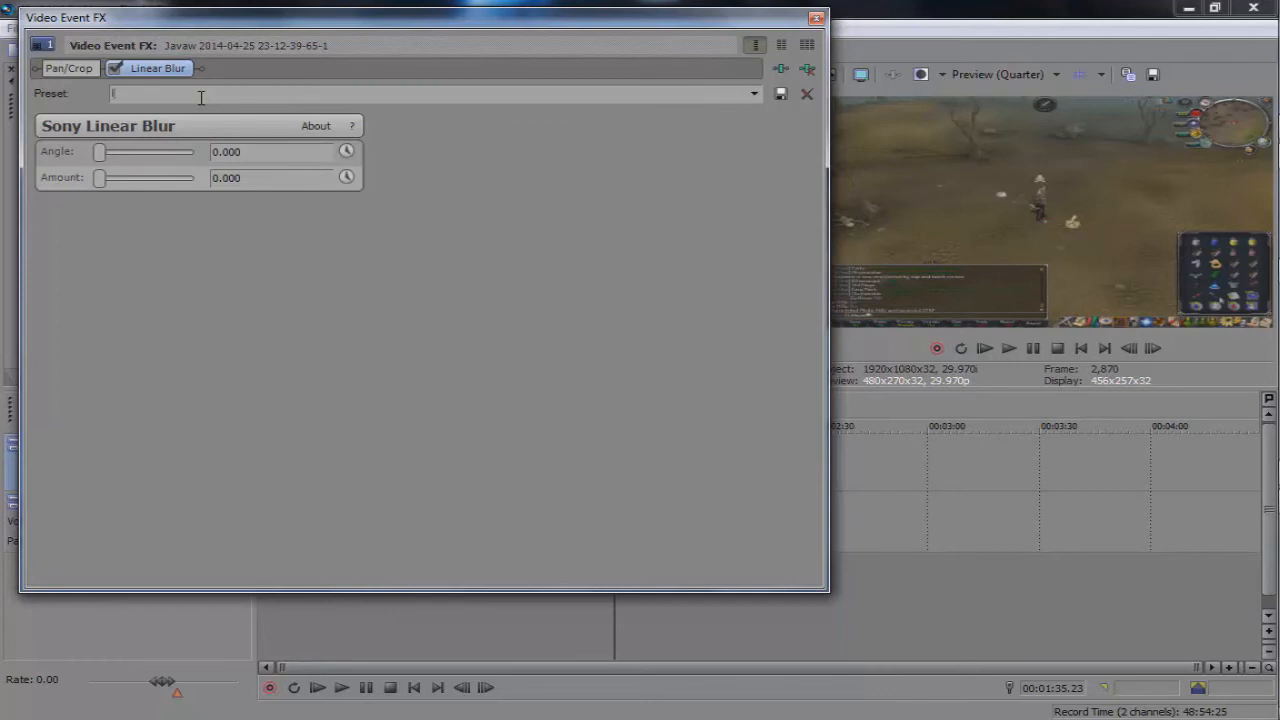
left_click(756, 97)
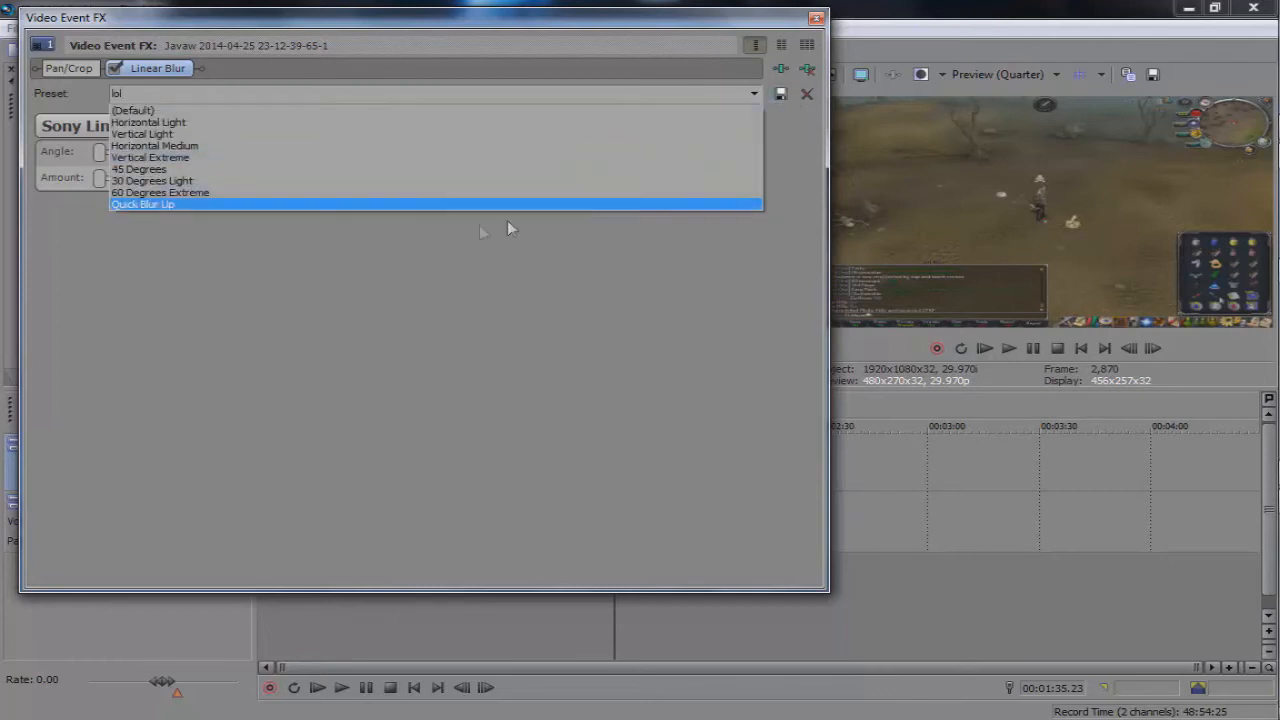
left_click(391, 286)
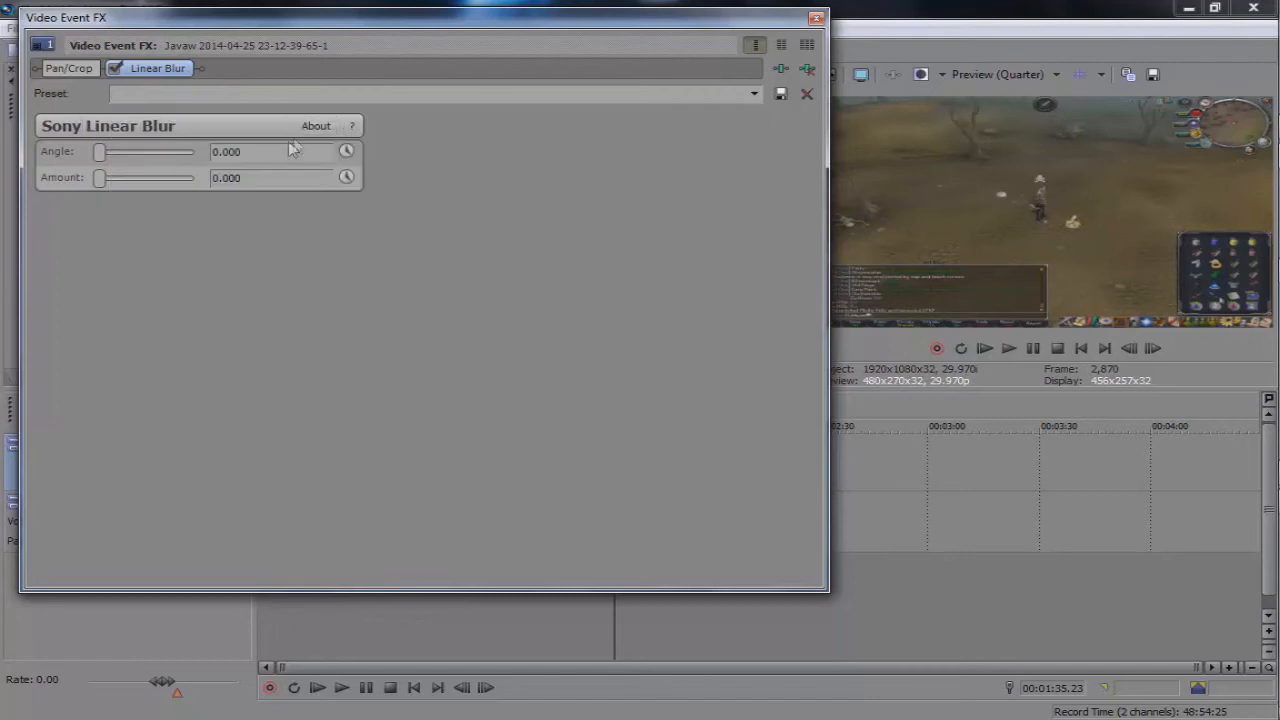
Toggle keyframe animation for Angle and Amount on and off, and try a blur Amount of about 0.358 before returning it to 0
left_click(346, 176)
left_click(346, 151)
left_click(346, 176)
left_click(346, 151)
left_click(345, 178)
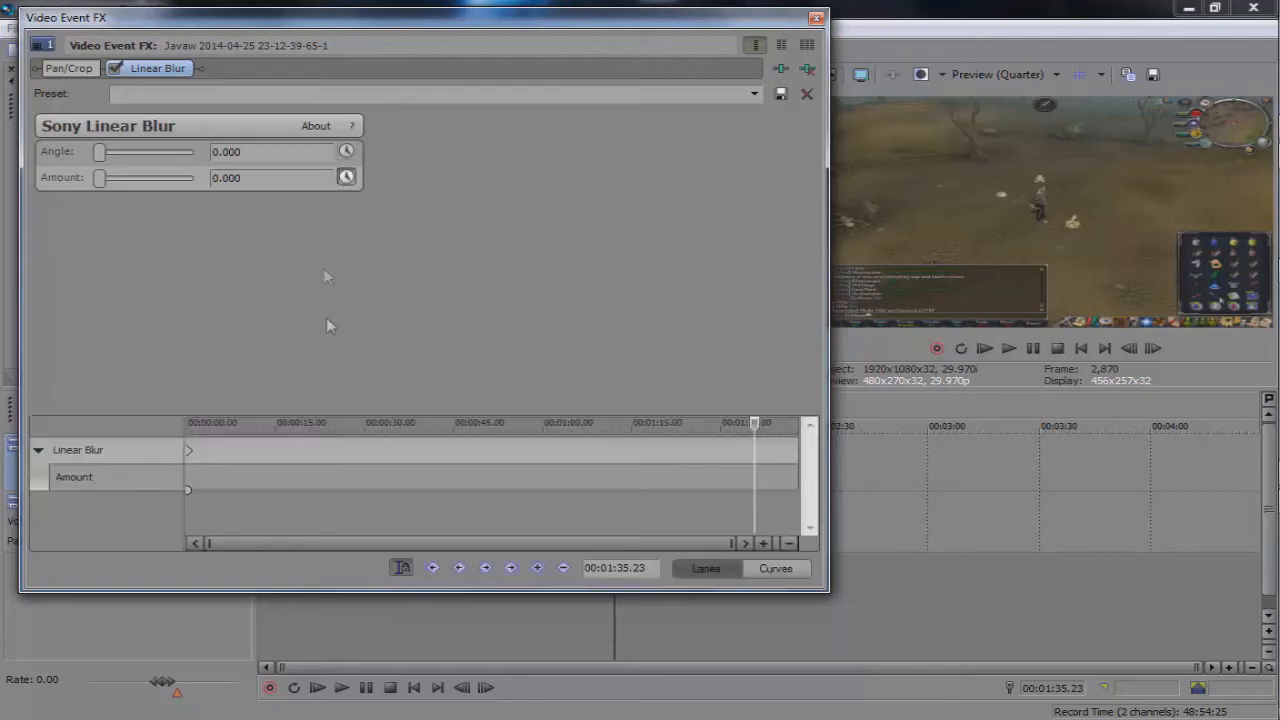
left_click(346, 177)
left_click_drag(100, 178, 133, 187)
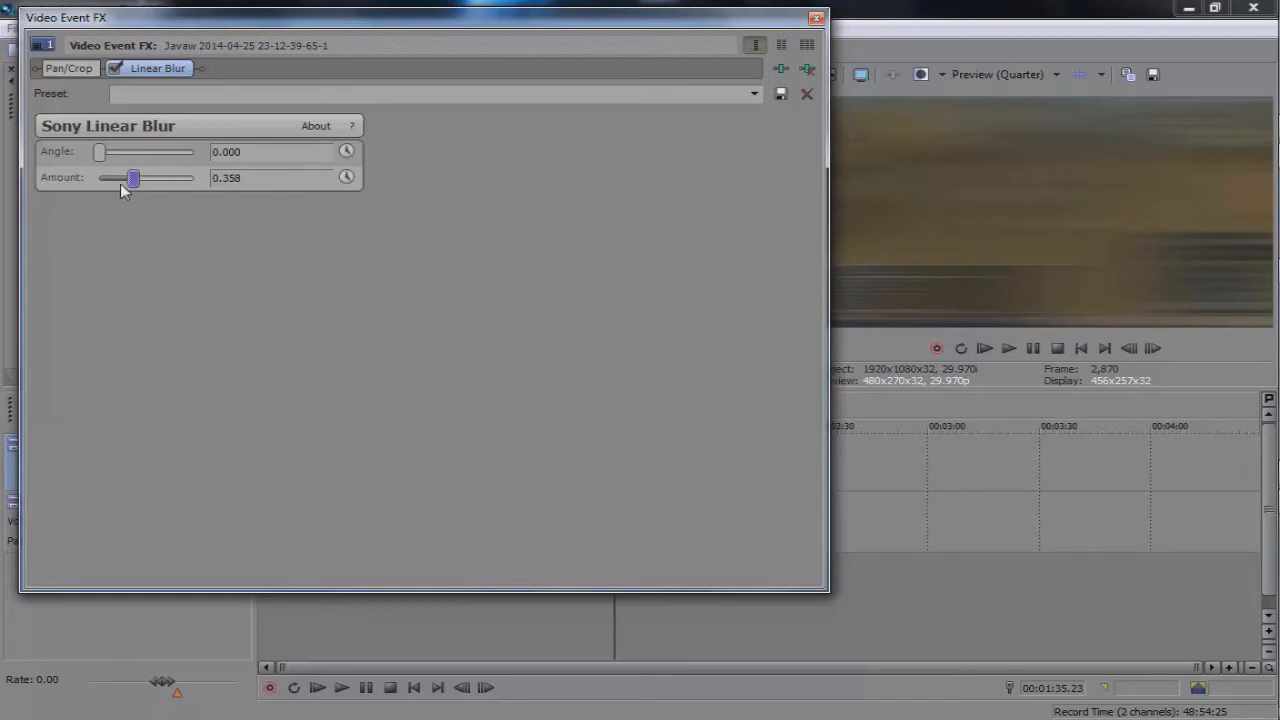
left_click_drag(133, 178, 100, 178)
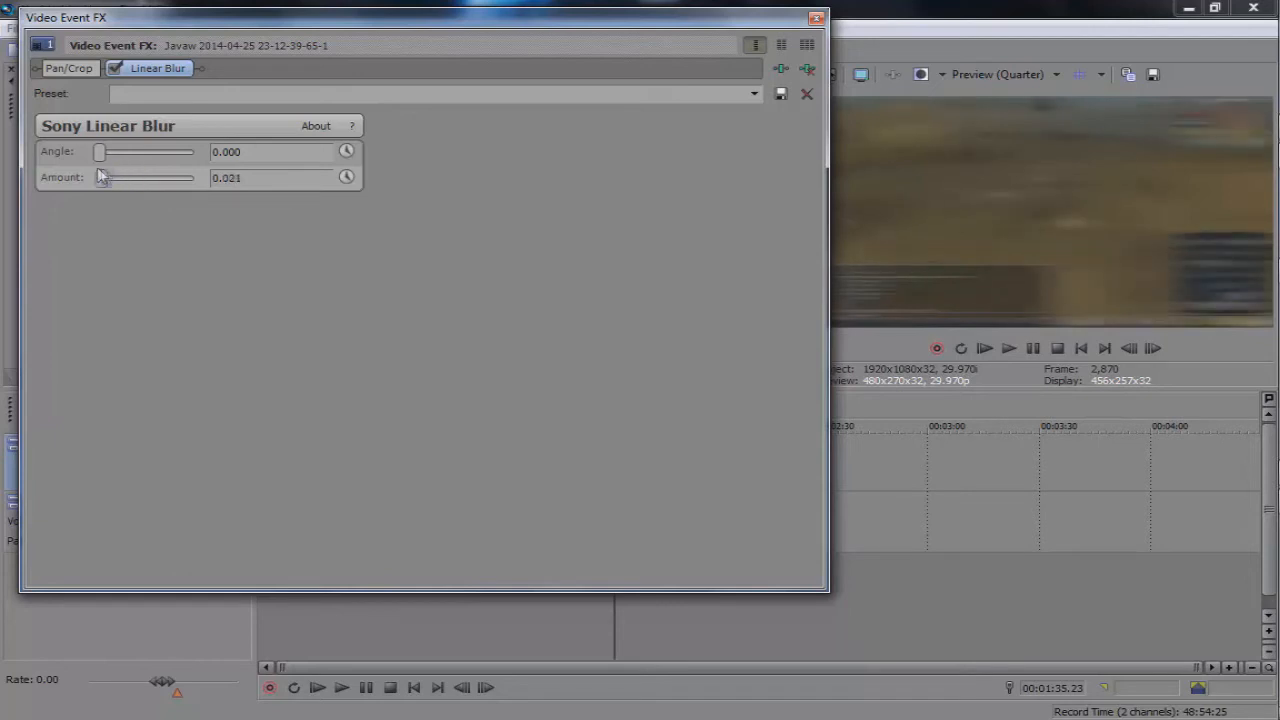
Animate the Linear Blur Amount by adding a keyframe at 00:01:06.12 with a value of 0.400
left_click(347, 177)
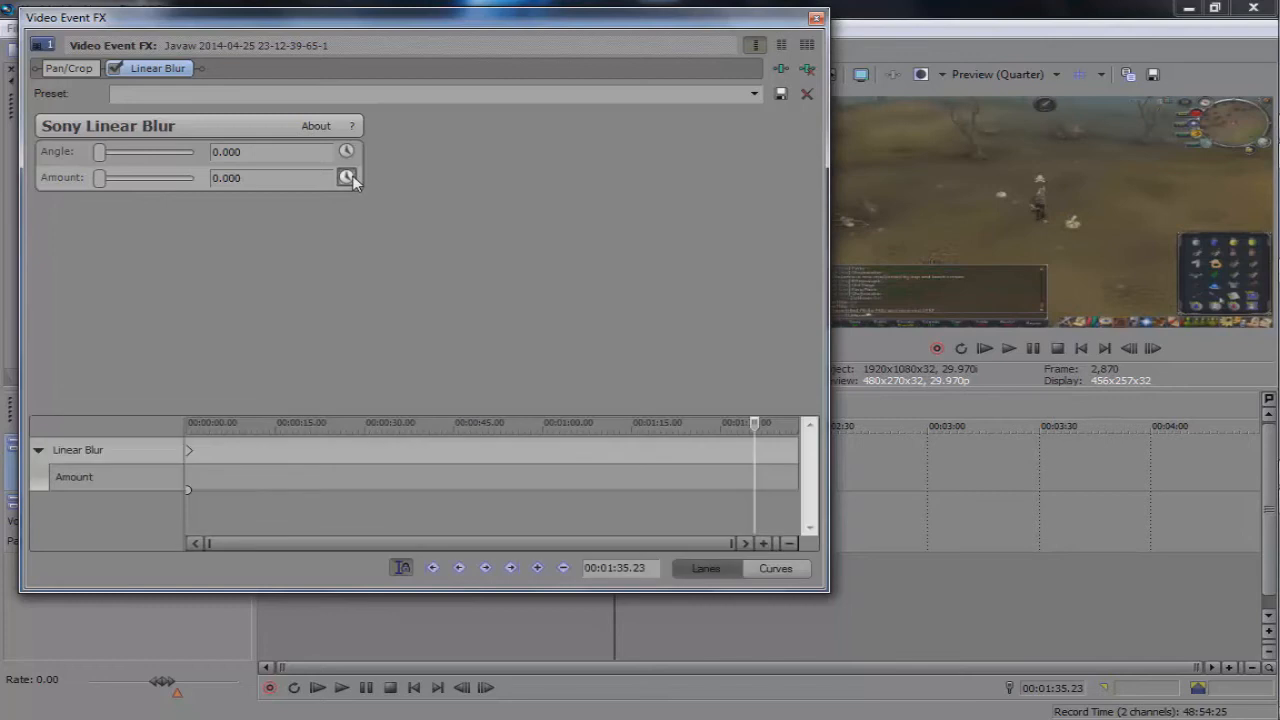
left_click(580, 475)
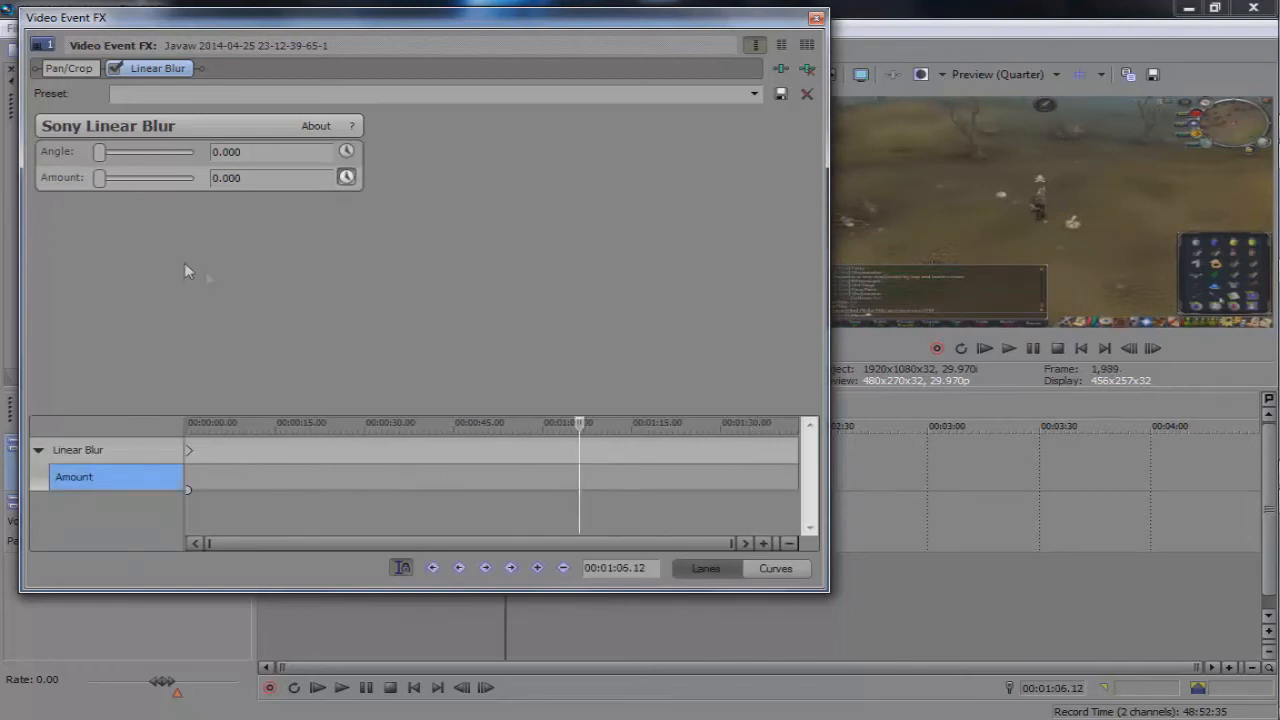
left_click_drag(110, 183, 133, 186)
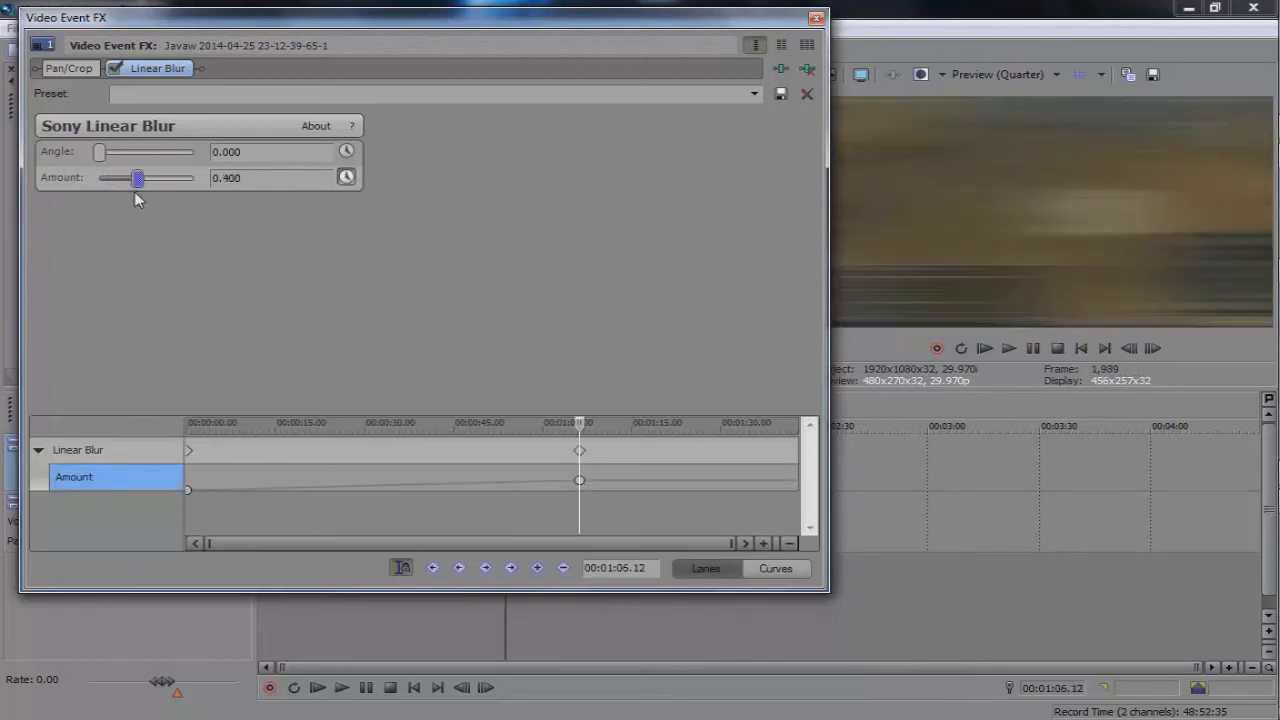
Try moving the first blur keyframe to about 00:01:03.16, return it to the start, and preview the blur at 00:01:06.12
left_click_drag(196, 458, 571, 458)
left_click(497, 455)
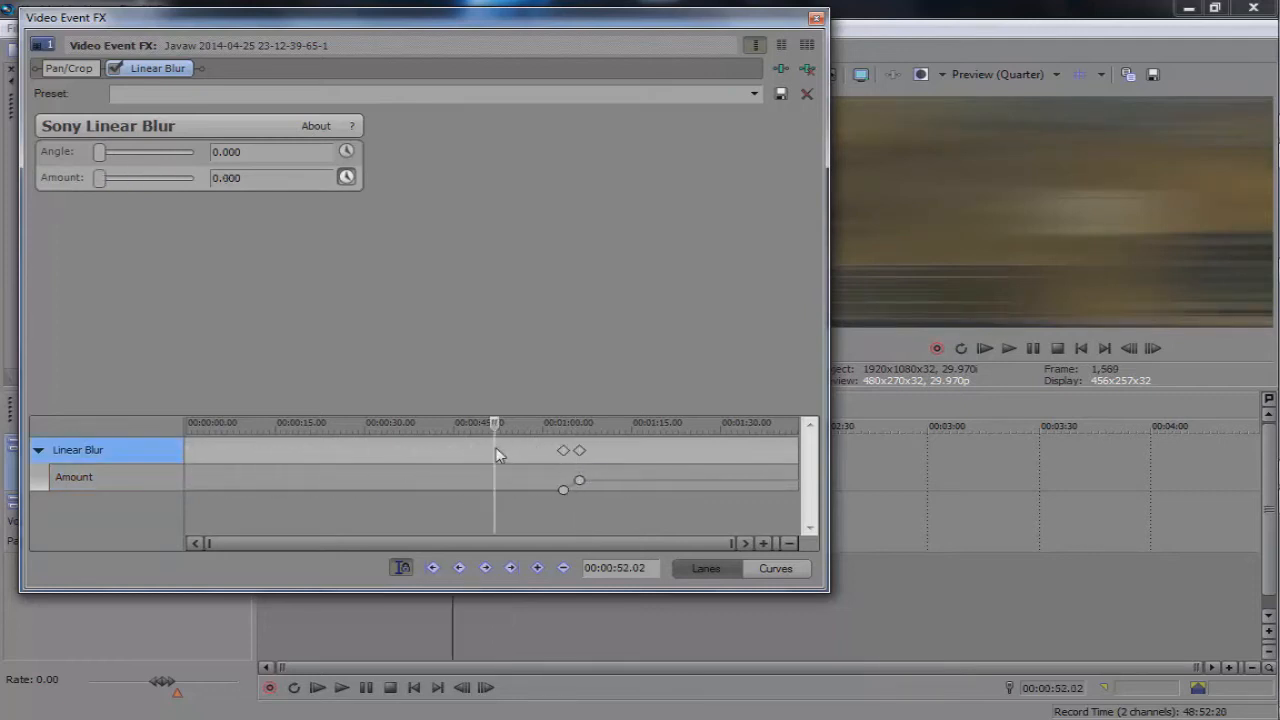
left_click(563, 452)
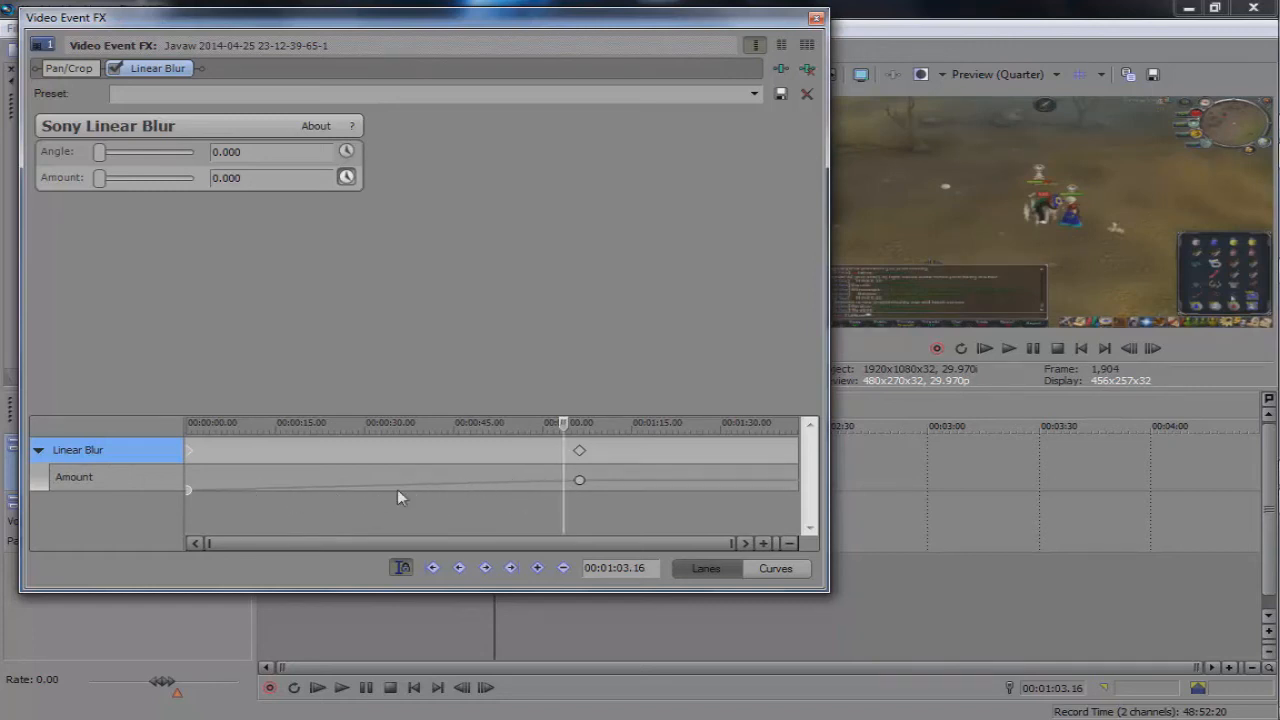
left_click(581, 459)
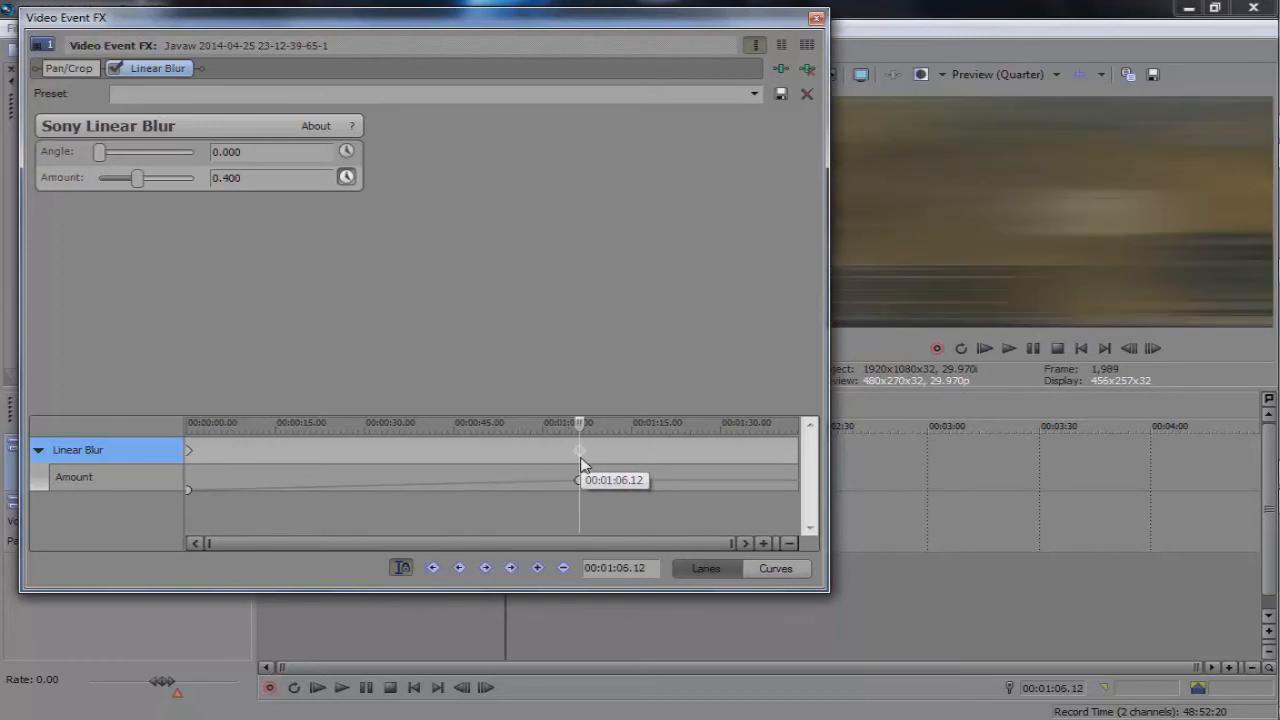
Remove Linear Blur from the video clip's effect chain and close the Video Event FX window
left_click(807, 70)
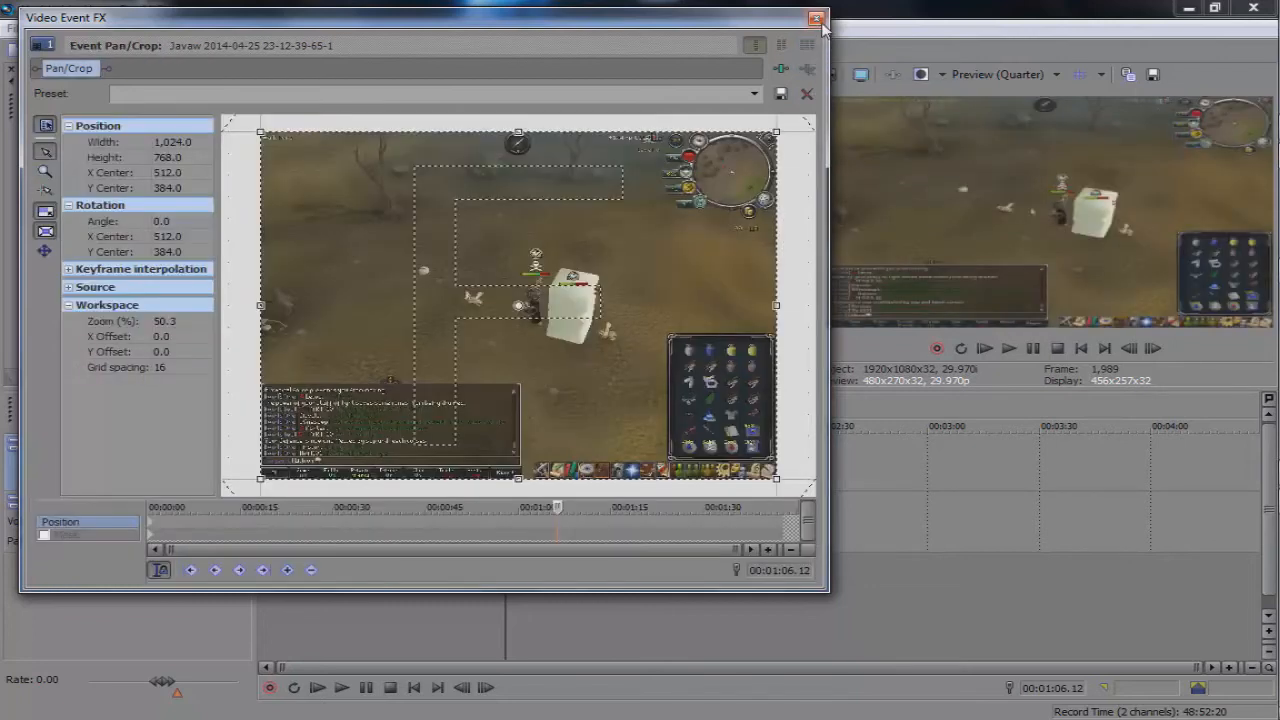
left_click(816, 19)
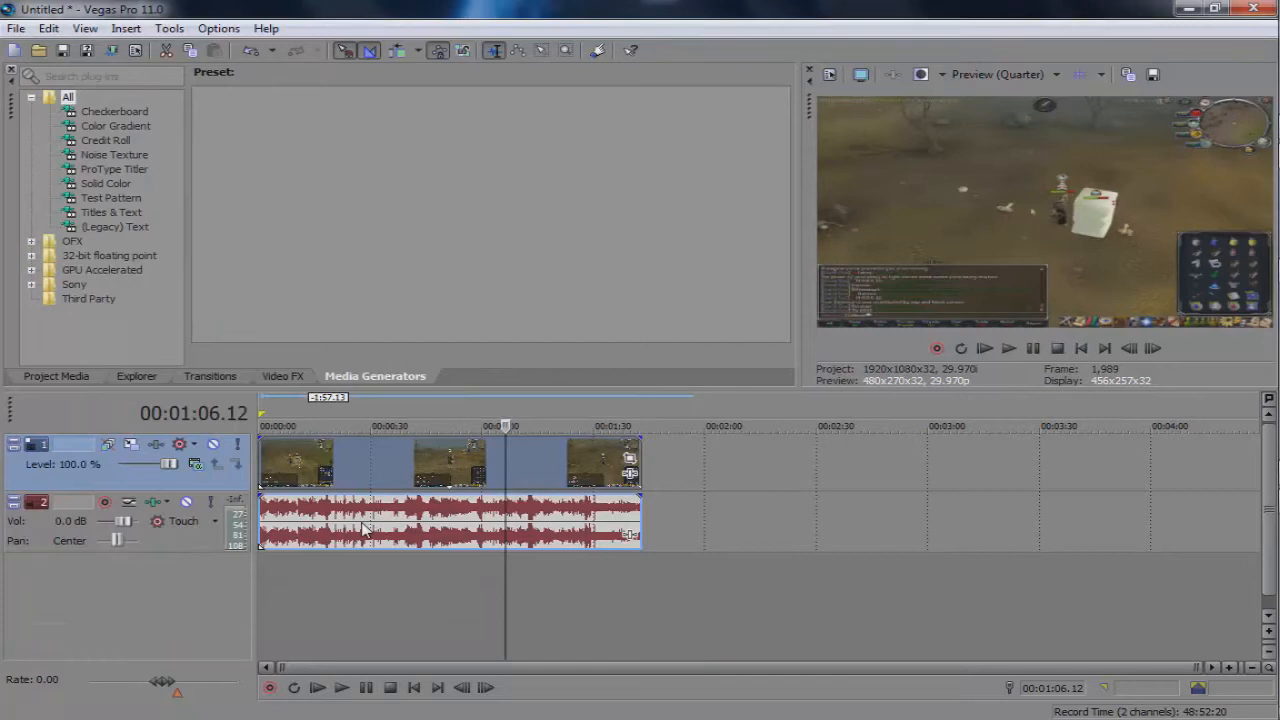
Add the Track EQ plug-in to the audio clip's event effects chain
left_click(322, 535)
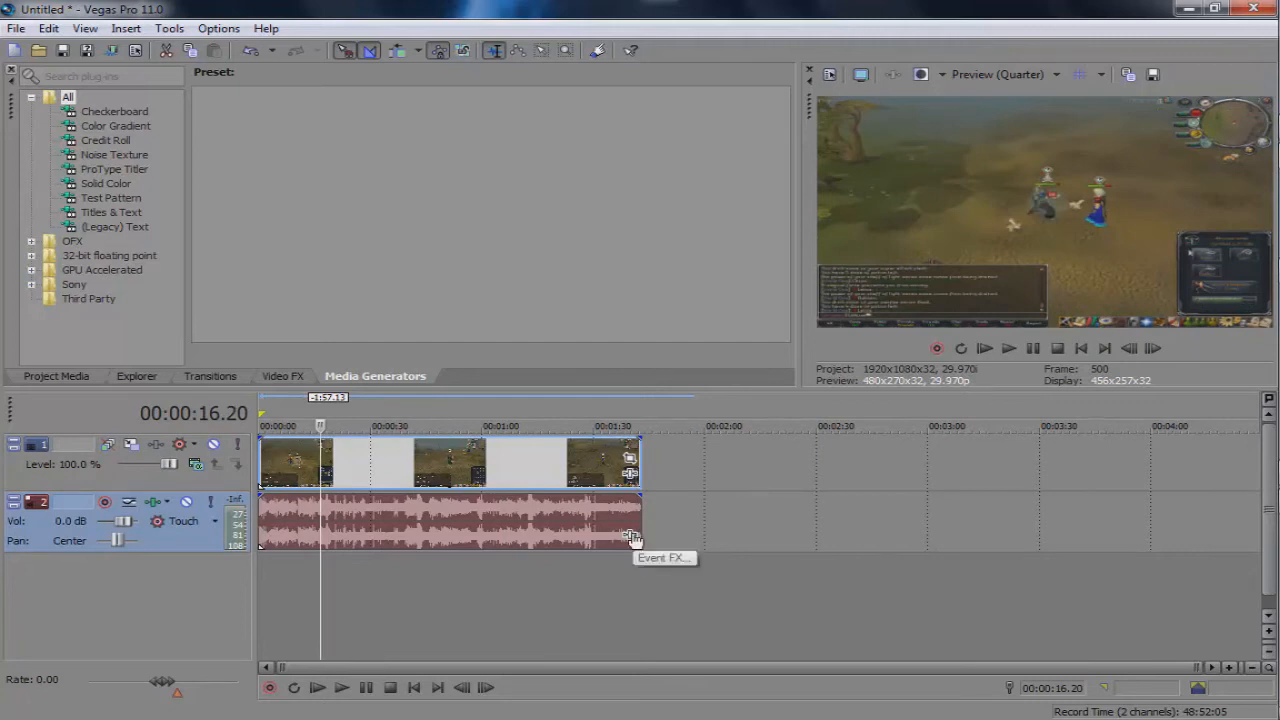
left_click(631, 536)
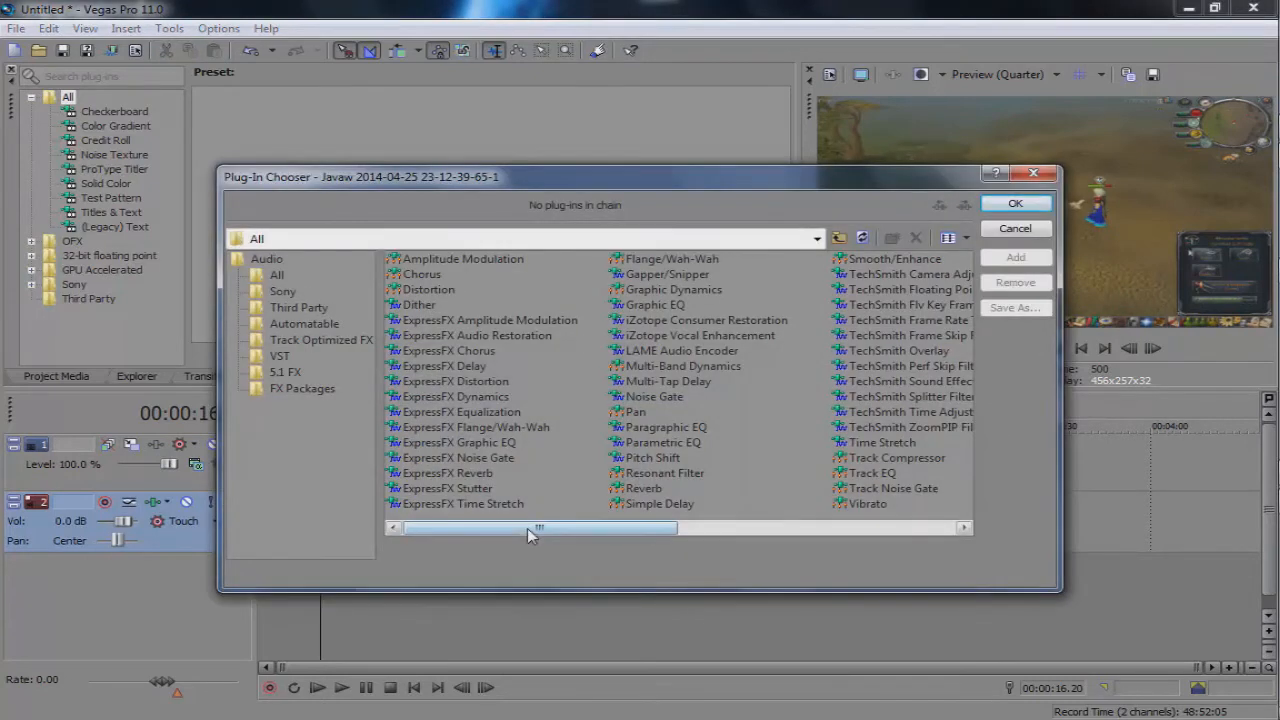
left_click_drag(526, 529, 666, 501)
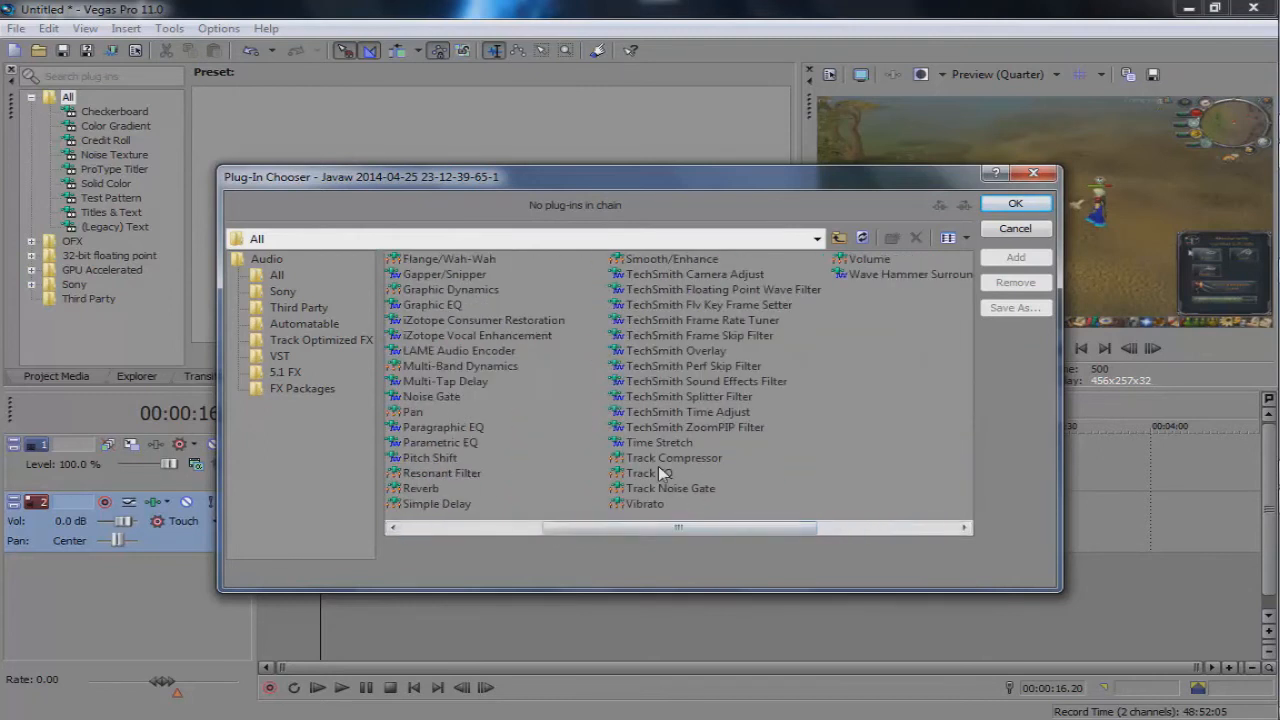
left_click(655, 476)
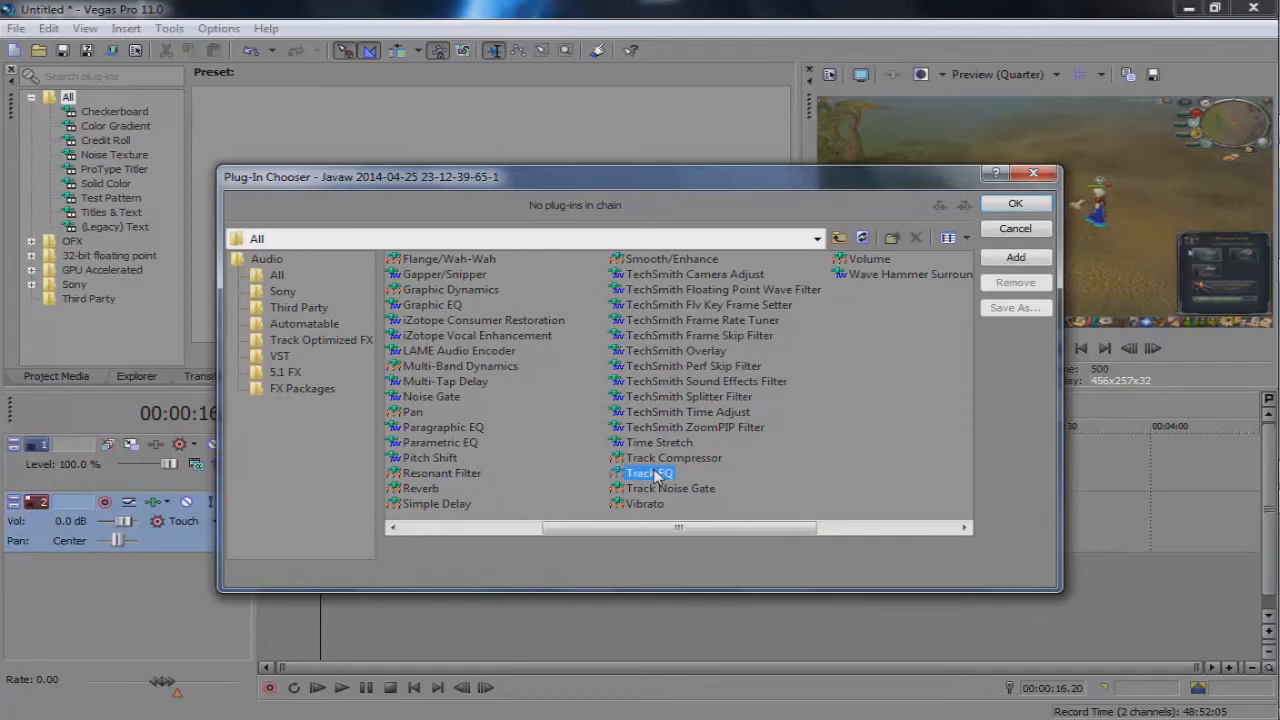
left_click(662, 351)
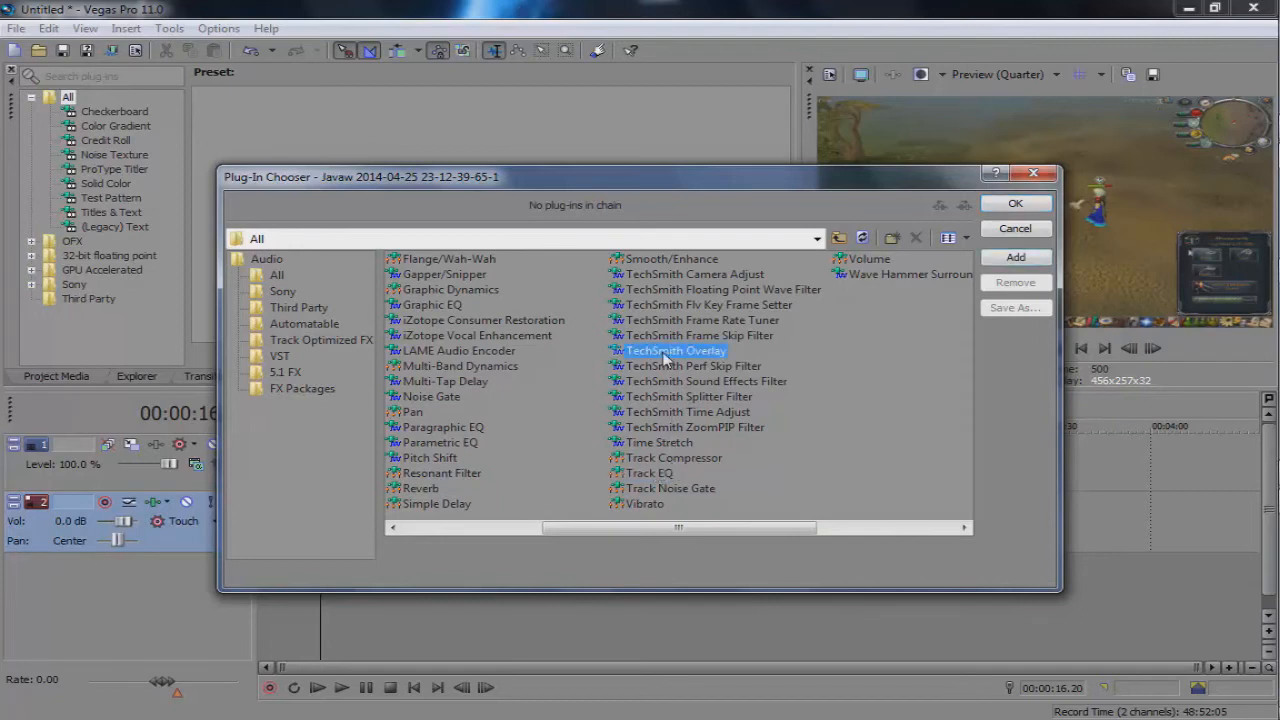
double_click(655, 476)
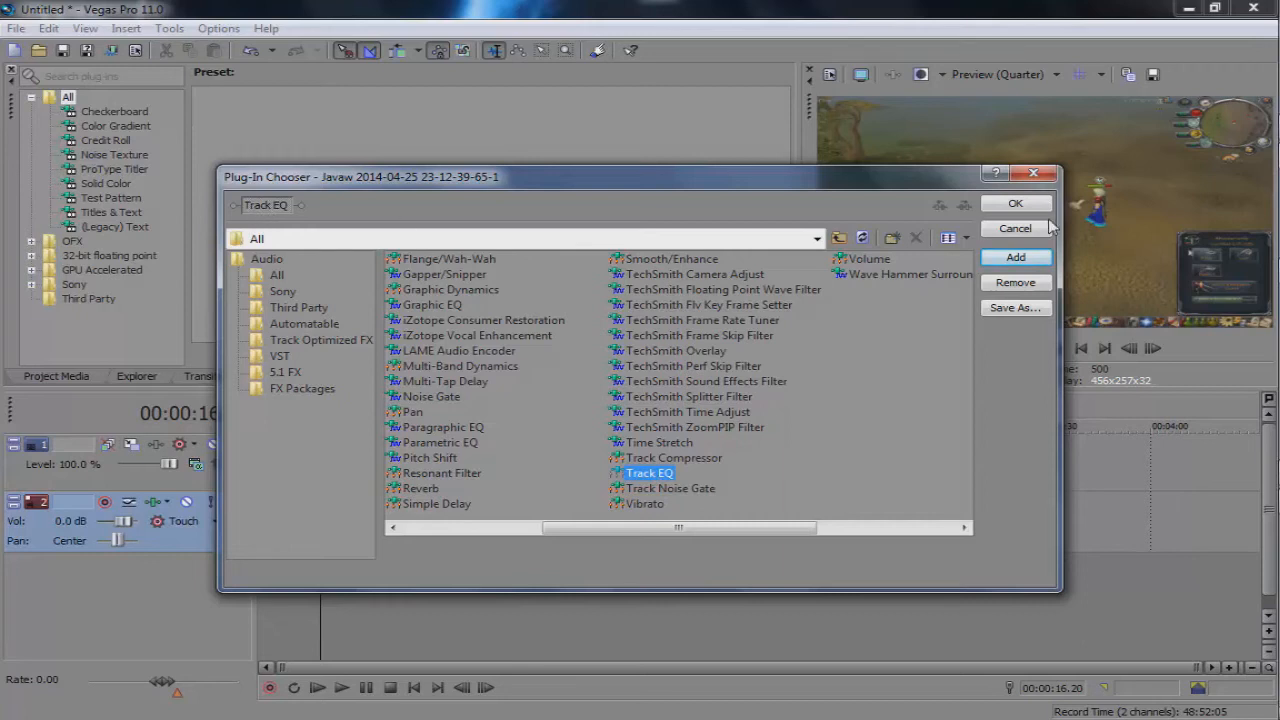
left_click(1015, 204)
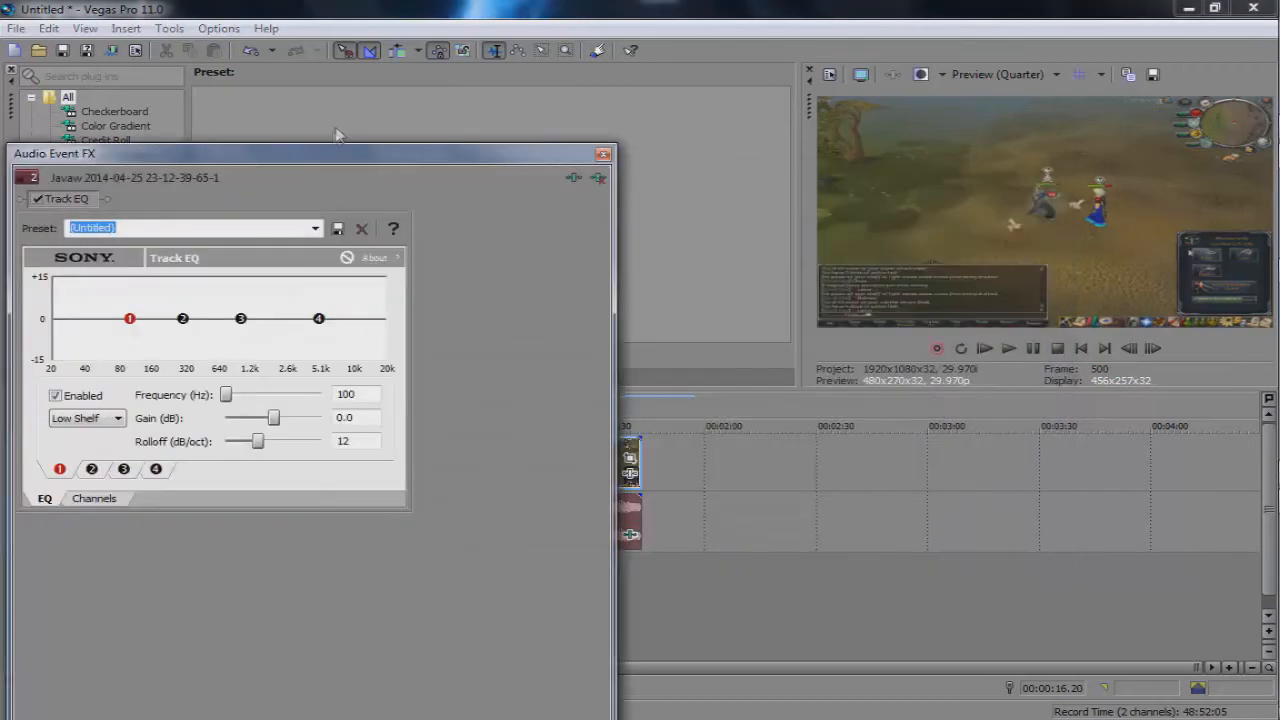
Dock the Audio Event FX window beside the video preview and float it again
left_click_drag(315, 163, 415, 162)
left_click_drag(450, 122, 448, 126)
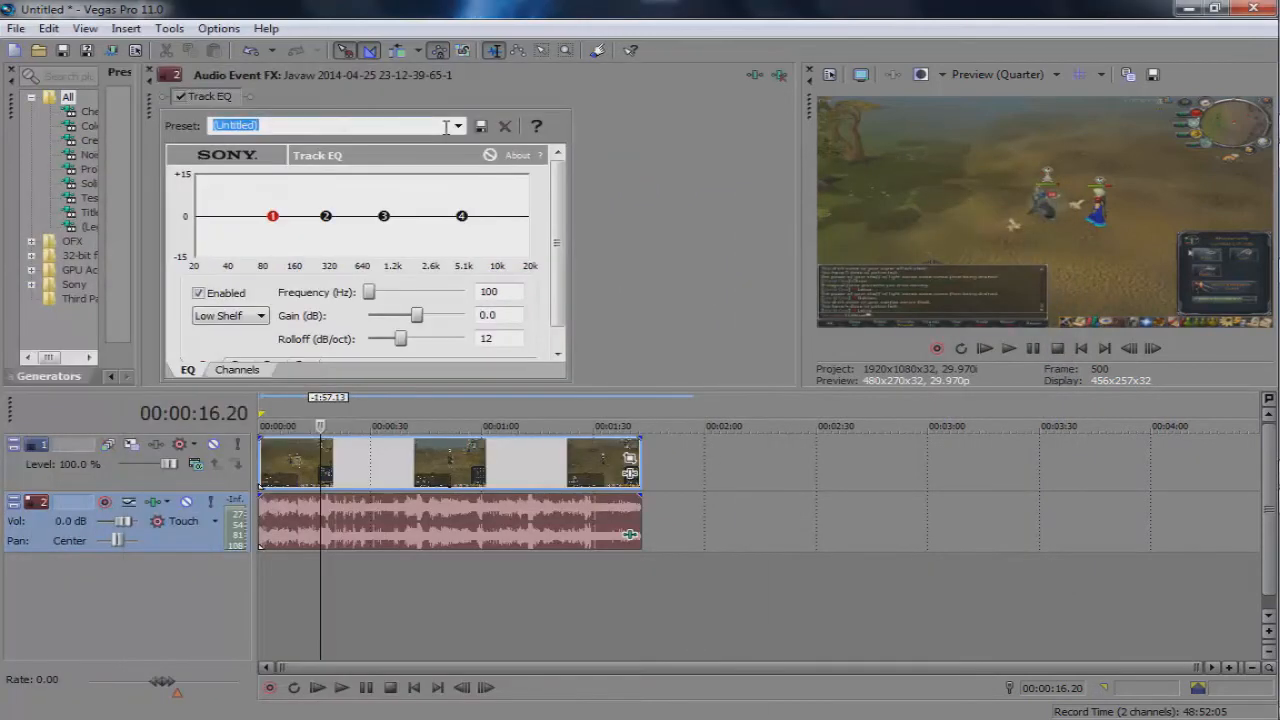
left_click_drag(144, 103, 201, 50)
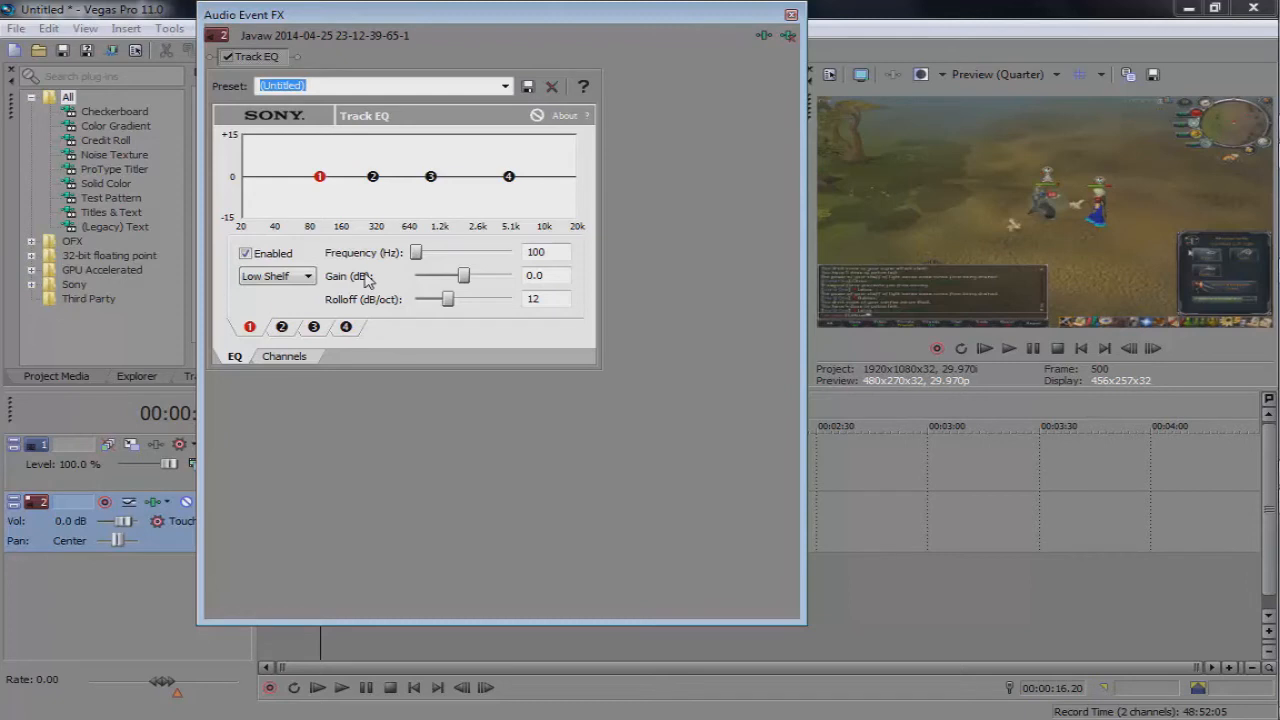
View the Track EQ settings for bands 2, 3 and 4
left_click(282, 327)
left_click(313, 327)
left_click(347, 330)
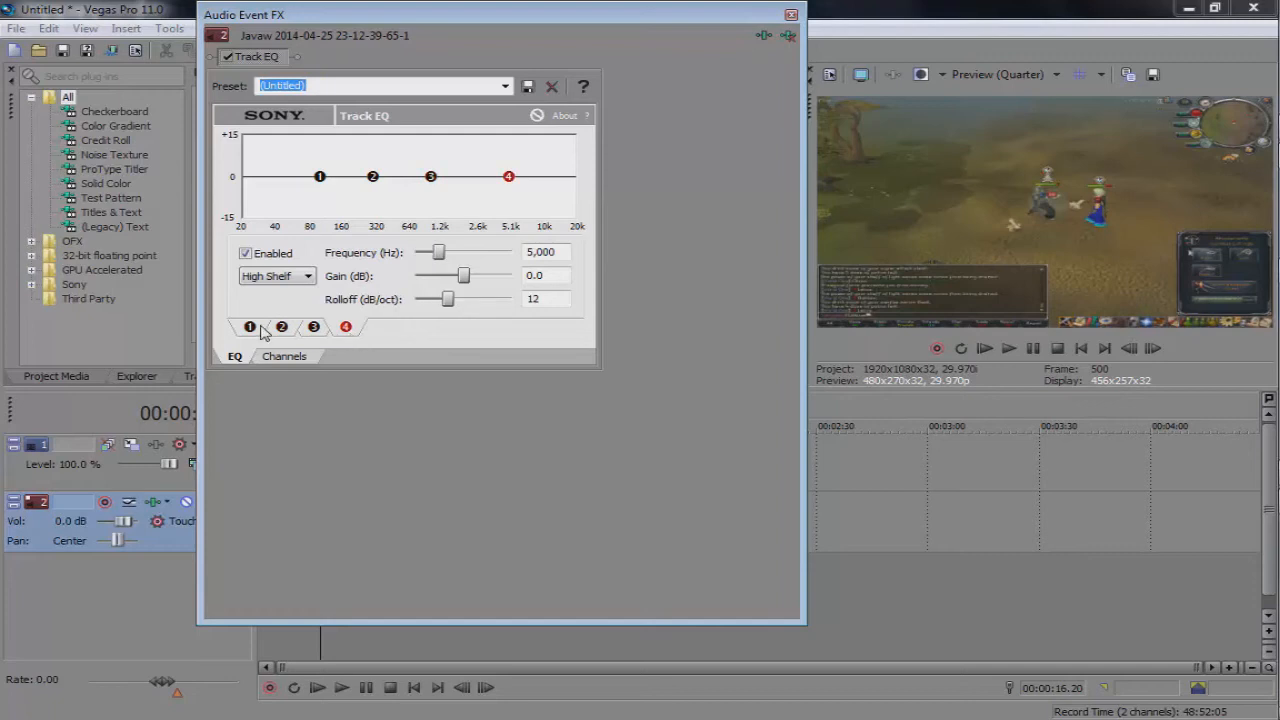
Reposition the floating Audio Event FX window and shrink it to fit closely around the Track EQ controls
double_click(679, 15)
left_click_drag(695, 113, 756, 1)
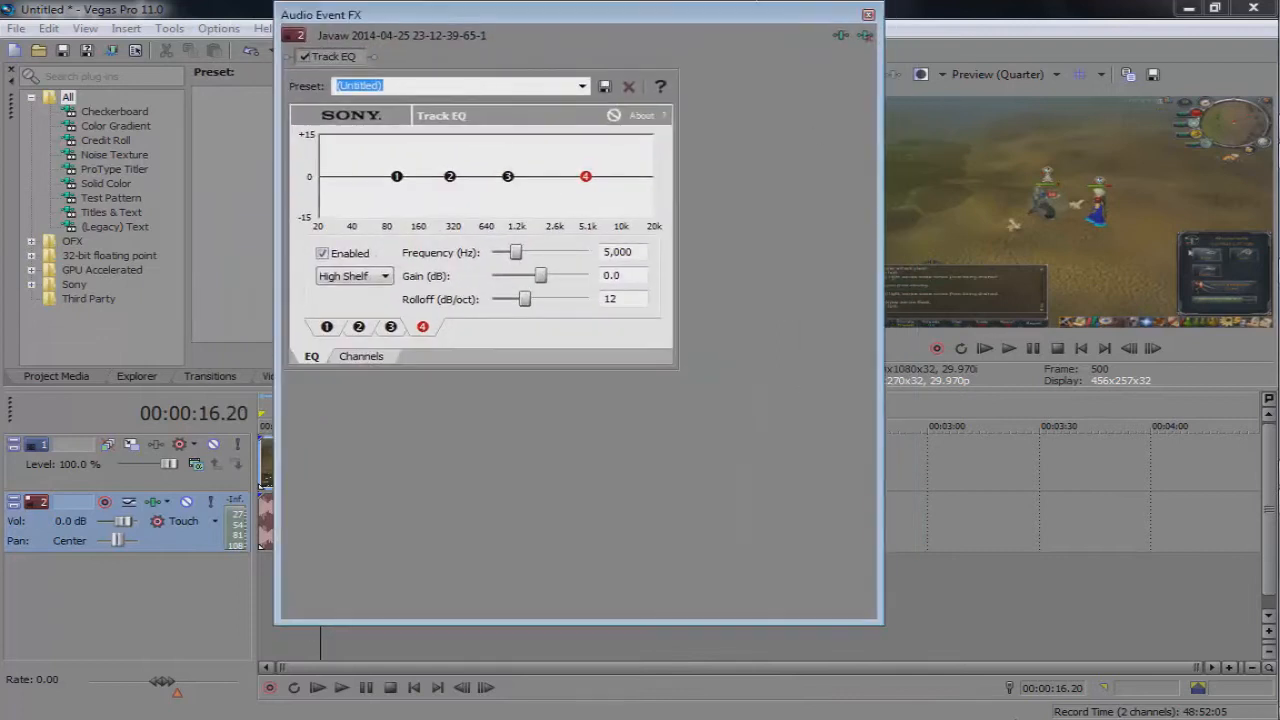
left_click_drag(878, 622, 760, 408)
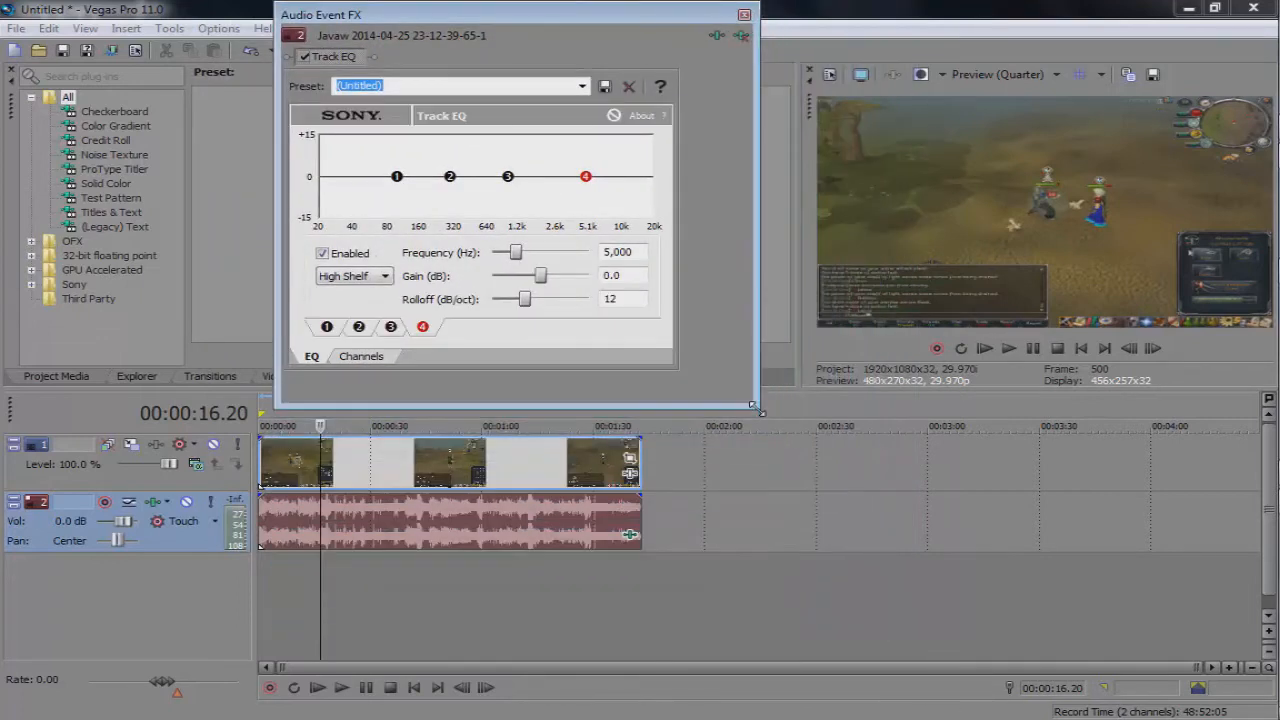
Try docking the resized Audio Event FX window next to the media generators, undock it and close it
left_click_drag(367, 22, 262, 84)
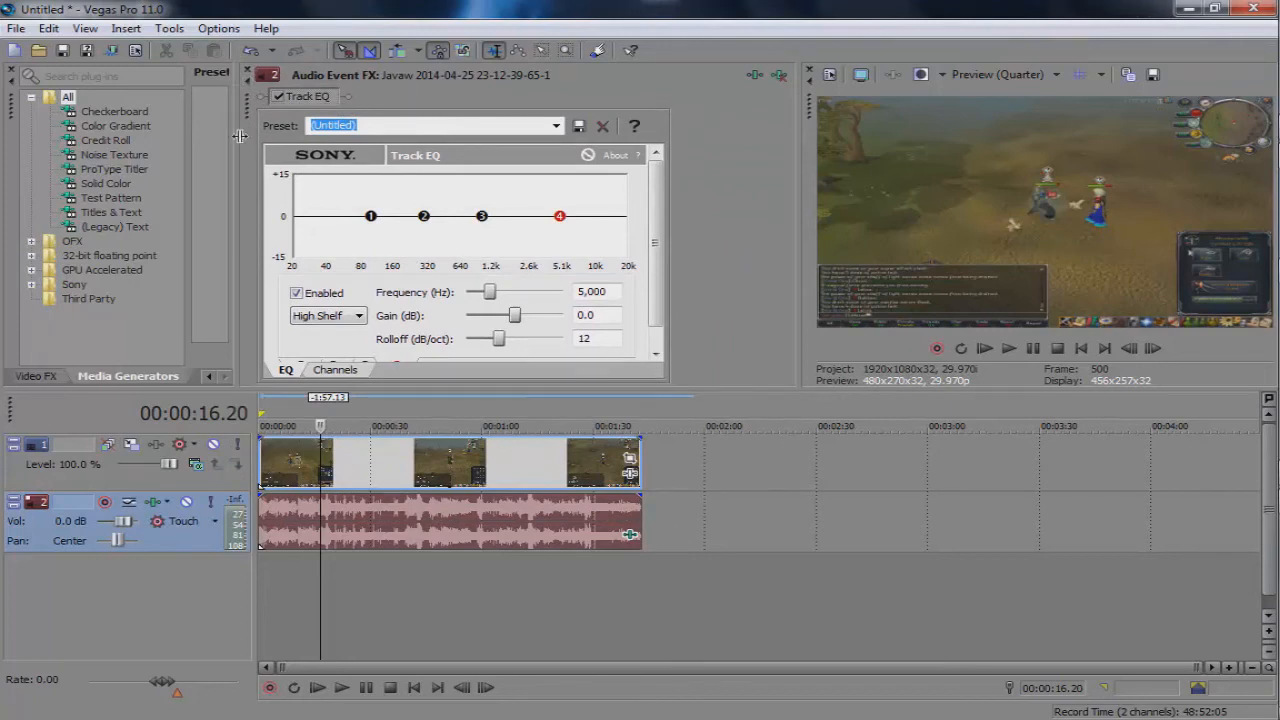
left_click_drag(241, 138, 237, 166)
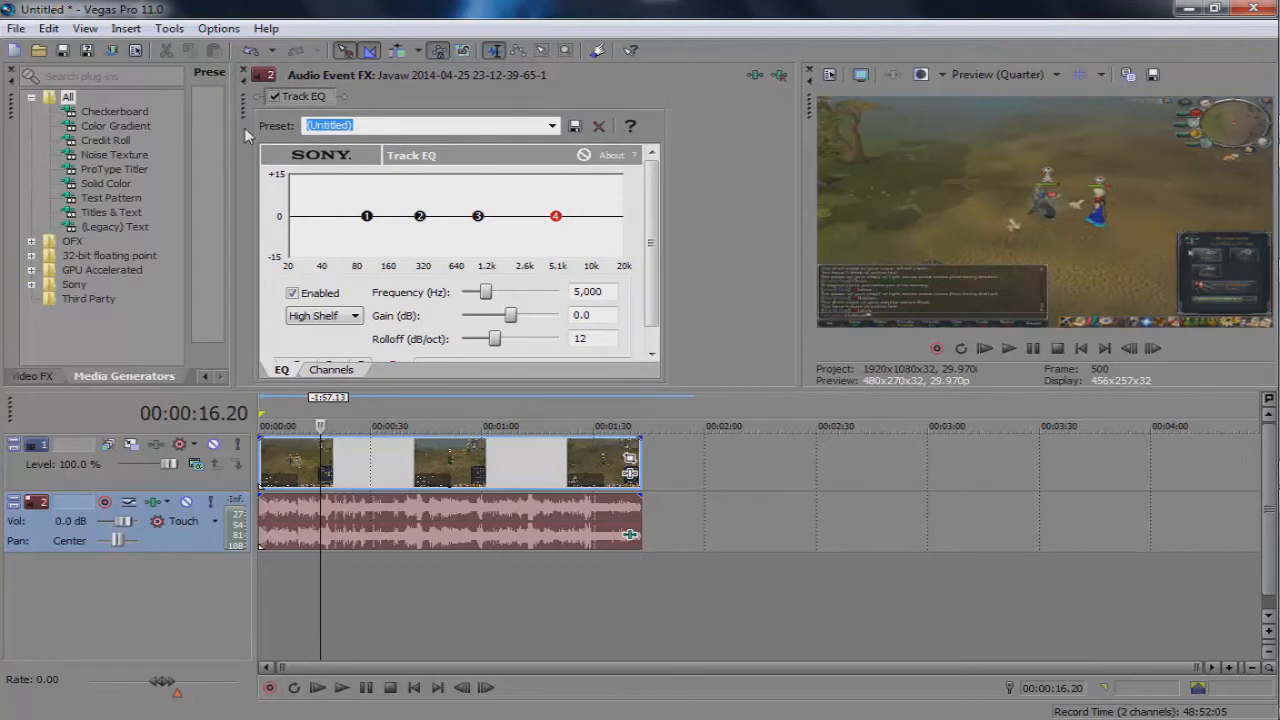
left_click_drag(247, 145, 427, 243)
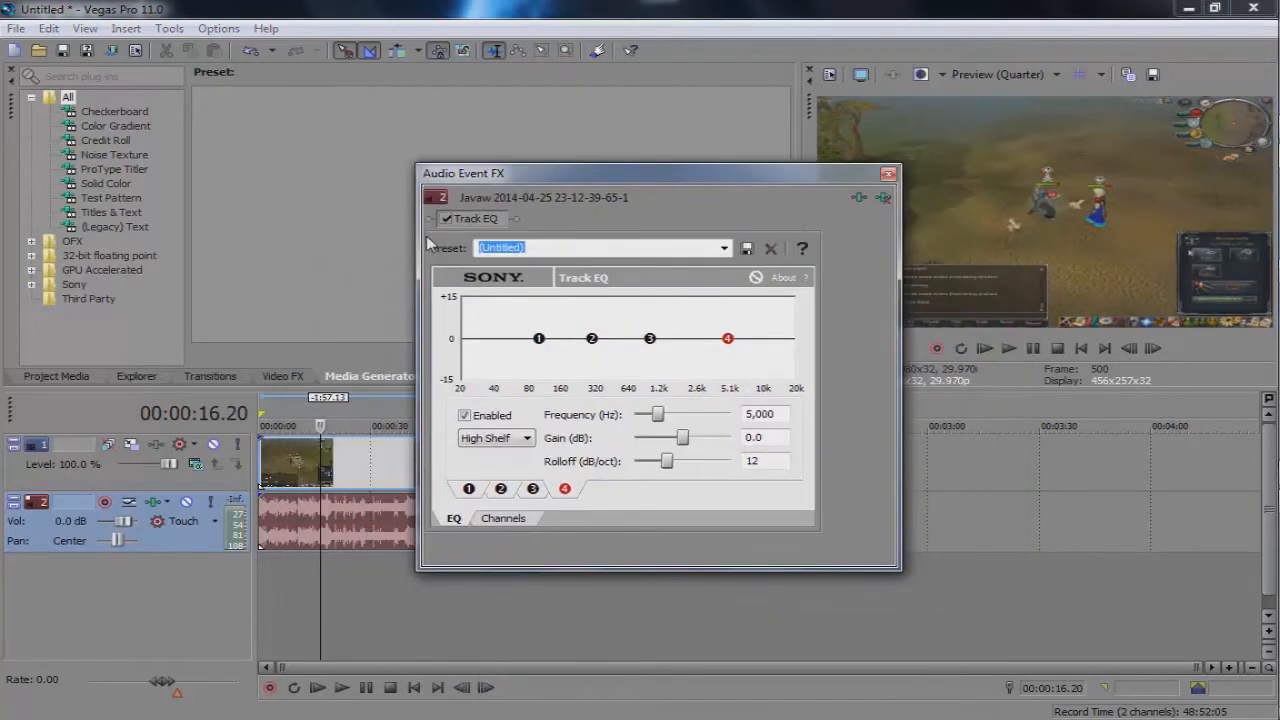
left_click(888, 173)
Open Event Pan/Crop for the video clip, try docking and undocking its window, and close it
left_click(631, 458)
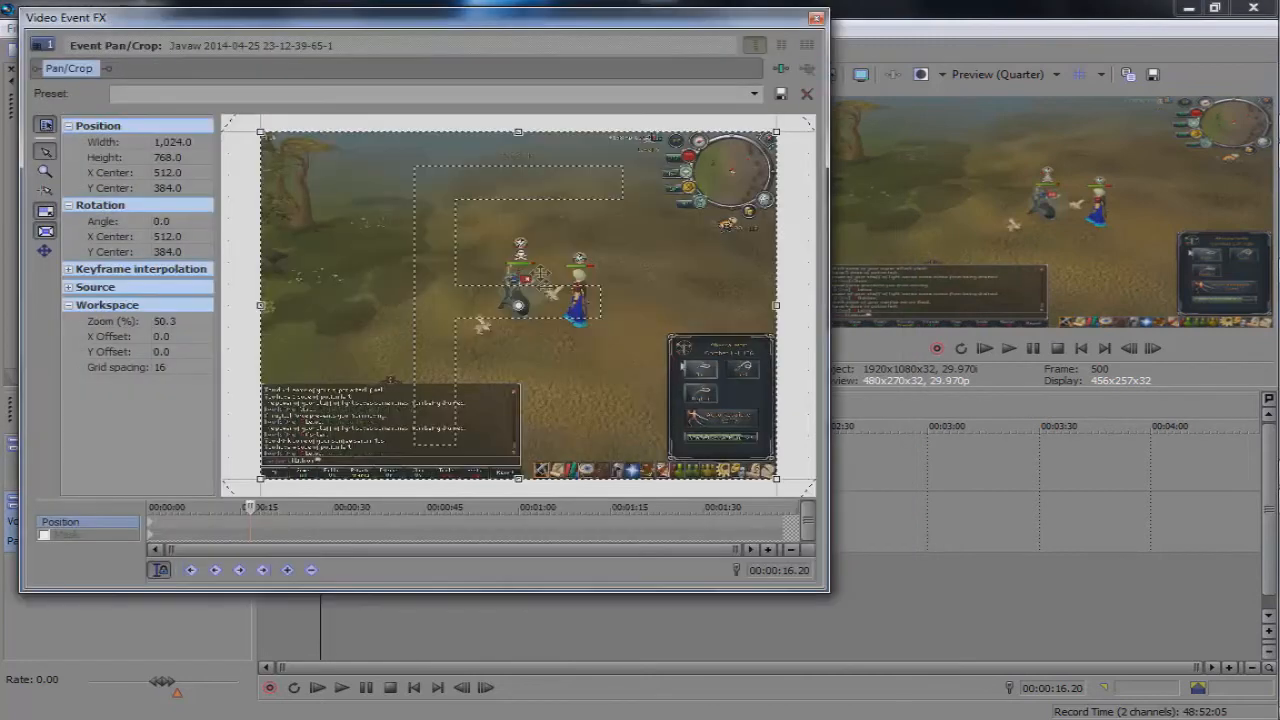
left_click_drag(175, 20, 362, 100)
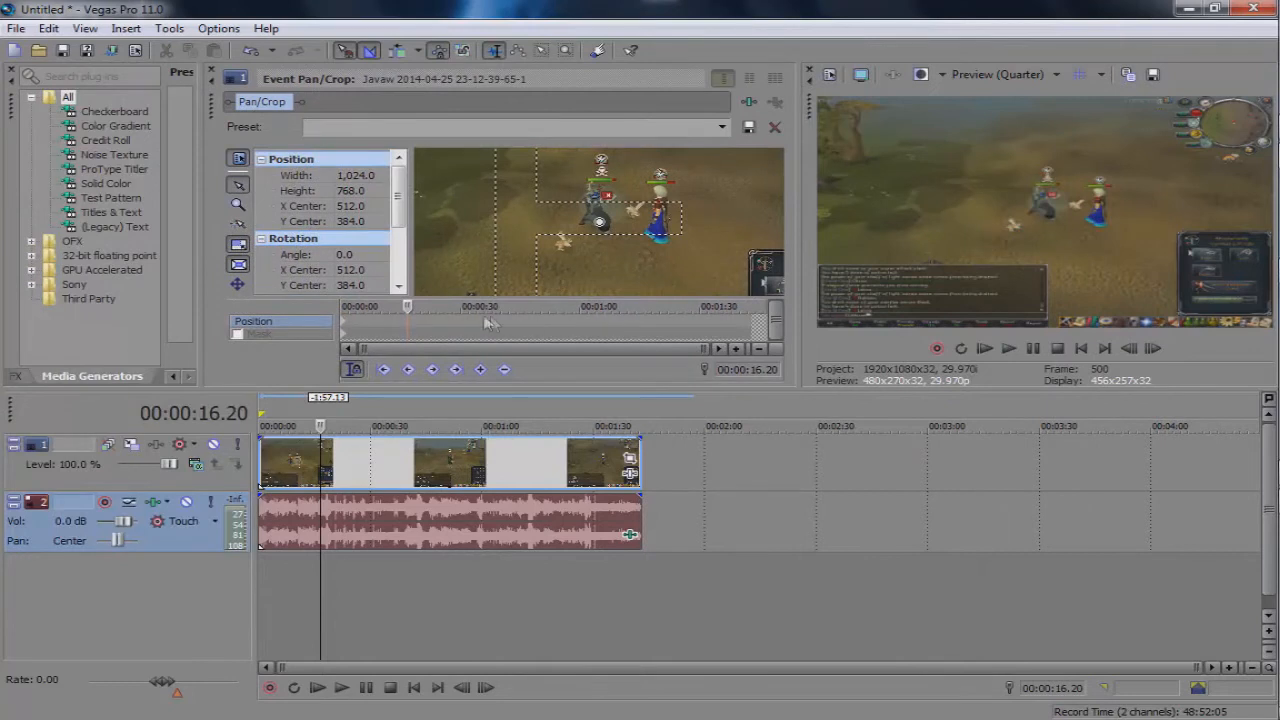
left_click_drag(470, 350, 486, 330)
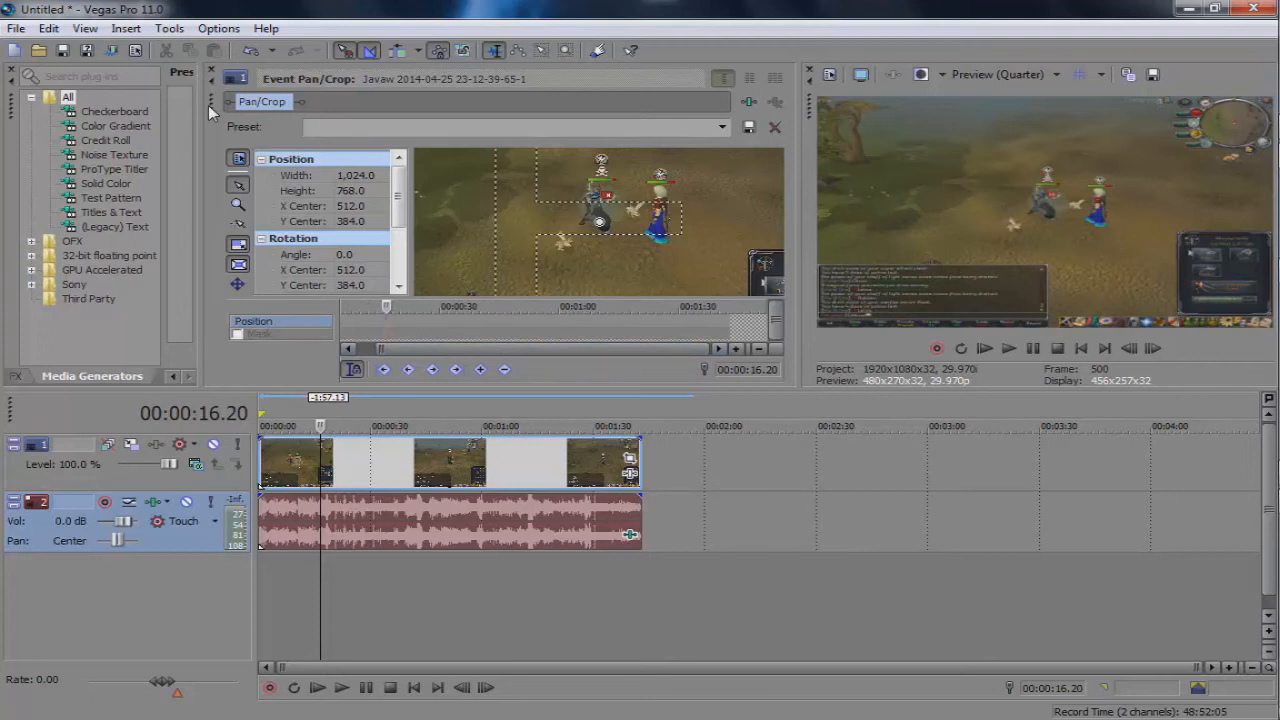
left_click_drag(210, 105, 338, 231)
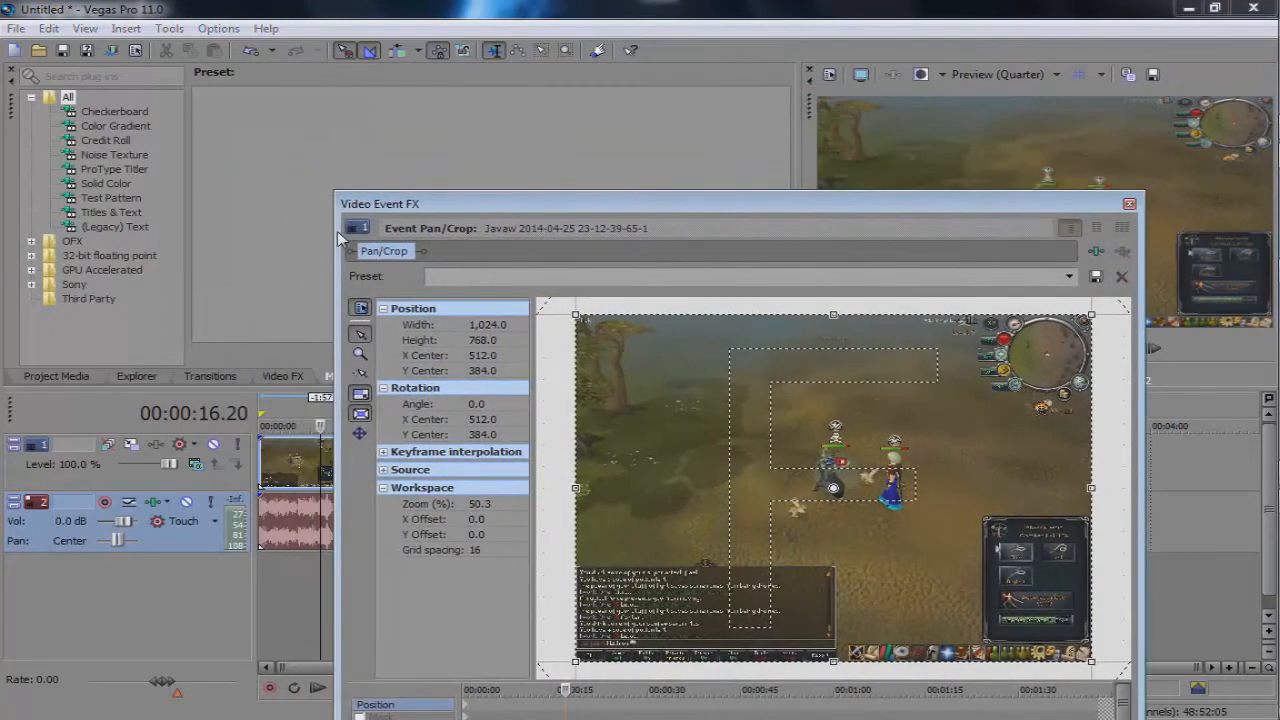
left_click(1129, 203)
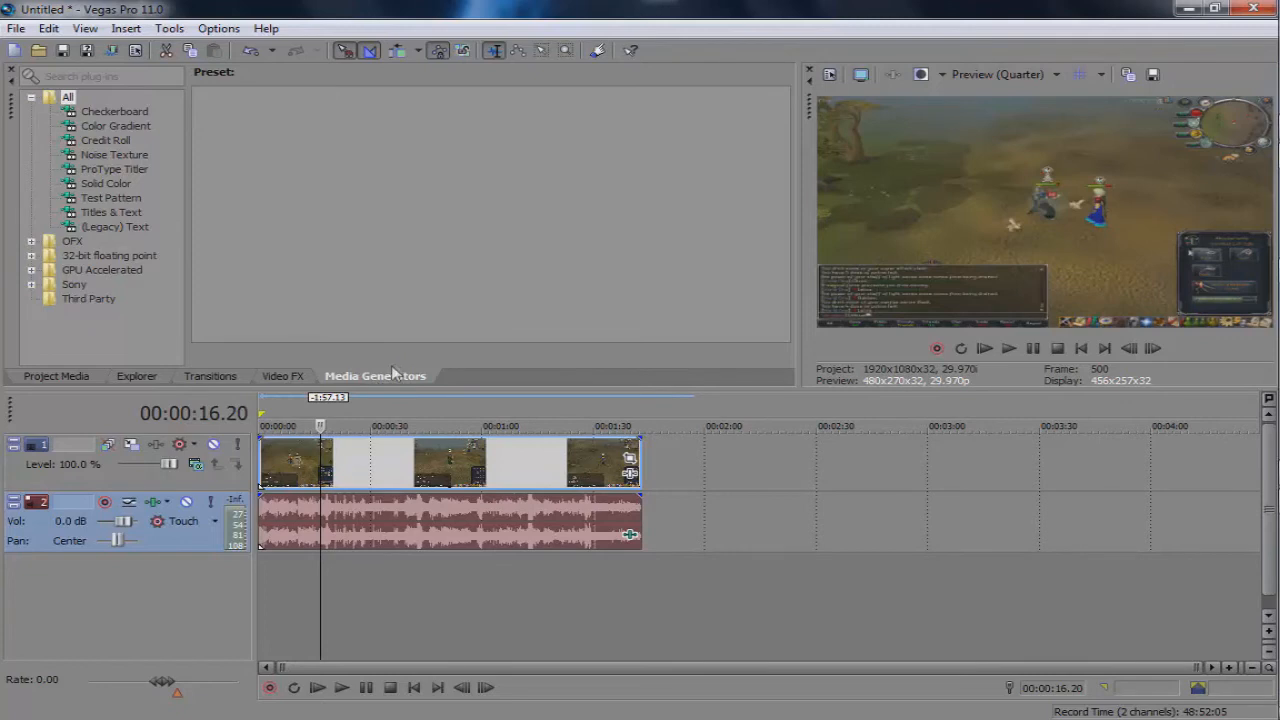
Look through the project media, the file explorer and the transitions, including the Clock Wipe presets
left_click(79, 378)
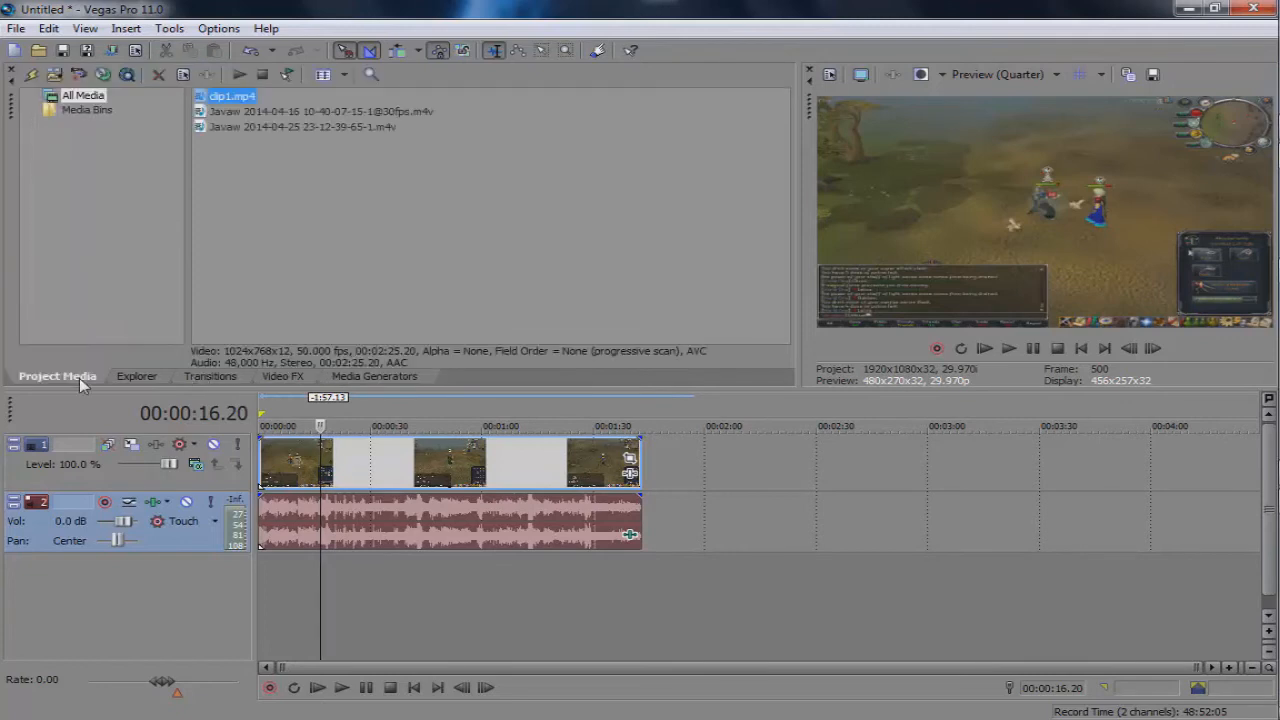
left_click(136, 377)
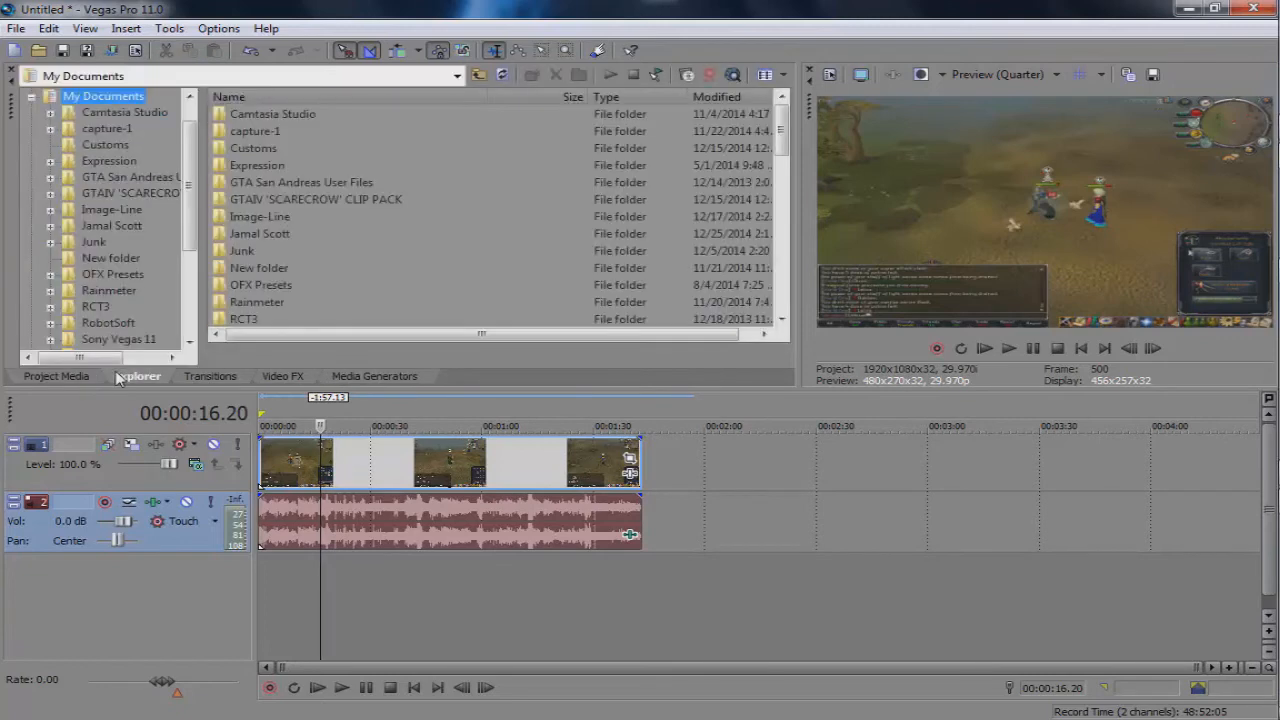
left_click(210, 377)
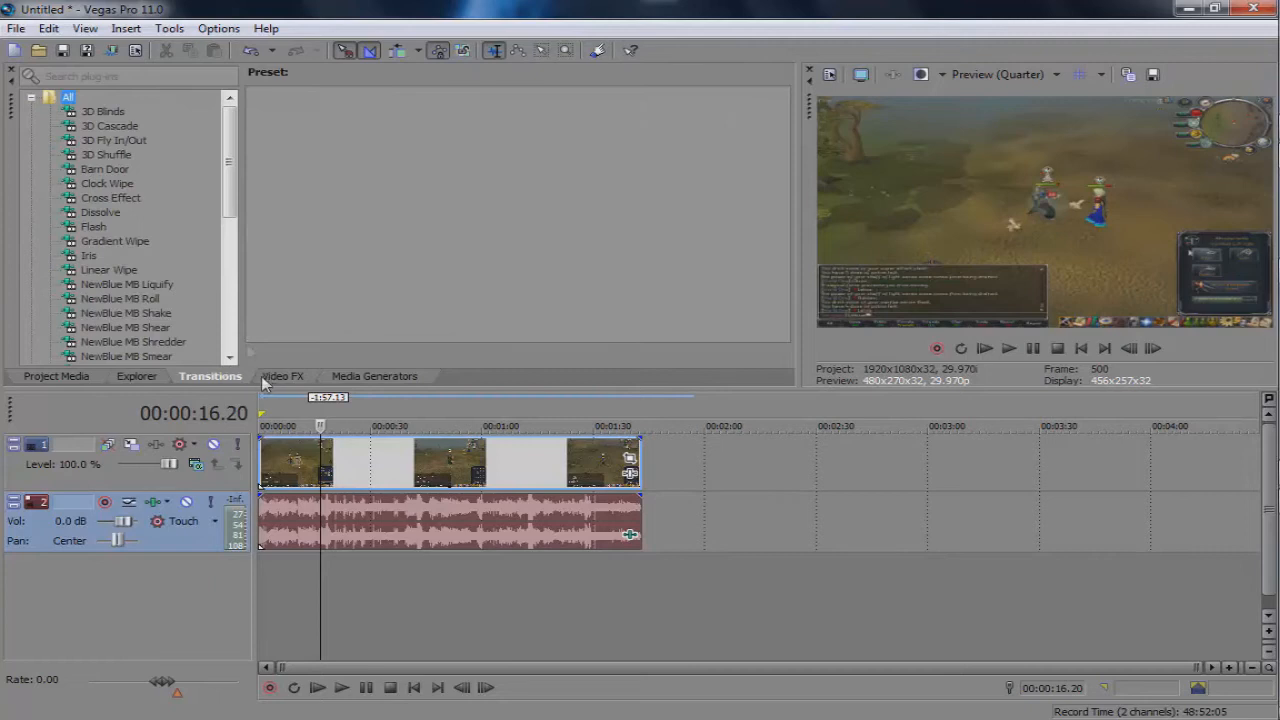
left_click(112, 184)
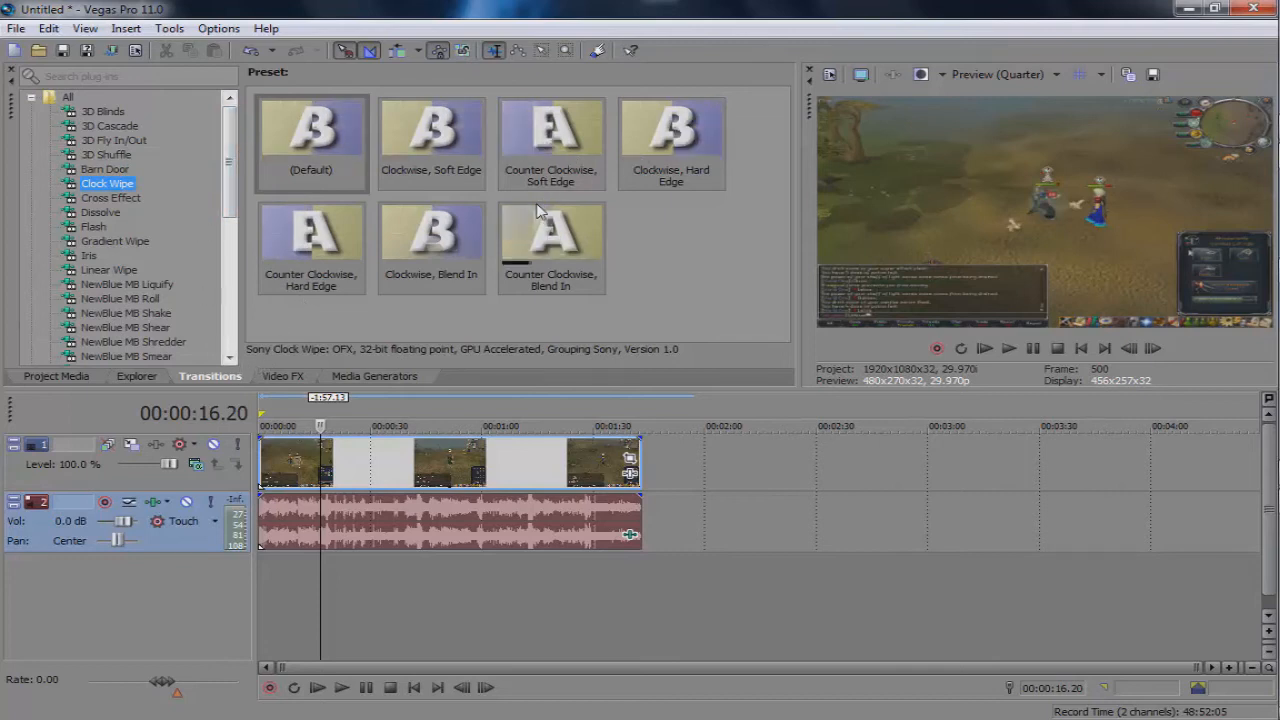
Browse the video effect presets, including Brightness and Contrast and Color Corrector, and return to the media generators
left_click(283, 376)
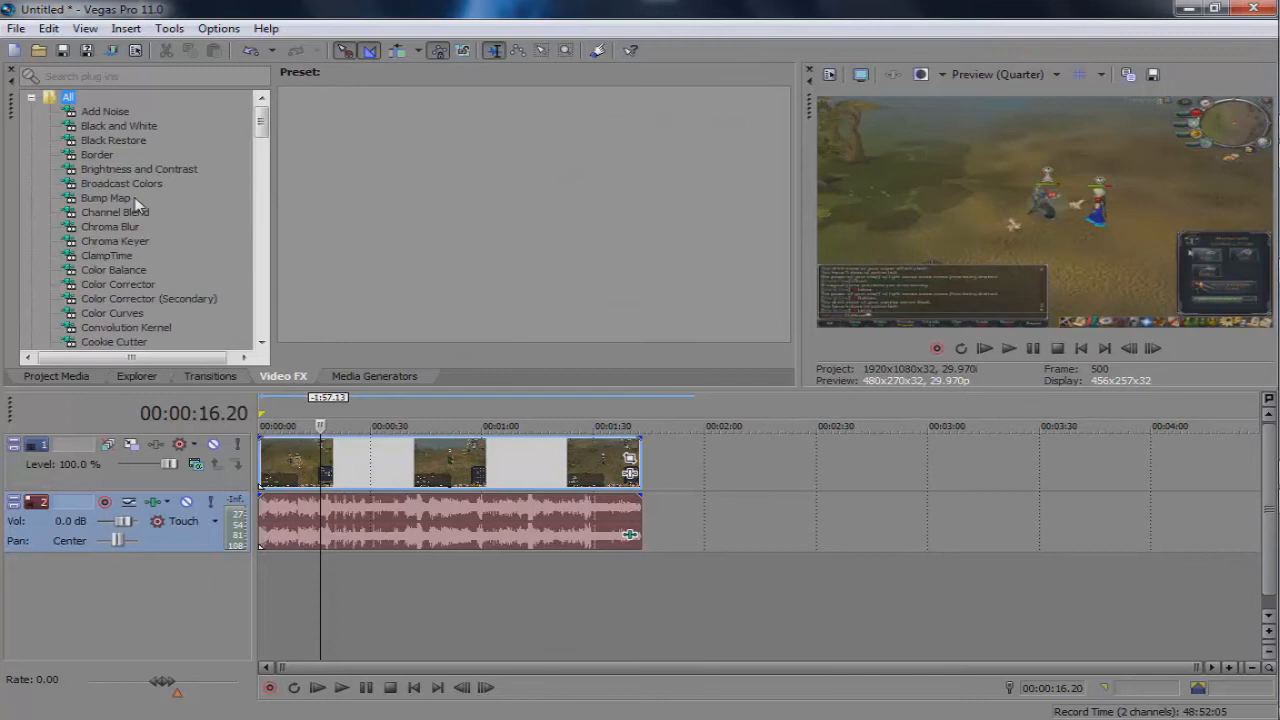
left_click(115, 228)
left_click(121, 173)
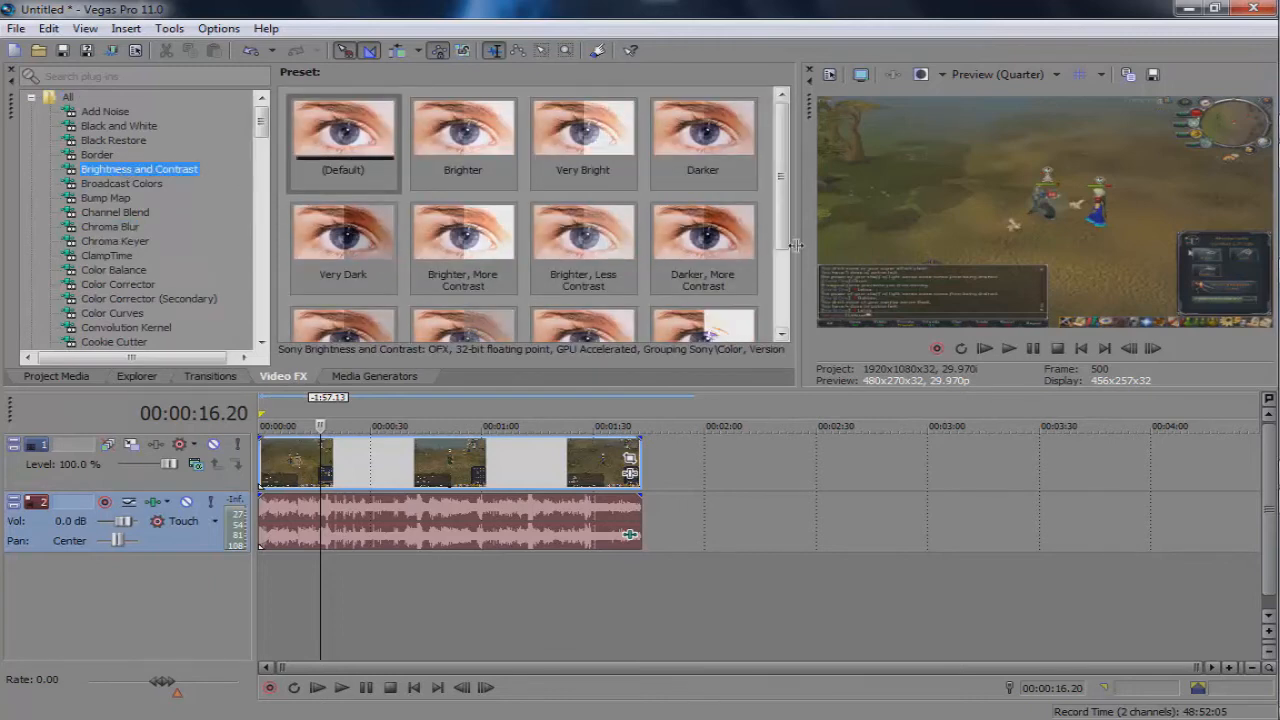
left_click_drag(786, 211, 778, 284)
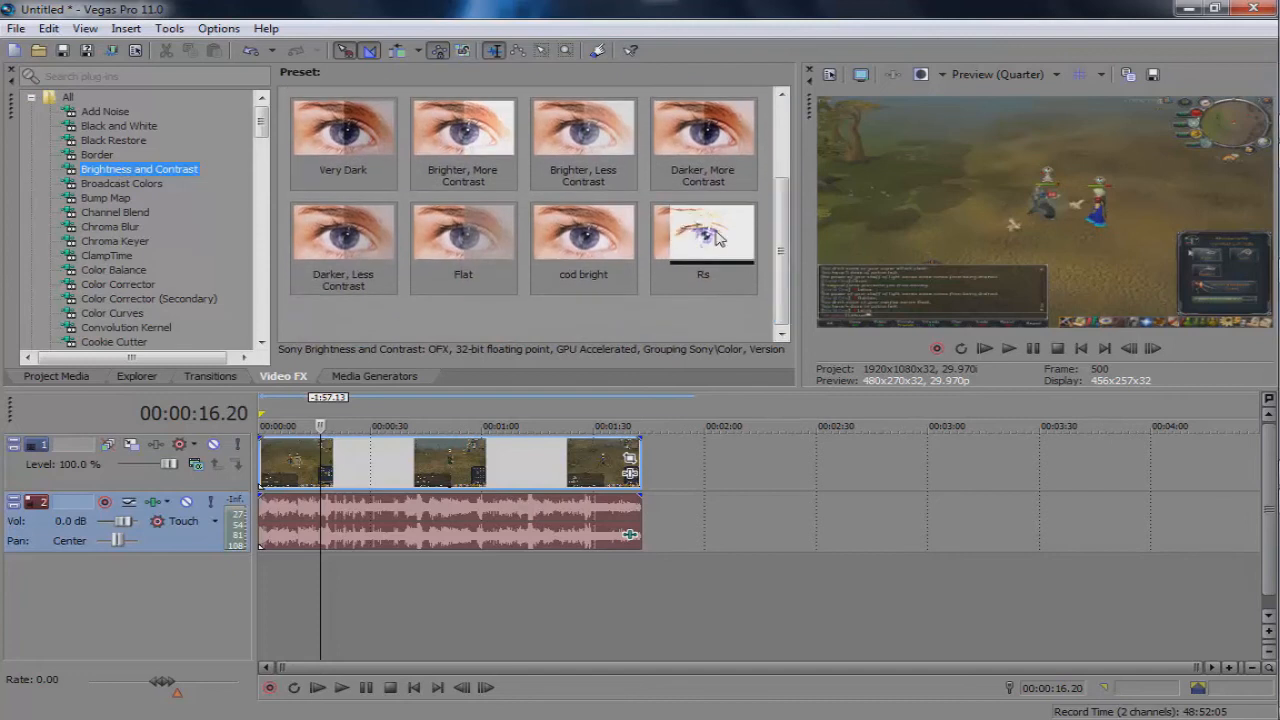
left_click(125, 241)
left_click(150, 285)
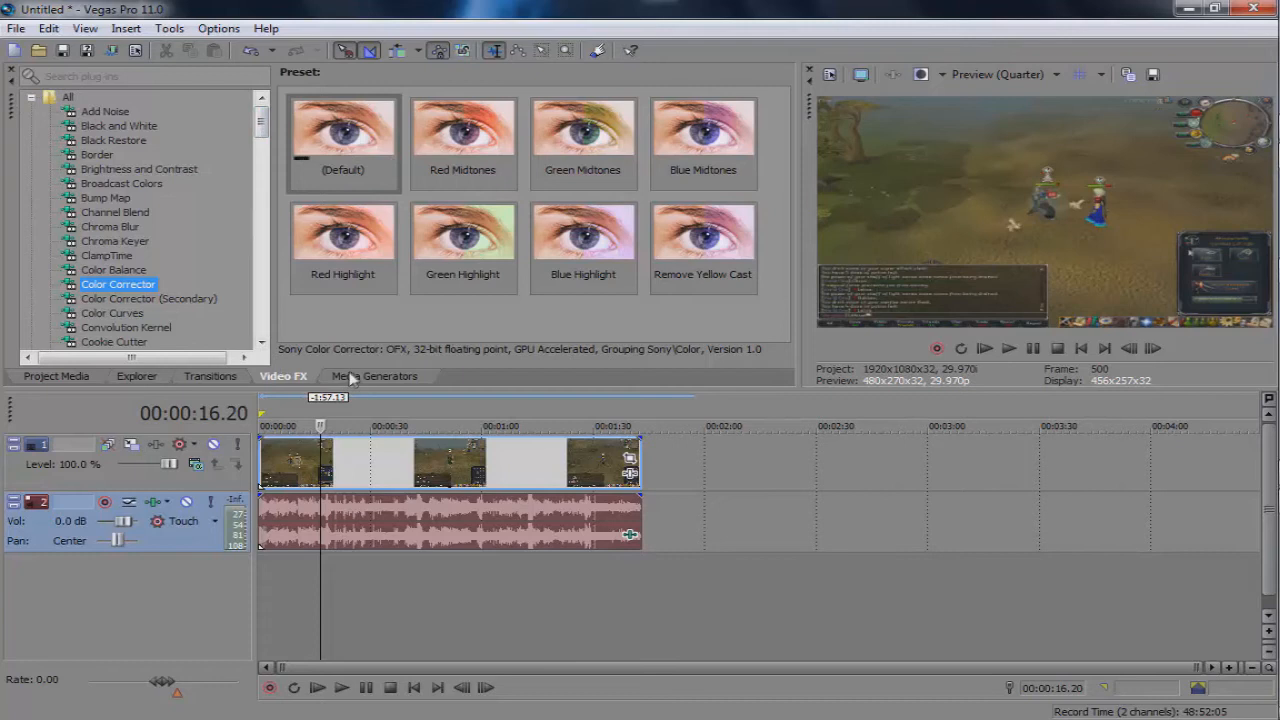
left_click(356, 377)
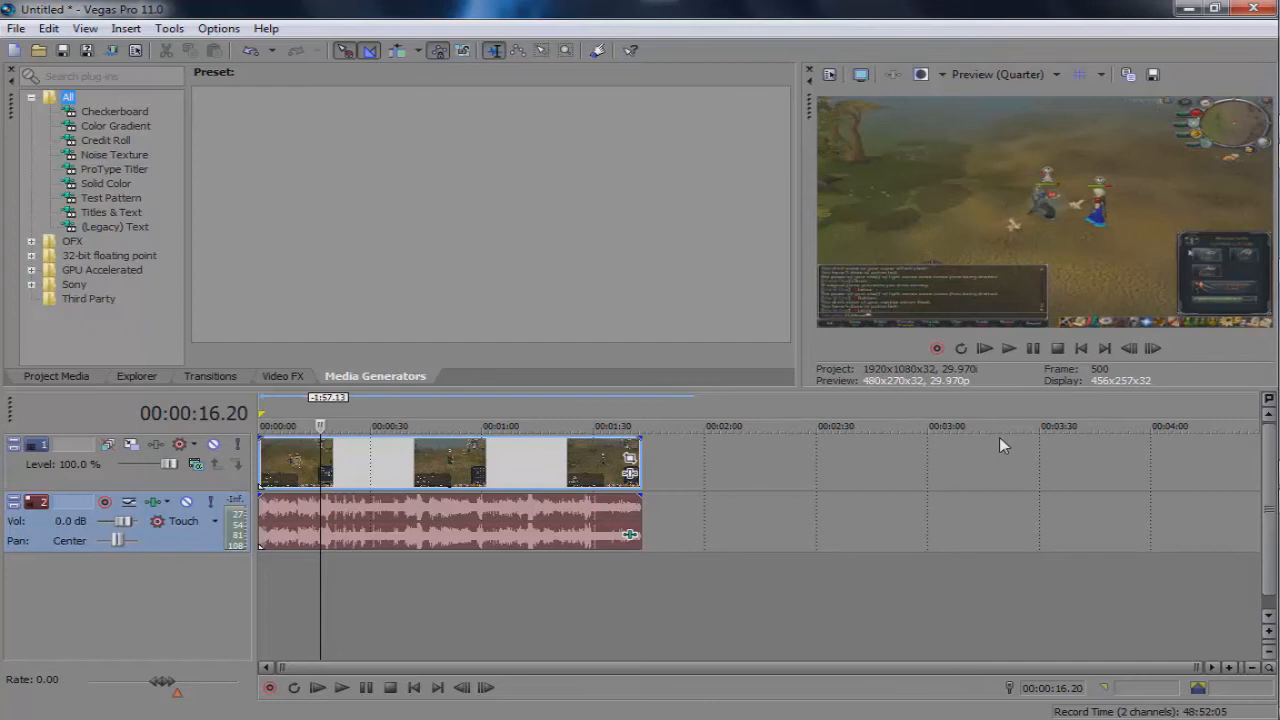
Jump the playhead to several points in the clip, play briefly from 00:00:43.25 and pause
left_click(486, 410)
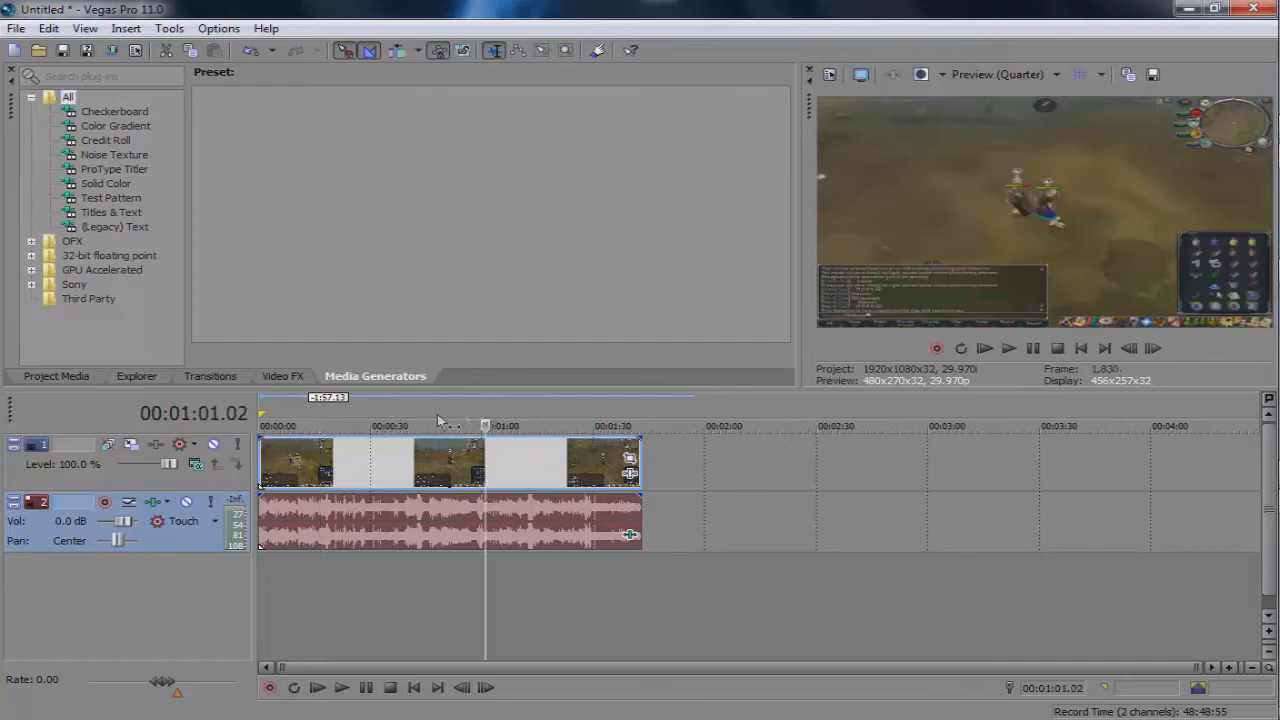
left_click(391, 418)
left_click(279, 421)
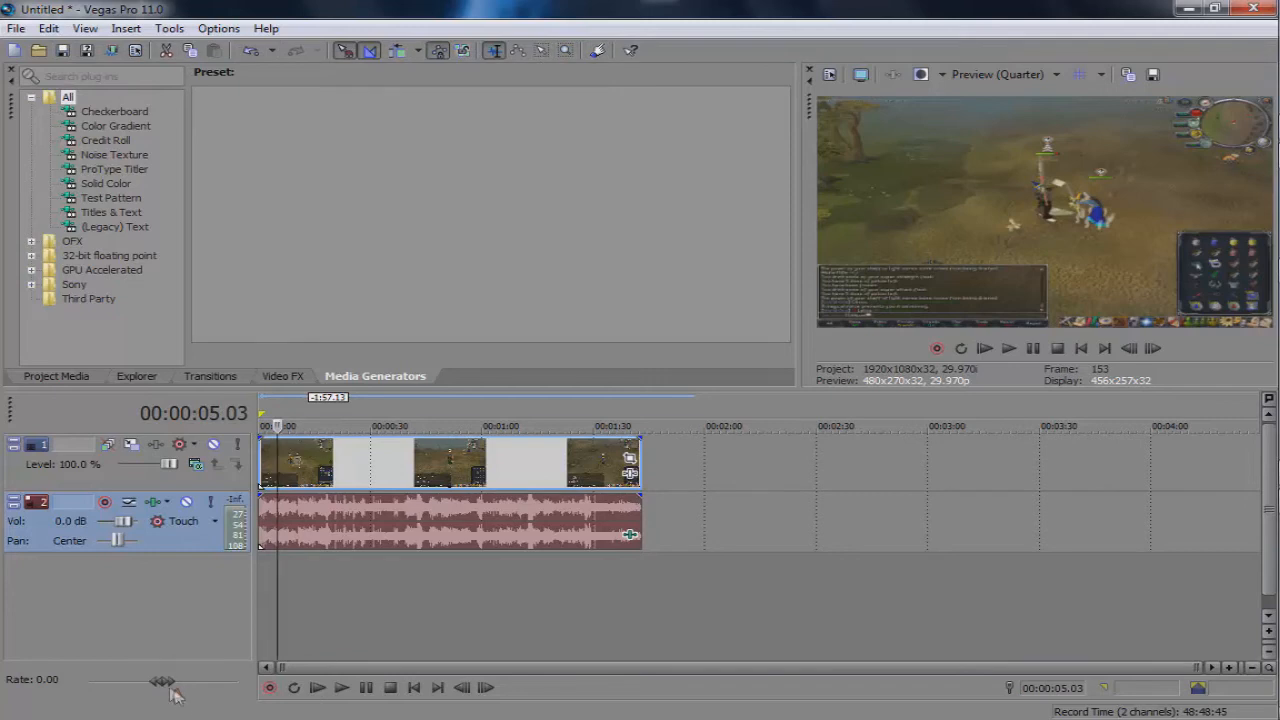
left_click(331, 418)
left_click(421, 416)
left_click(1015, 347)
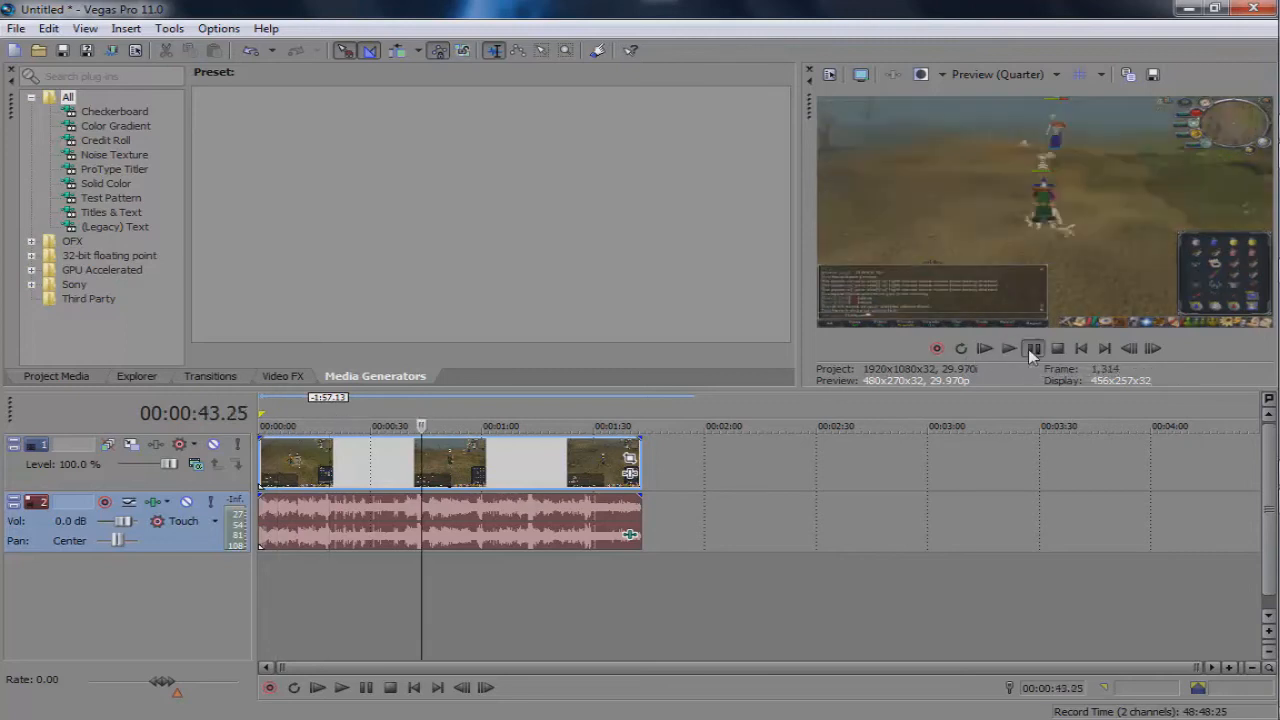
left_click(1028, 349)
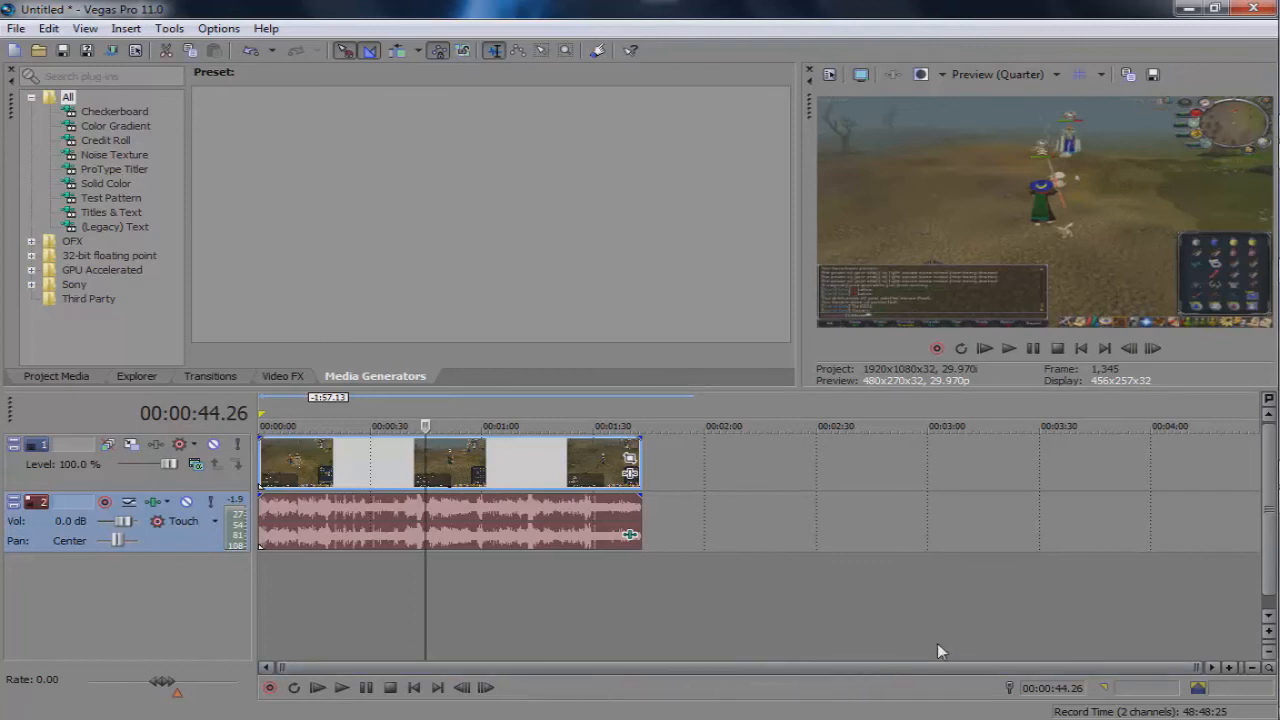
Jump between early and late points of the video clip on the timeline, and place the playhead back near its start
left_click(327, 408)
left_click(271, 415)
left_click(450, 480)
left_click(588, 485)
left_click(498, 465)
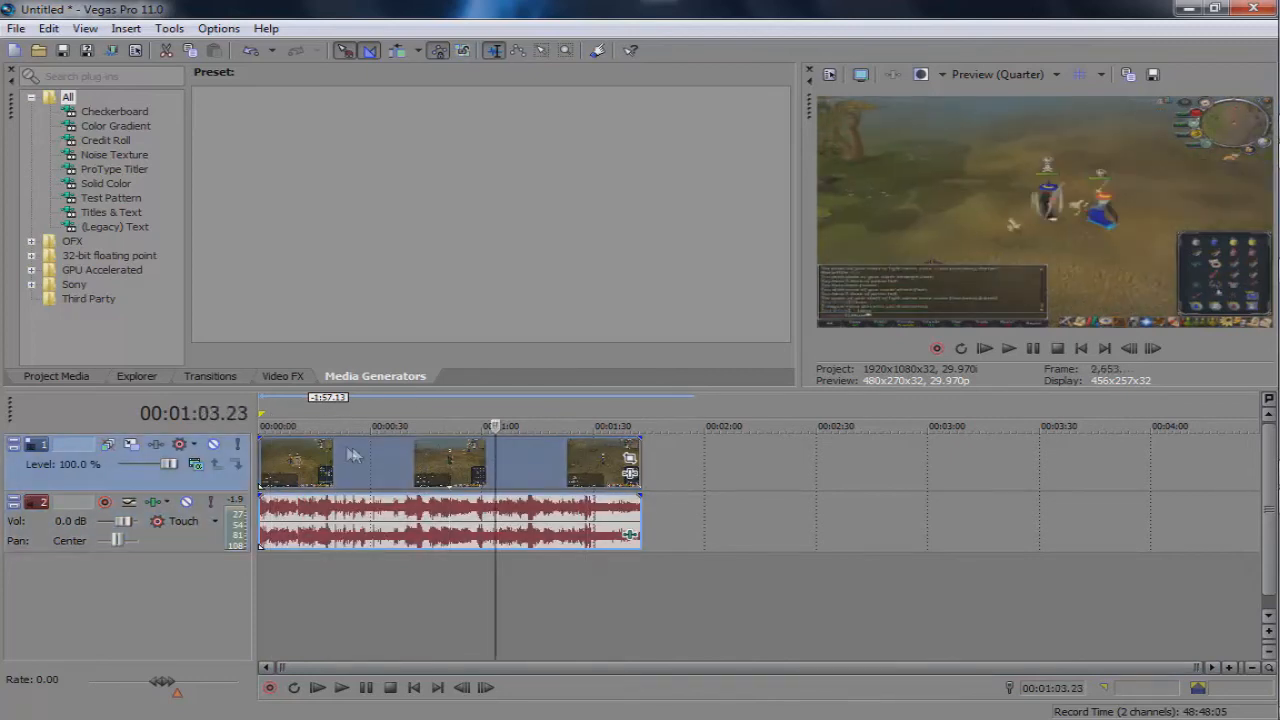
left_click(346, 455)
left_click(309, 420)
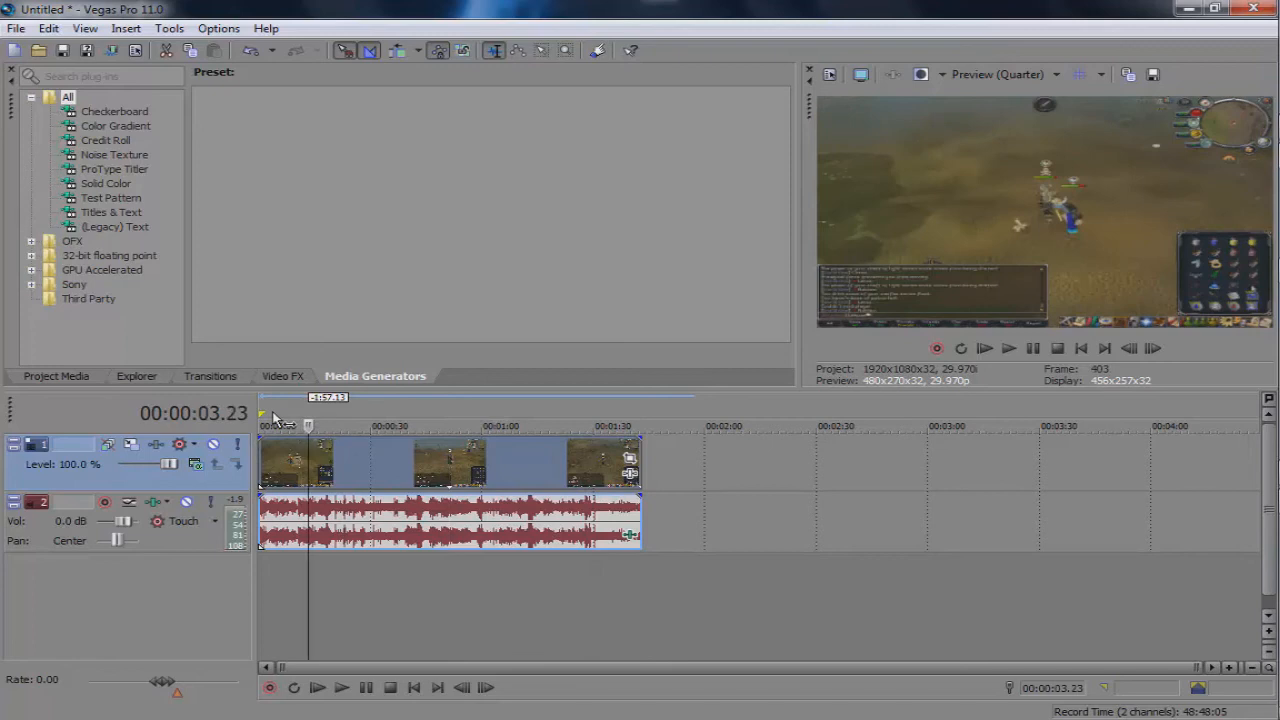
Place the playhead at 00:00:19.20 and examine the timeline at single-frame magnification and at full clip length
left_click(332, 420)
scroll(438, 448, "up", 3)
scroll(438, 448, "down", 3)
scroll(438, 448, "up", 8)
scroll(438, 447, "down", 8)
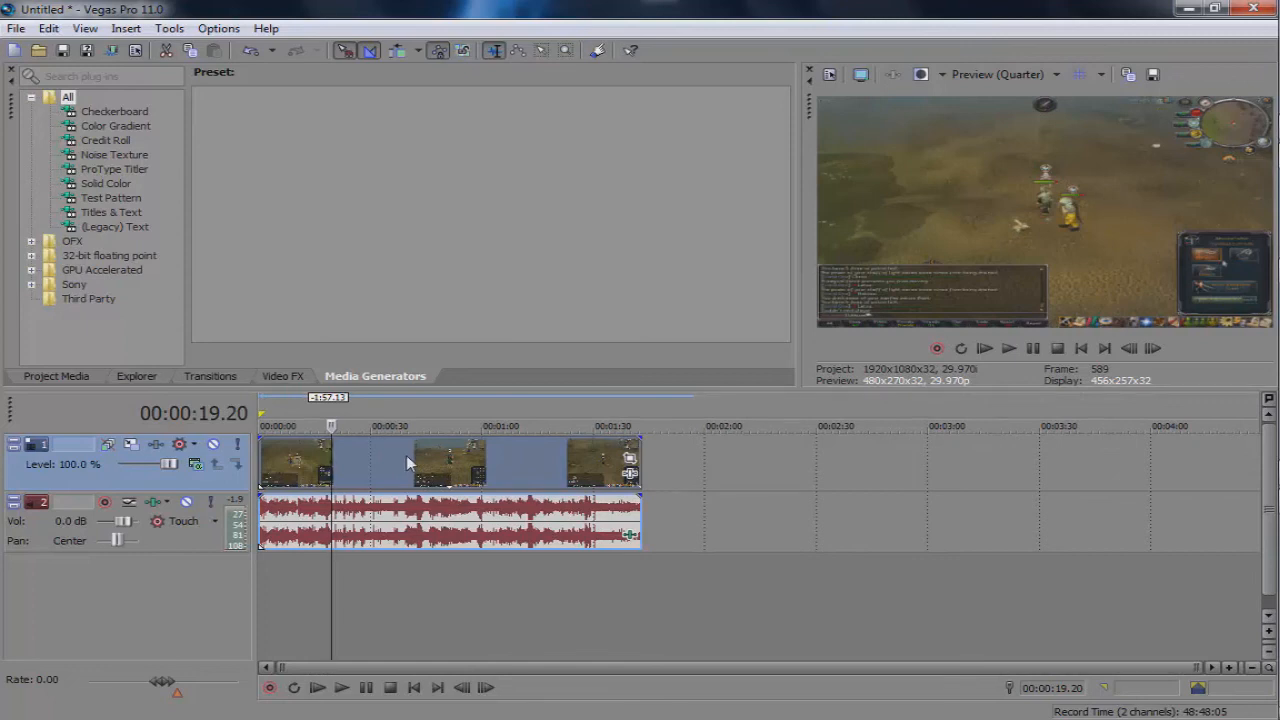
scroll(343, 486, "up", 8)
scroll(345, 487, "up", 6)
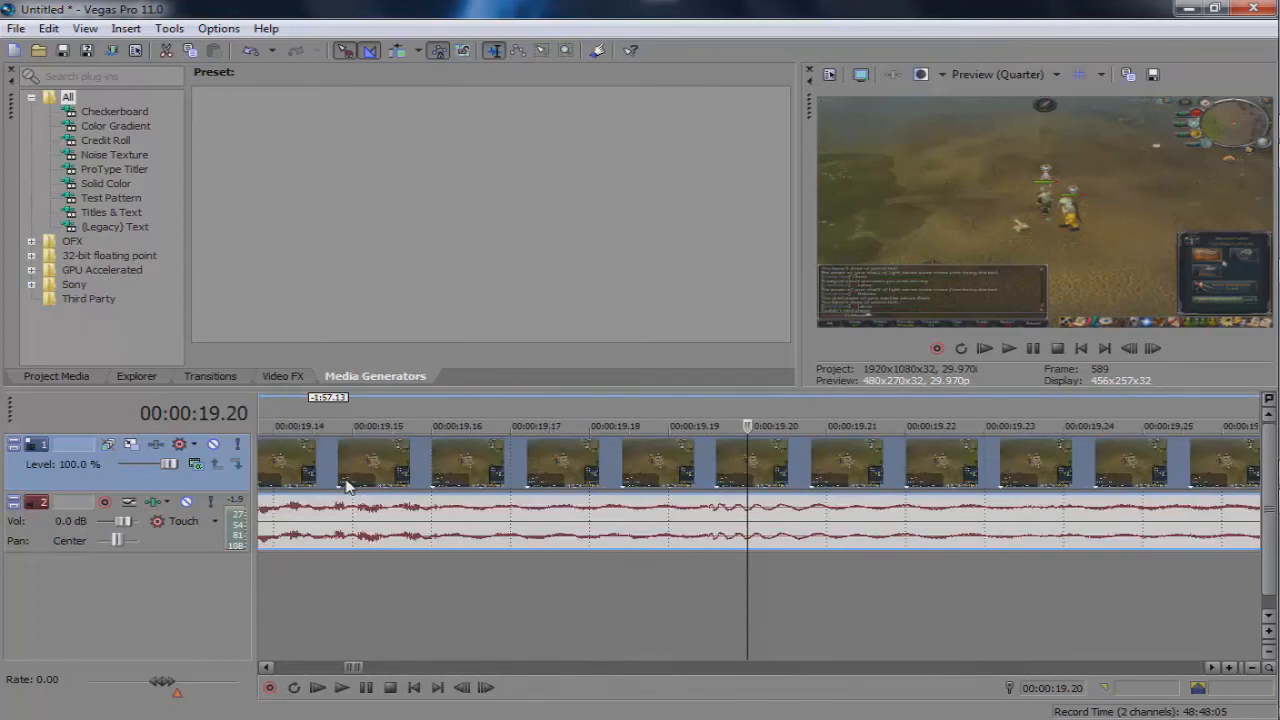
scroll(345, 487, "down", 7)
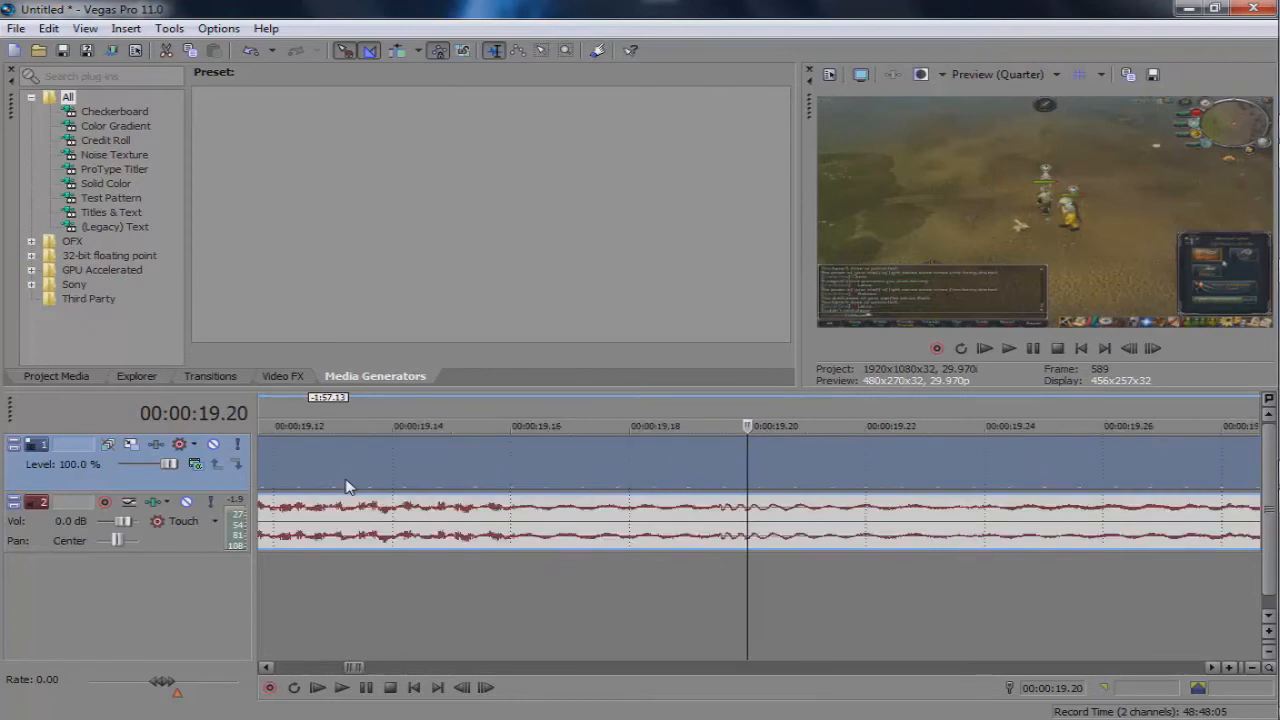
scroll(345, 487, "up", 8)
scroll(345, 487, "down", 10)
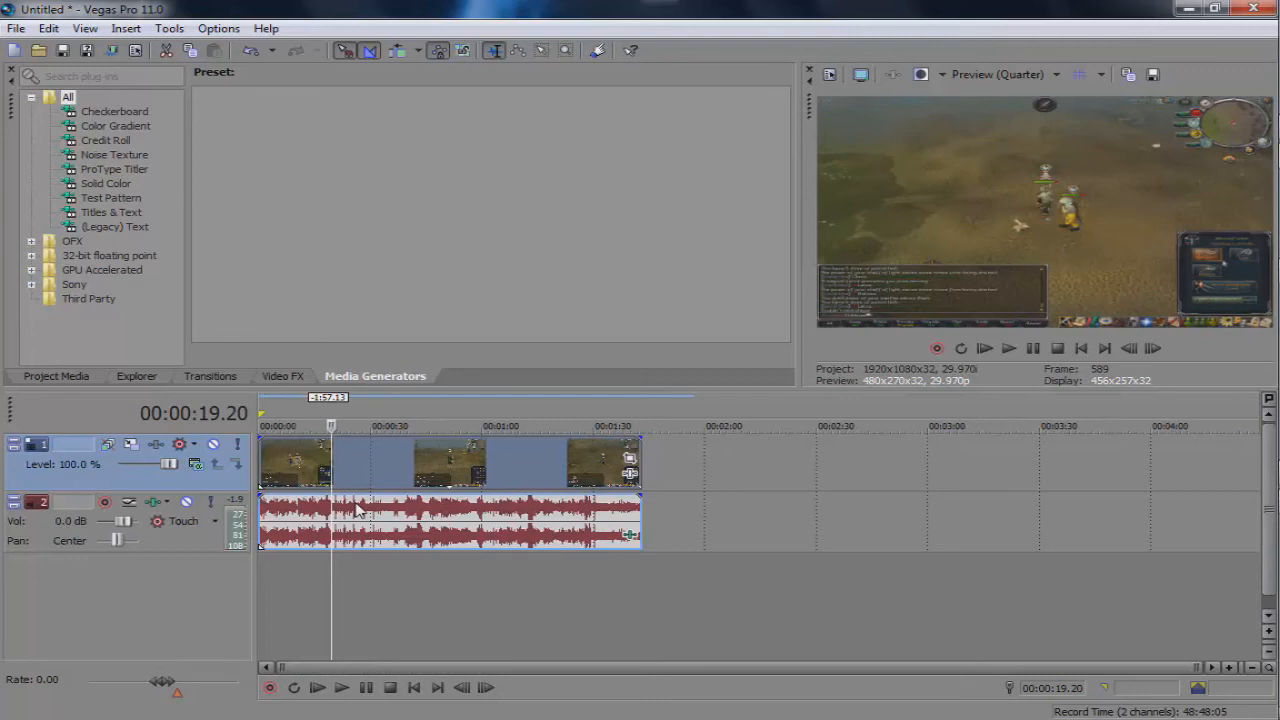
Look through the context commands available for the video event and the audio event, selecting different points of the clip
left_click(356, 510)
left_click(440, 470)
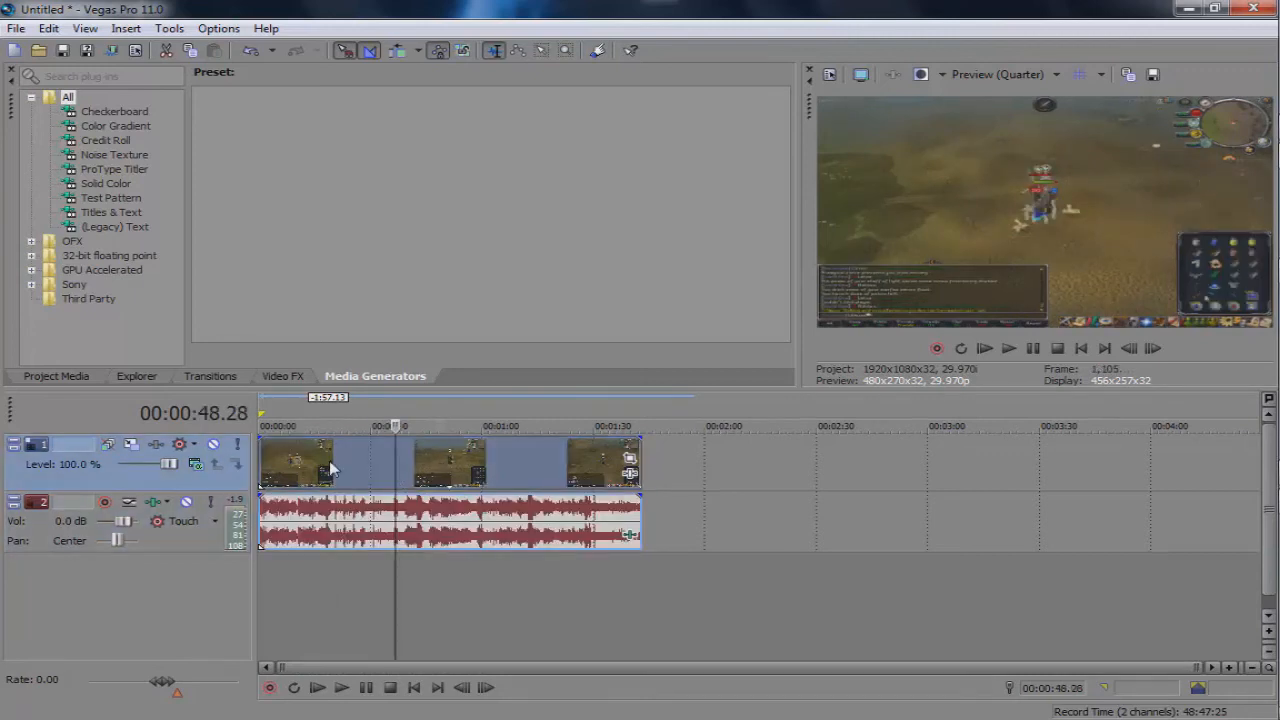
right_click(330, 462)
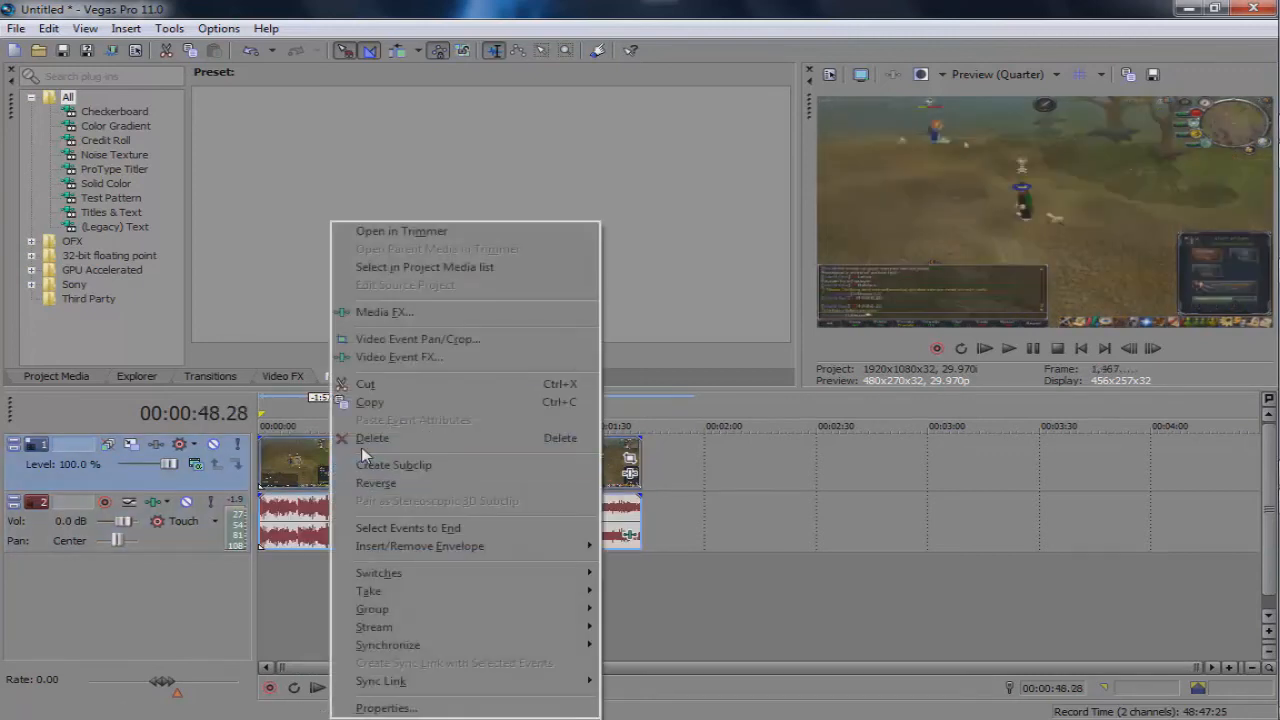
right_click(282, 528)
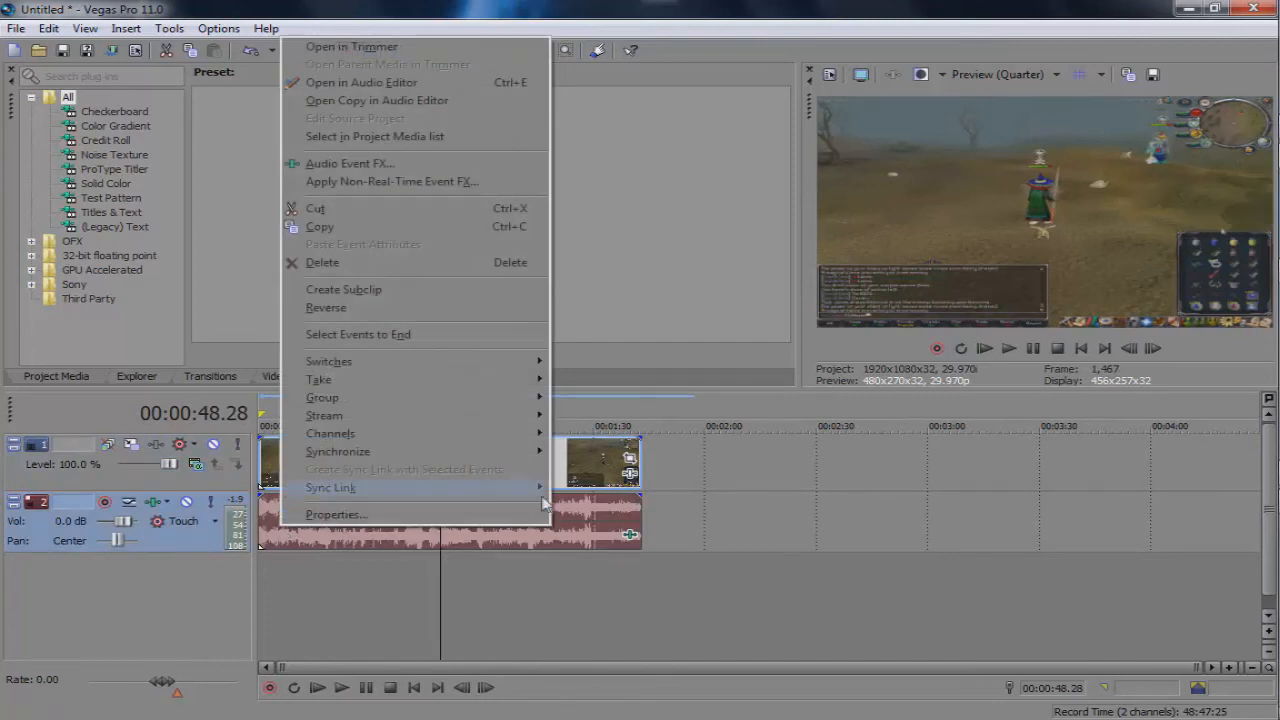
right_click(593, 482)
right_click(524, 530)
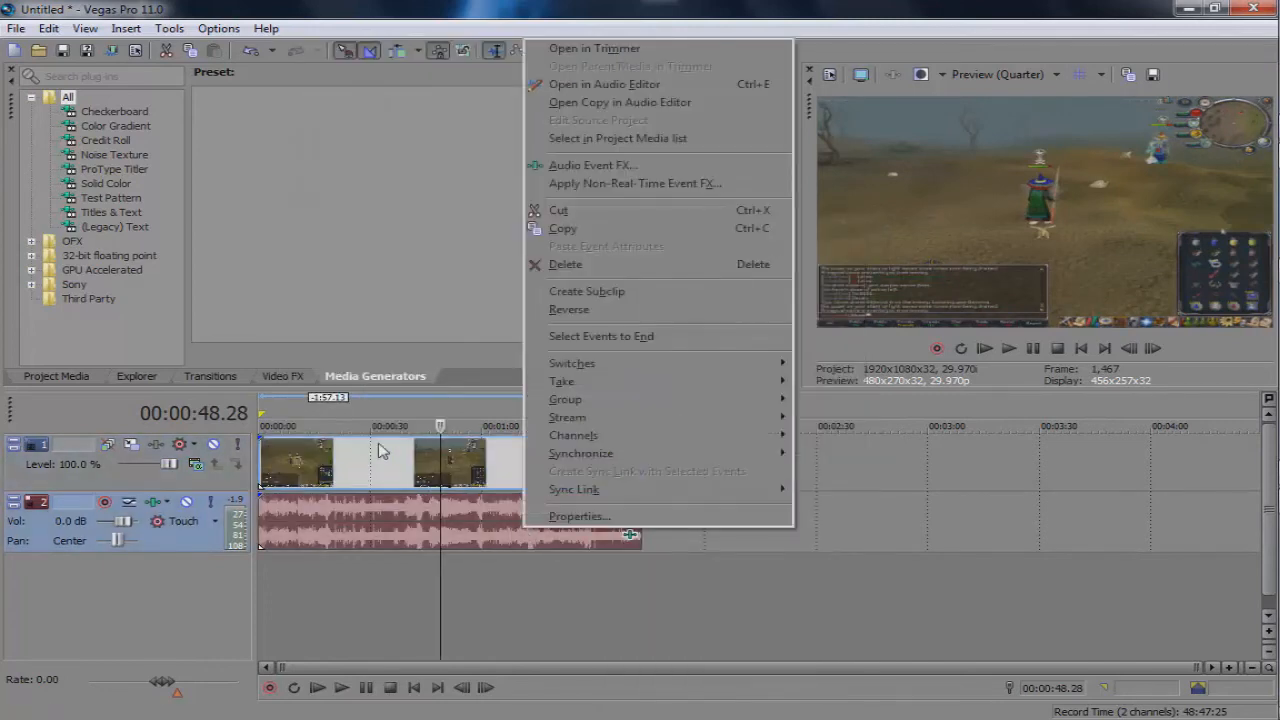
left_click(370, 457)
left_click_drag(482, 480, 355, 445)
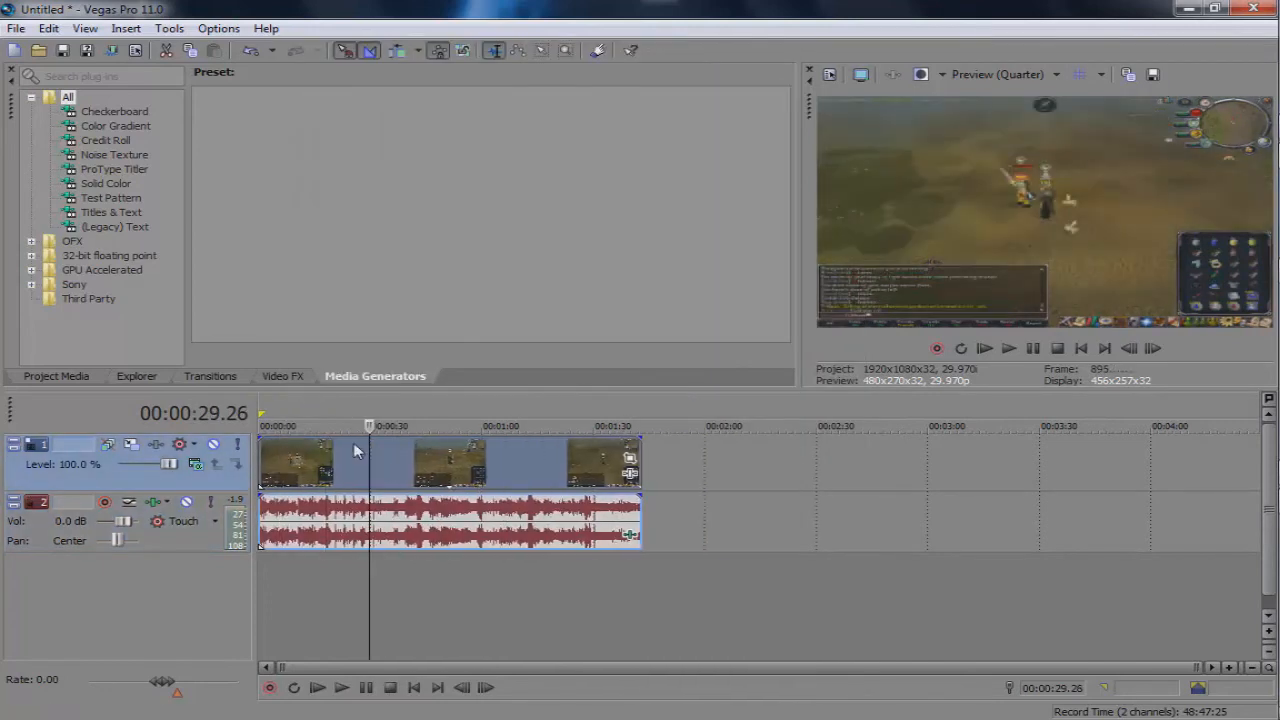
right_click(351, 452)
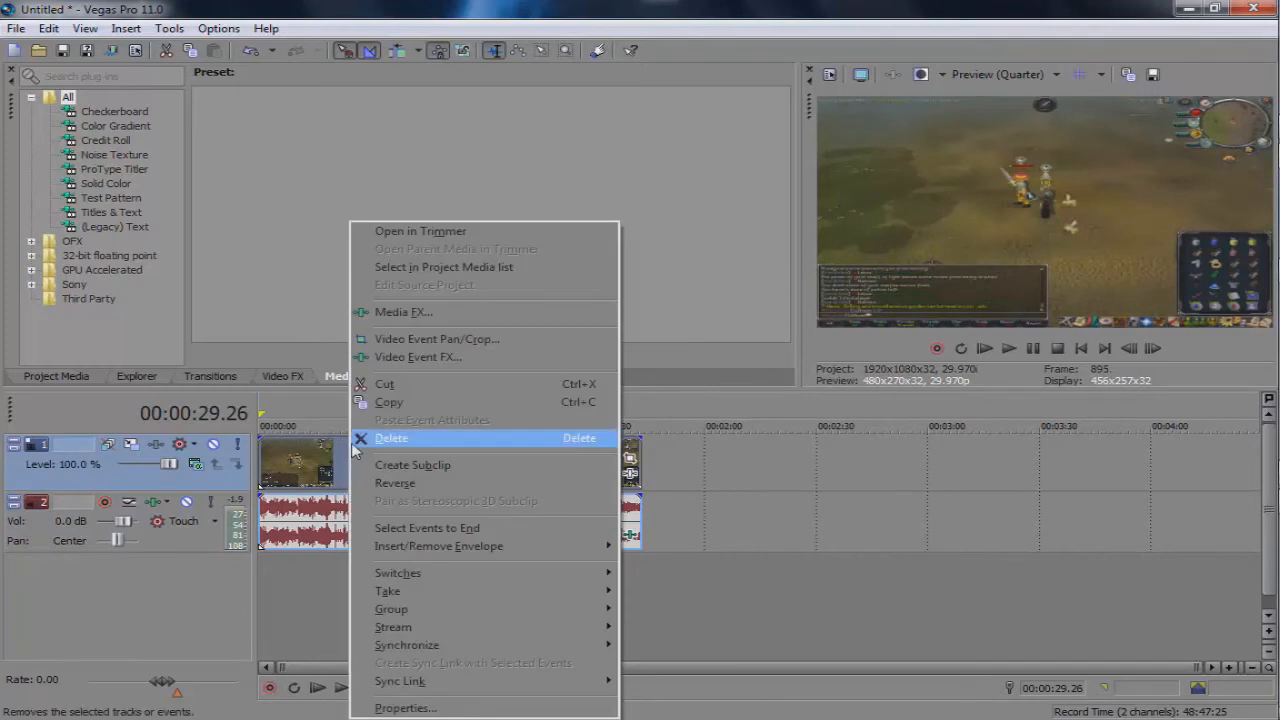
left_click(288, 487)
left_click(305, 540)
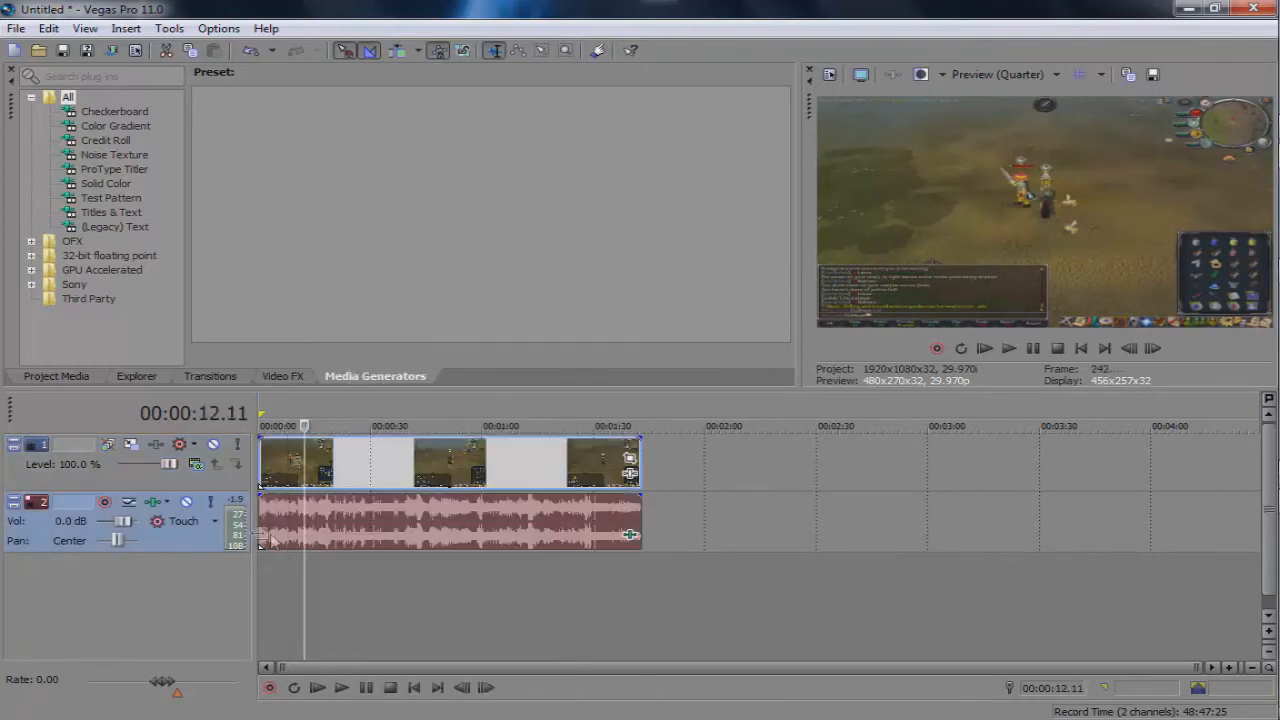
left_click(351, 477)
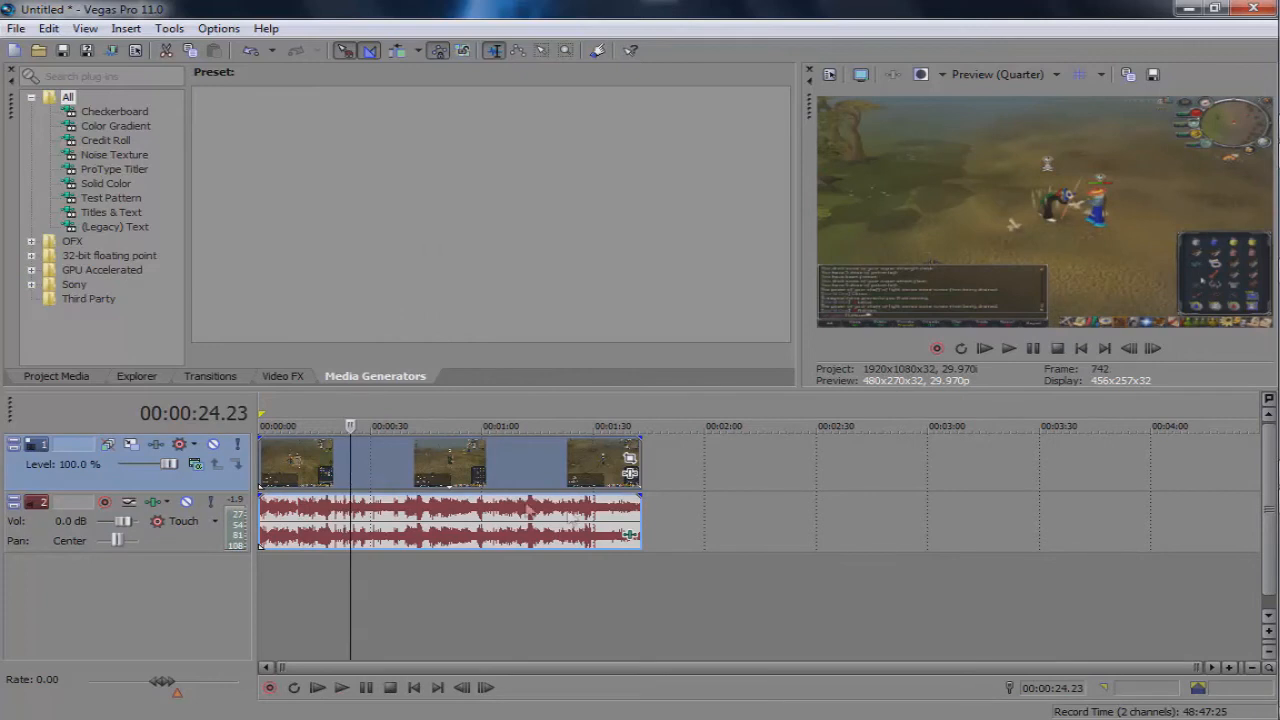
Shift the video clip with its audio so that it starts at about 00:00:30, and place the playhead at 00:01:33.11
left_click(746, 486)
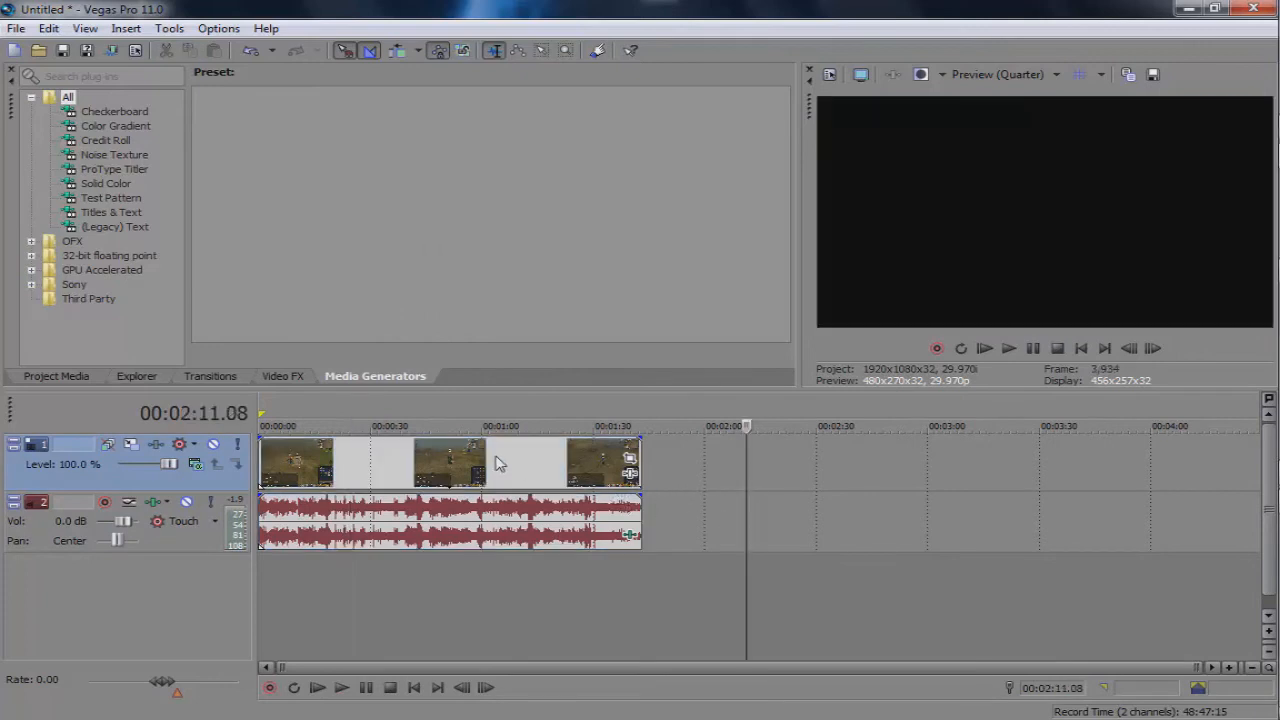
left_click(497, 462)
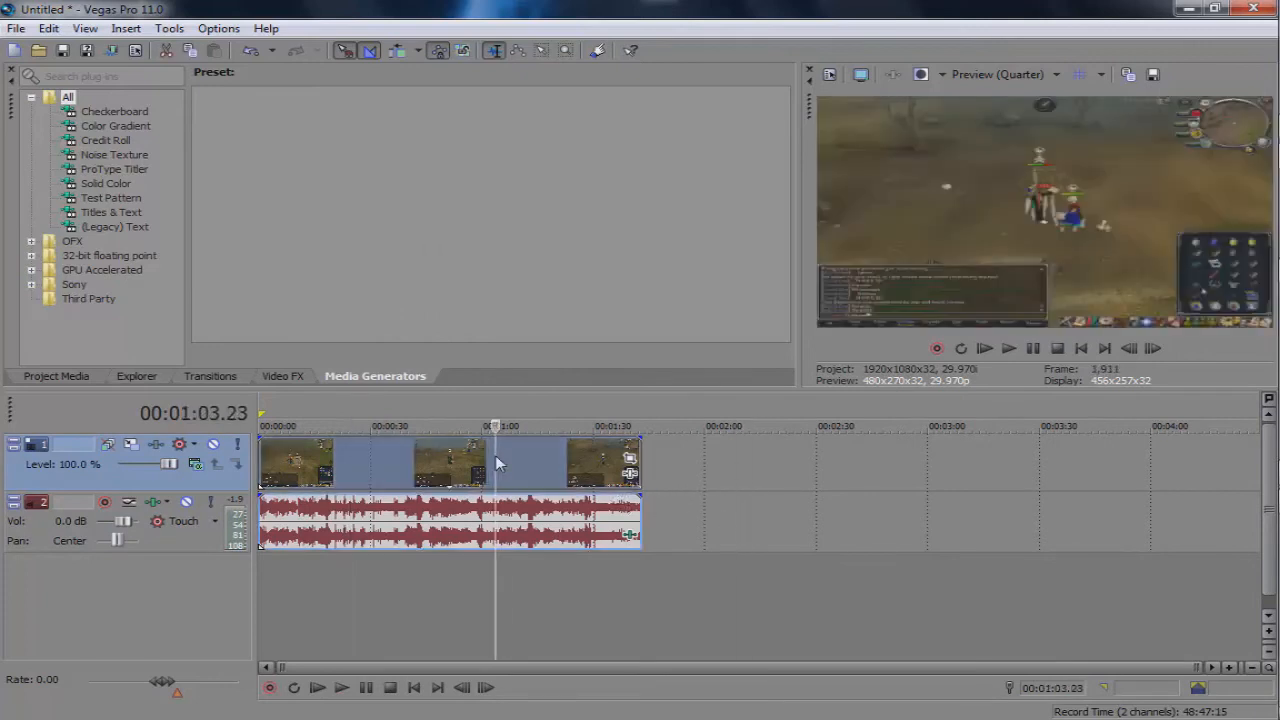
left_click_drag(545, 476, 673, 486)
left_click_drag(626, 474, 605, 457)
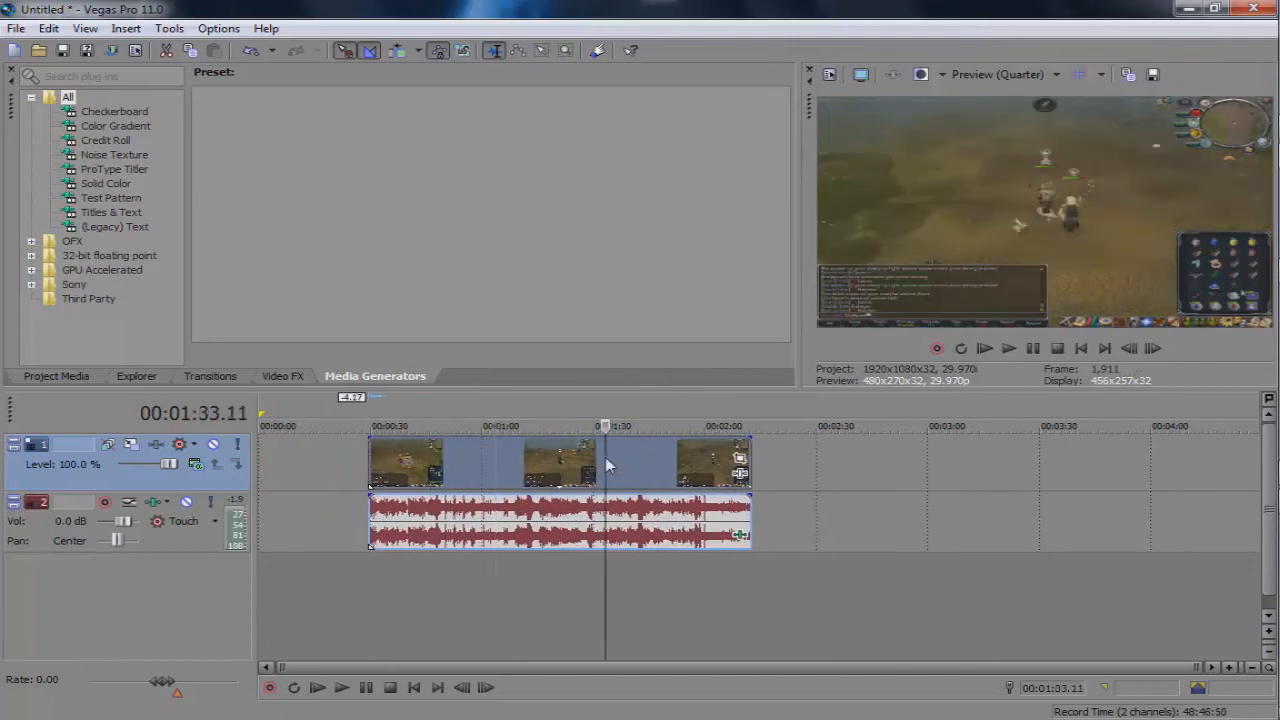
Undo a trial deletion of the clip and move it back to the start of the timeline
key("Delete")
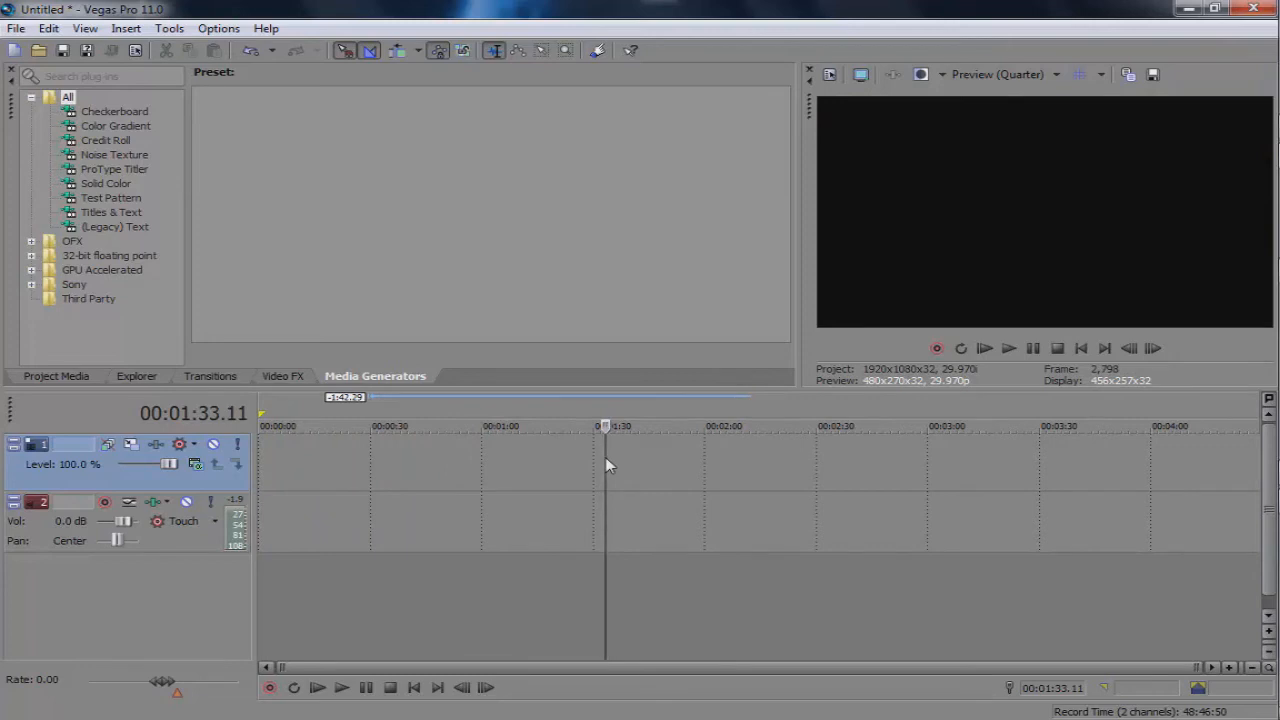
key("ctrl+z")
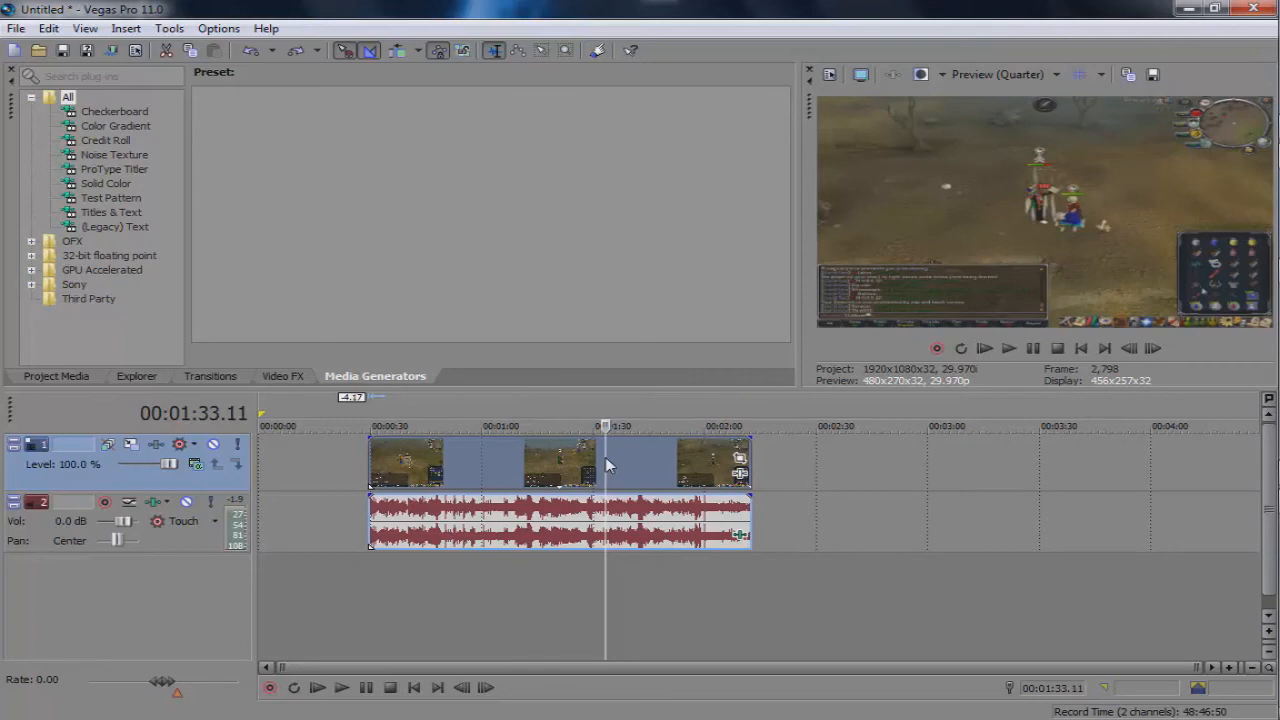
left_click_drag(490, 472, 340, 456)
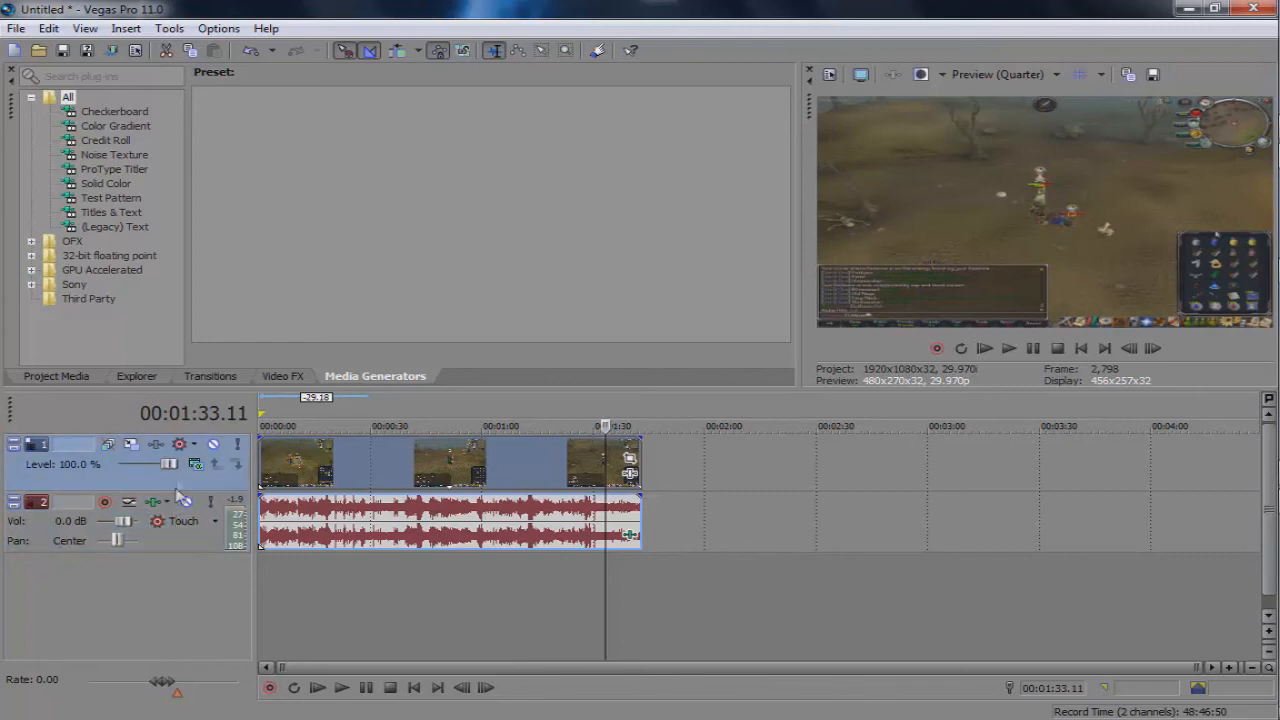
Delete the video track and the audio track, and undo both deletions
key("Delete")
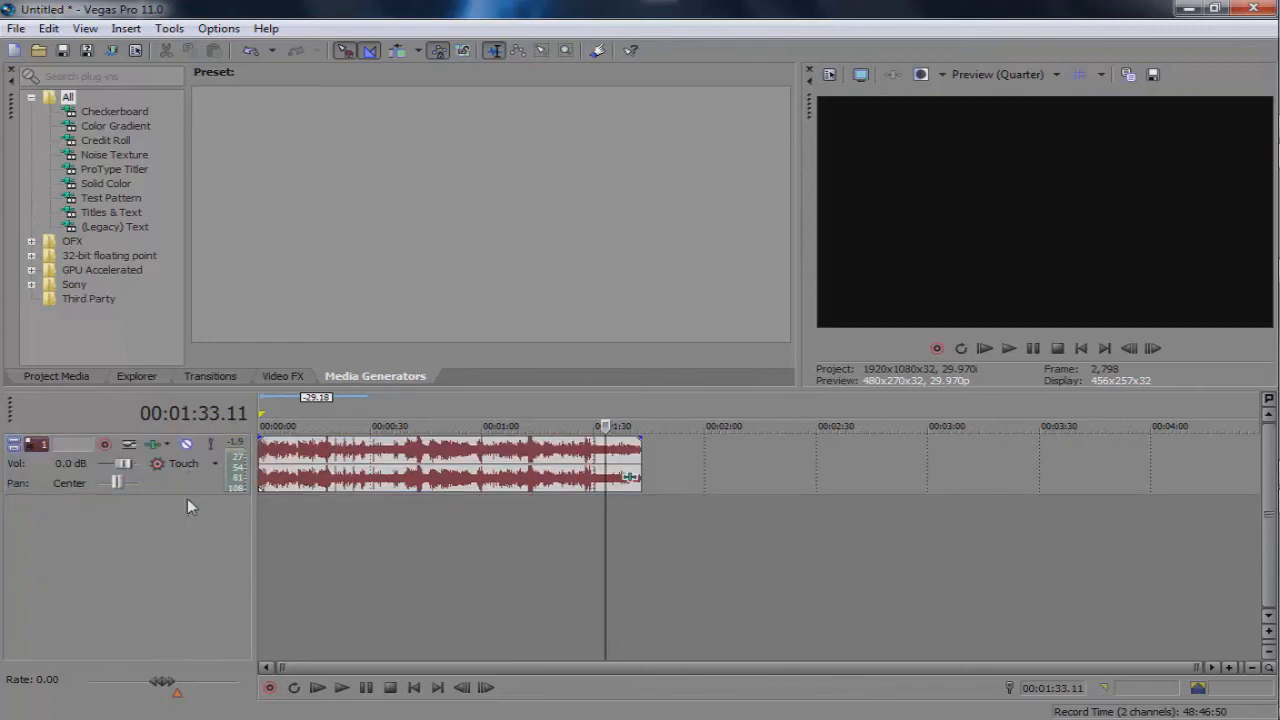
key("Delete")
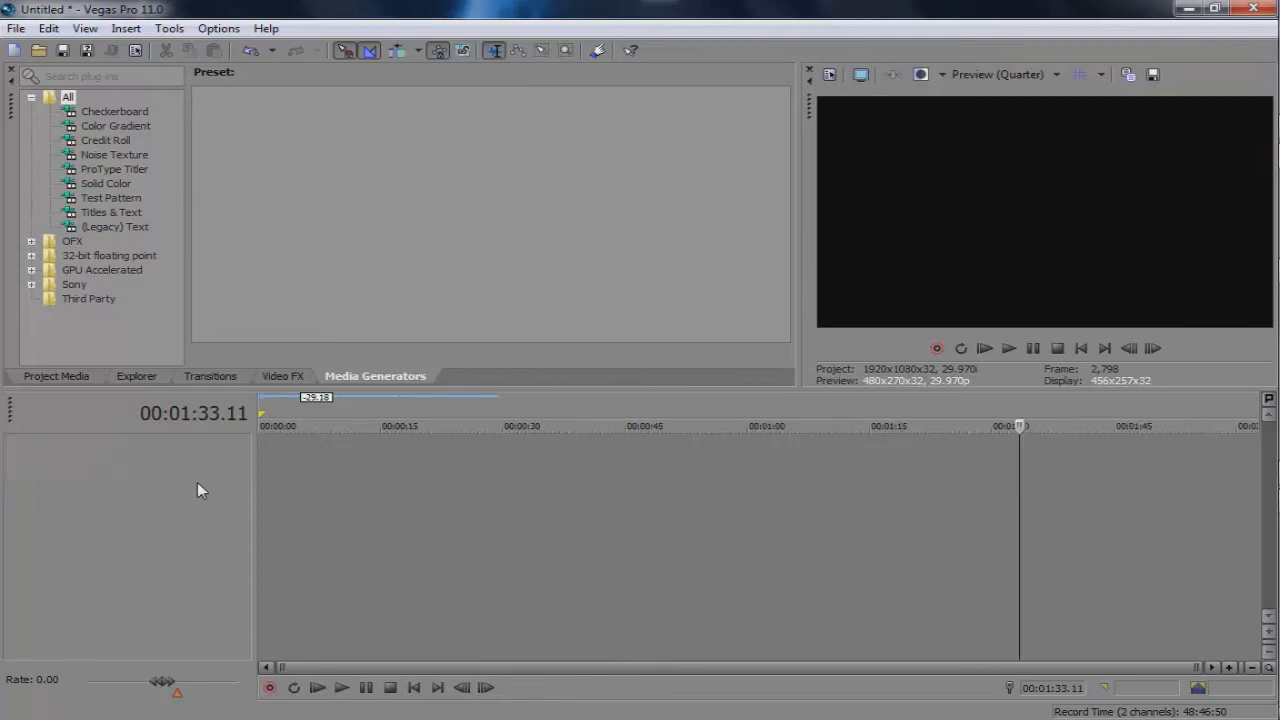
key("ctrl+z")
key("ctrl+z")
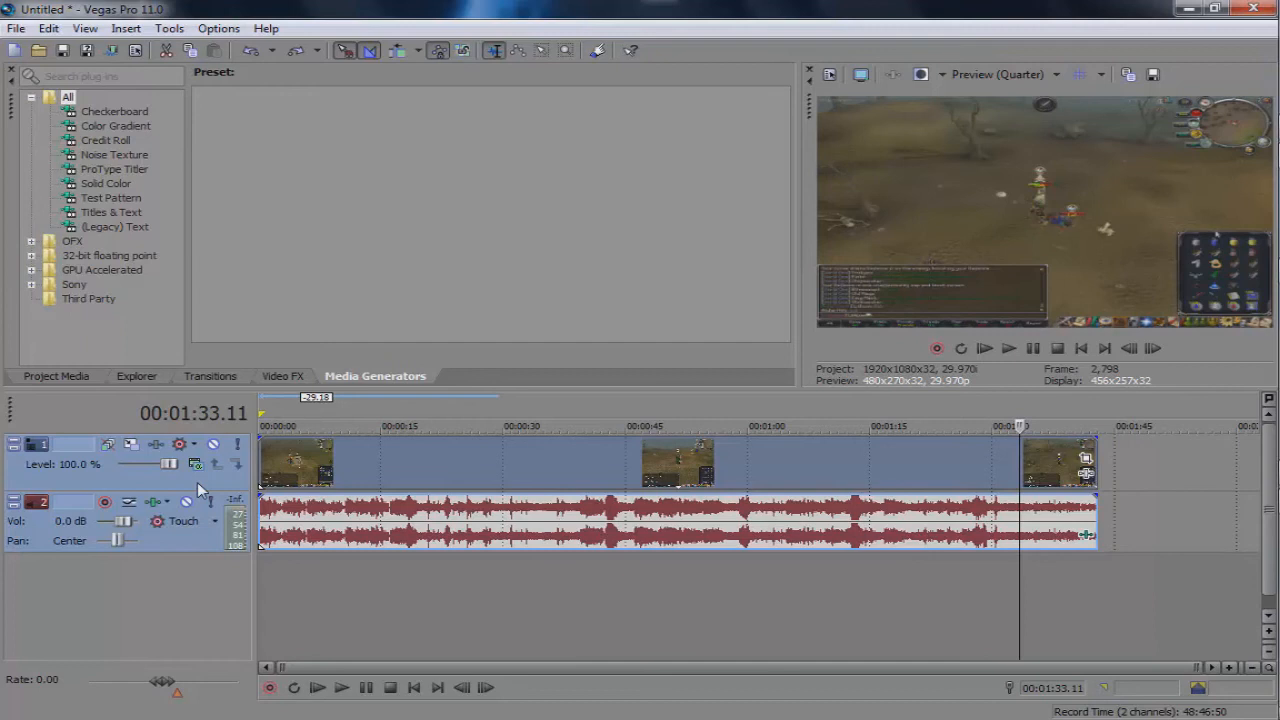
Split the video clip and its audio at 00:00:16.03
left_click(355, 425)
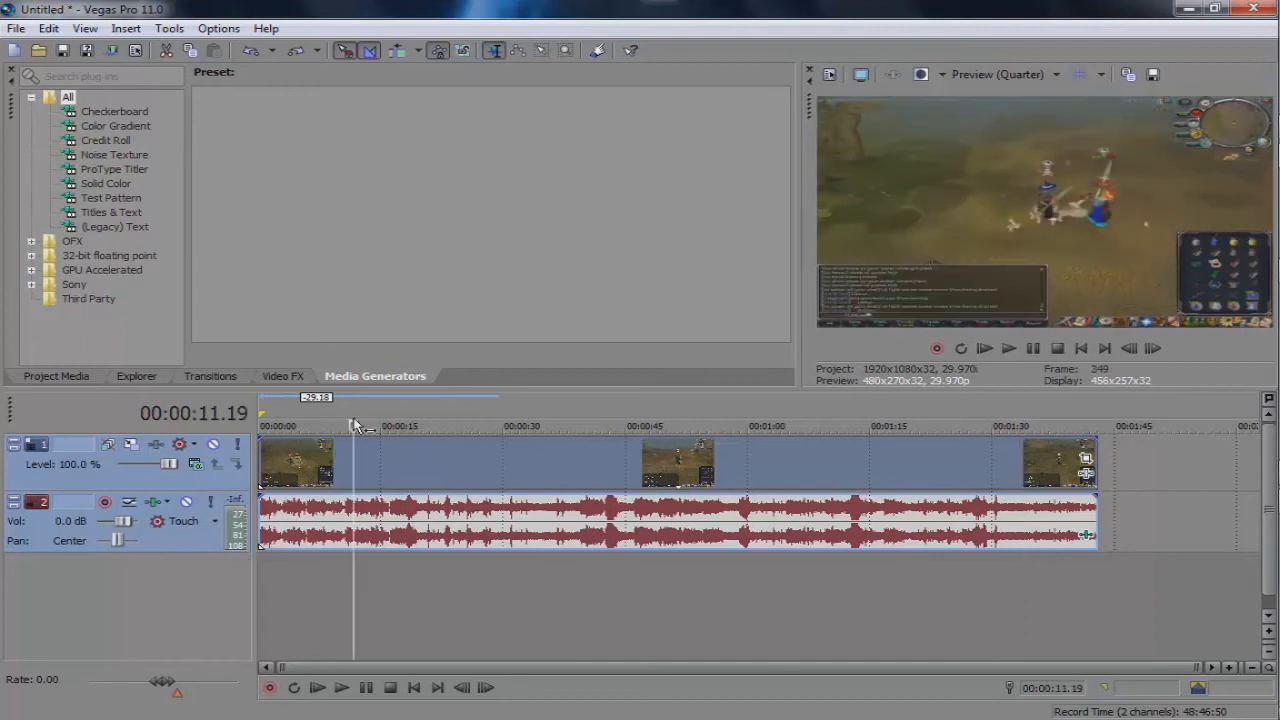
left_click(386, 420)
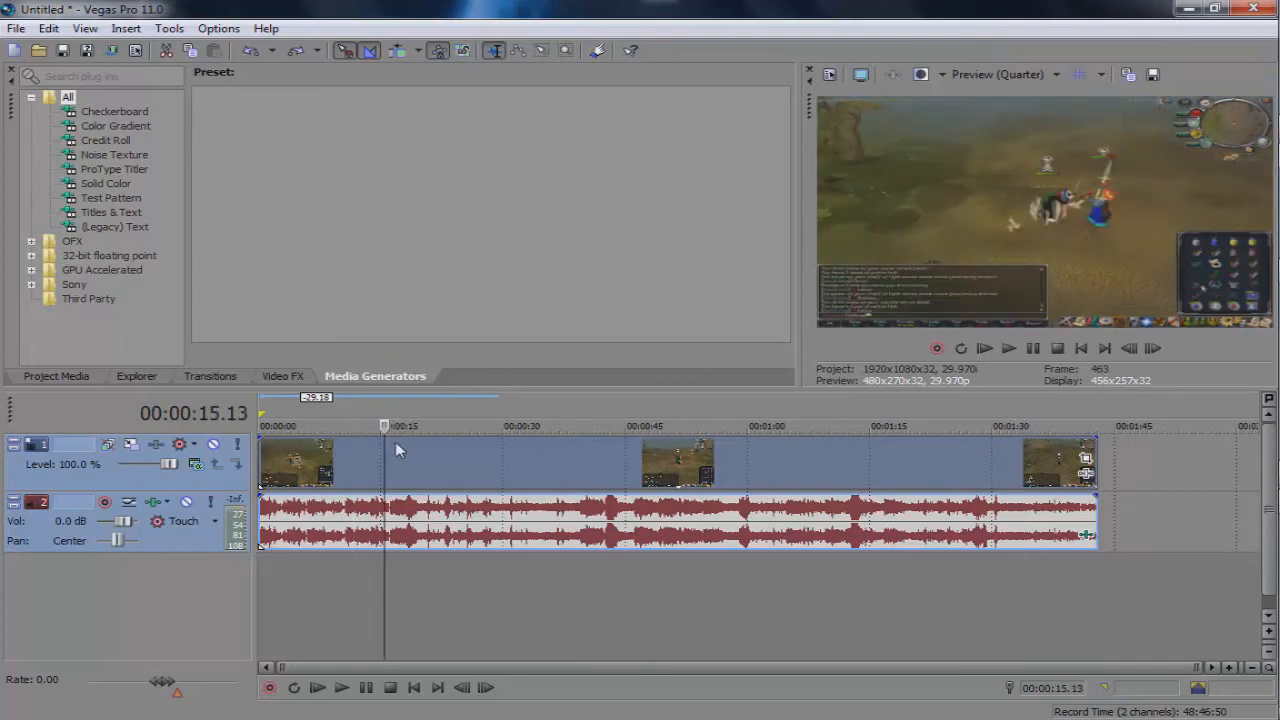
scroll(421, 444, "up", 2)
scroll(421, 444, "up", 3)
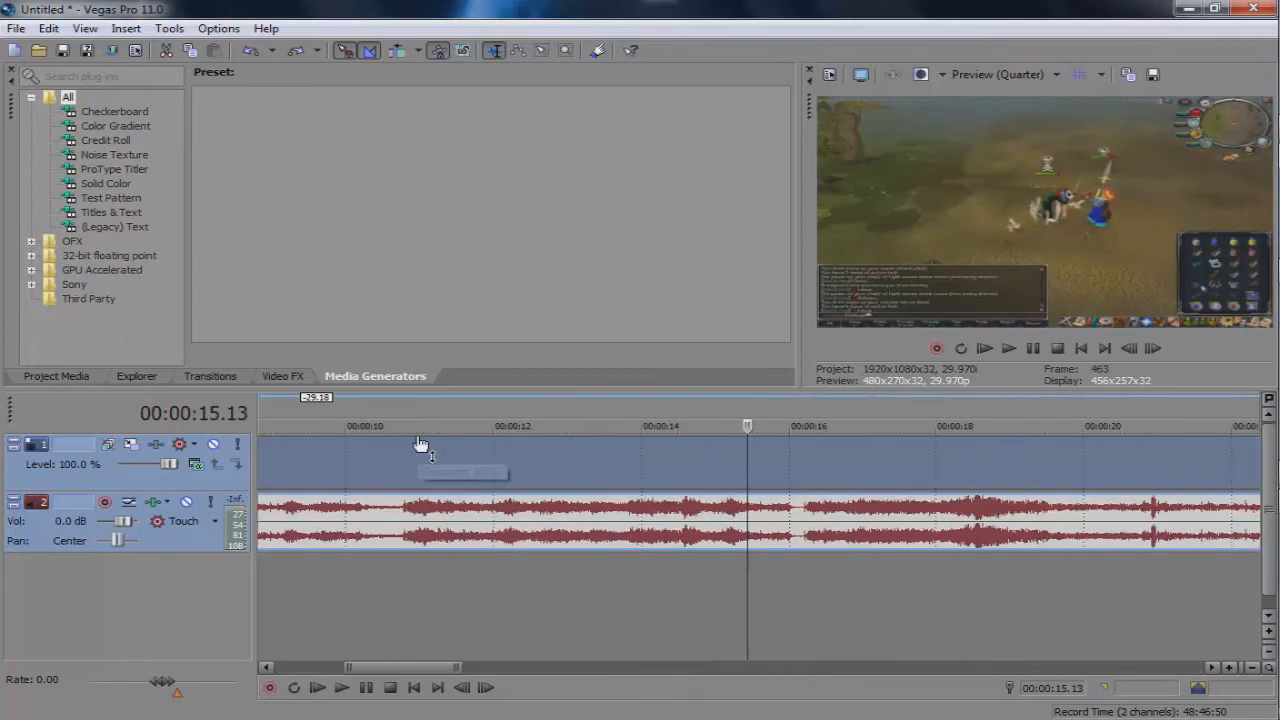
left_click(796, 505)
scroll(796, 505, "down", 6)
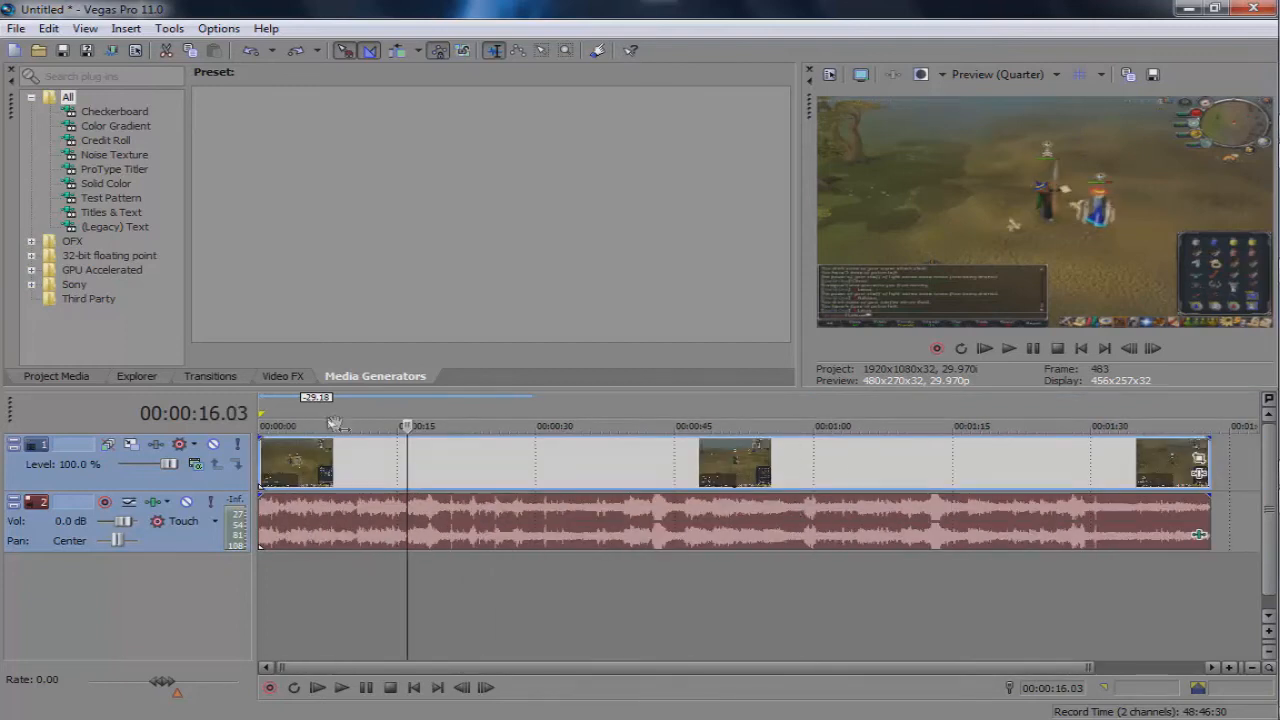
key("s")
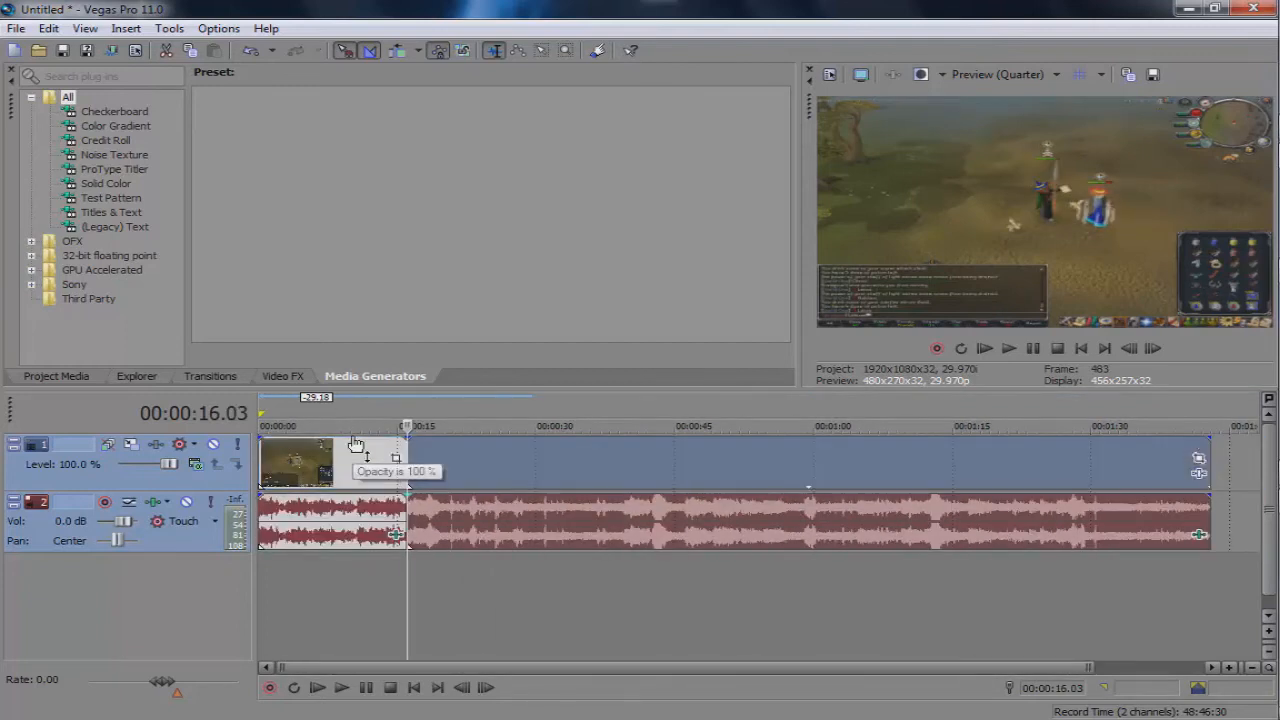
Try moving the second part of the split clip, and undo both the move and the split
left_click_drag(500, 466, 526, 475)
key("ctrl+z")
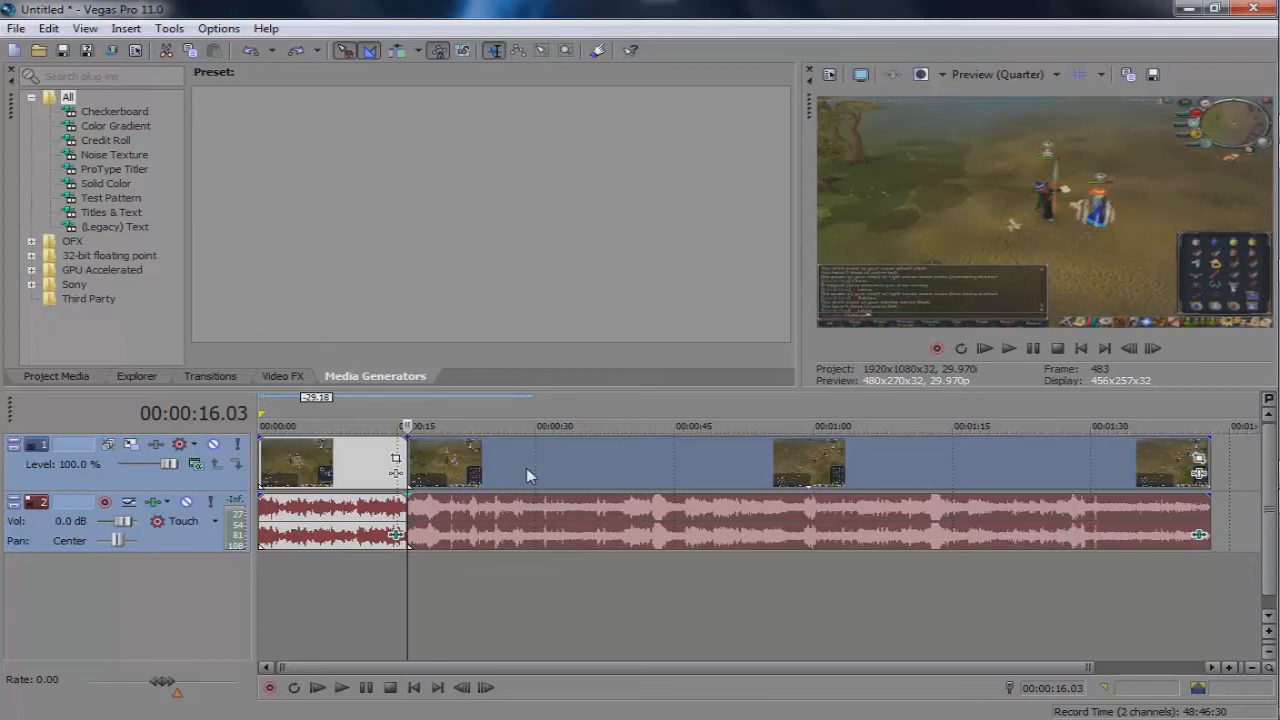
key("ctrl+z")
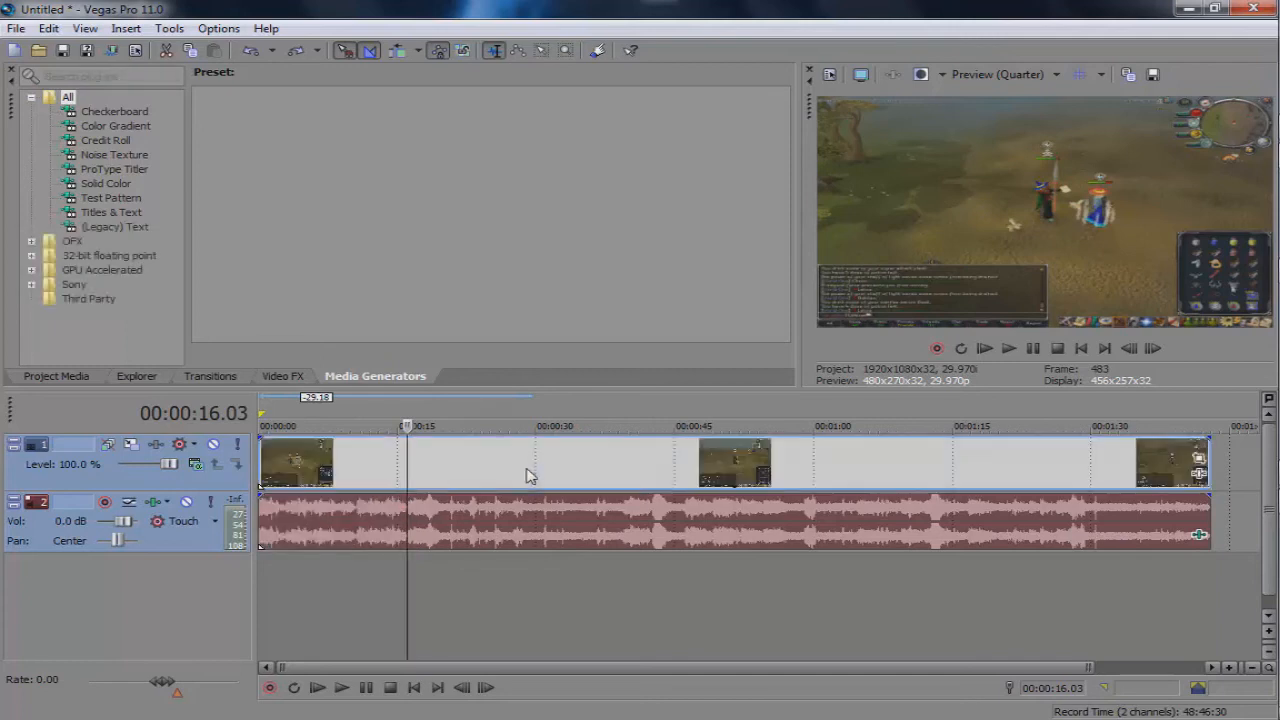
scroll(530, 480, "down", 1)
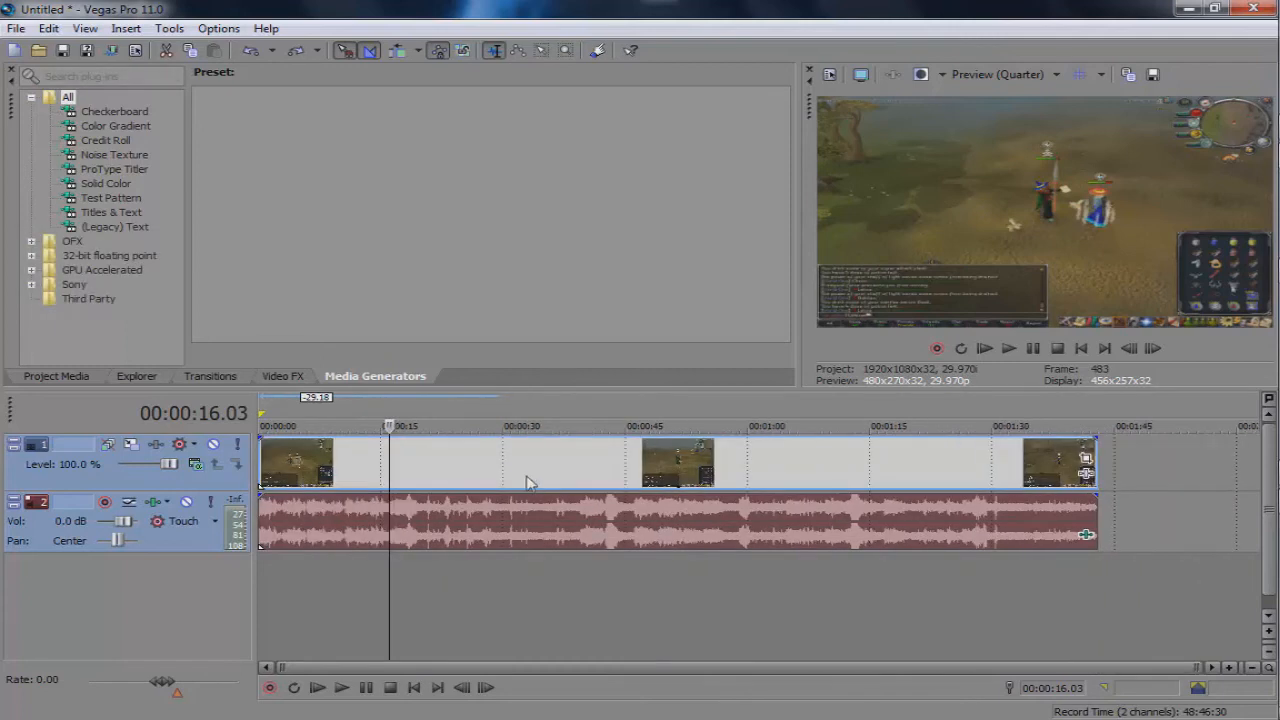
Paste a copy of the clip with its audio at 00:01:46.00 and delete the pasted copy
left_click(737, 449)
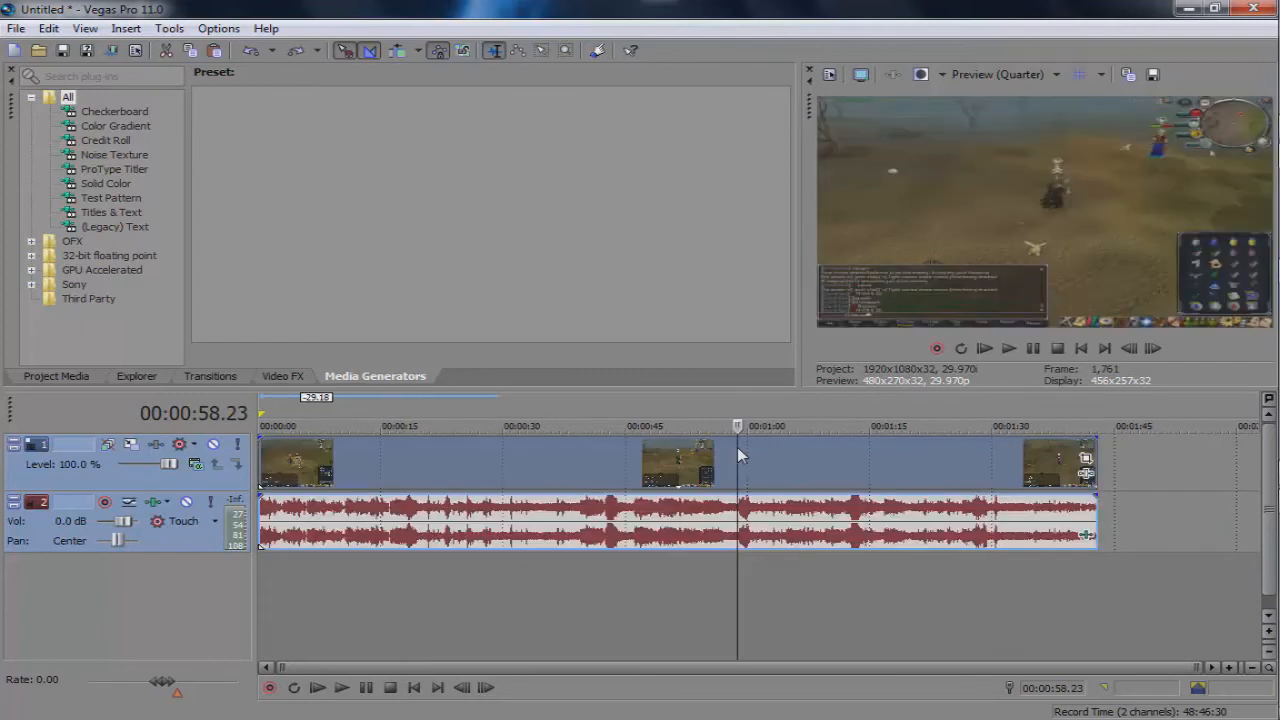
left_click(1123, 455)
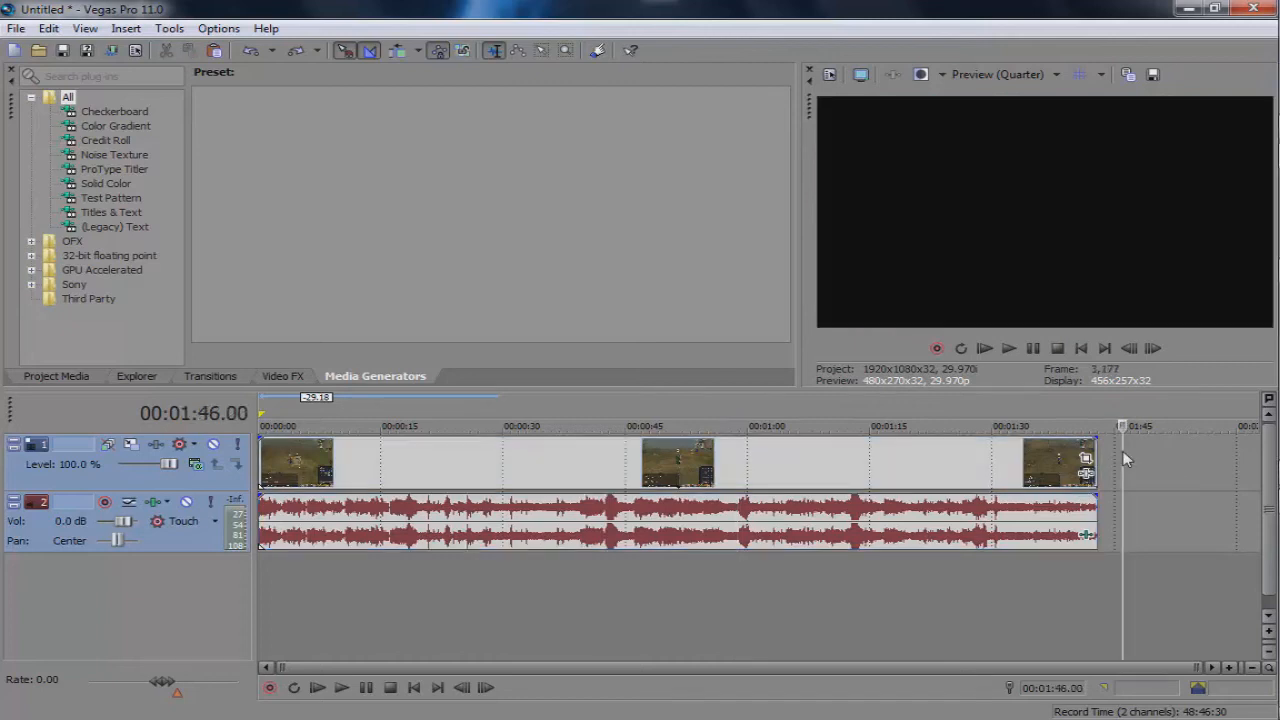
key("ctrl+v")
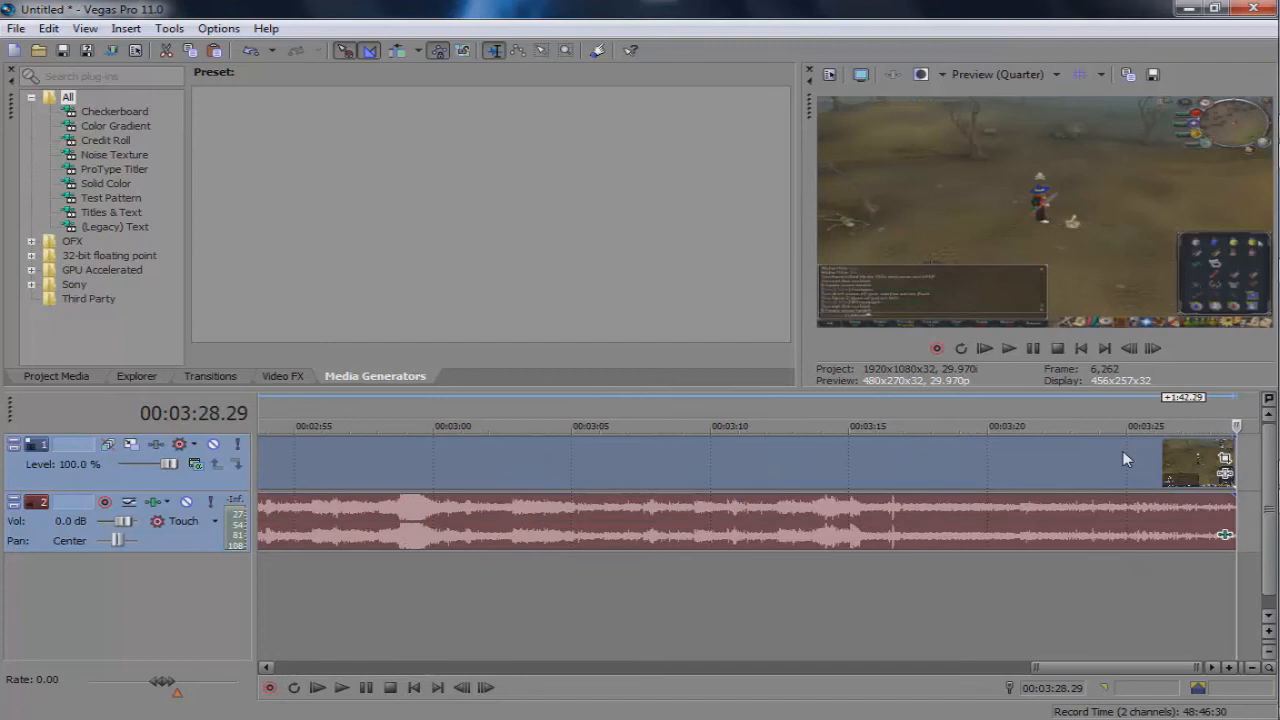
left_click(971, 461)
key("Delete")
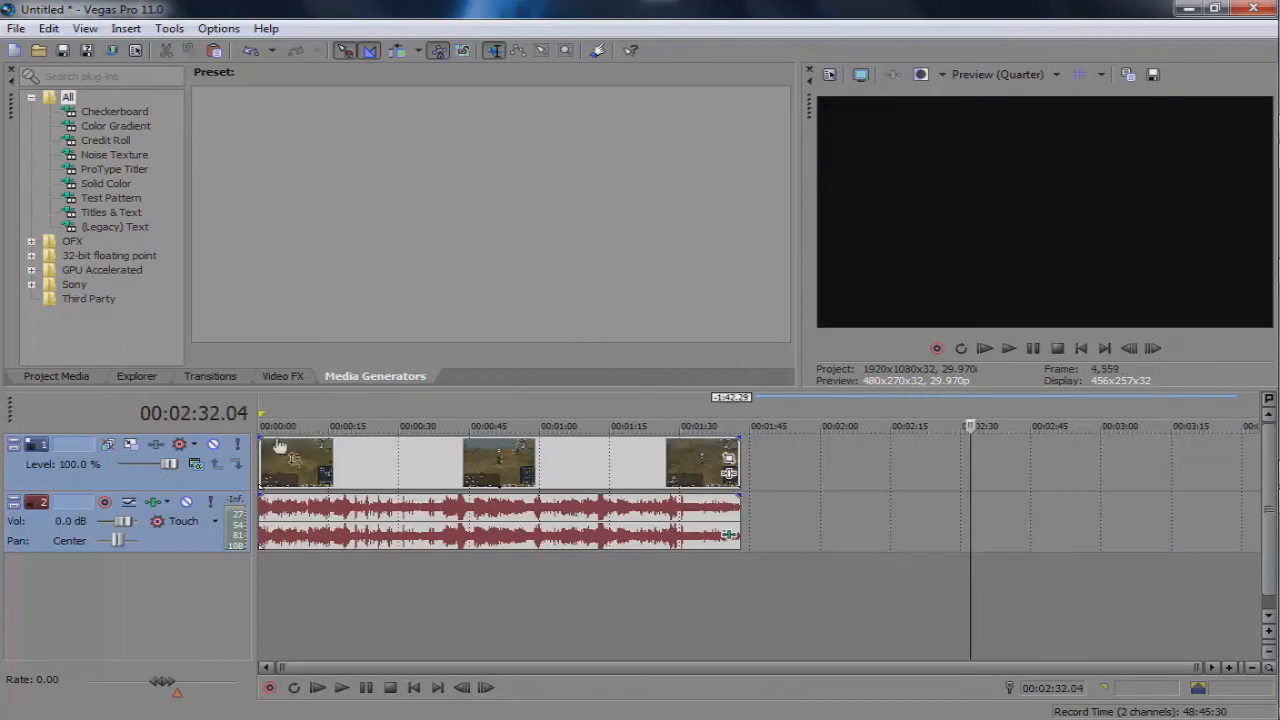
Split the video clip and its audio at 00:00:10.21 and again at 00:00:12.04
left_click(299, 413)
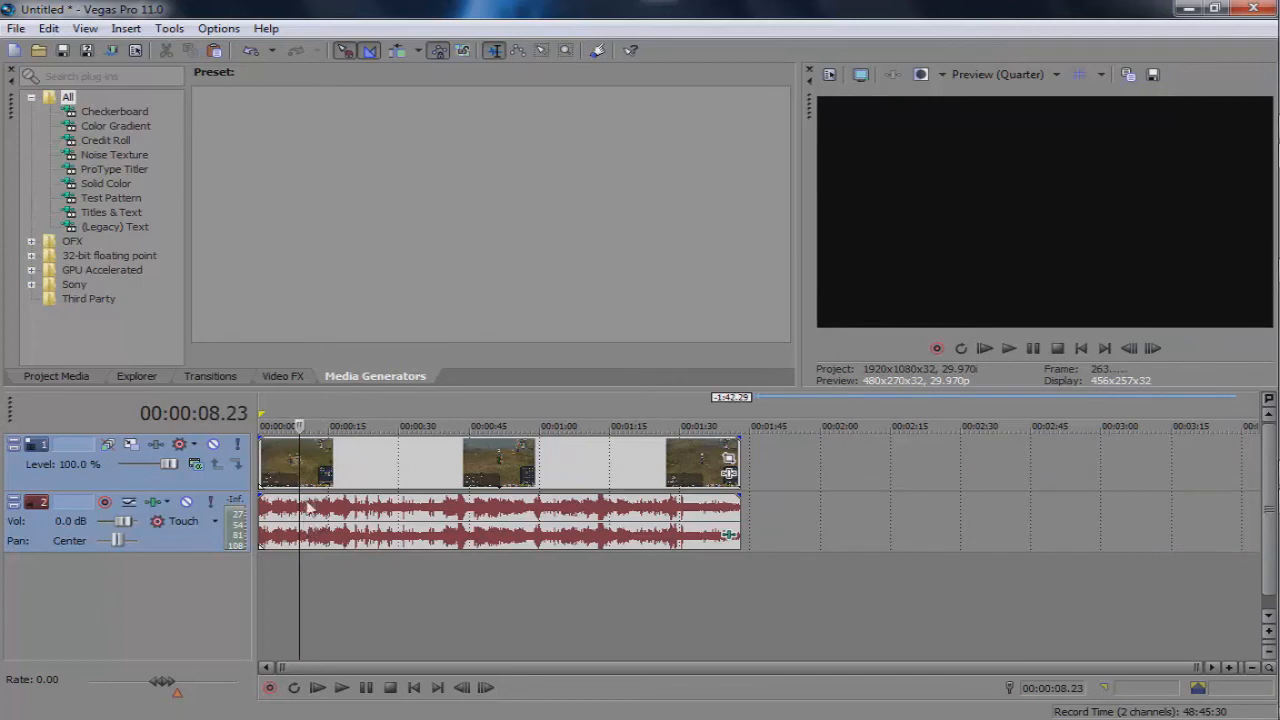
scroll(340, 562, "up", 2)
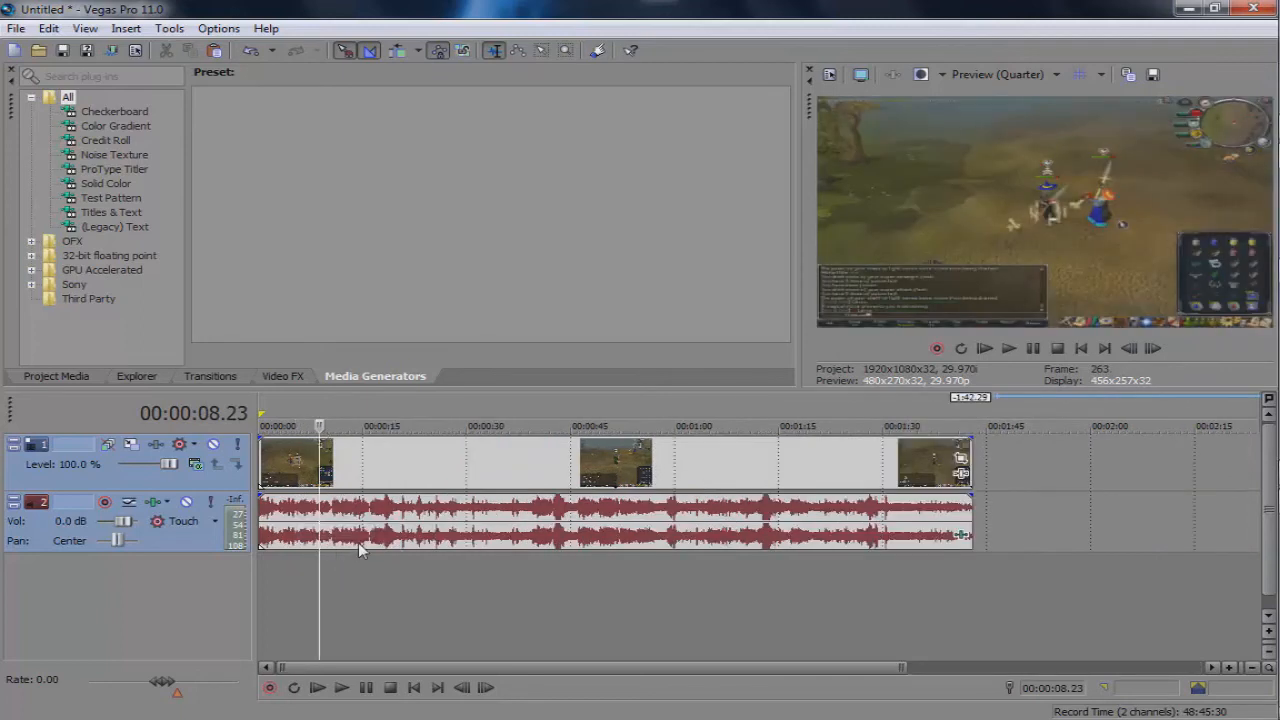
scroll(365, 540, "up", 2)
scroll(515, 527, "up", 3)
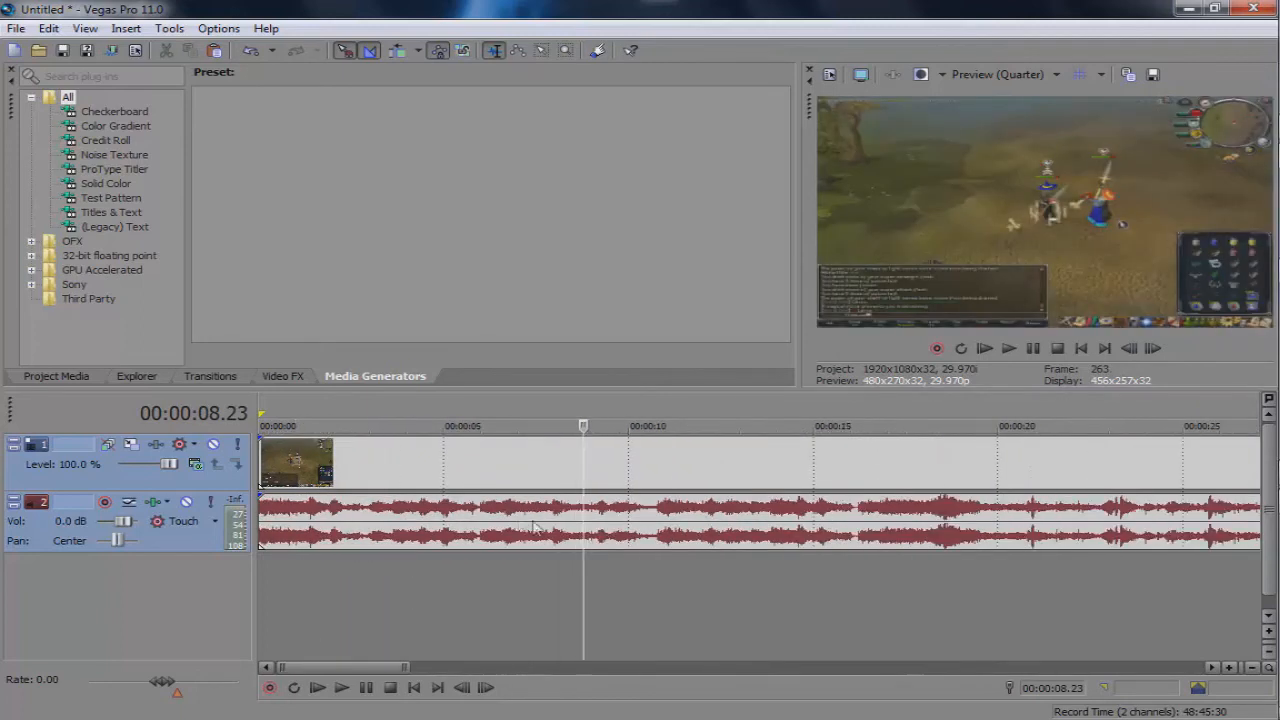
left_click(654, 528)
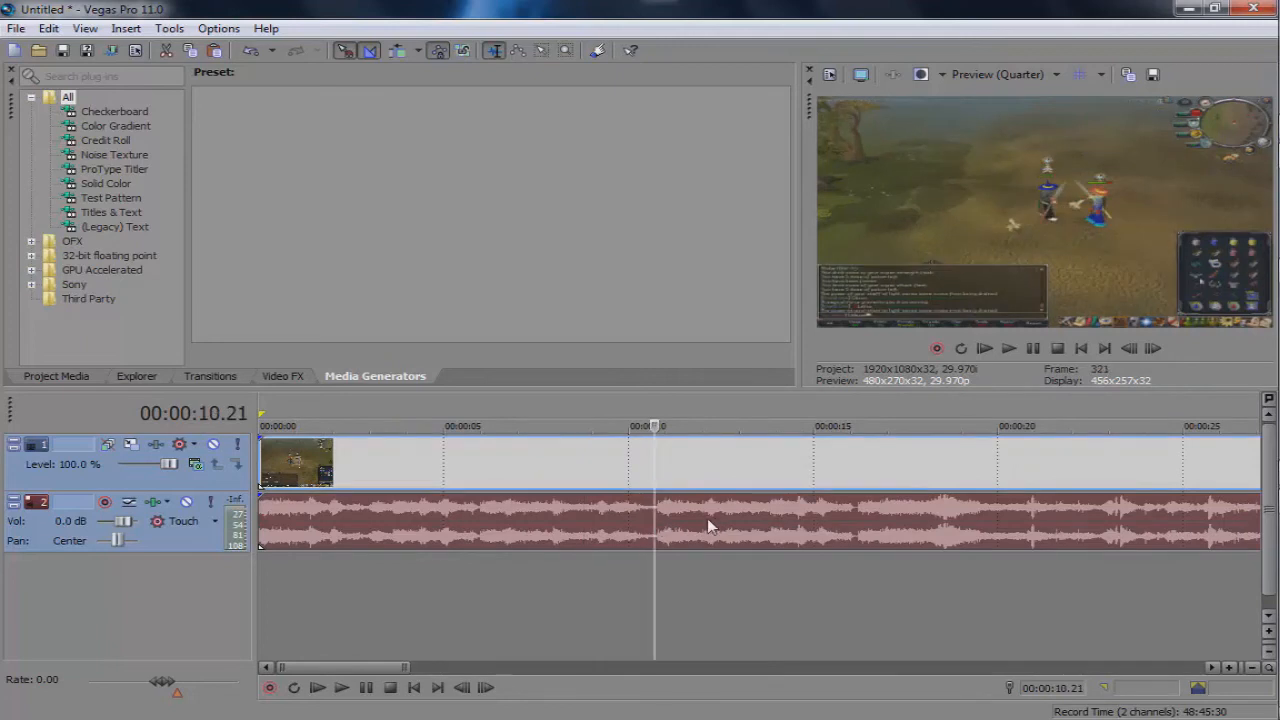
key("s")
left_click(708, 525)
key("s")
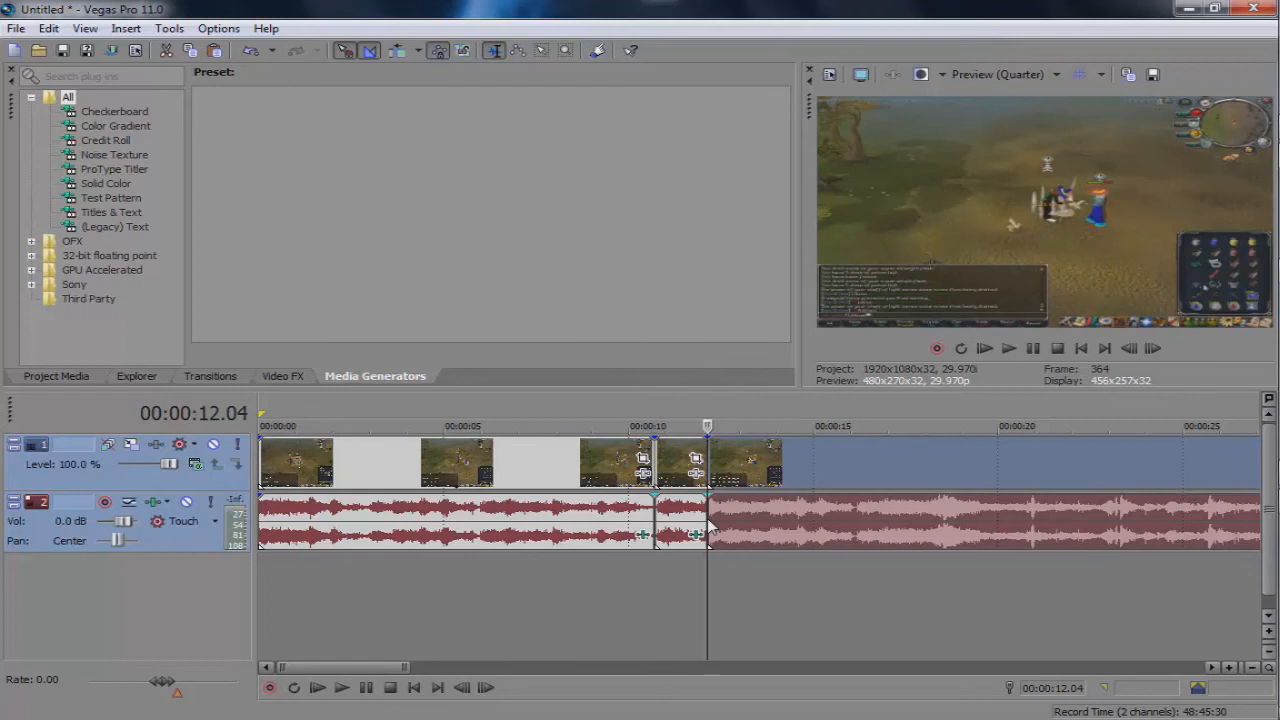
Undo both splits and return the playhead to the start of the timeline
key("ctrl+z")
key("ctrl+z")
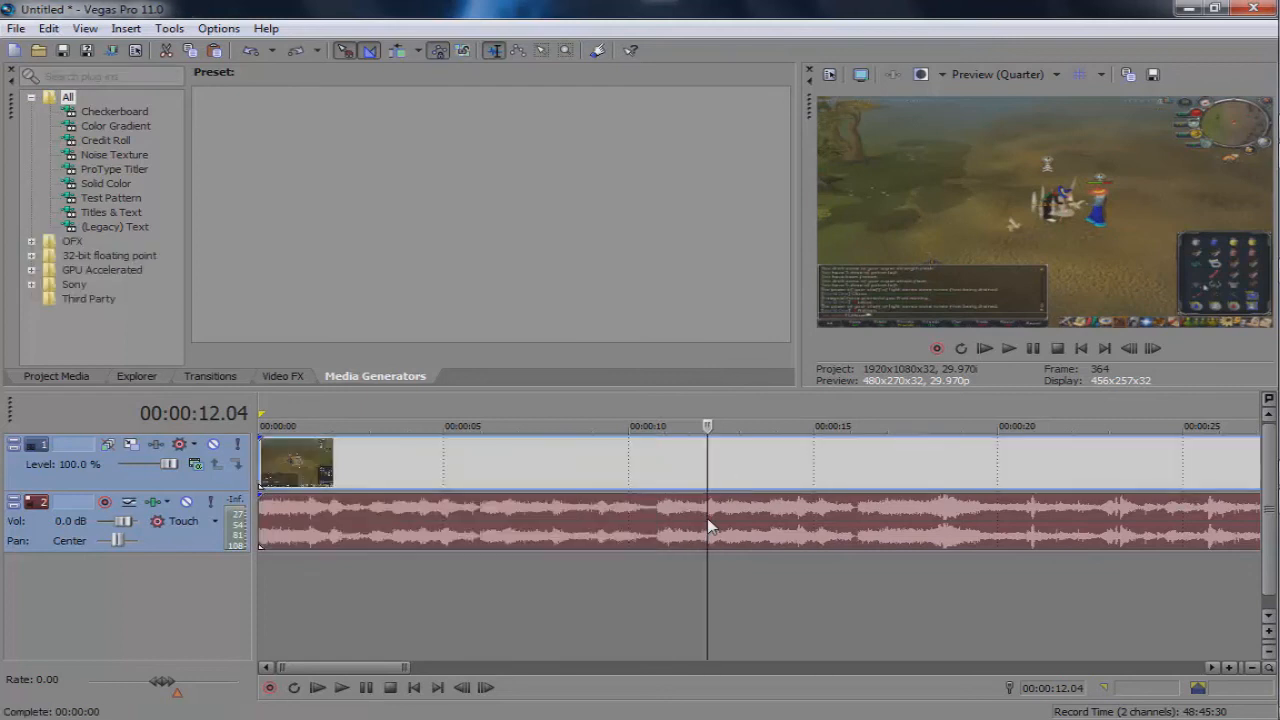
key("ctrl+Home")
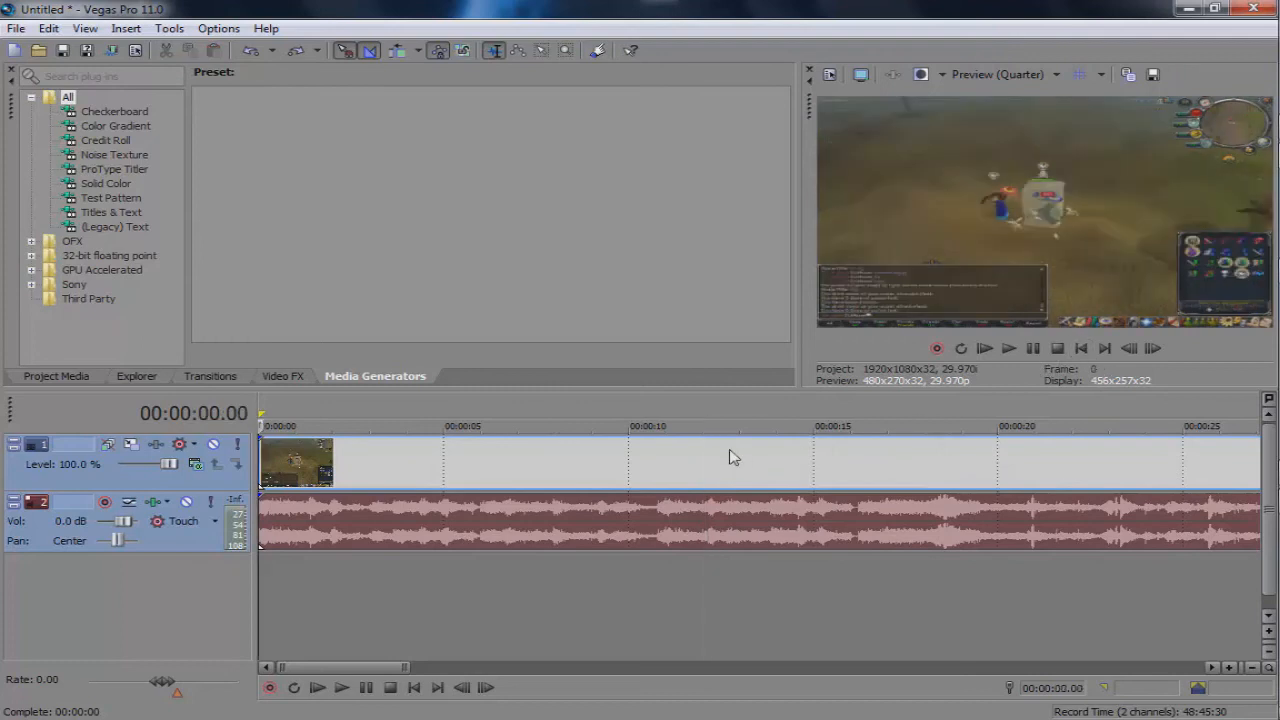
Insert one marker at 00:00:08.21 and another at 00:00:07.07 on the timeline
scroll(733, 454, "down", 3)
left_click(419, 413)
key("m")
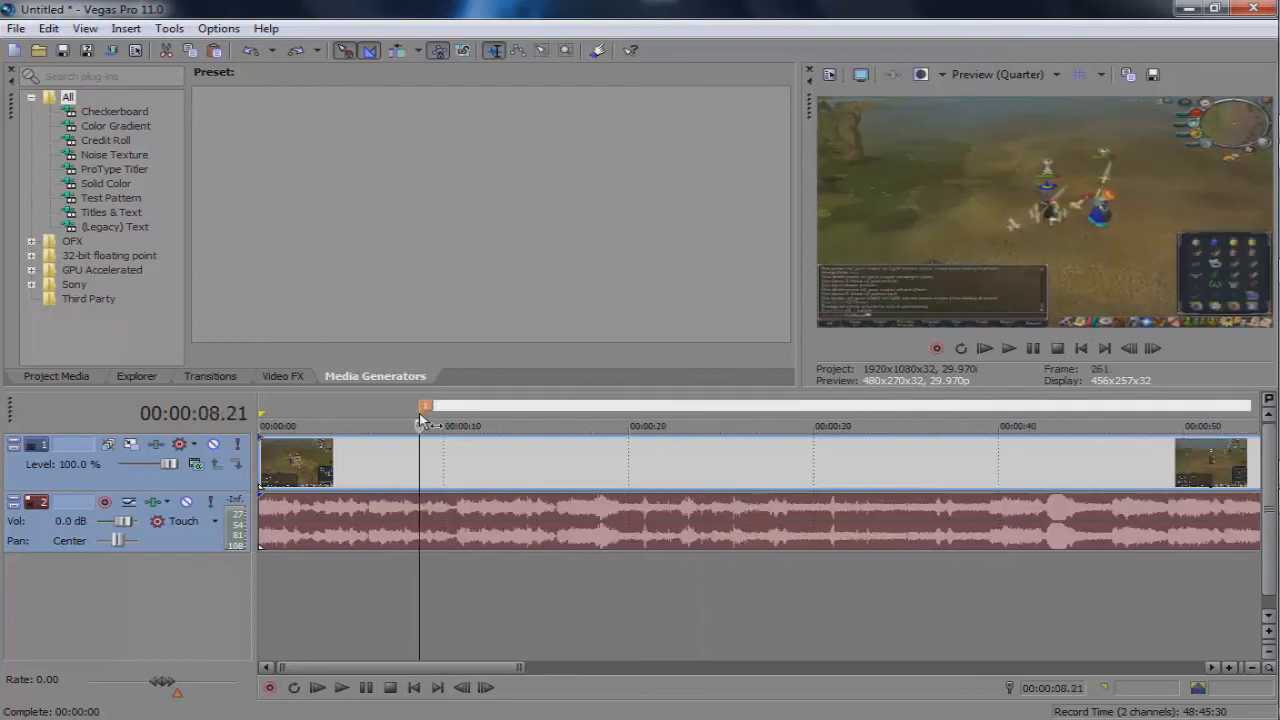
left_click(392, 408)
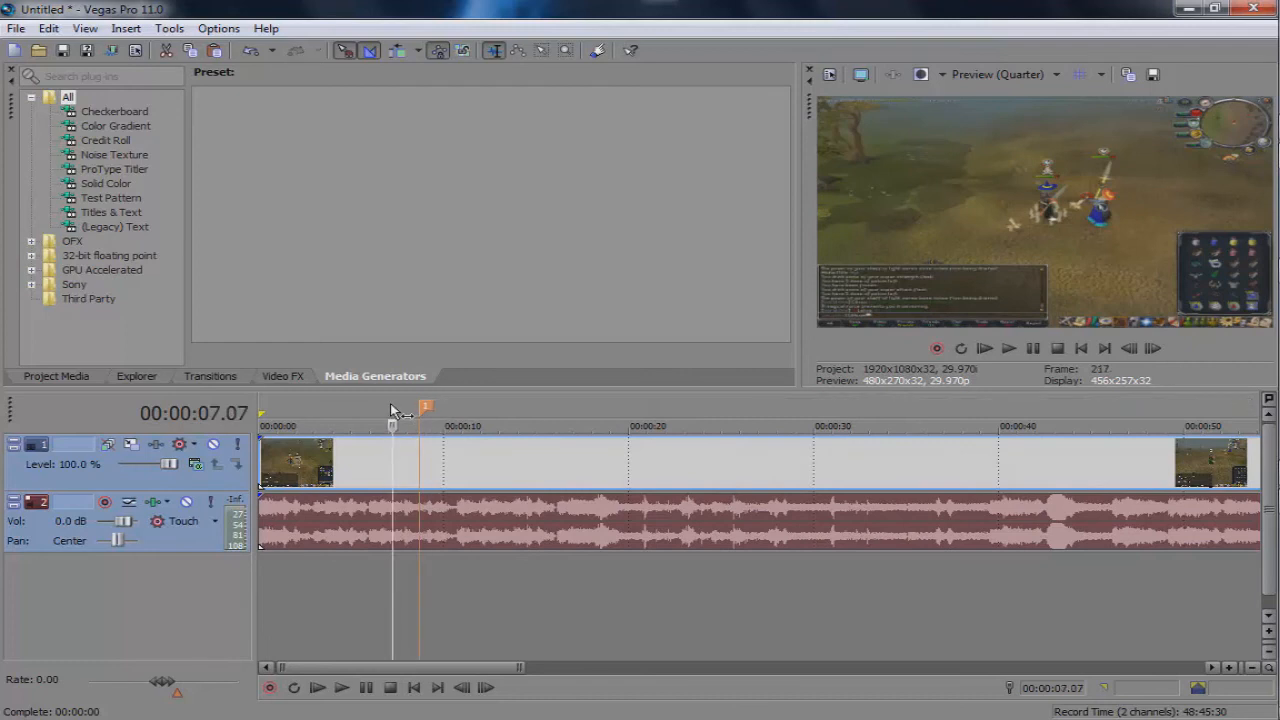
key("m")
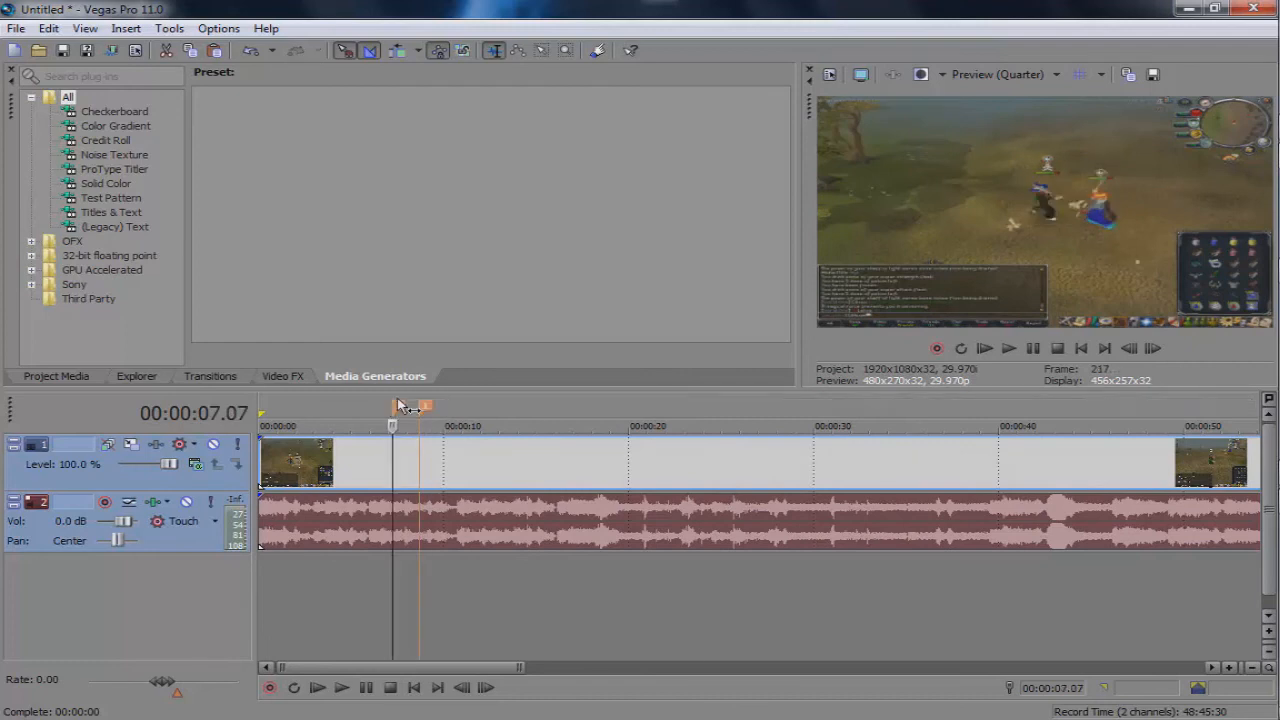
Delete the markers at 00:00:07.07 and 00:00:08.21
right_click(397, 401)
left_click(375, 404)
right_click(397, 405)
left_click(457, 457)
left_click(426, 410)
right_click(426, 410)
left_click(460, 457)
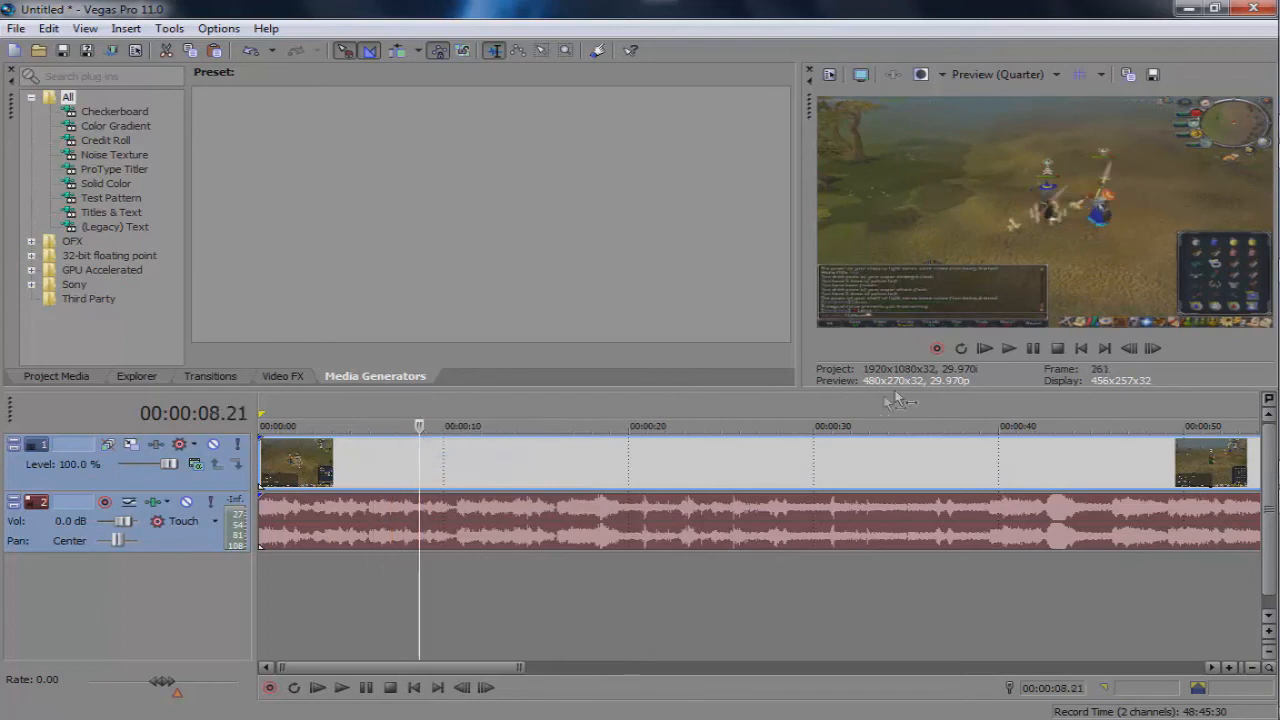
Play the project from the start, drop a series of markers during playback, and pause at 00:00:14.04
left_click(1080, 348)
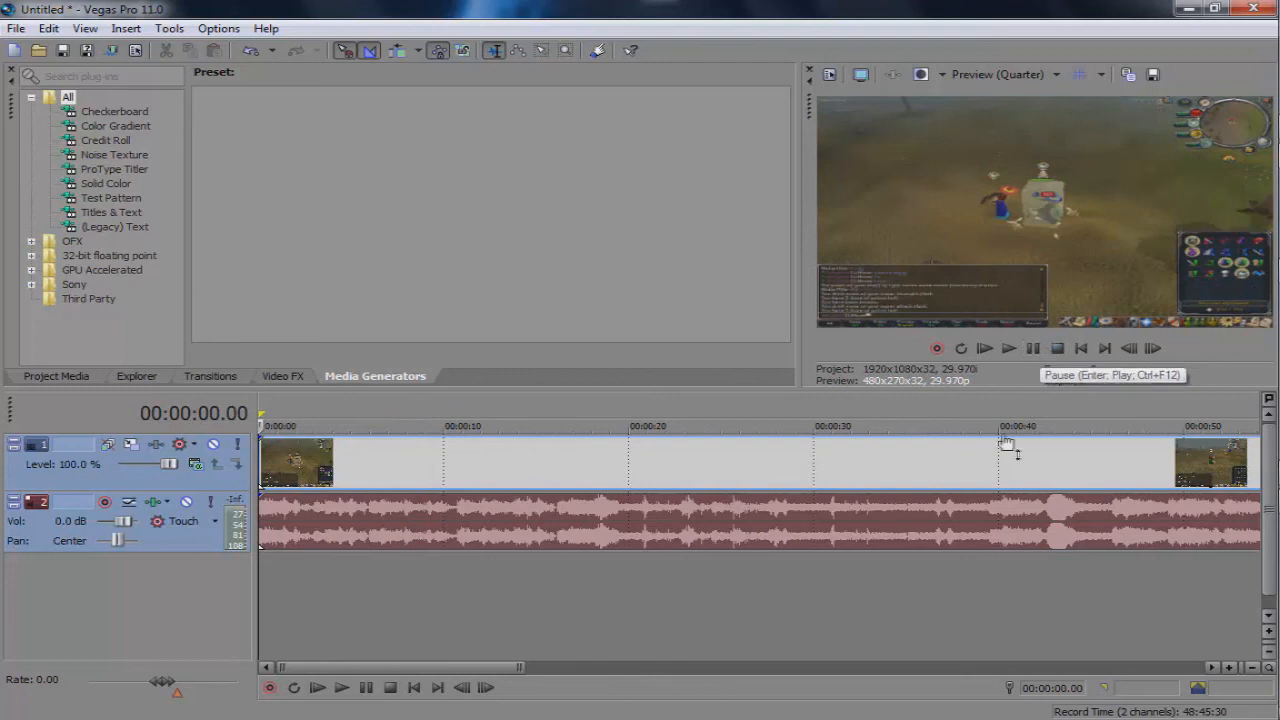
left_click(1016, 349)
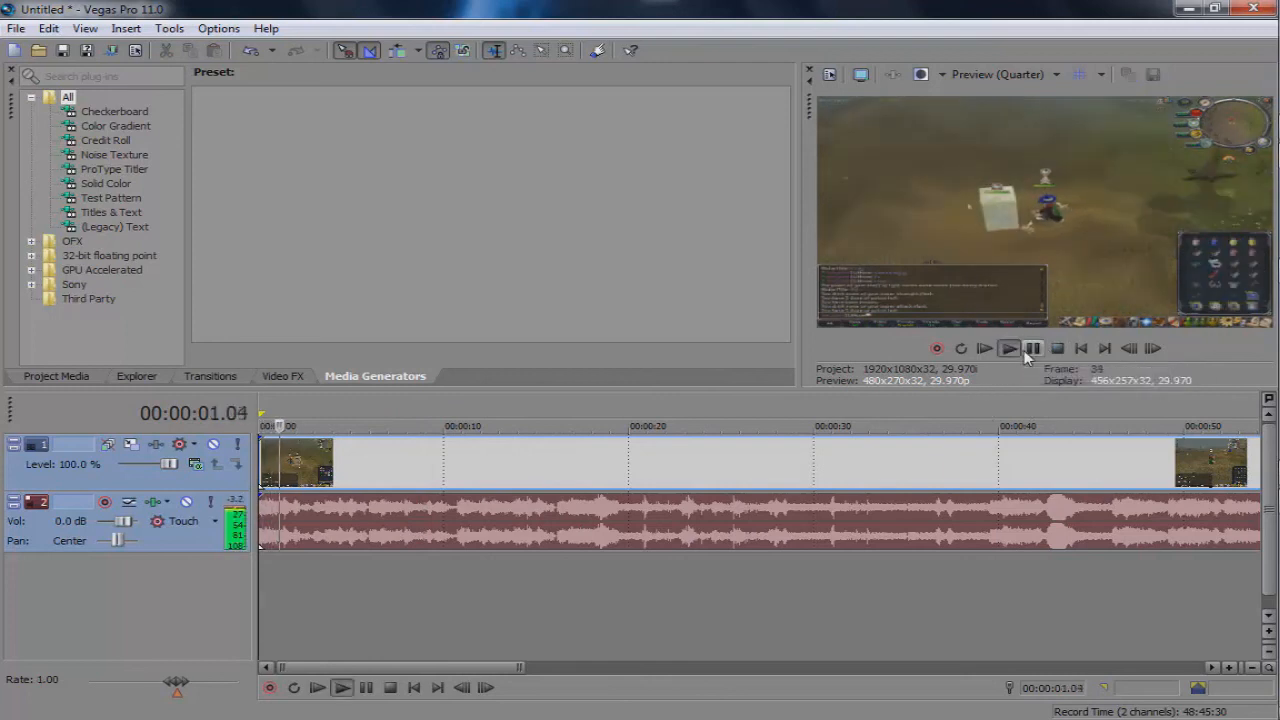
key("m")
key("m")
key("m")
key("m")
key("m")
key("m")
key("m")
key("m")
key("m")
key("m")
key("m")
key("m")
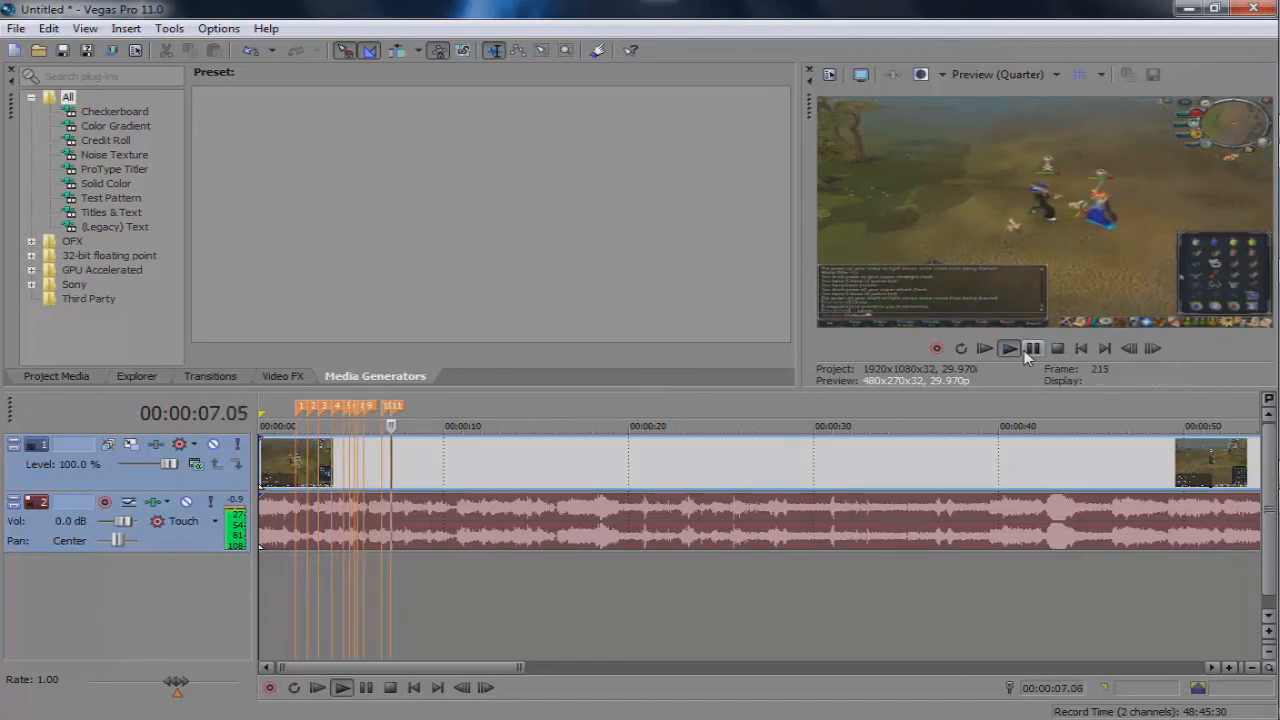
key("m")
key("m")
key("m")
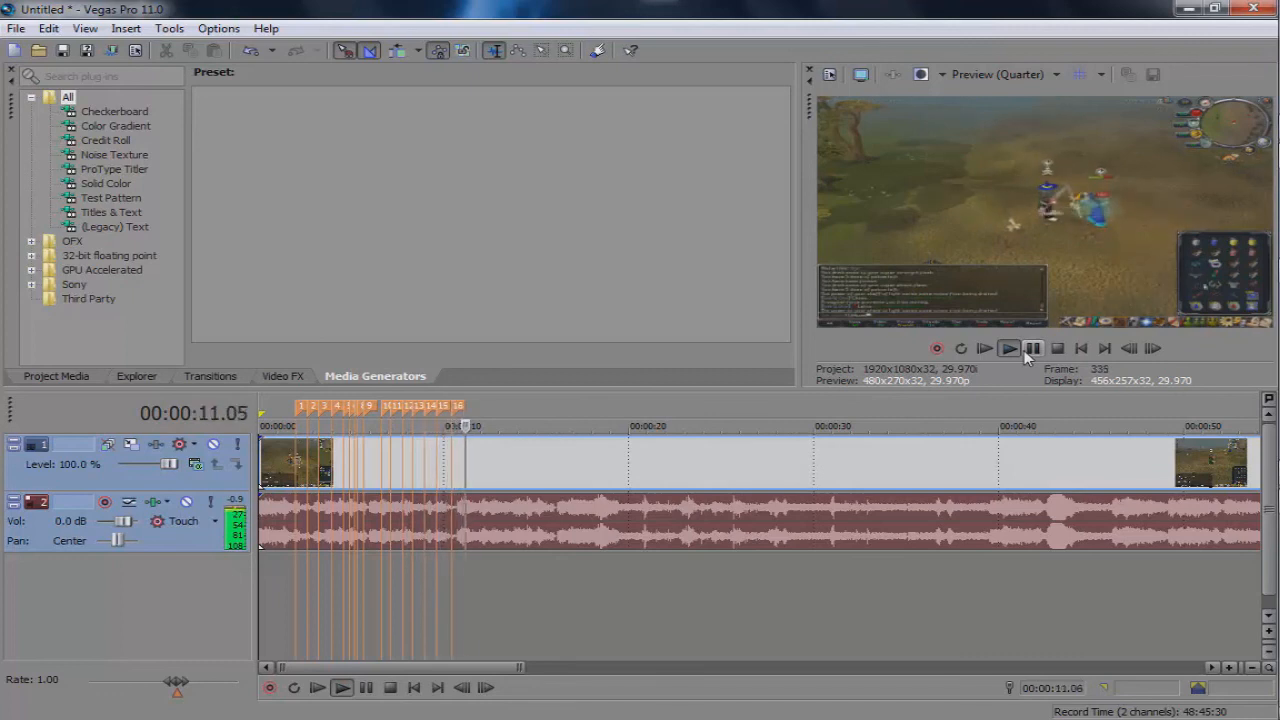
key("m")
key("m")
key("m")
key("m")
key("Return")
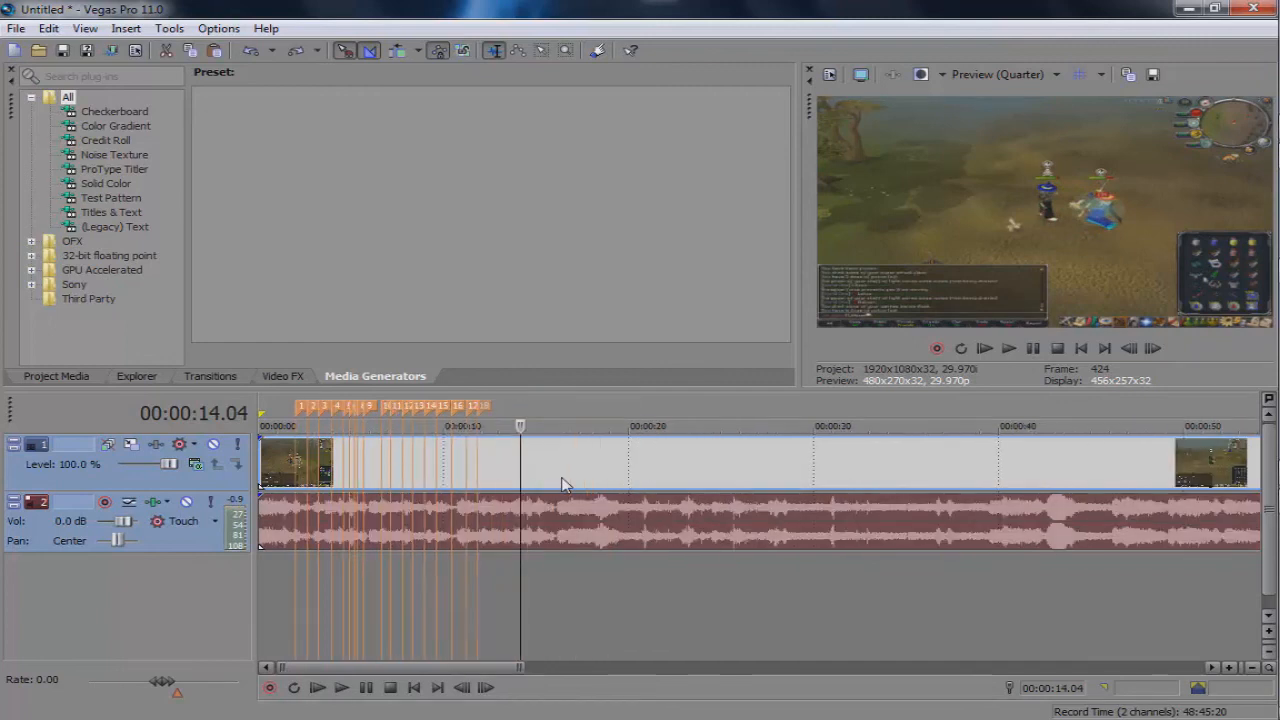
Undo all the markers placed during playback
key("ctrl+z")
key("ctrl+z")
key("ctrl+z")
key("ctrl+z")
key("ctrl+z")
key("ctrl+z")
key("ctrl+z")
key("ctrl+z")
key("ctrl+z")
key("ctrl+z")
key("ctrl+z")
key("ctrl+z")
key("ctrl+z")
key("ctrl+z")
key("ctrl+z")
key("ctrl+z")
key("ctrl+z")
key("ctrl+z")
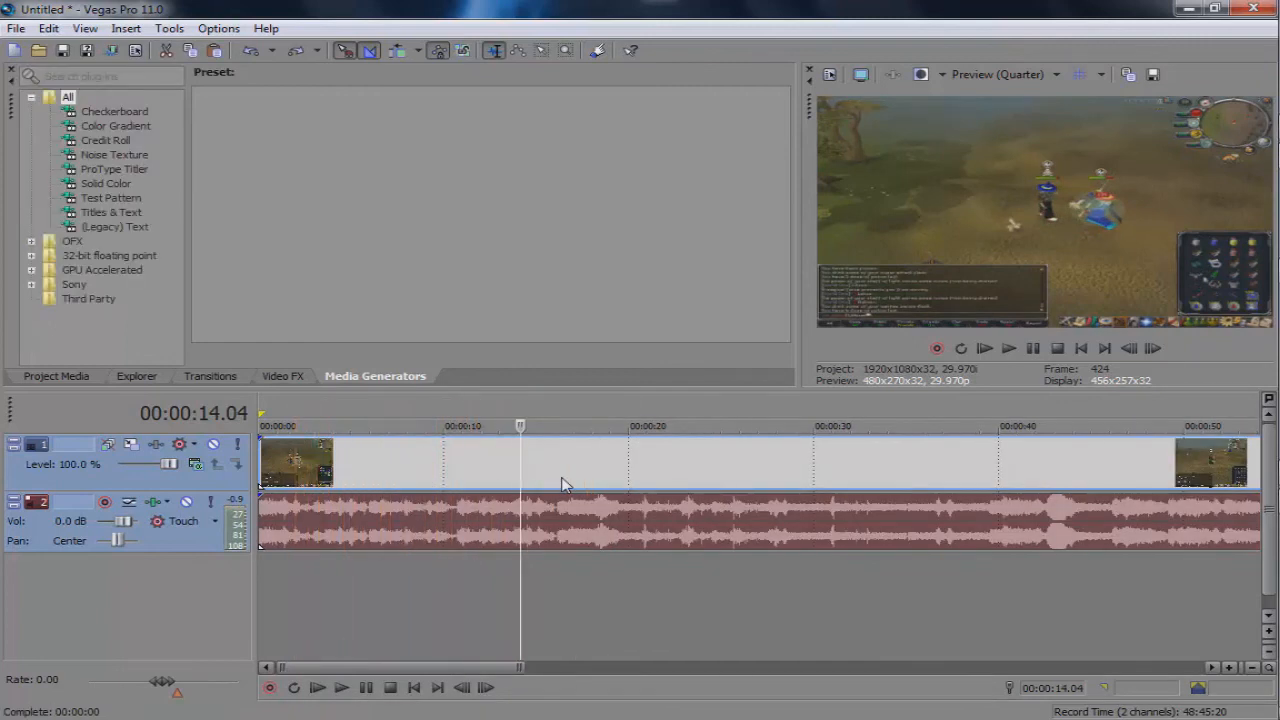
left_click(331, 516)
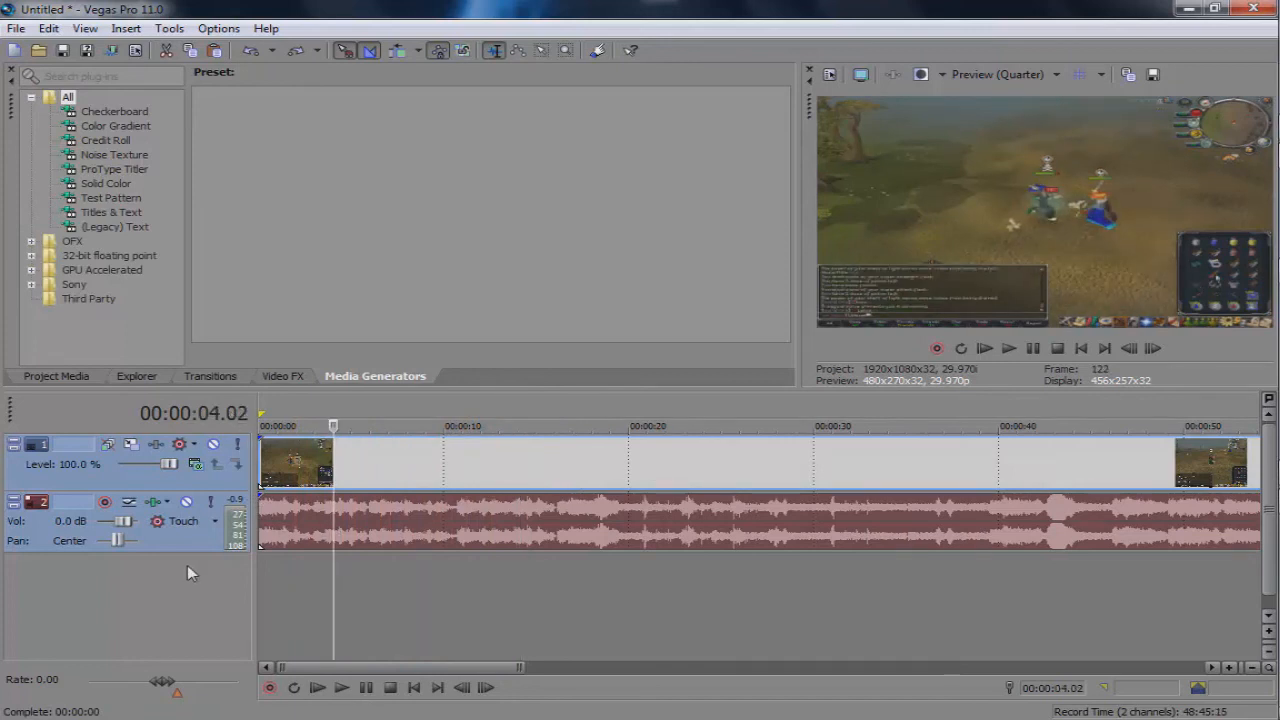
left_click(387, 588)
left_click(500, 426)
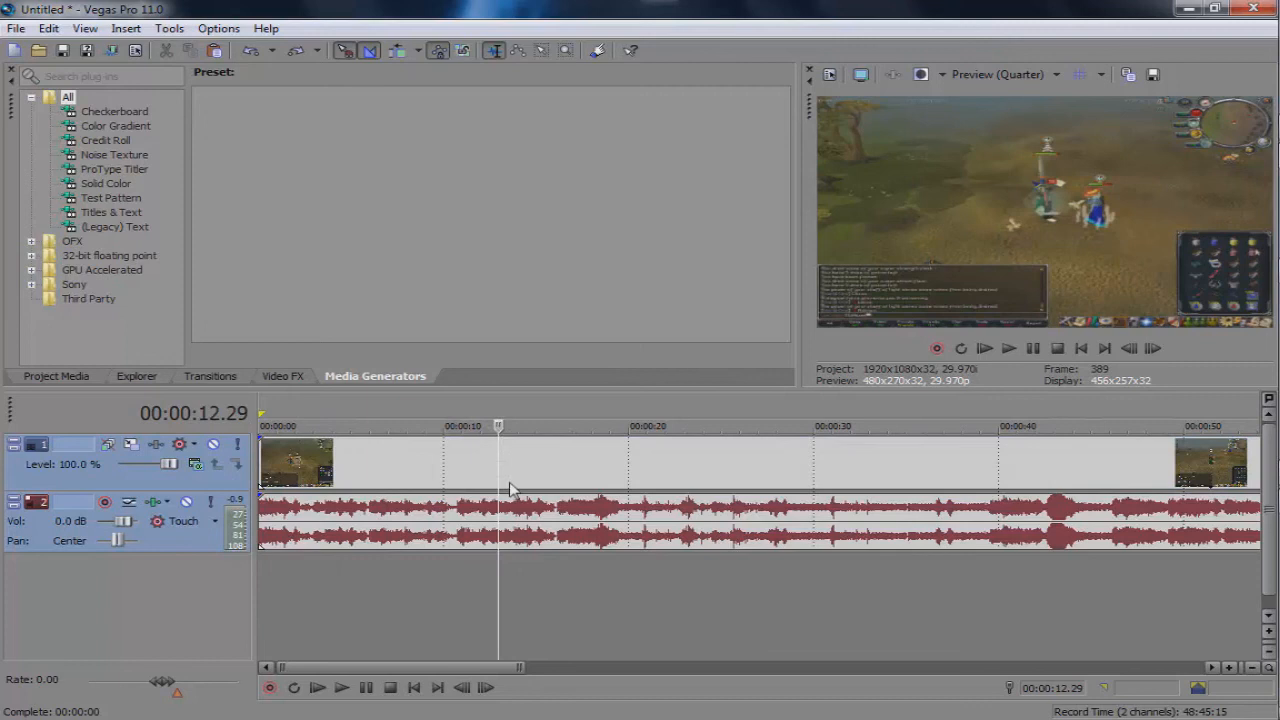
scroll(784, 465, "down", 5)
left_click(784, 465)
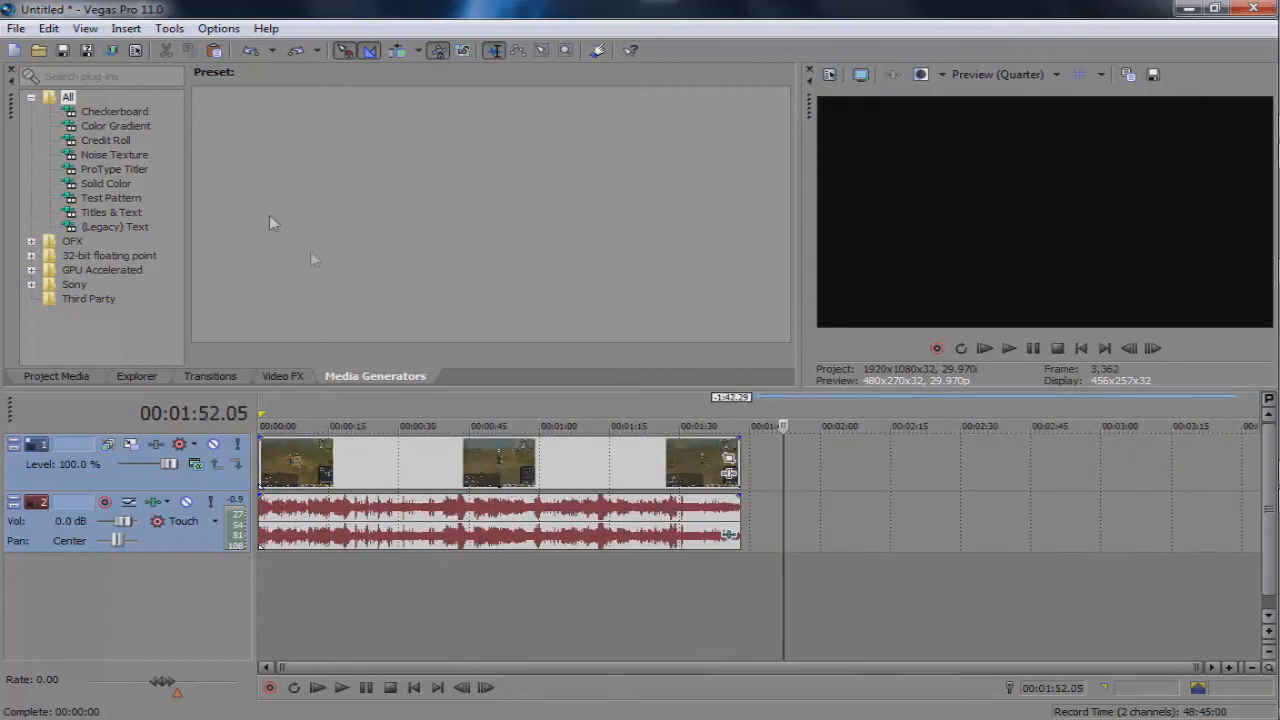
Insert a new video track and move it below the audio track
left_click(128, 29)
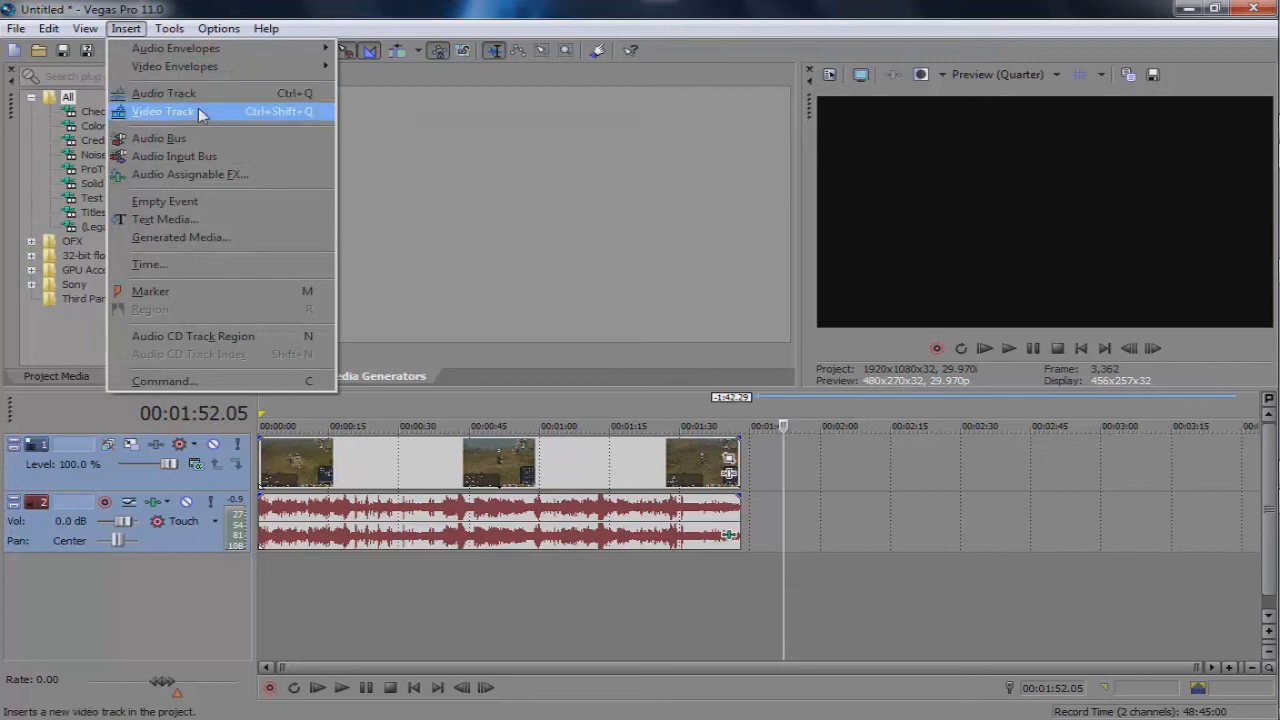
left_click(198, 111)
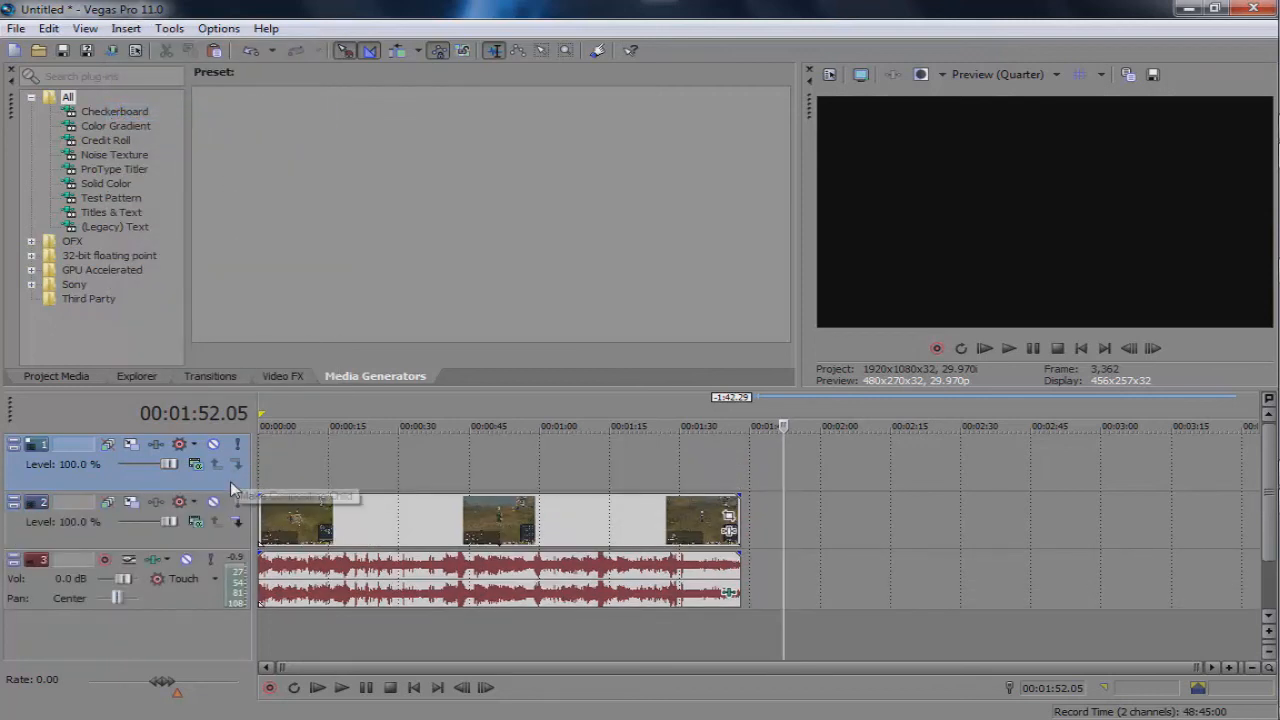
left_click_drag(232, 483, 224, 616)
key("ctrl+a")
Delete the empty video track below the audio track
left_click(281, 428)
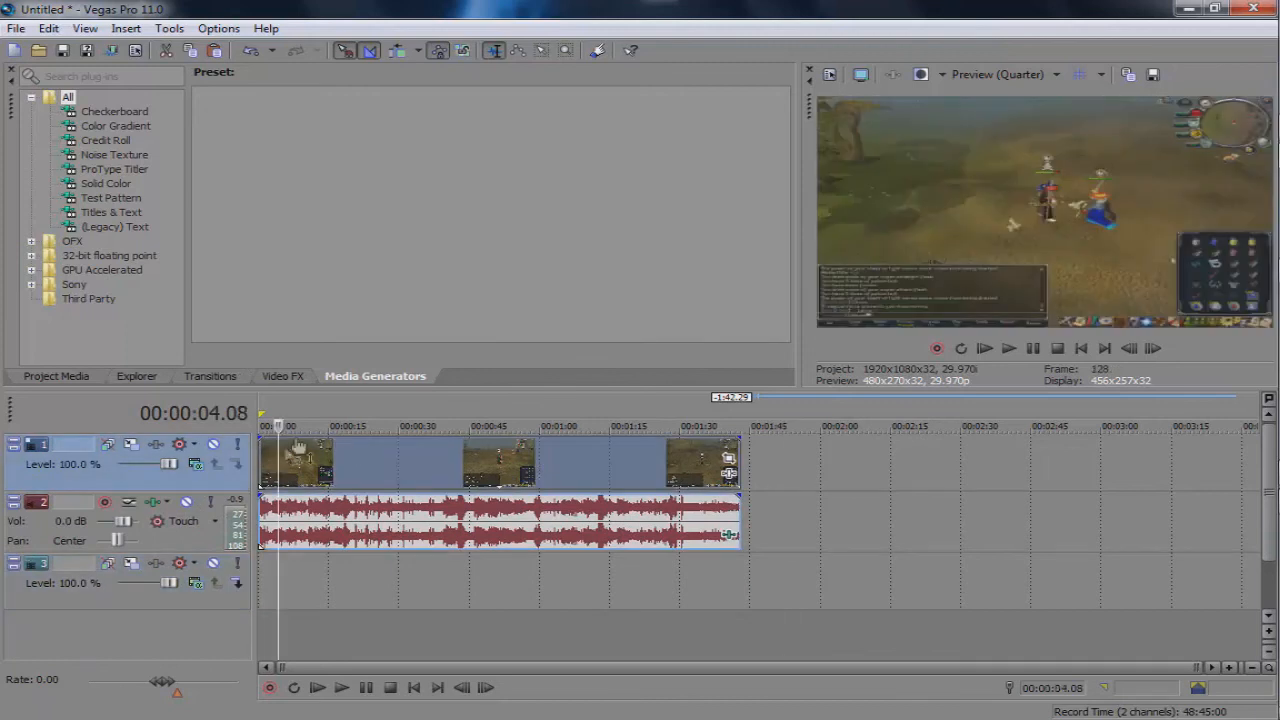
mouse_move(189, 600)
left_mouse_down()
mouse_move(200, 563)
mouse_move(190, 450)
mouse_move(203, 460)
mouse_move(182, 607)
left_mouse_up()
key("Delete")
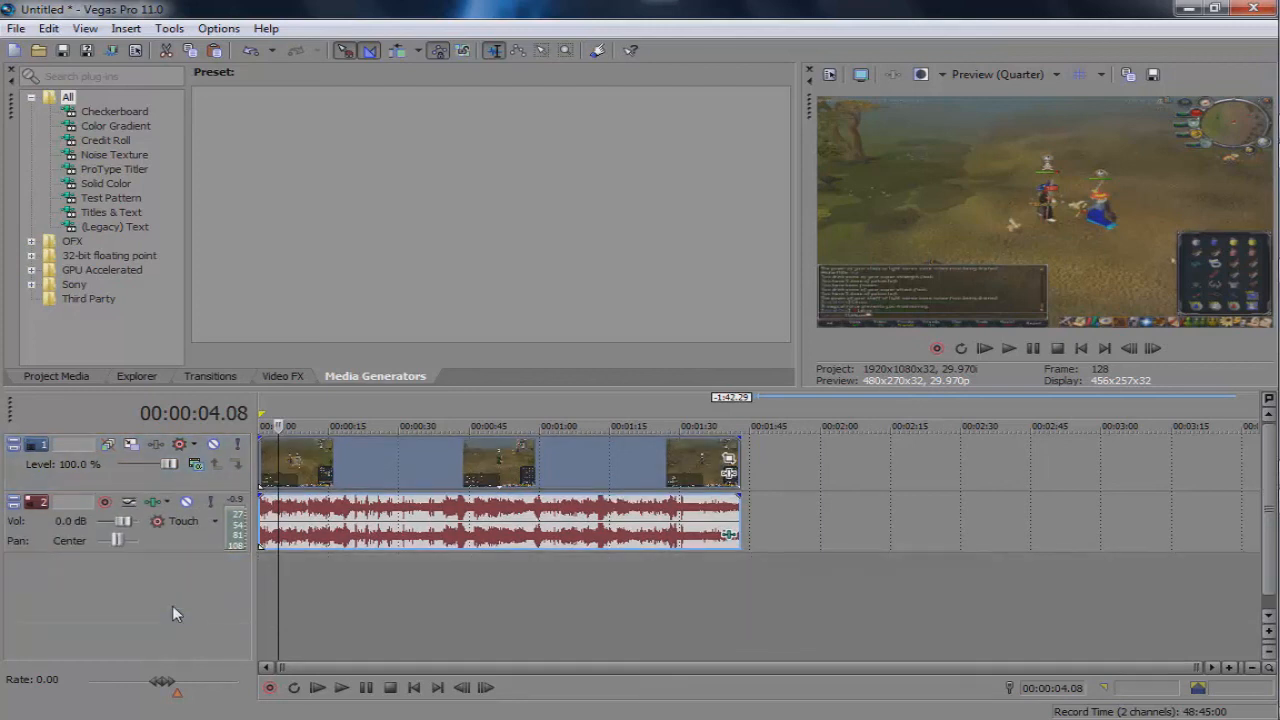
left_click(128, 28)
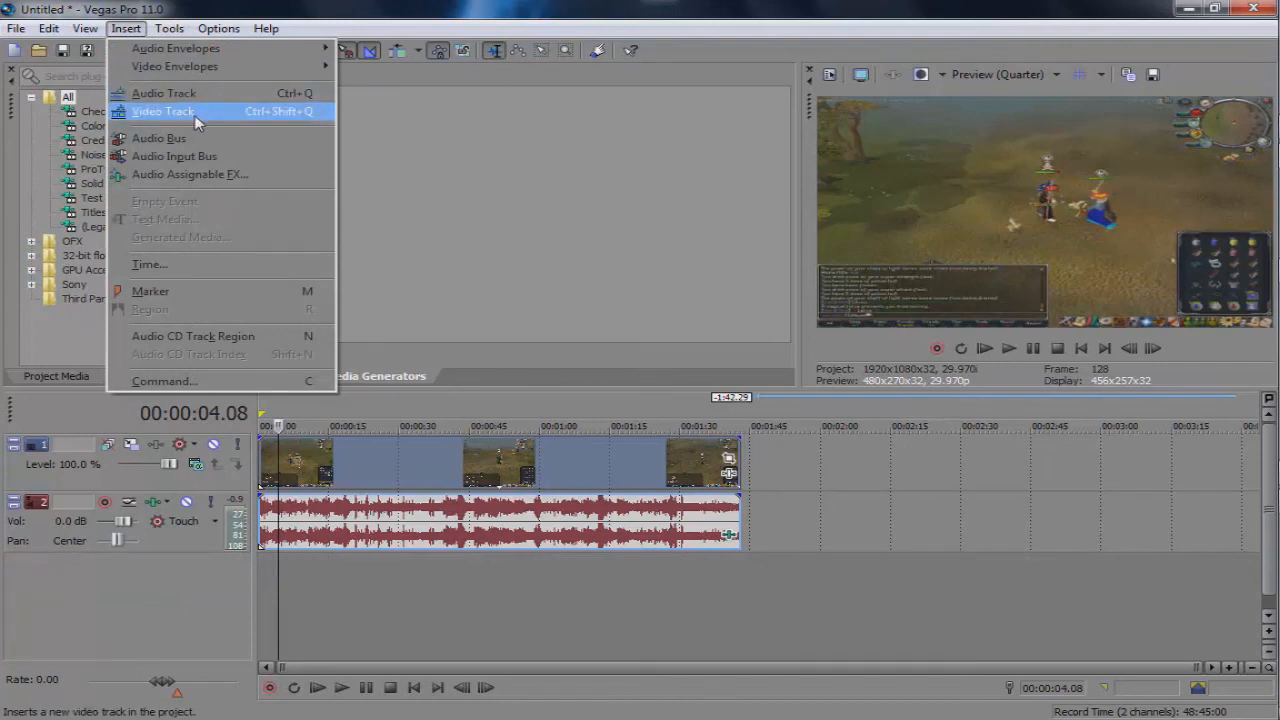
left_click(779, 453)
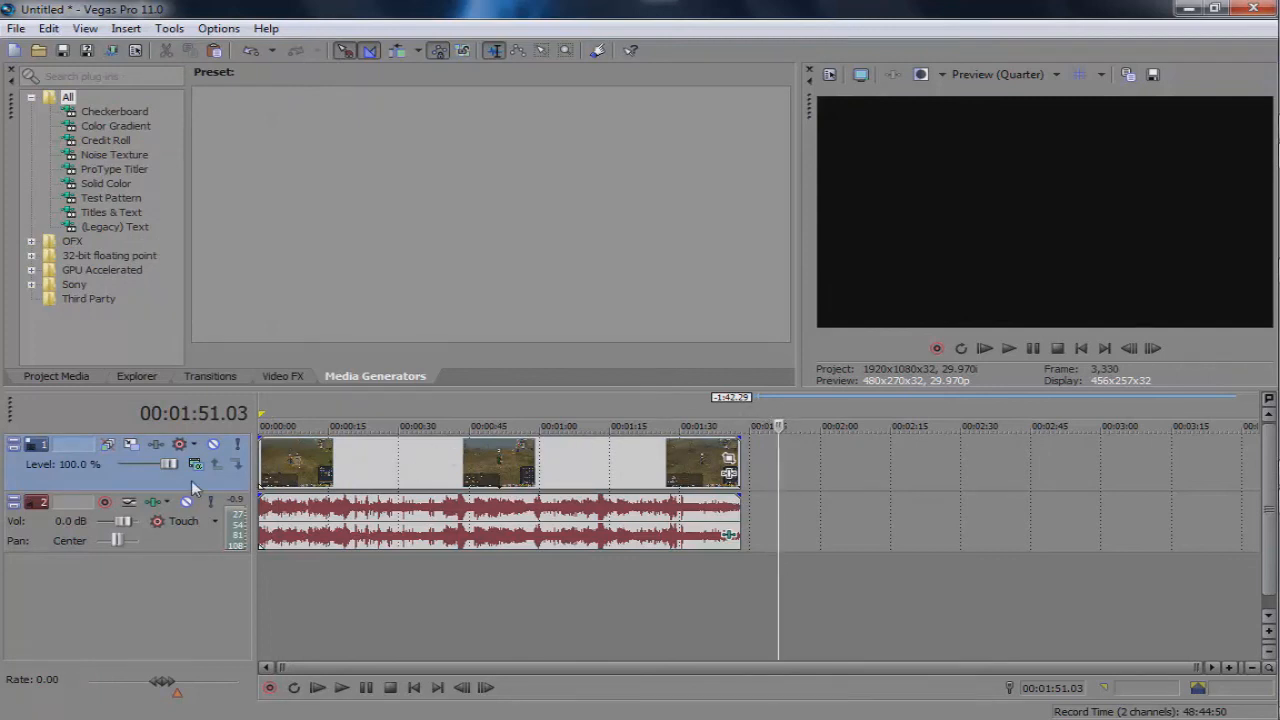
View the compositing modes available for the video track and close the list without choosing one
left_click(311, 478)
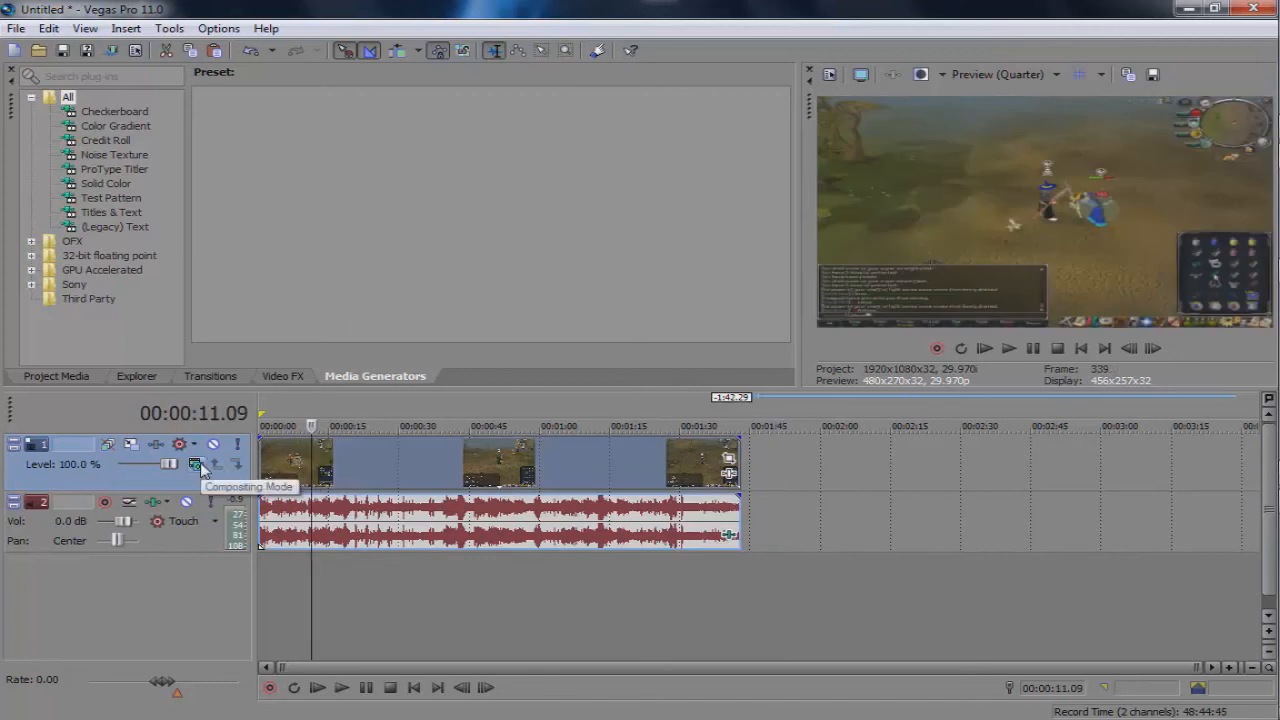
left_click(199, 466)
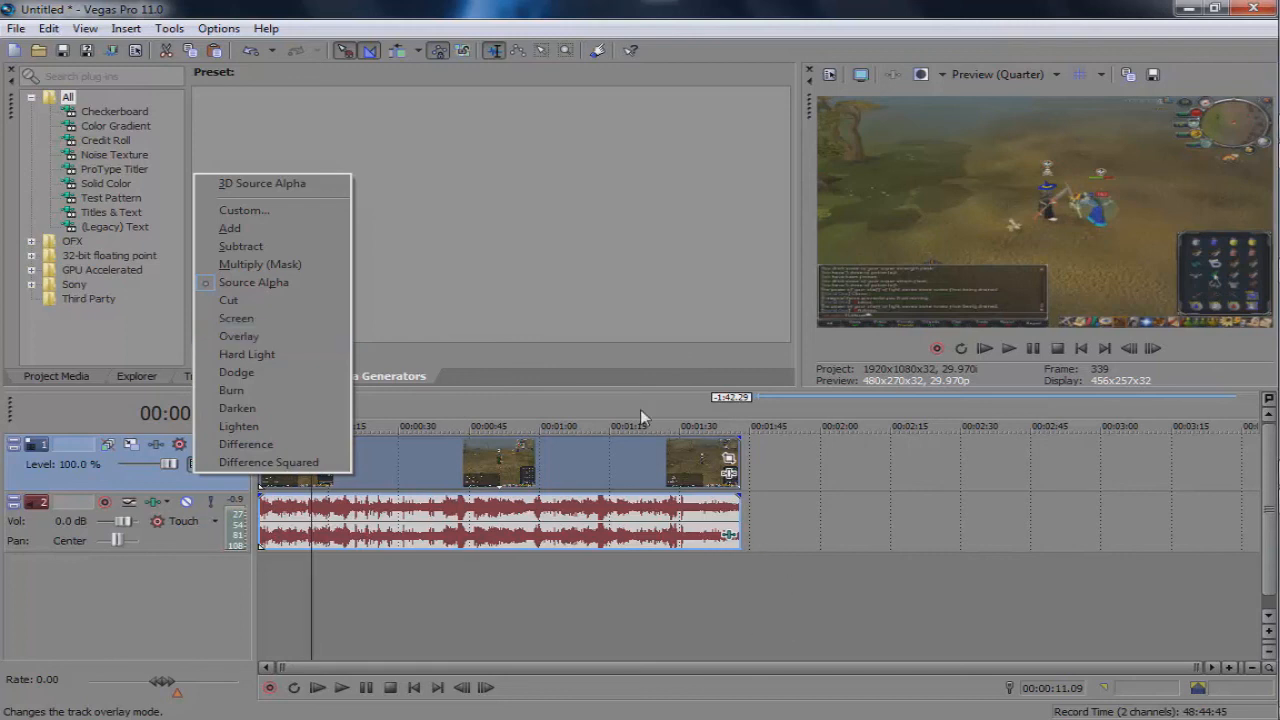
left_click(548, 405)
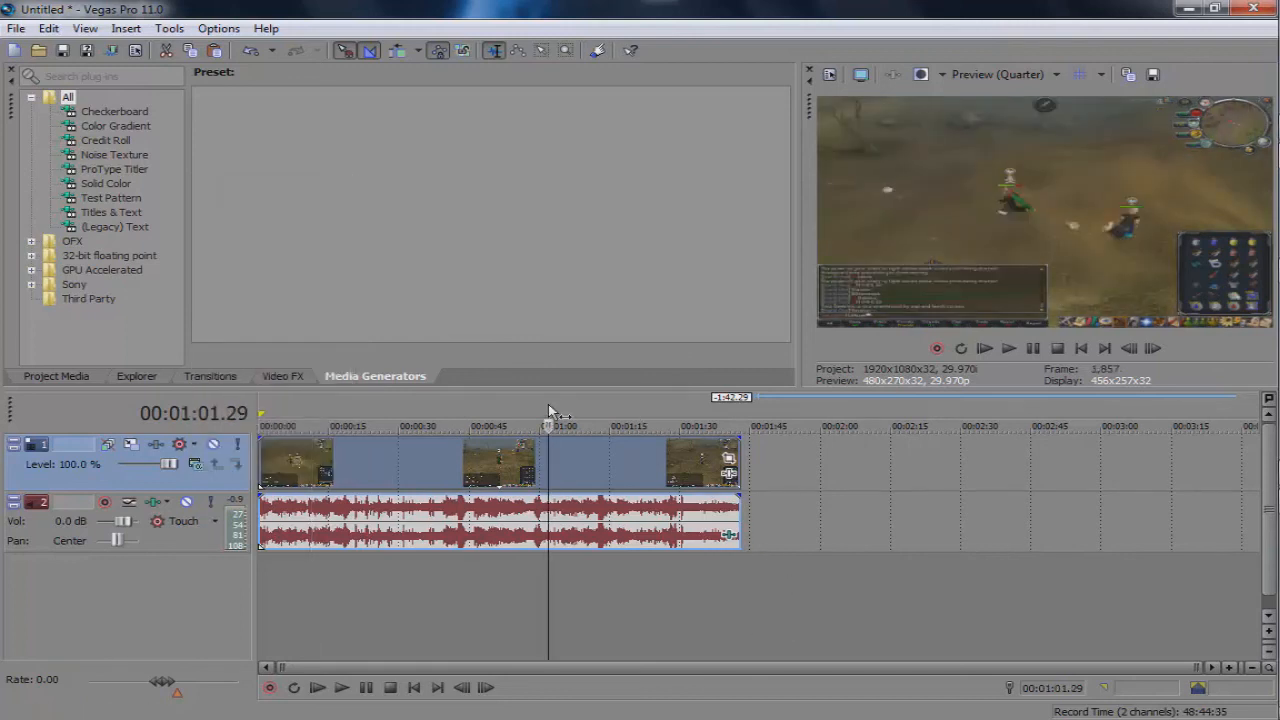